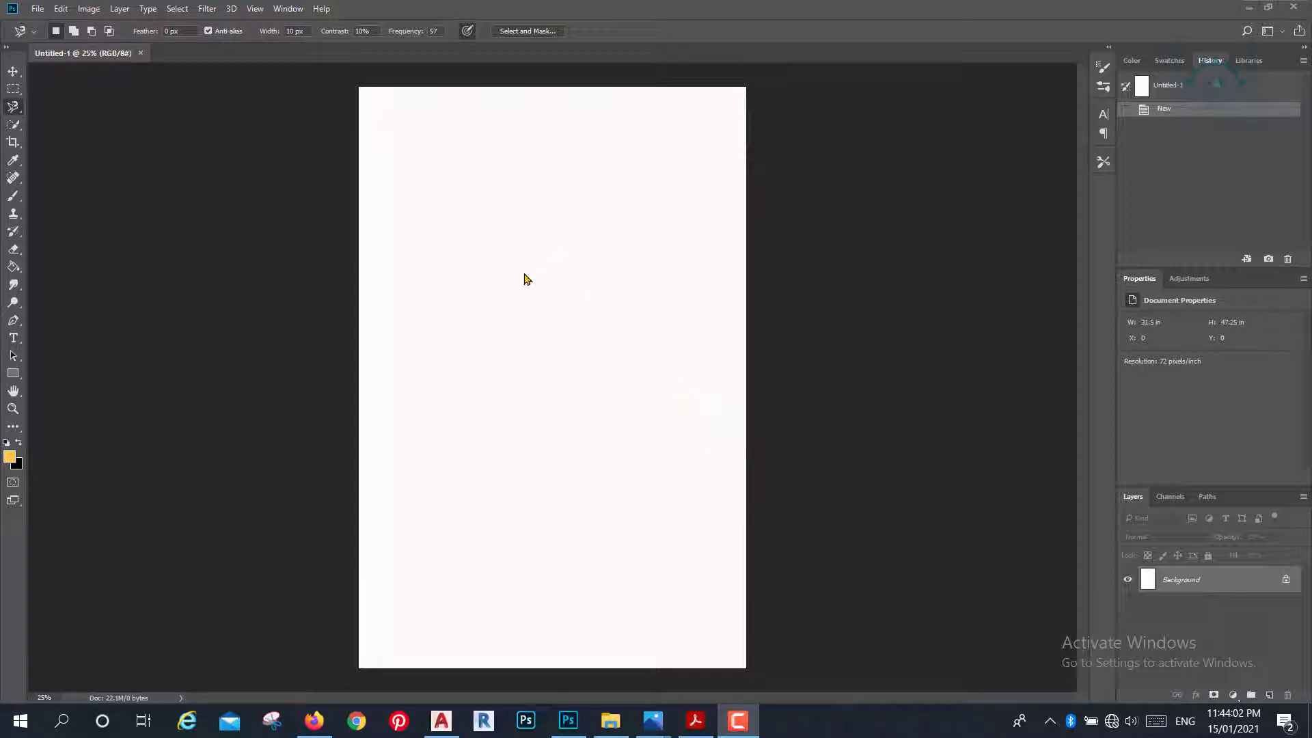
Create a new A4 print document, 21 × 29.7 cm in centimetres at 72 pixels/inch.
click(52, 20)
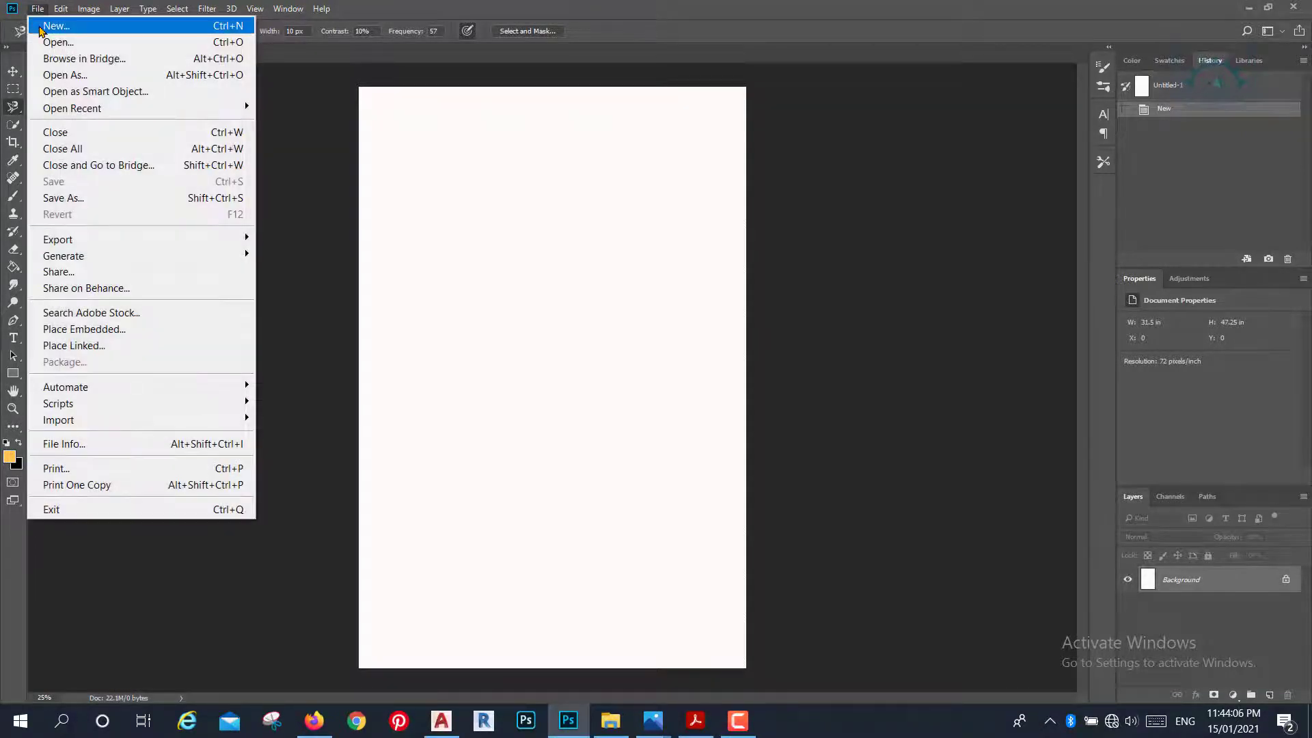
click(520, 338)
key(ctrl+n)
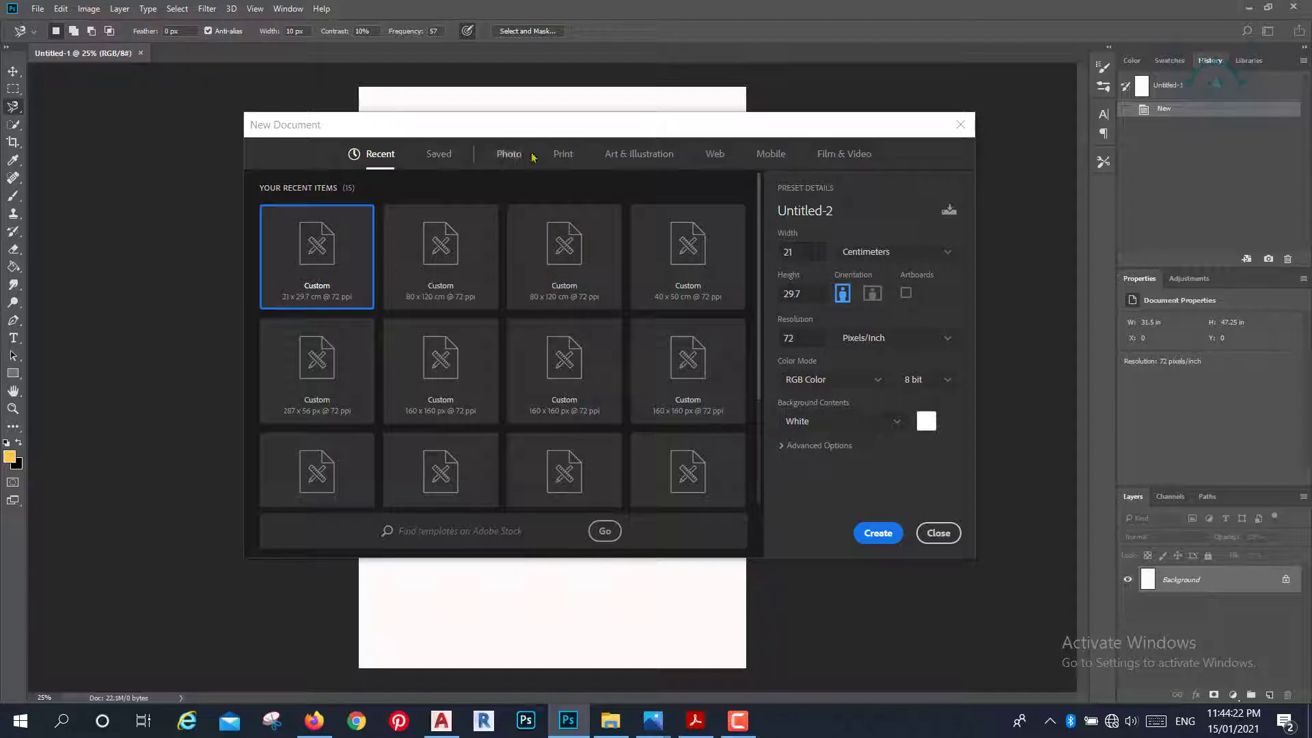
click(562, 153)
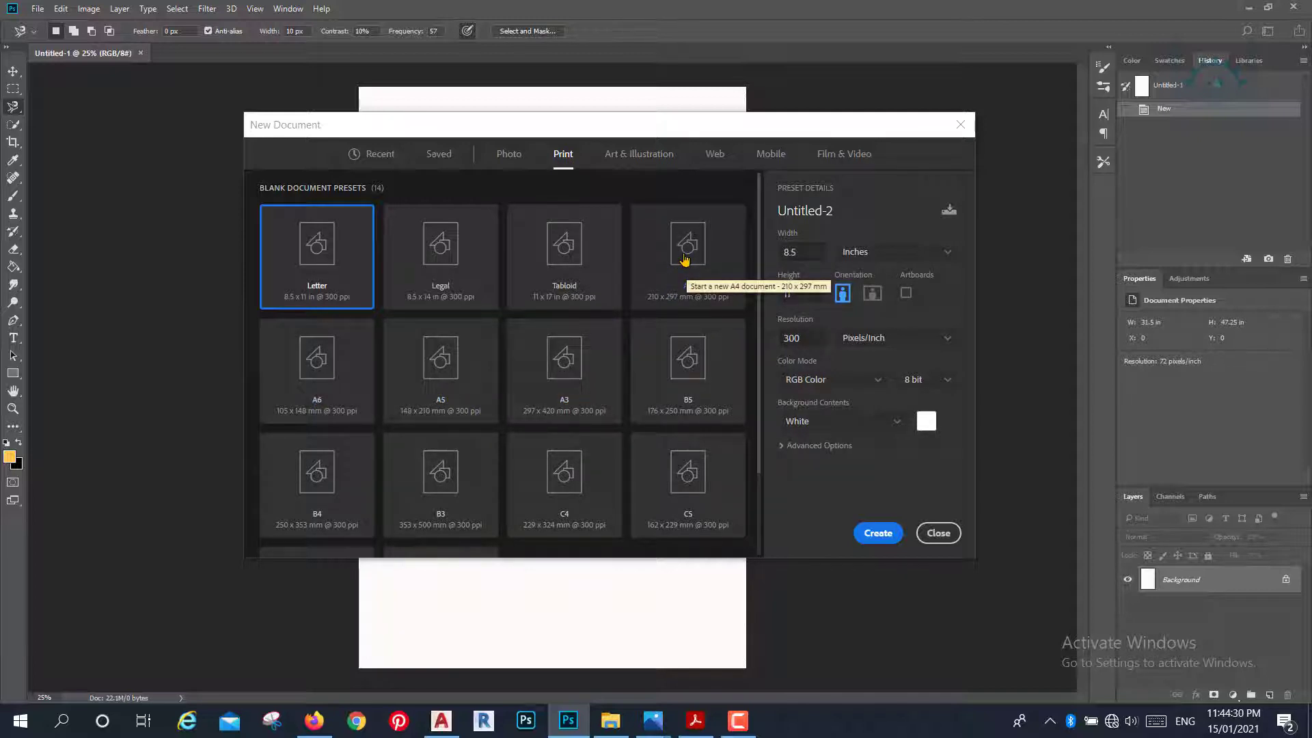
click(696, 250)
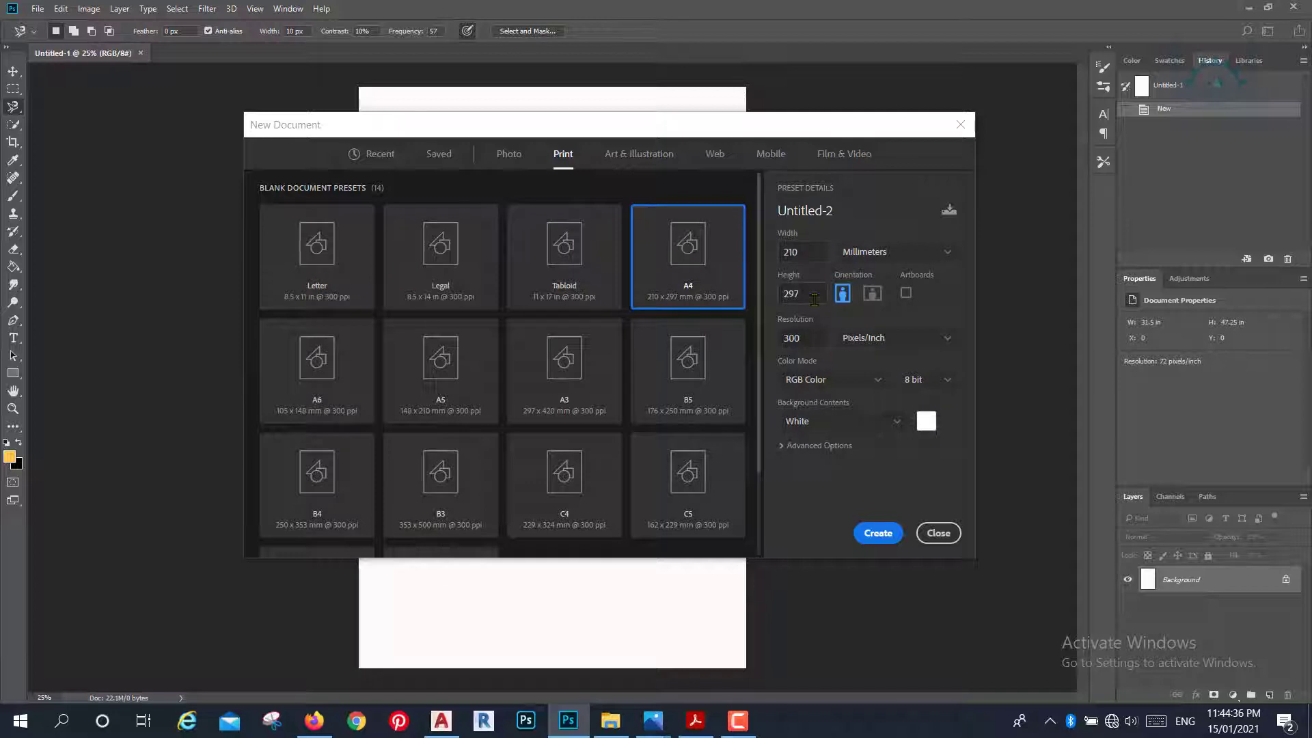
click(947, 252)
click(911, 324)
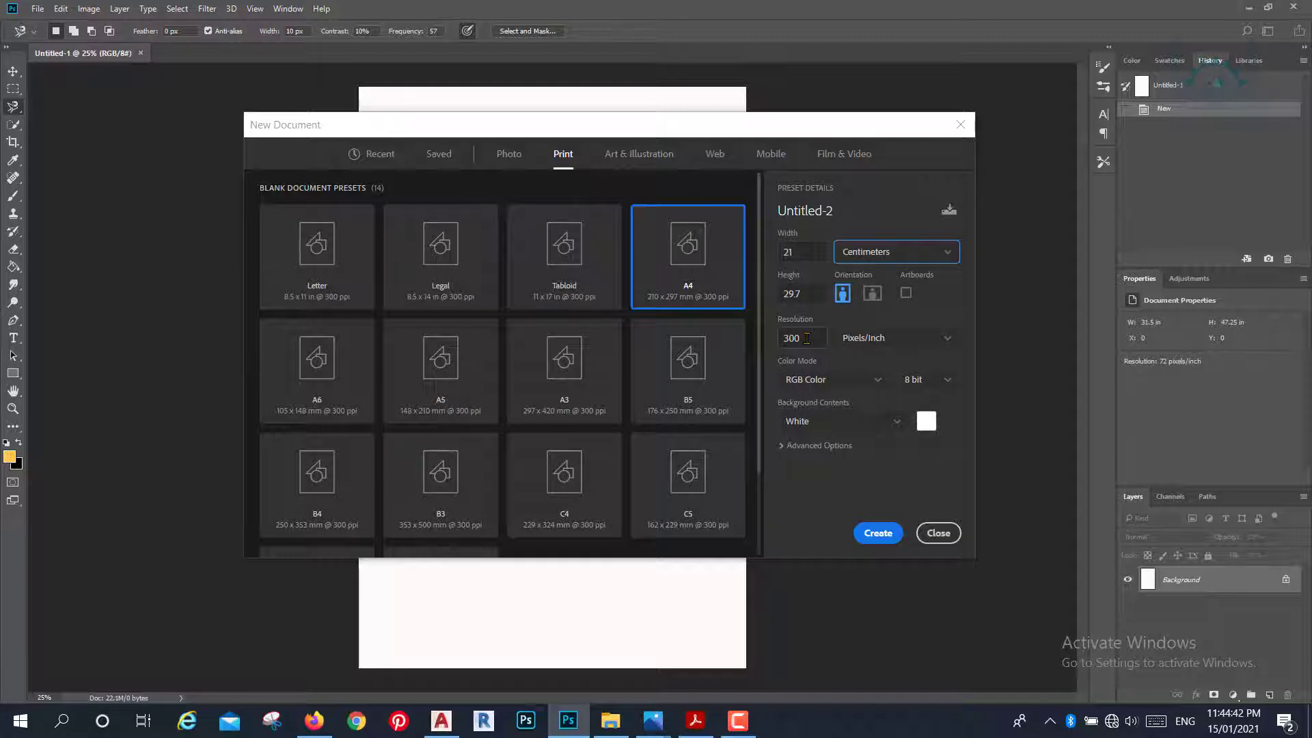
drag(807, 338, 762, 345)
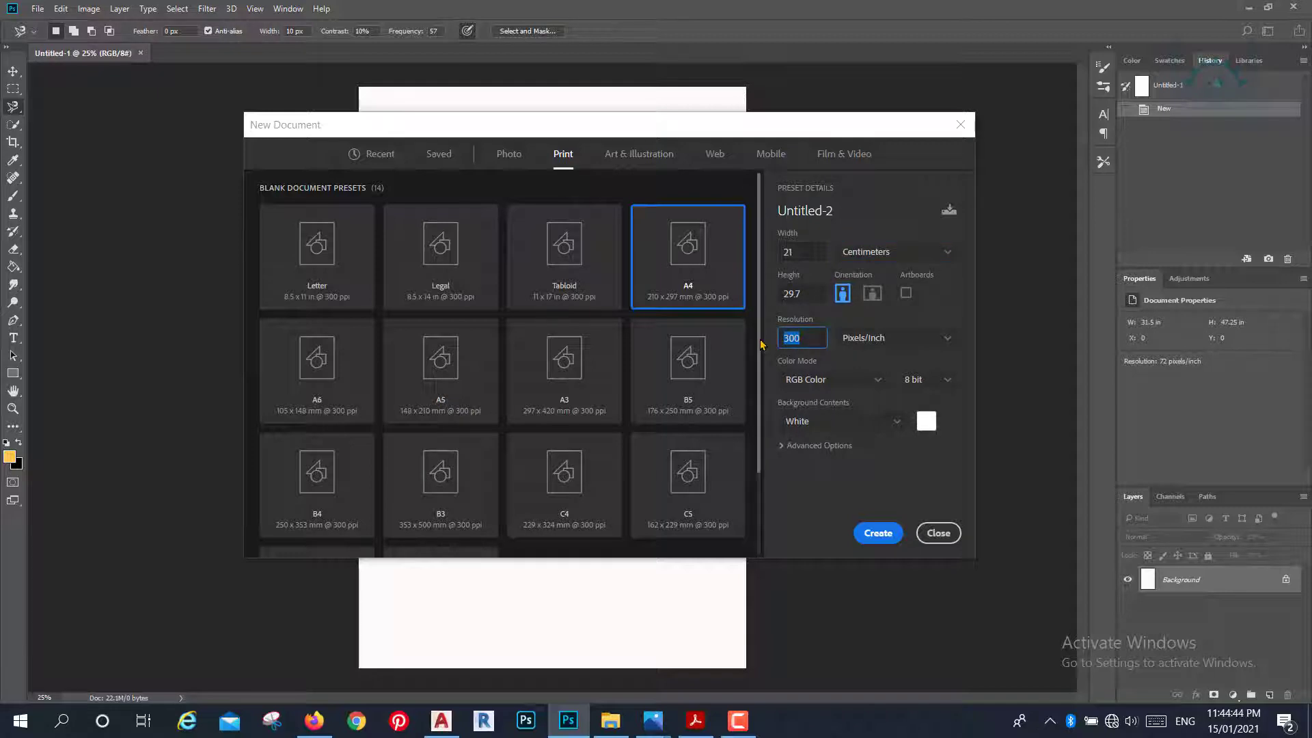
text(72)
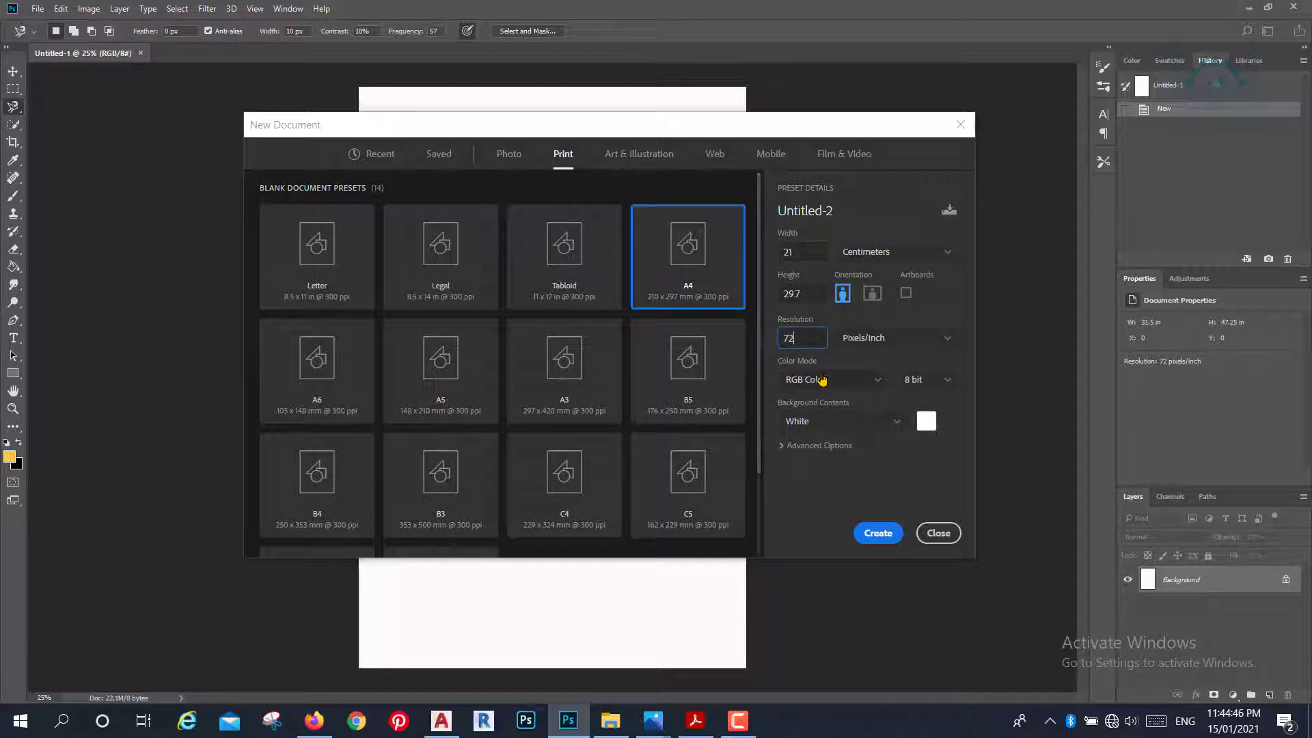
click(878, 533)
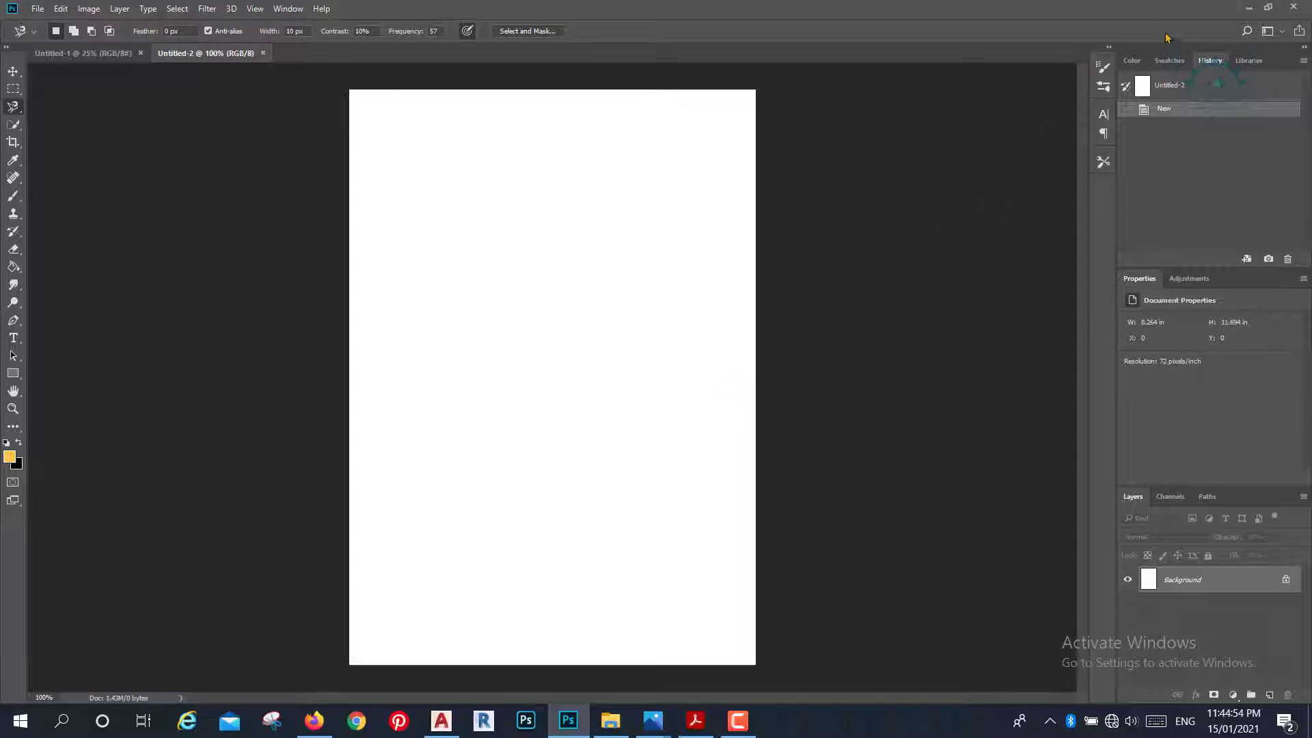
Drag plan 1.pdf from New folder (2) onto the Untitled-2 canvas.
click(1249, 11)
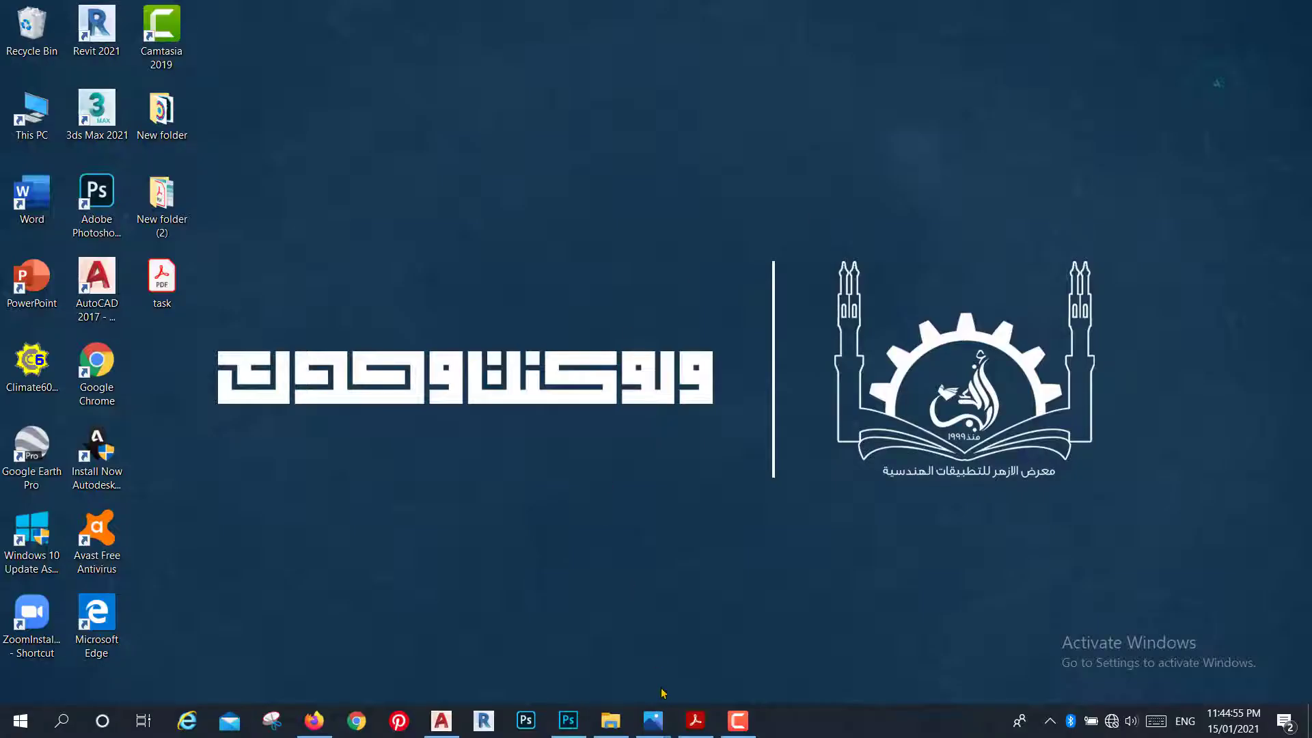
click(618, 731)
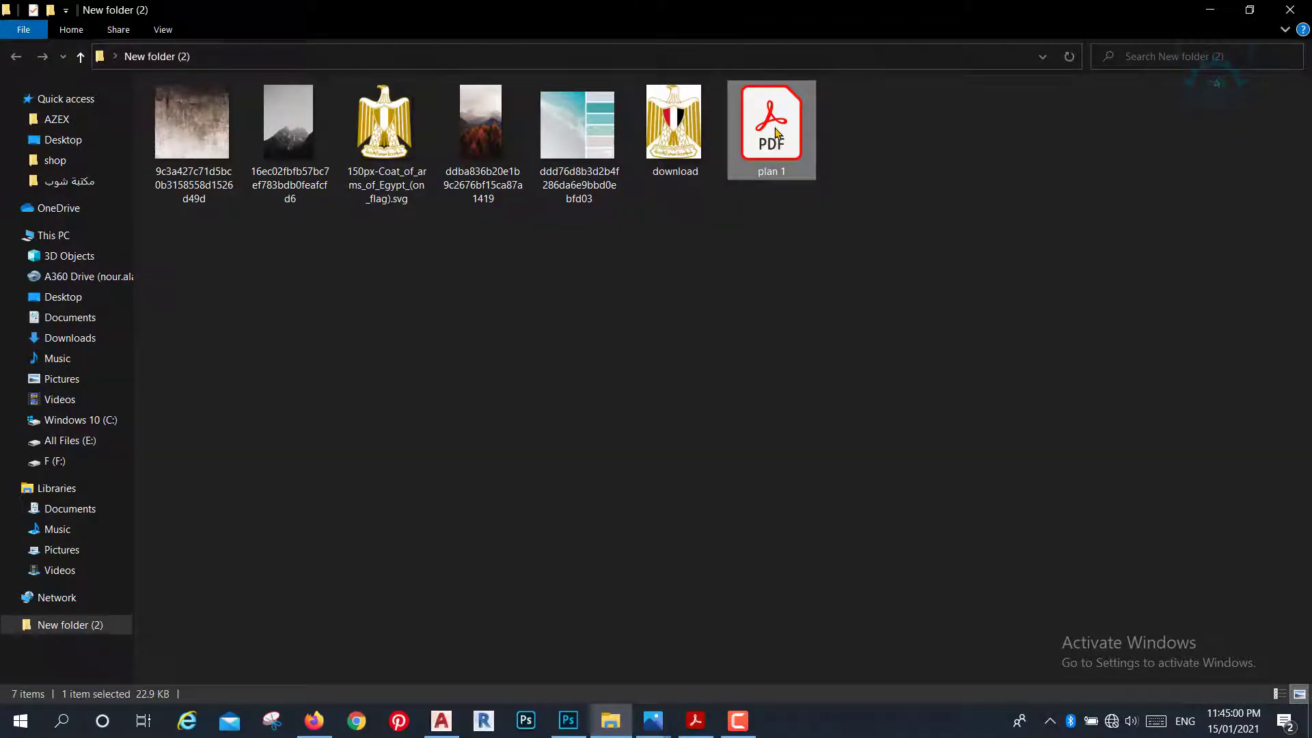
mouse_move(768, 151)
mouse_down()
mouse_move(576, 735)
mouse_move(565, 501)
mouse_move(529, 342)
mouse_up()
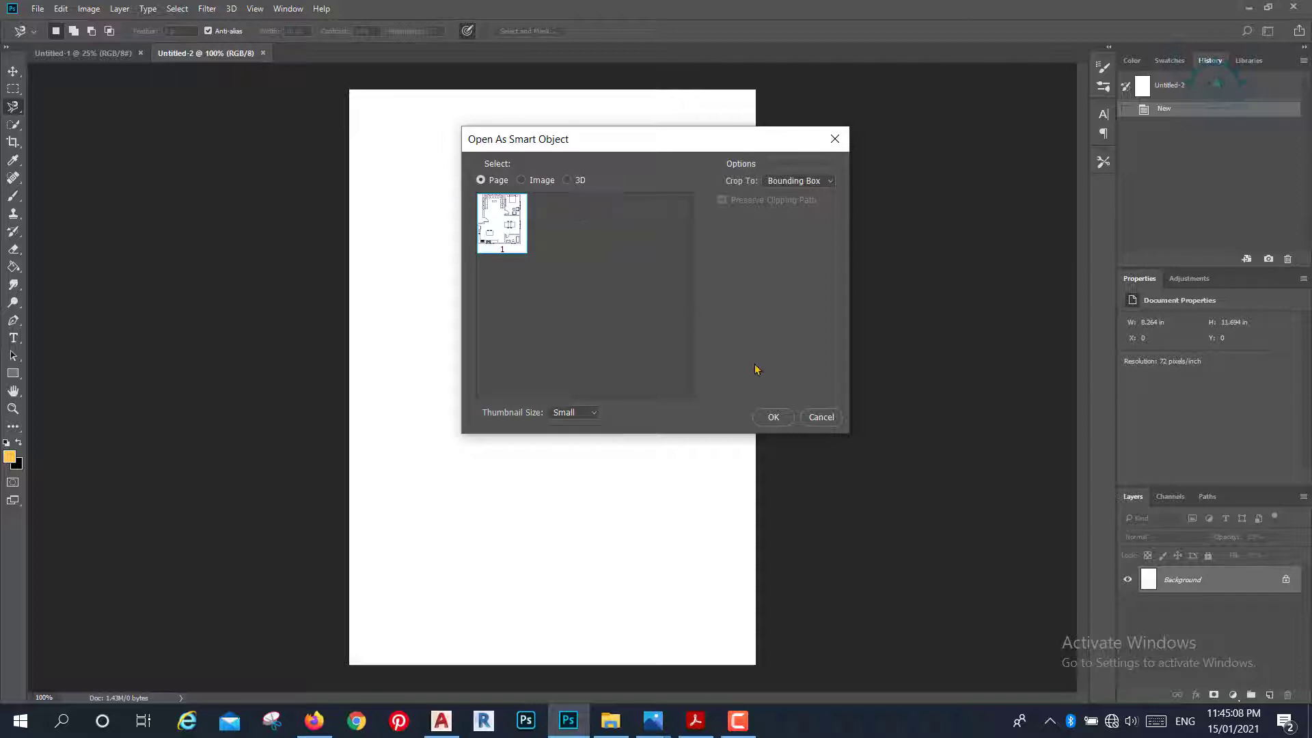
Import page 1 of plan 1 as a smart object, centred on the page and committed.
click(779, 417)
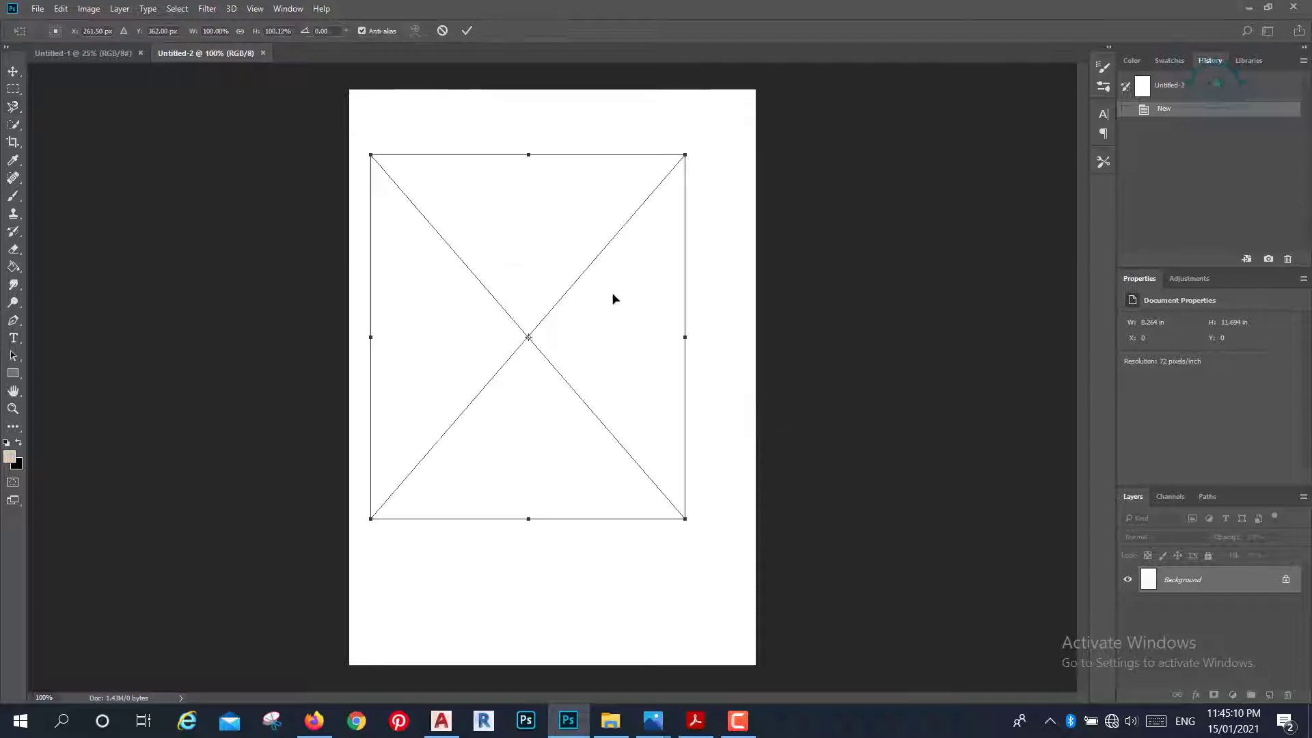
drag(553, 296, 575, 335)
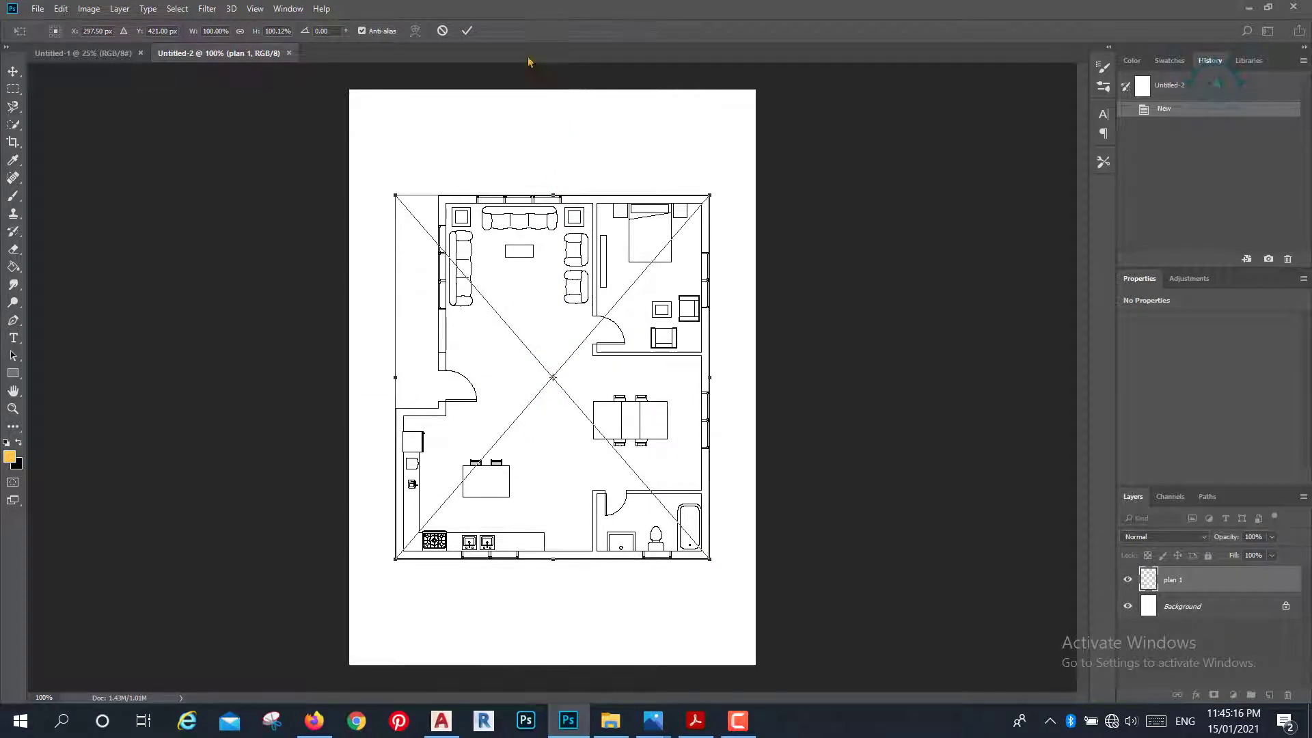
click(467, 32)
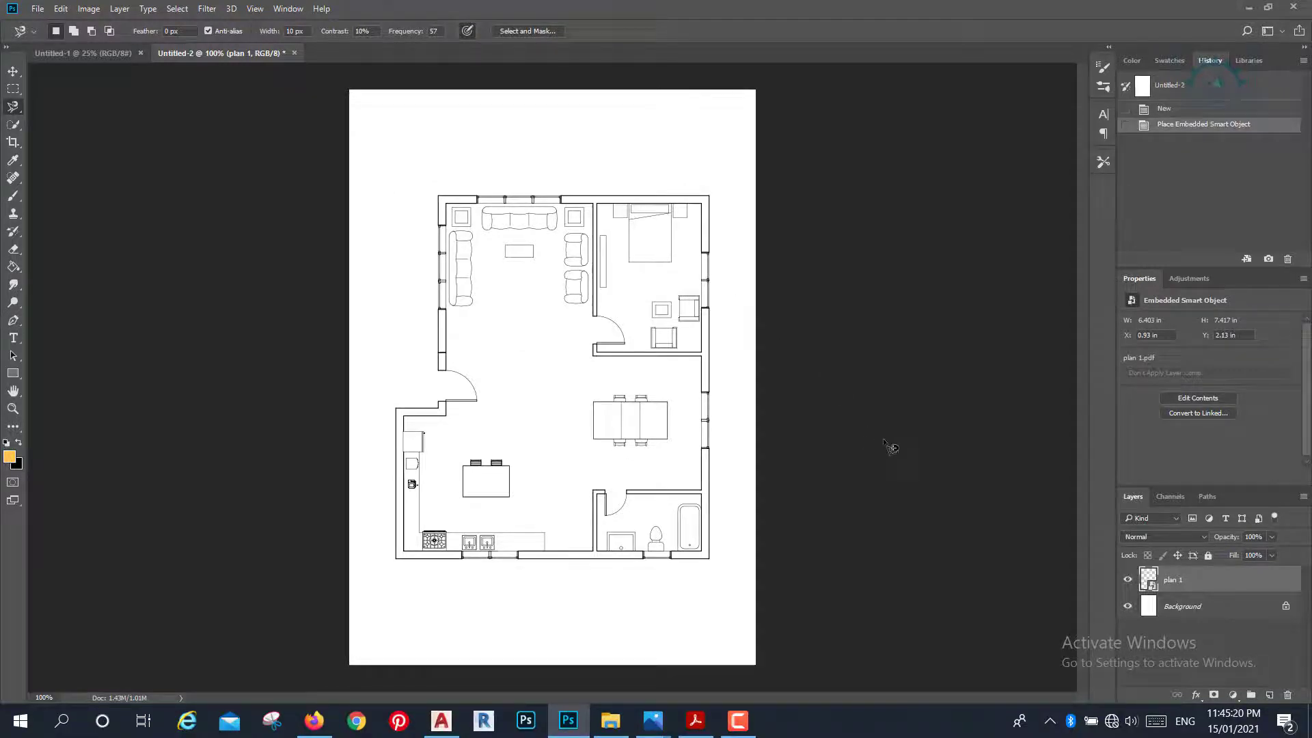
scroll(673, 408, up, 2)
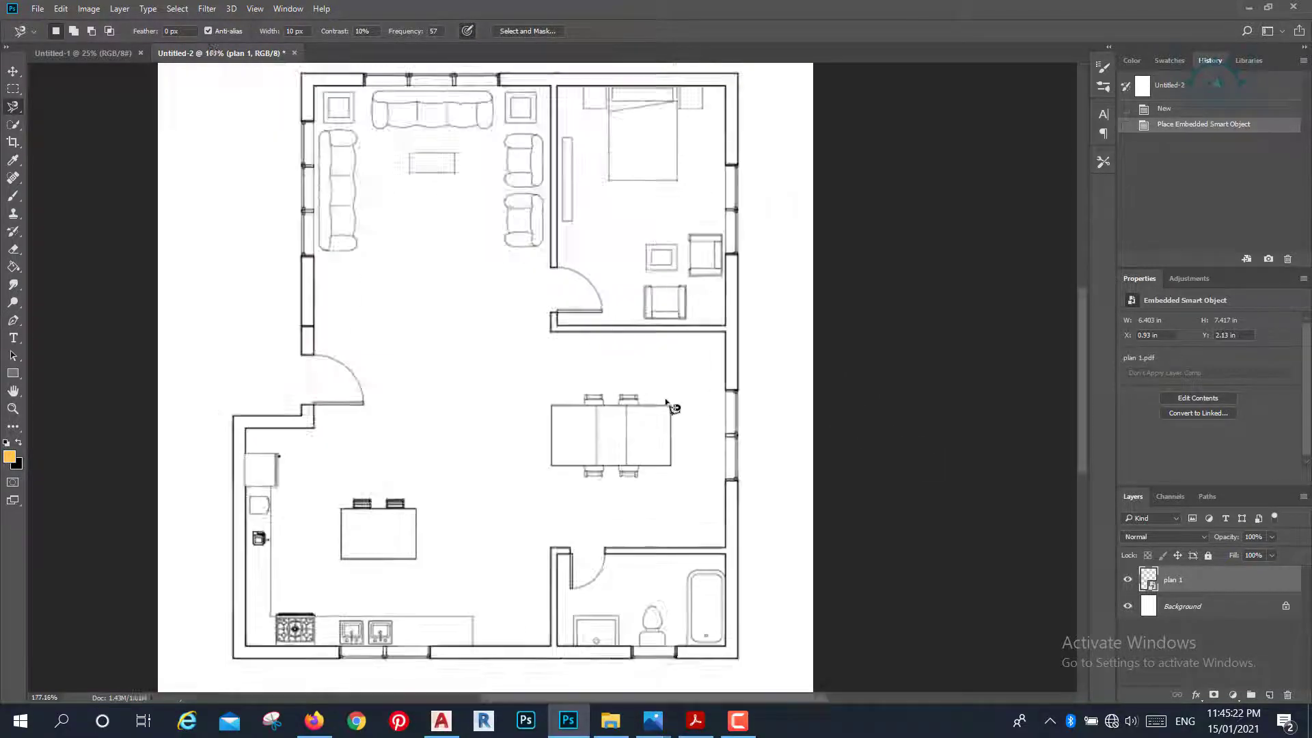
scroll(674, 408, up, 2)
scroll(673, 408, up, 2)
scroll(673, 408, down, 3)
scroll(673, 408, down, 1)
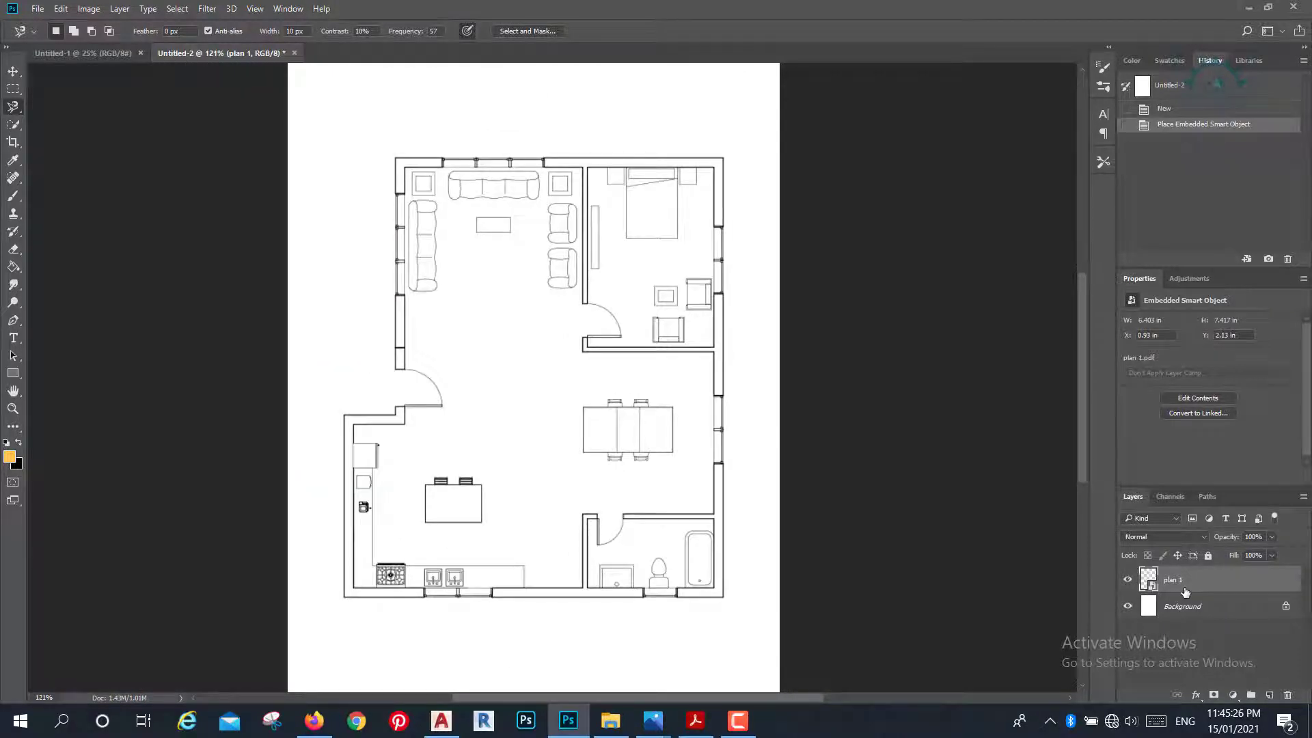
Add a 1 px black Stroke effect, positioned Center, to the plan 1 layer.
click(1197, 696)
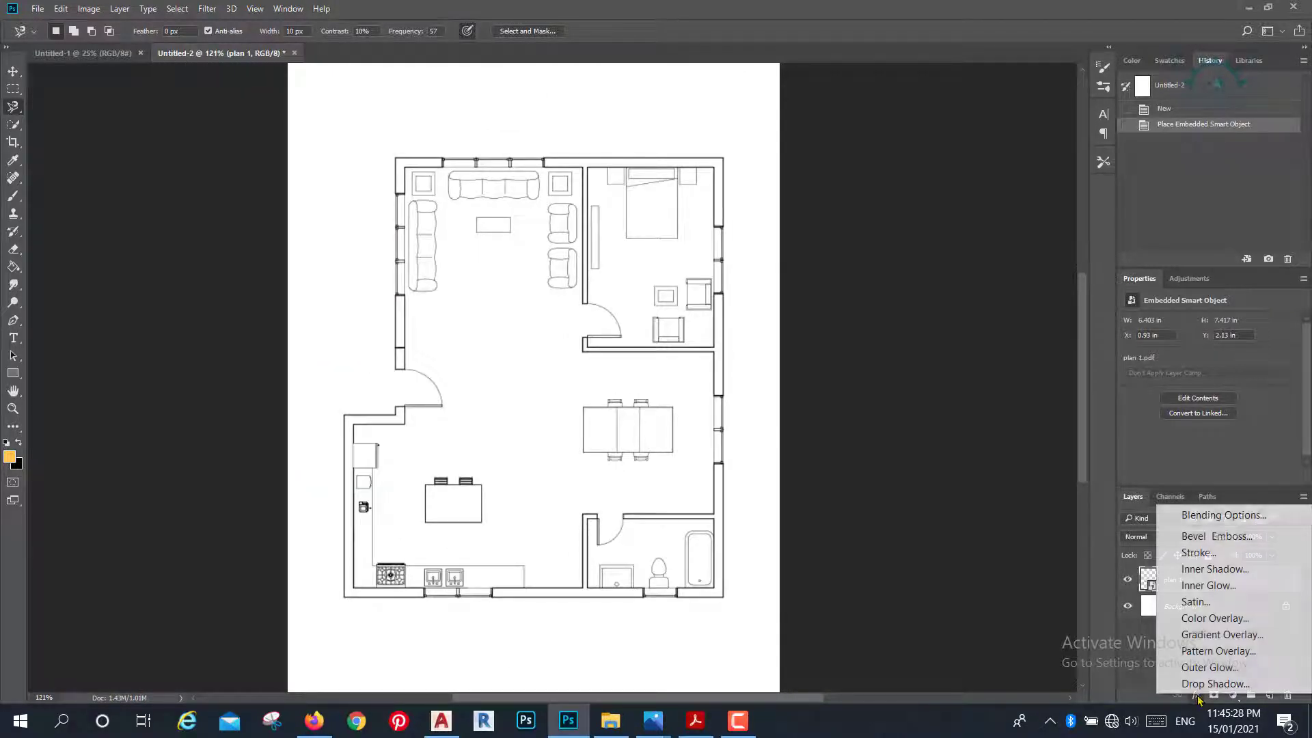
click(1203, 562)
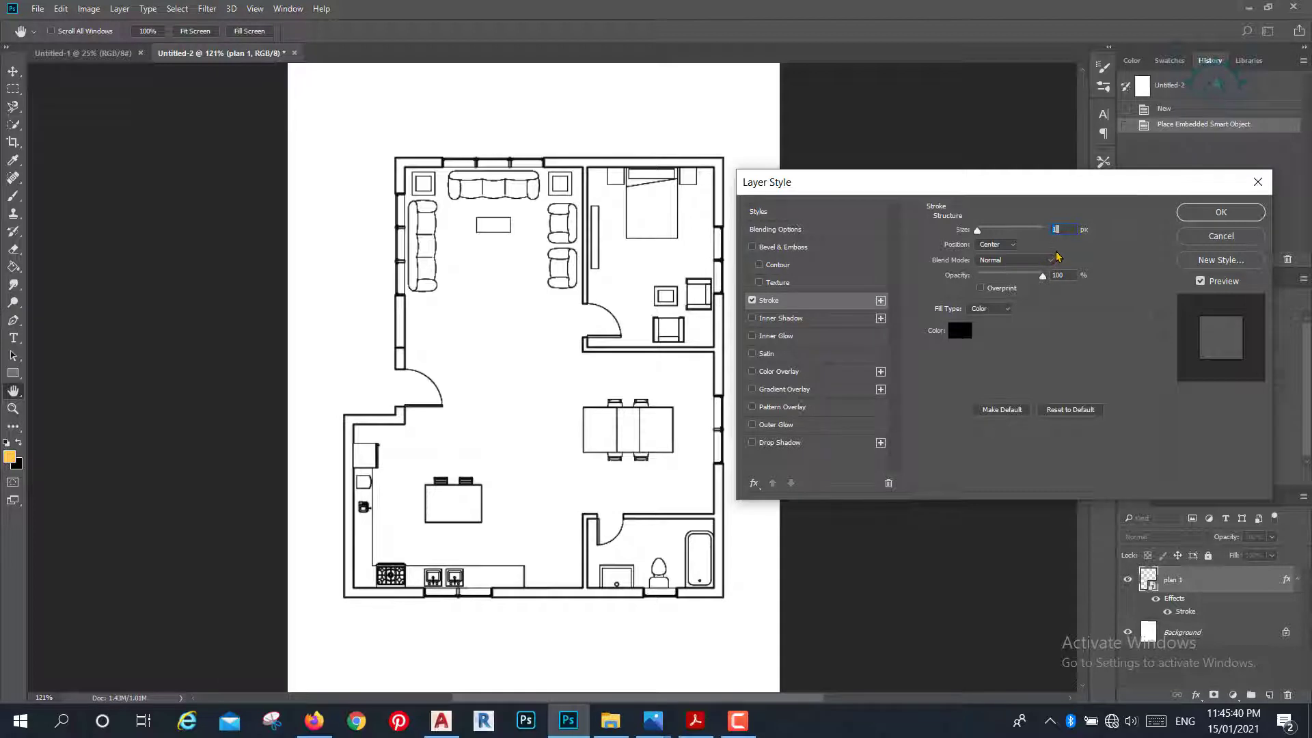
click(1015, 247)
click(1007, 273)
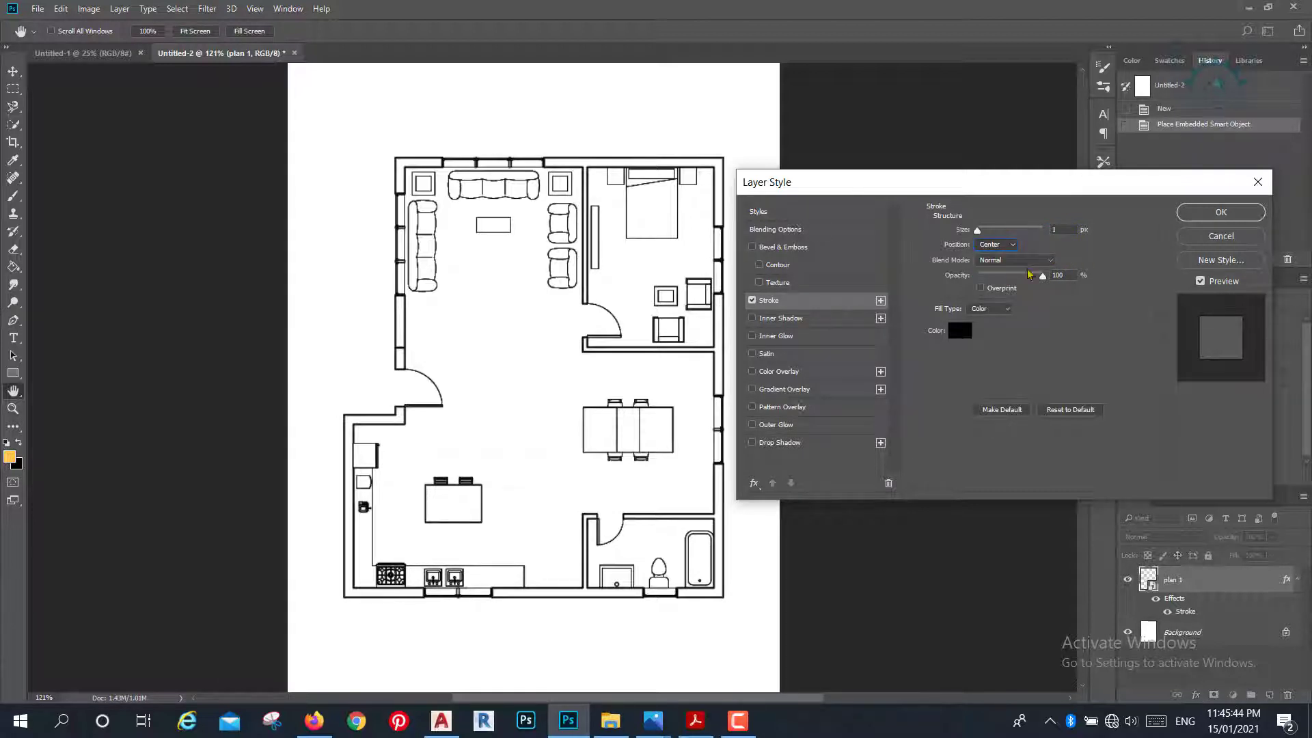
click(1220, 212)
key(l)
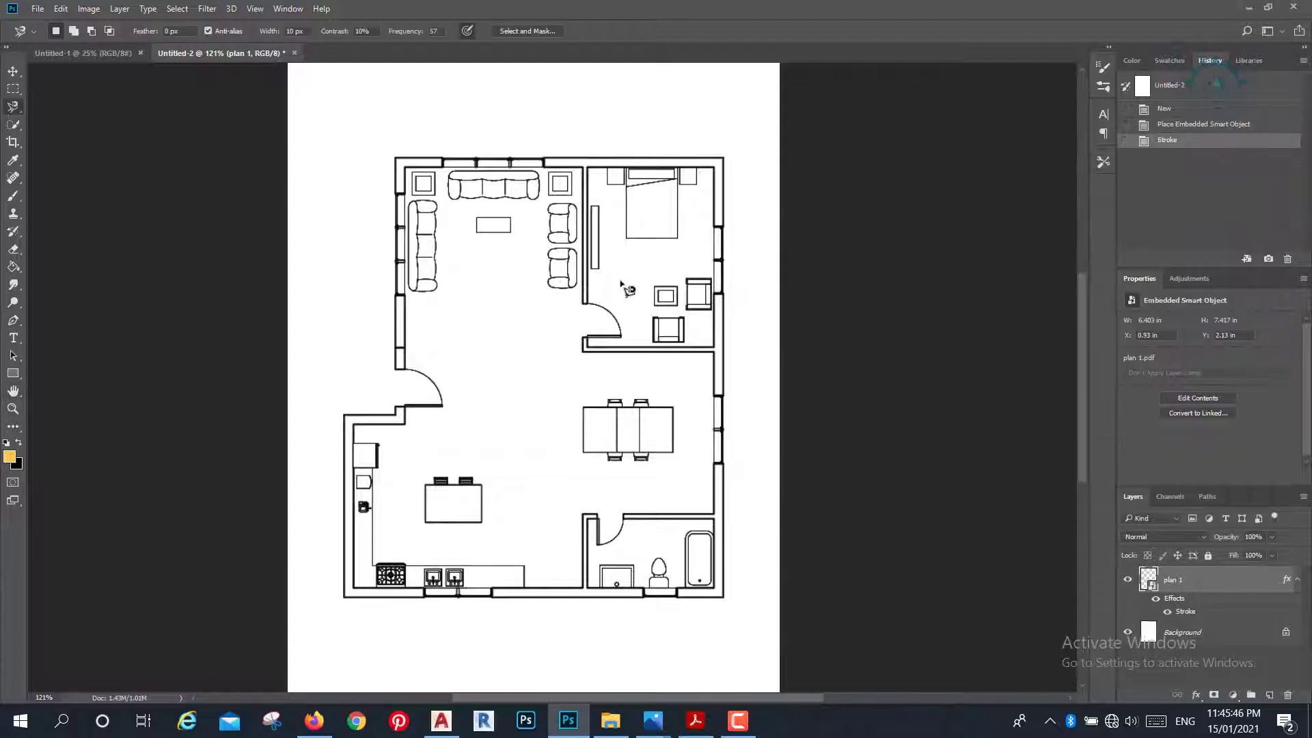
Fit the whole page on screen and select the Background layer.
key(ctrl+0)
key(v)
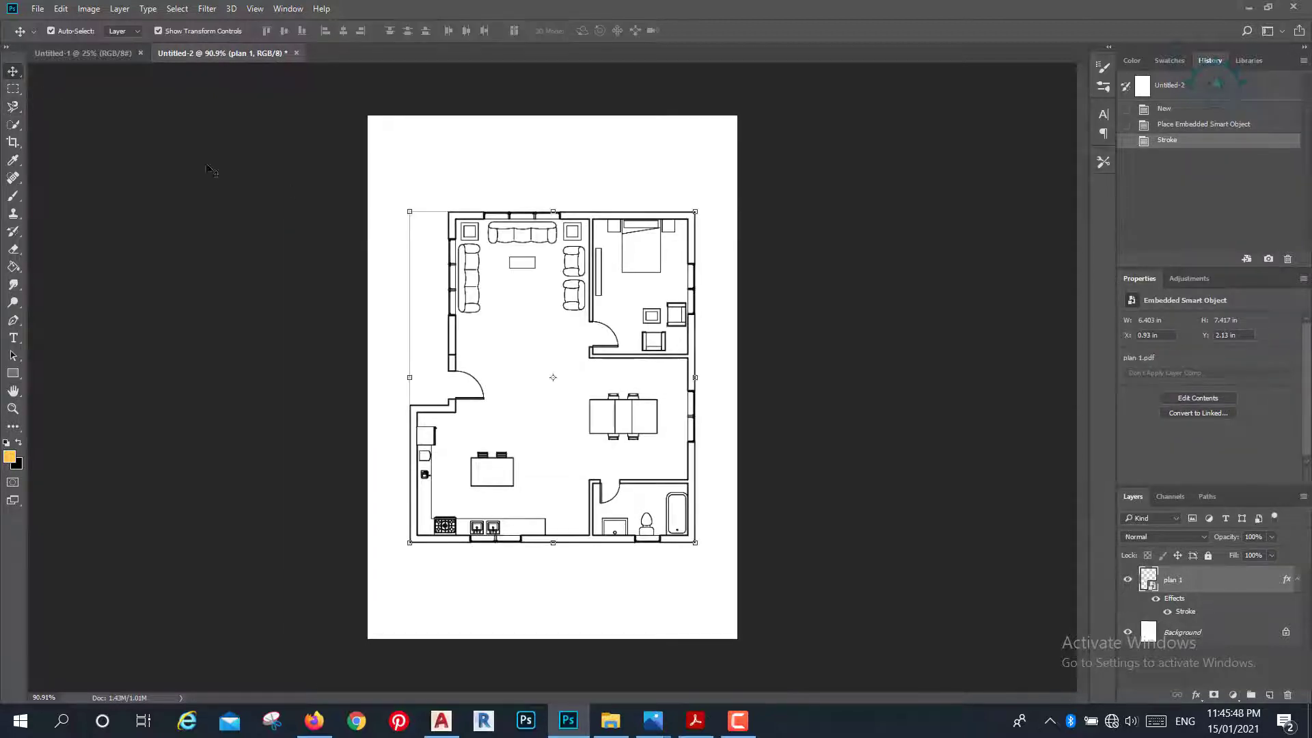
click(629, 192)
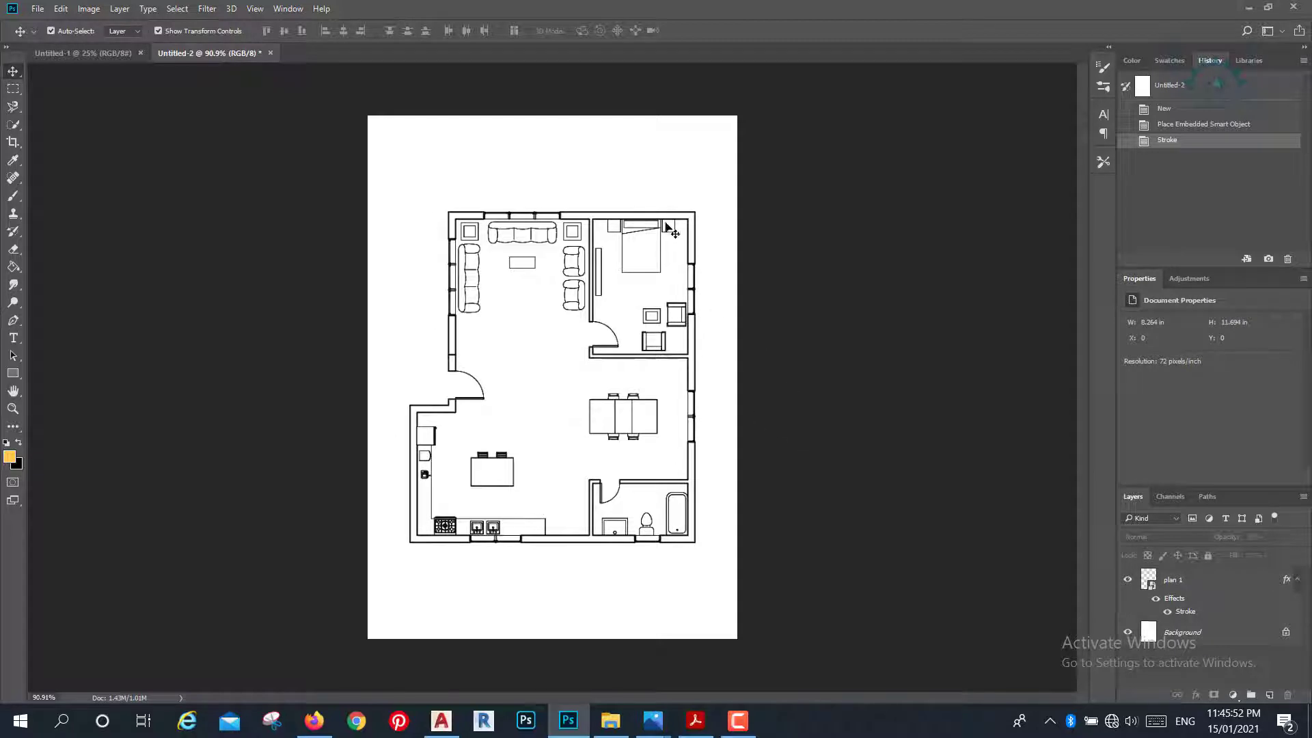
click(1215, 637)
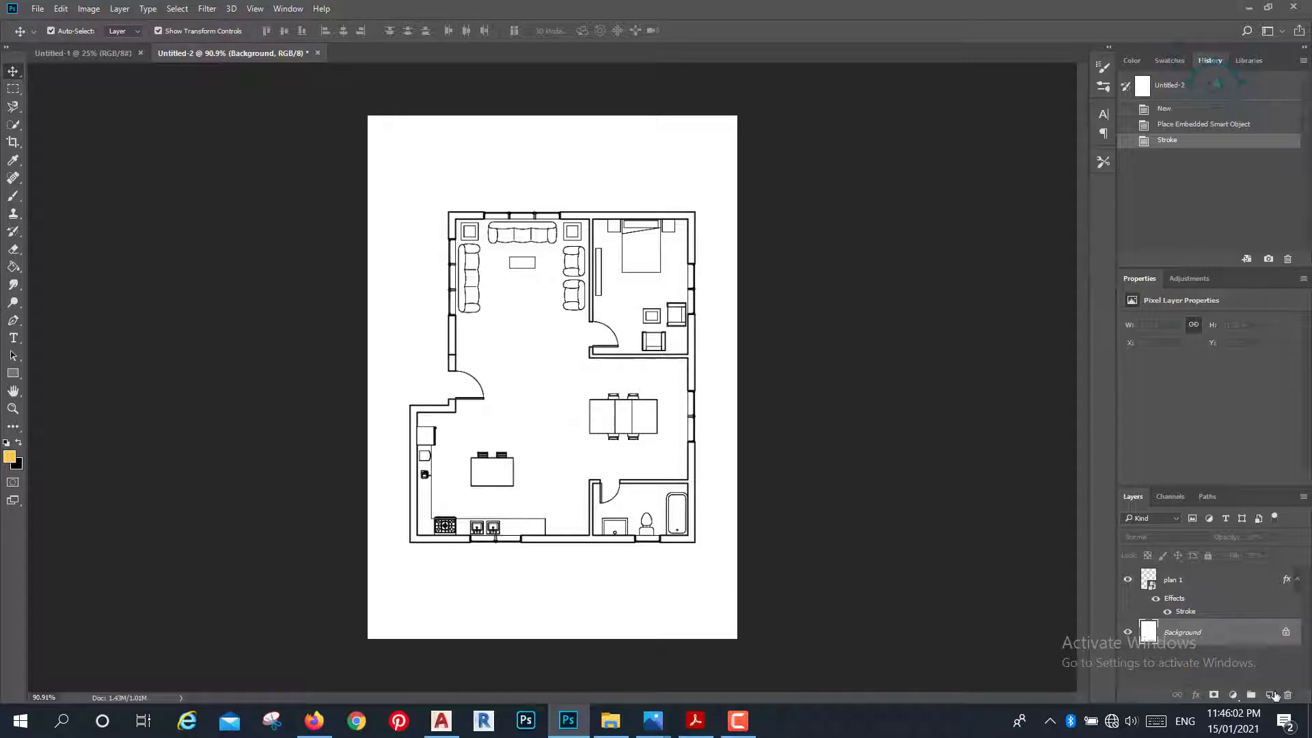
Add empty Layer 1 above Background and start loading presets from the Tool Presets panel.
click(1269, 694)
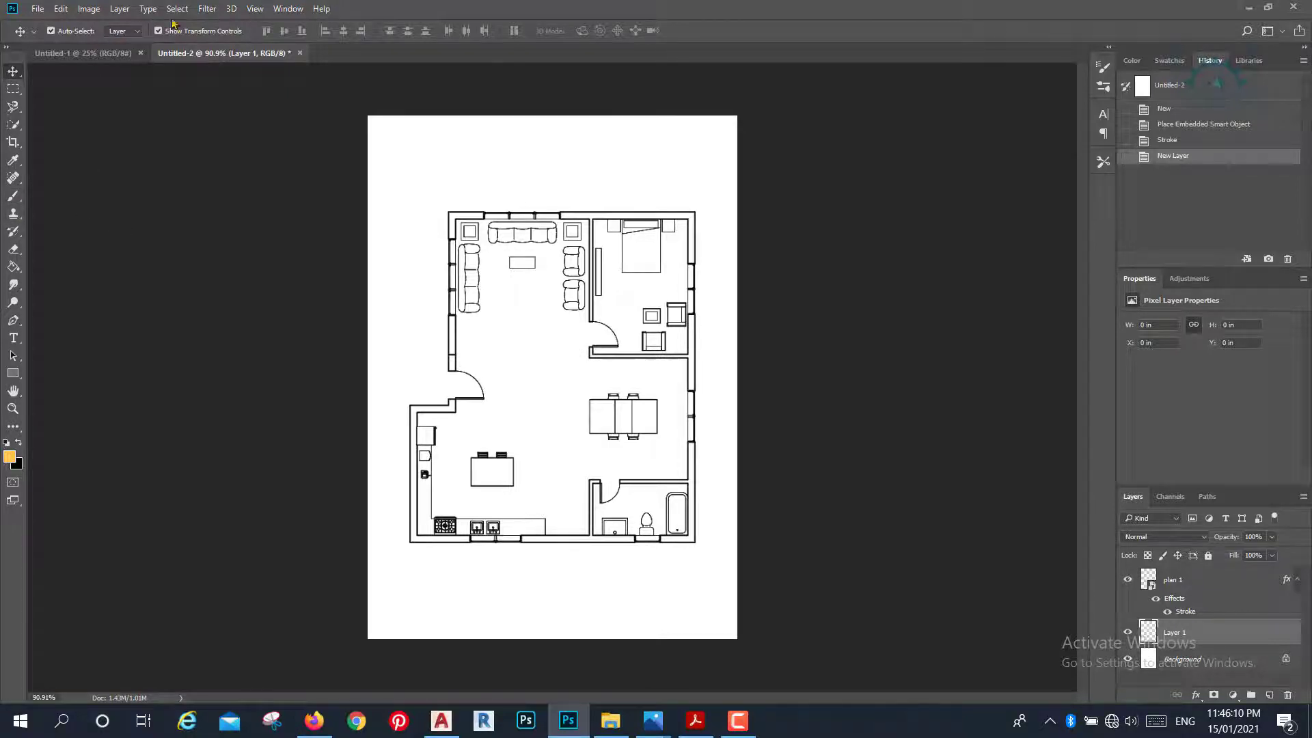
click(291, 8)
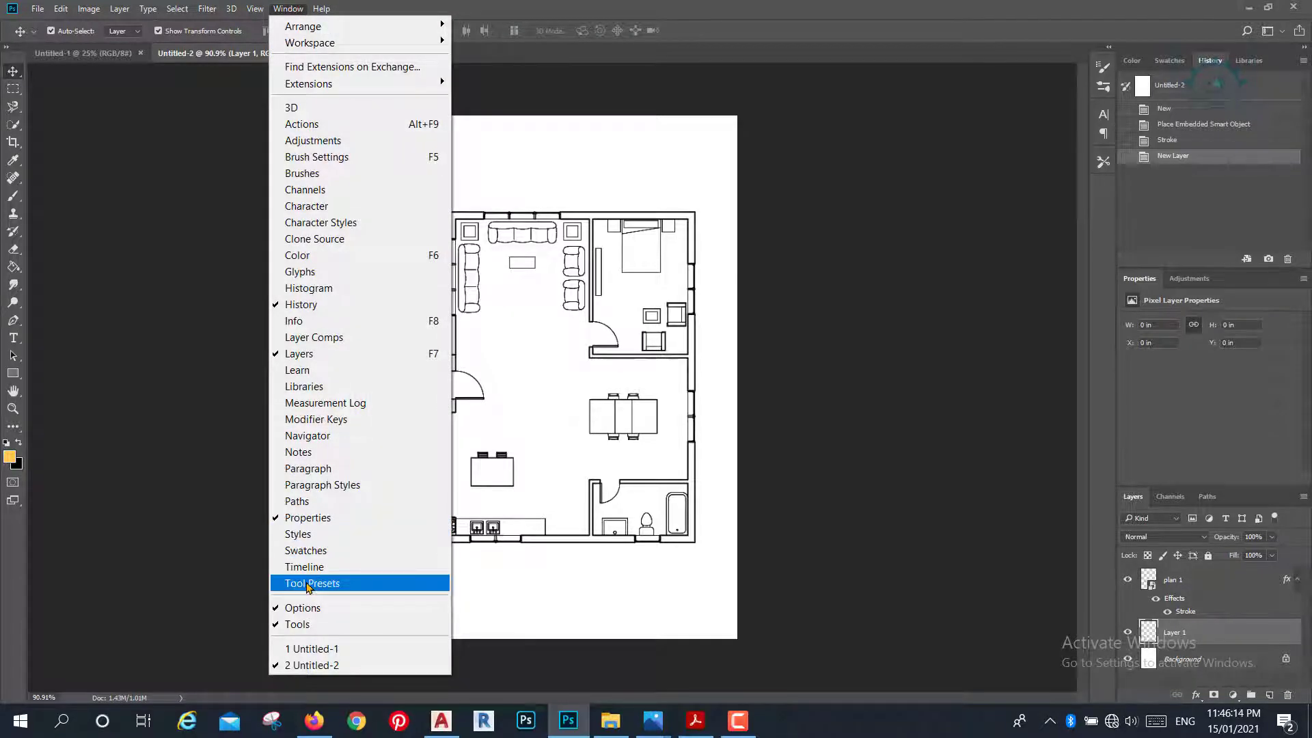
click(320, 583)
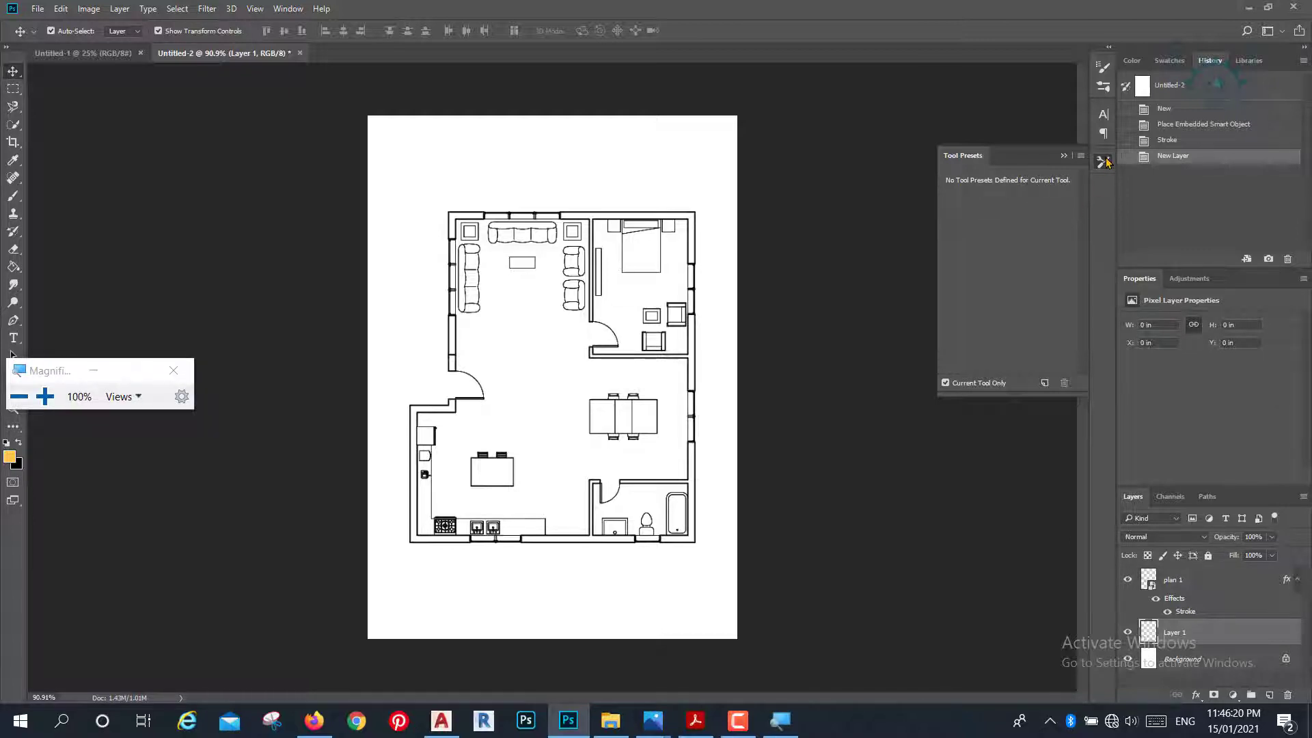
key(super+plus)
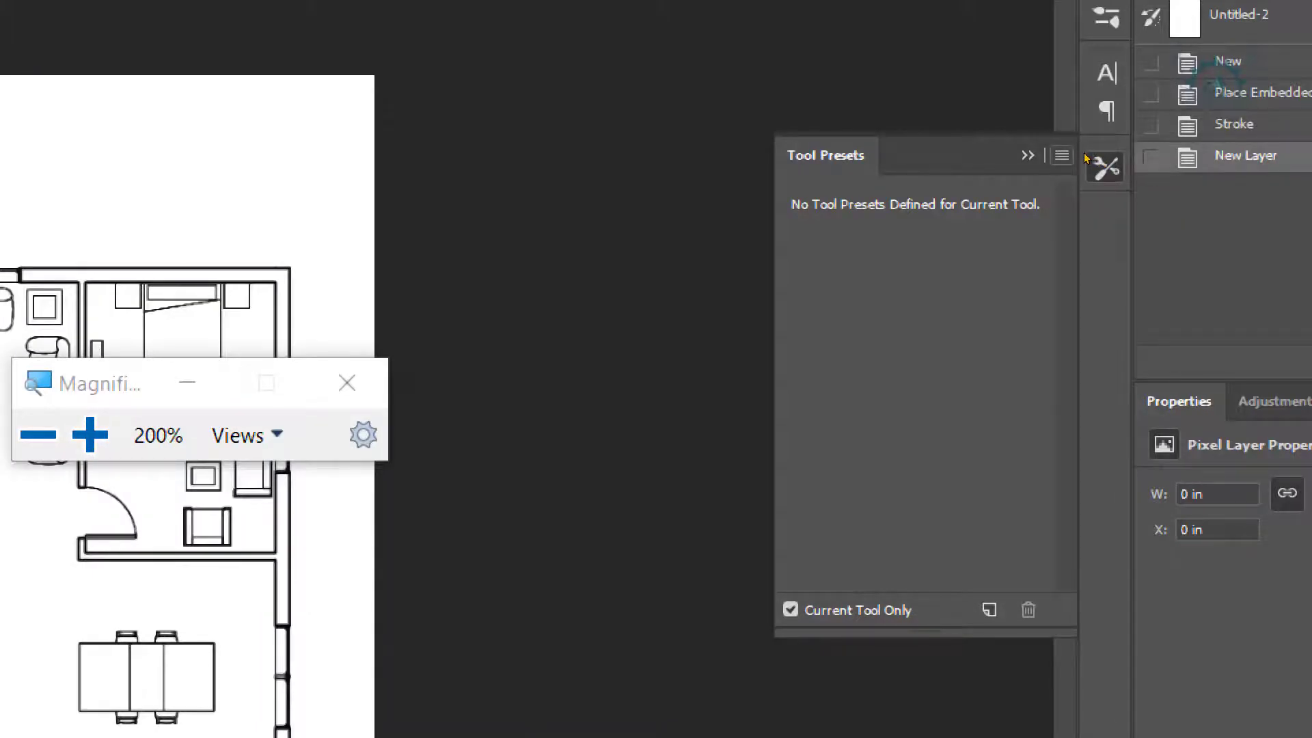
click(1085, 158)
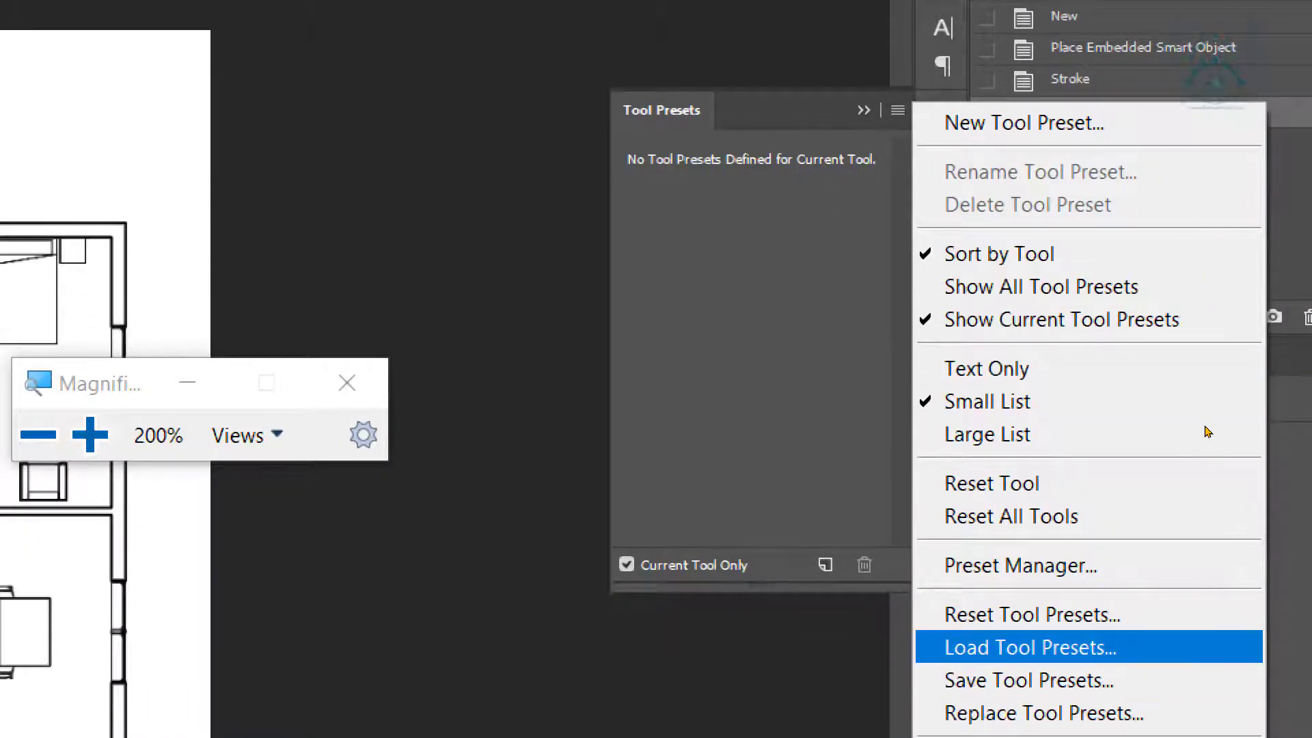
key(Return)
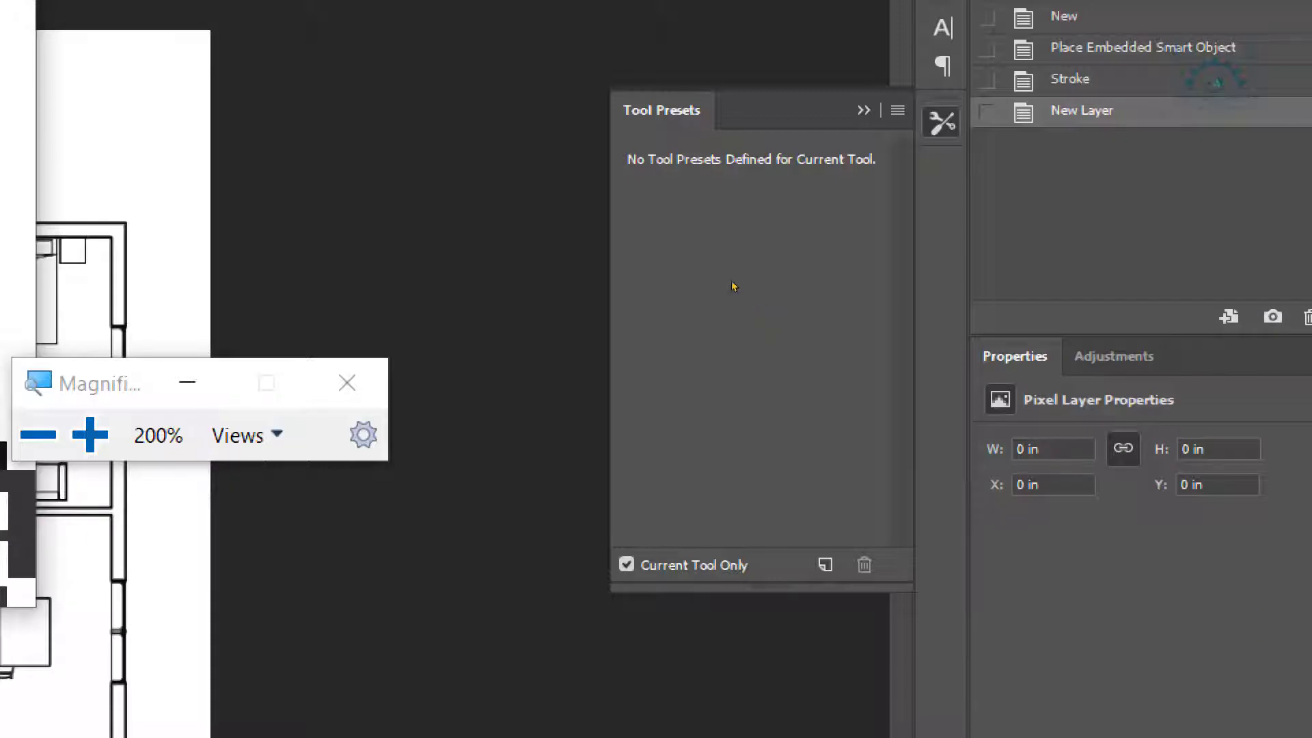
key(super+minus)
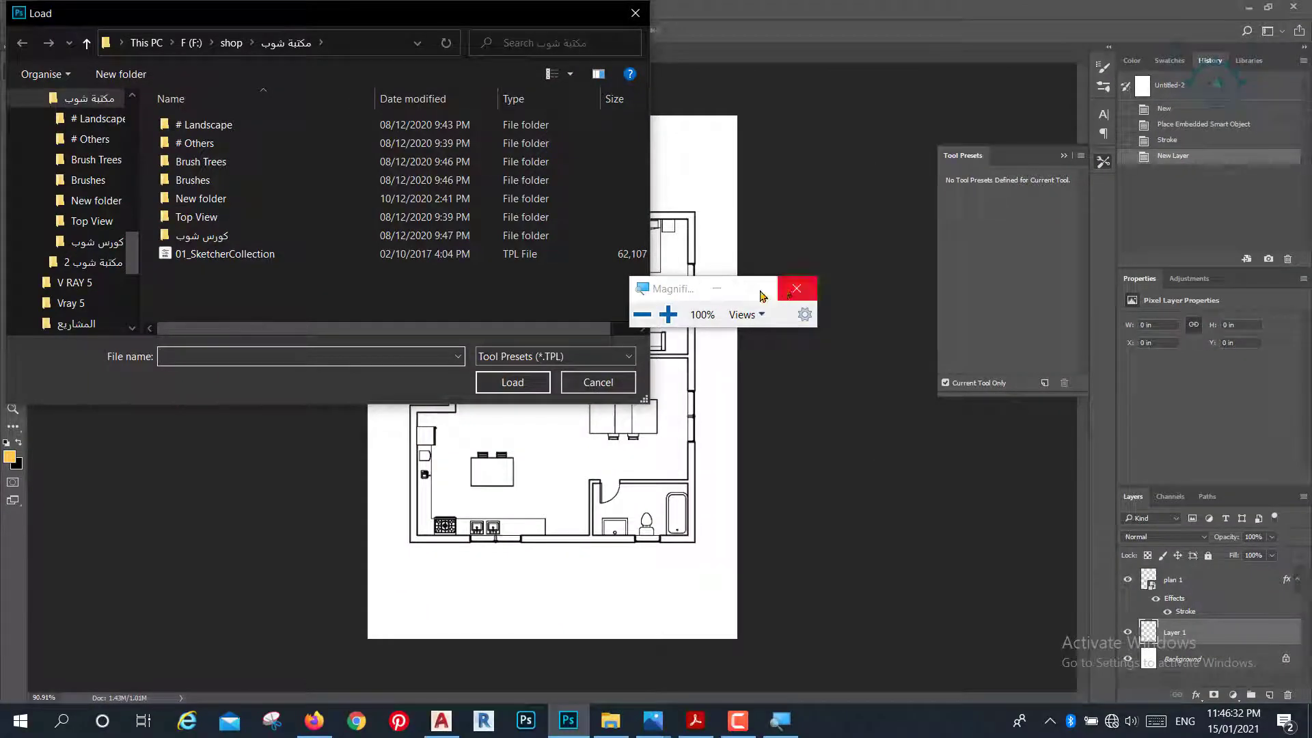
Choose 01_SketcherCollection.tpl in the Load dialog and load it.
click(793, 289)
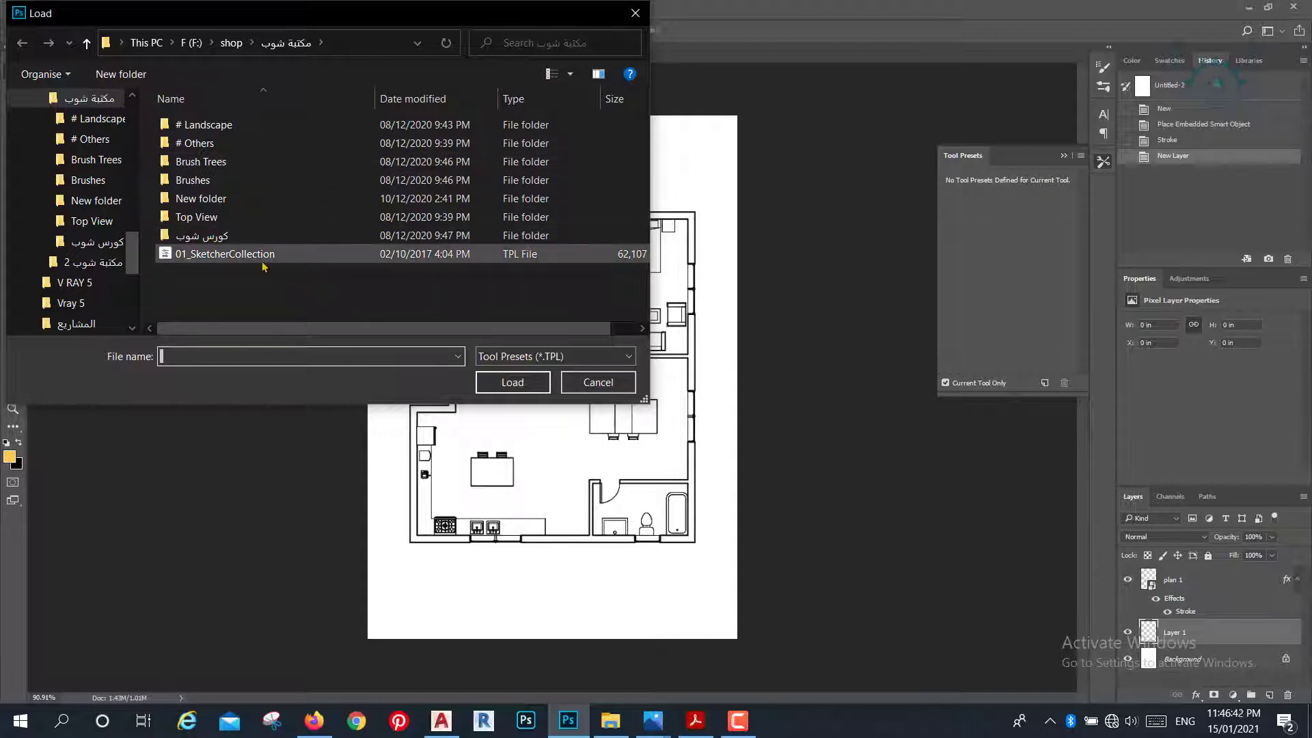
click(237, 259)
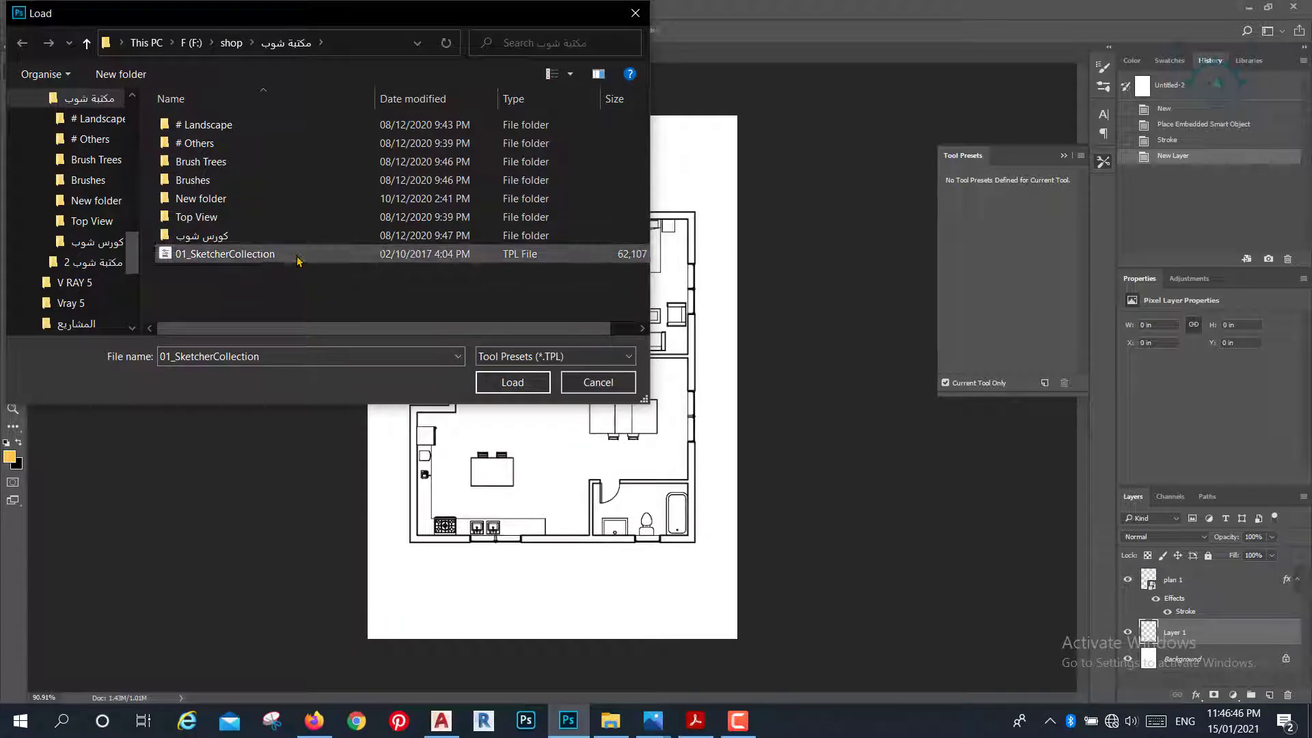
click(514, 384)
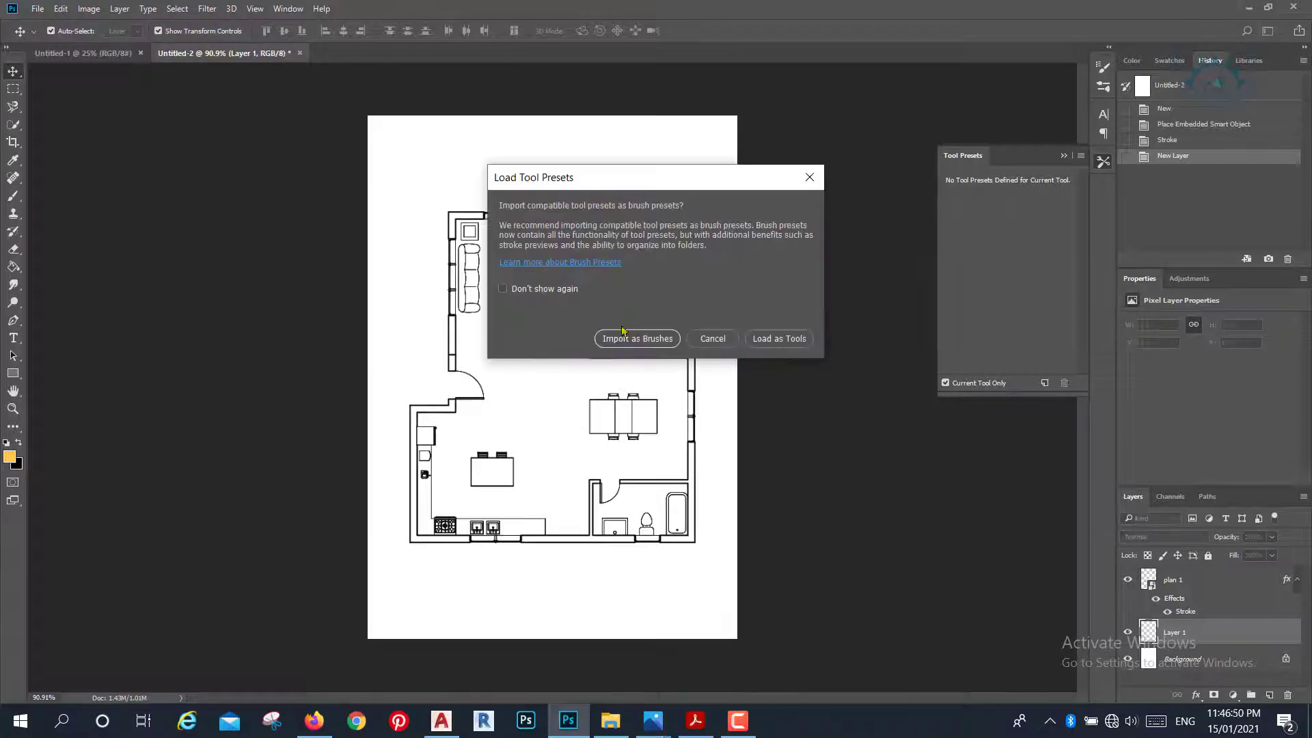
Import the Sketcher collection as brushes and browse the Brushes panel.
click(631, 339)
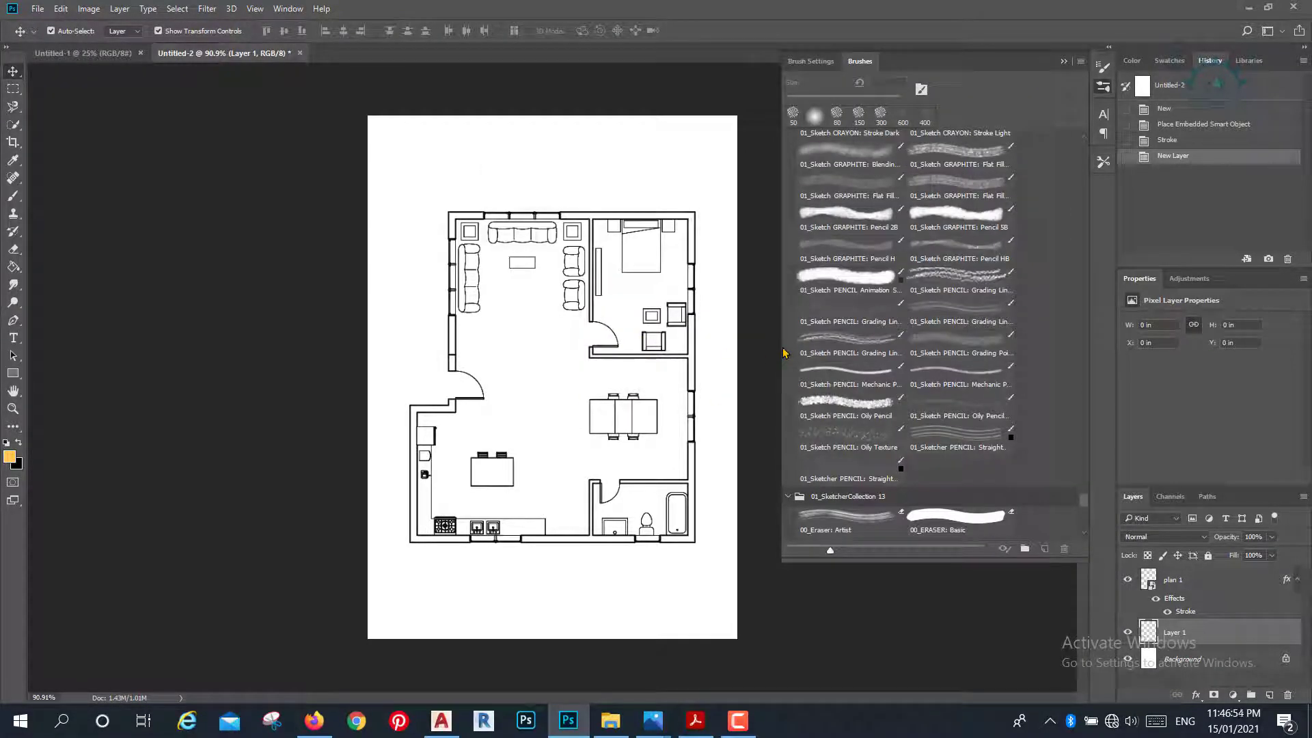
scroll(892, 337, up, 2)
scroll(899, 338, up, 2)
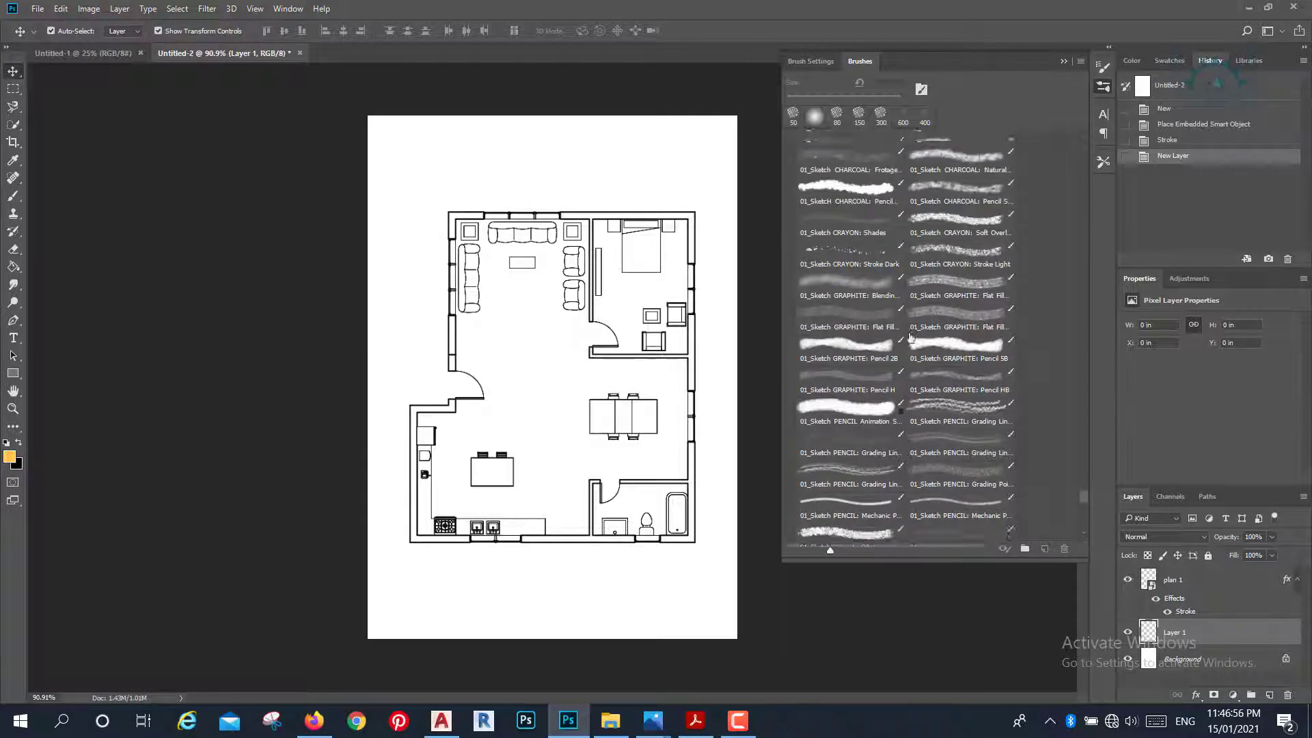
scroll(905, 337, up, 2)
scroll(911, 336, up, 2)
scroll(911, 336, up, 2)
scroll(911, 337, up, 1)
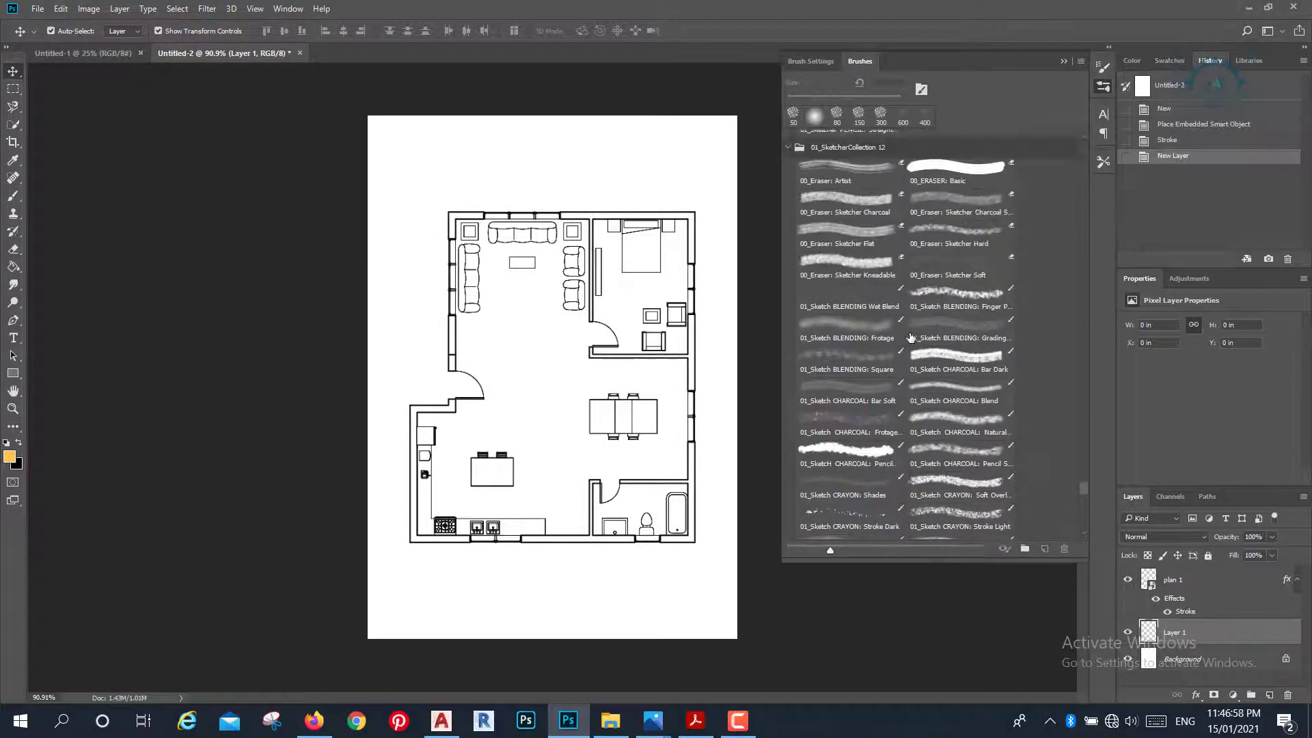
scroll(911, 337, up, 2)
scroll(911, 338, up, 1)
scroll(911, 337, up, 1)
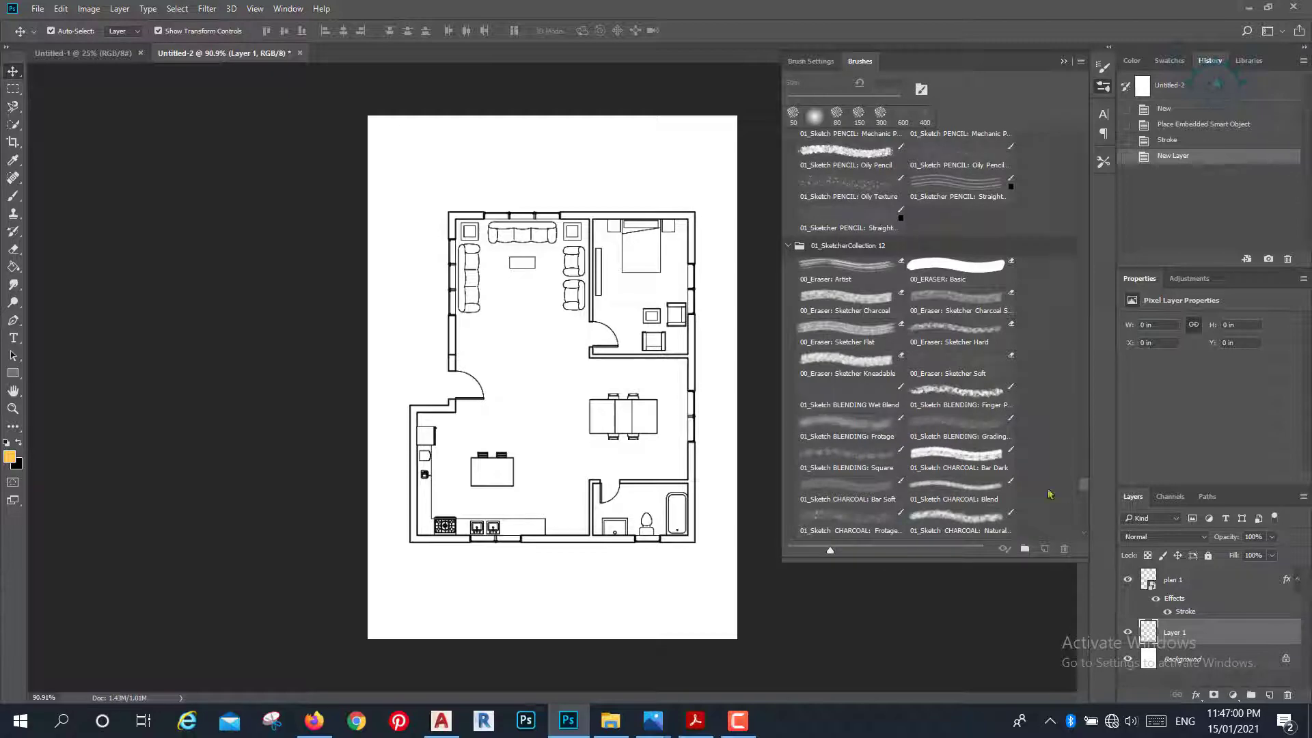
drag(1084, 489, 1082, 167)
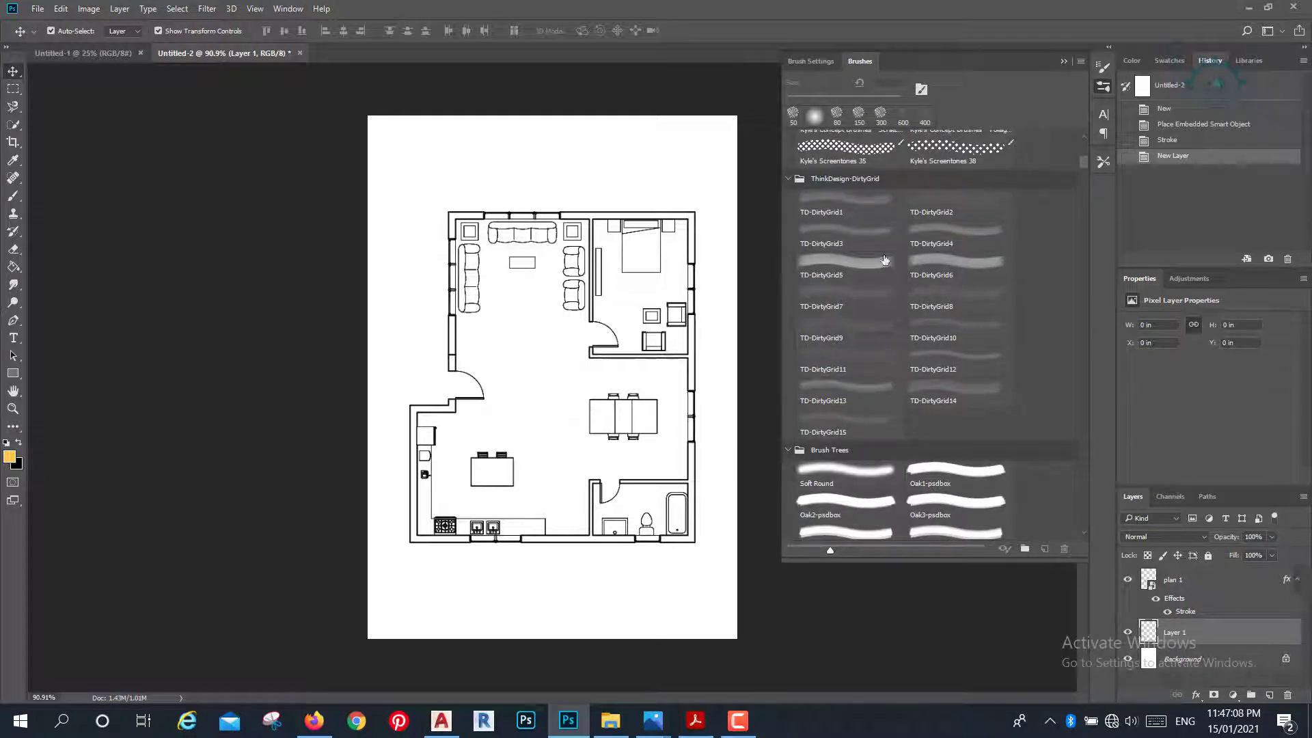
Test-stamp TD-DirtyGrid3 over the plan, shrinking it to 1100 px, then pick TD-DirtyGrid15.
click(869, 233)
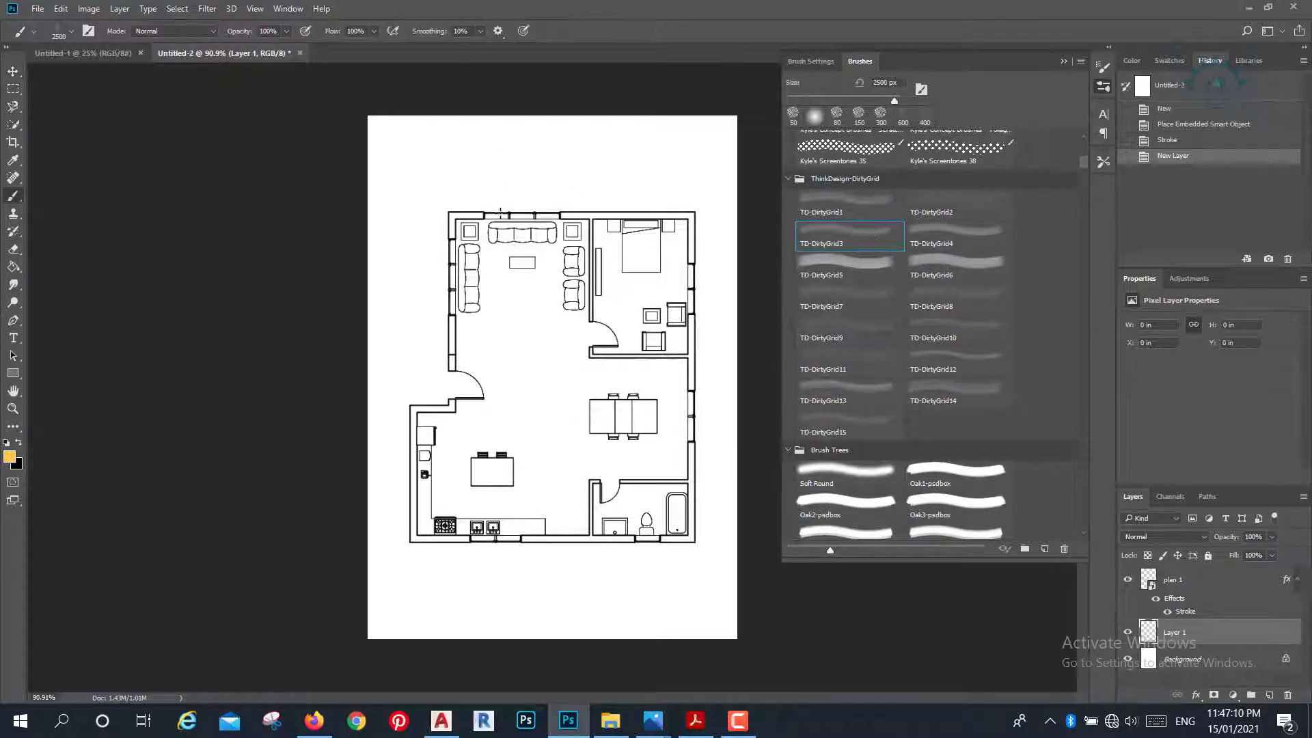
scroll(503, 213, down, 3)
click(519, 311)
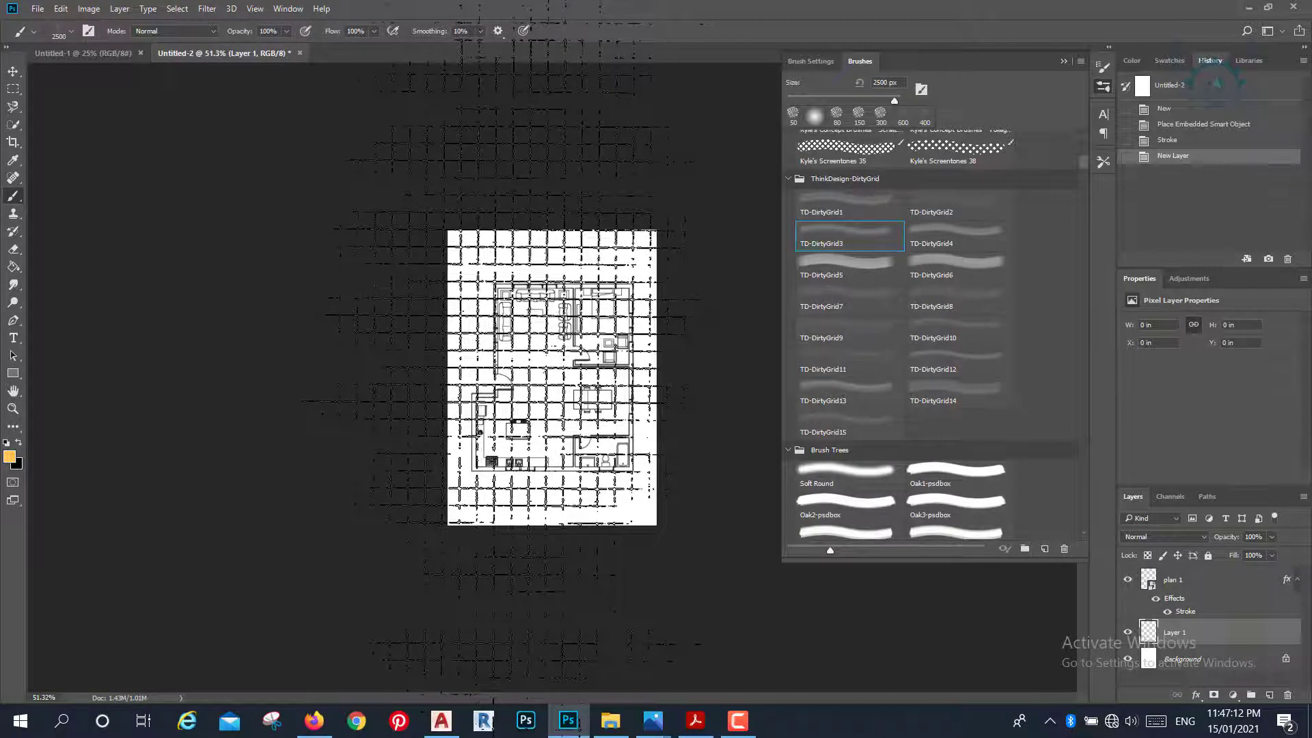
key(bracketleft)
key(bracketleft)
key(bracketleft)
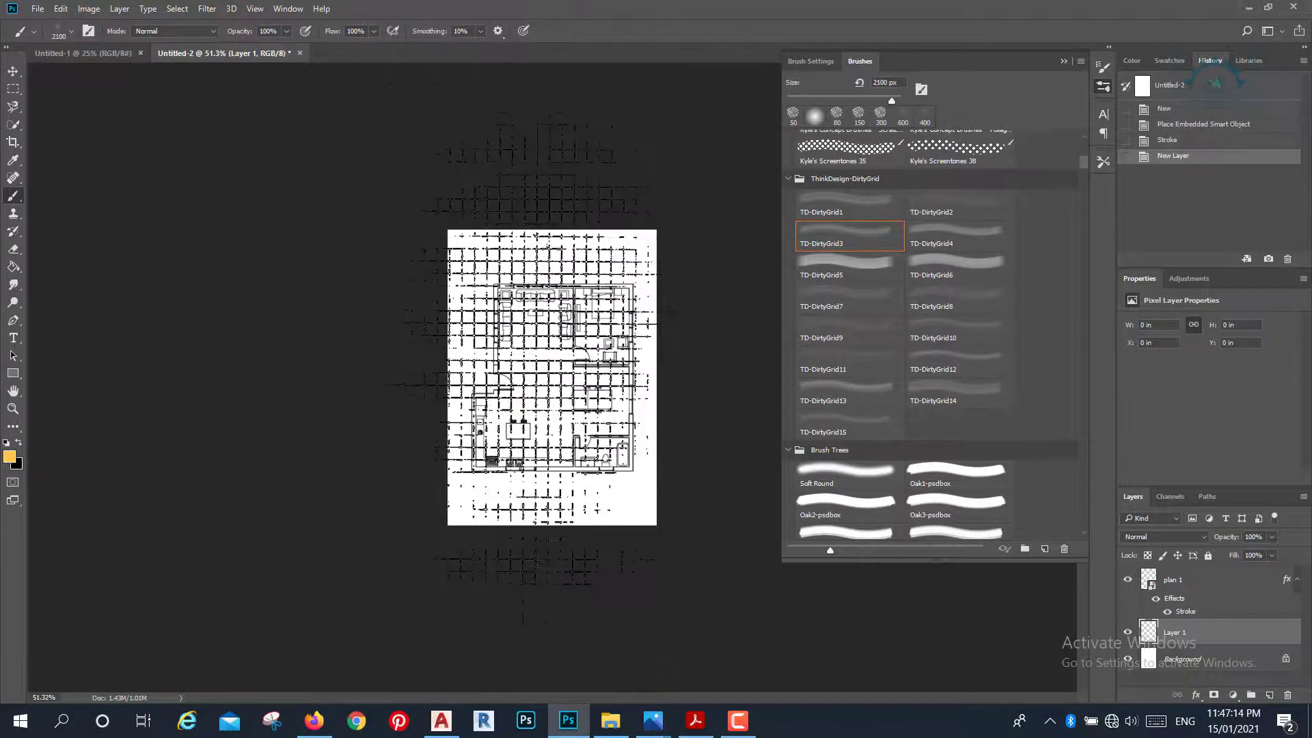
key(bracketleft)
key(bracketleft)
key(bracketleft)
click(967, 383)
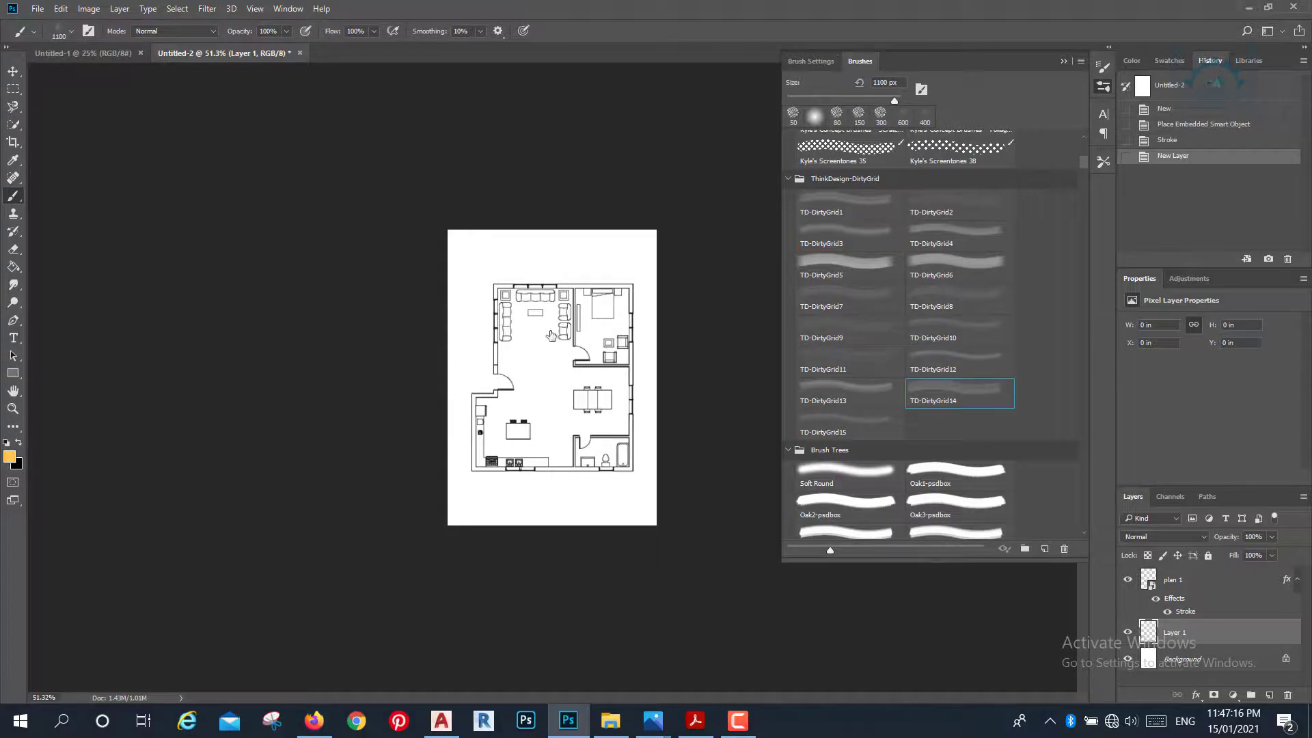
click(868, 423)
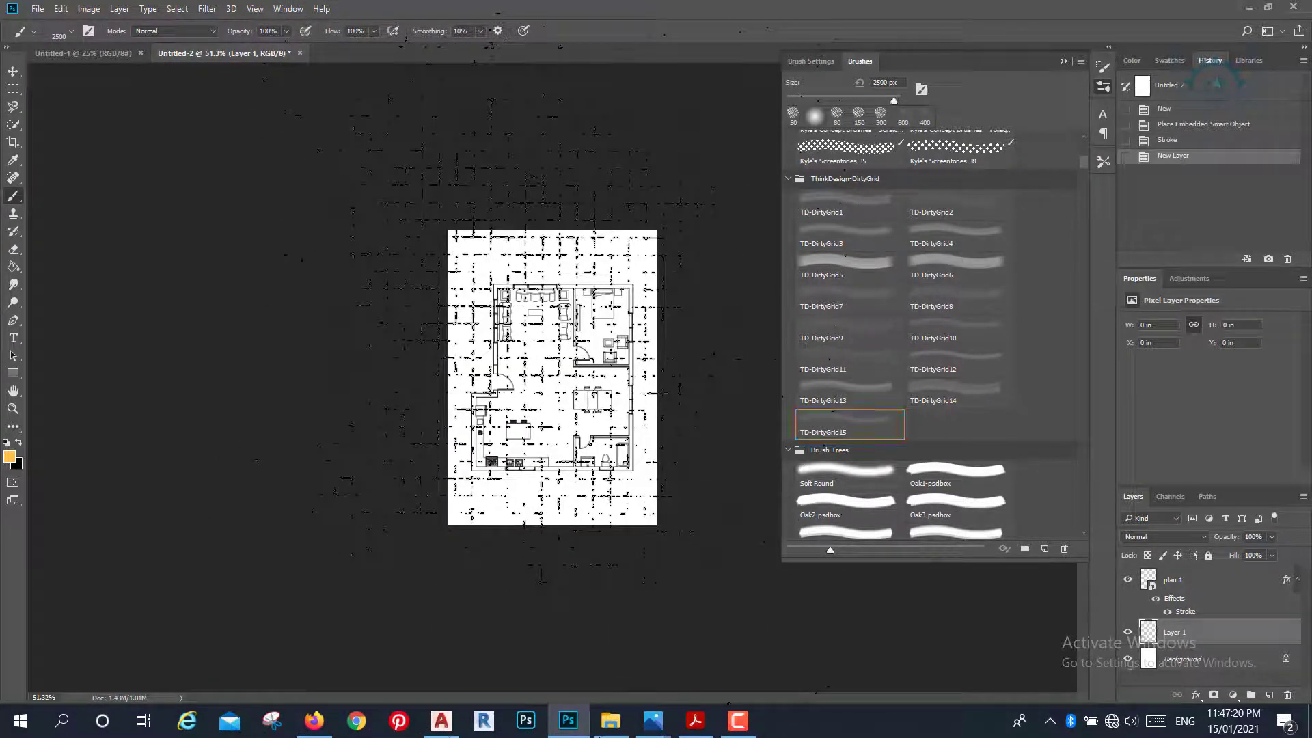
Paint TD-DirtyGrid15 texture at 700 px over the plan's upper-left.
key(bracketleft)
key(bracketleft)
key(bracketleft)
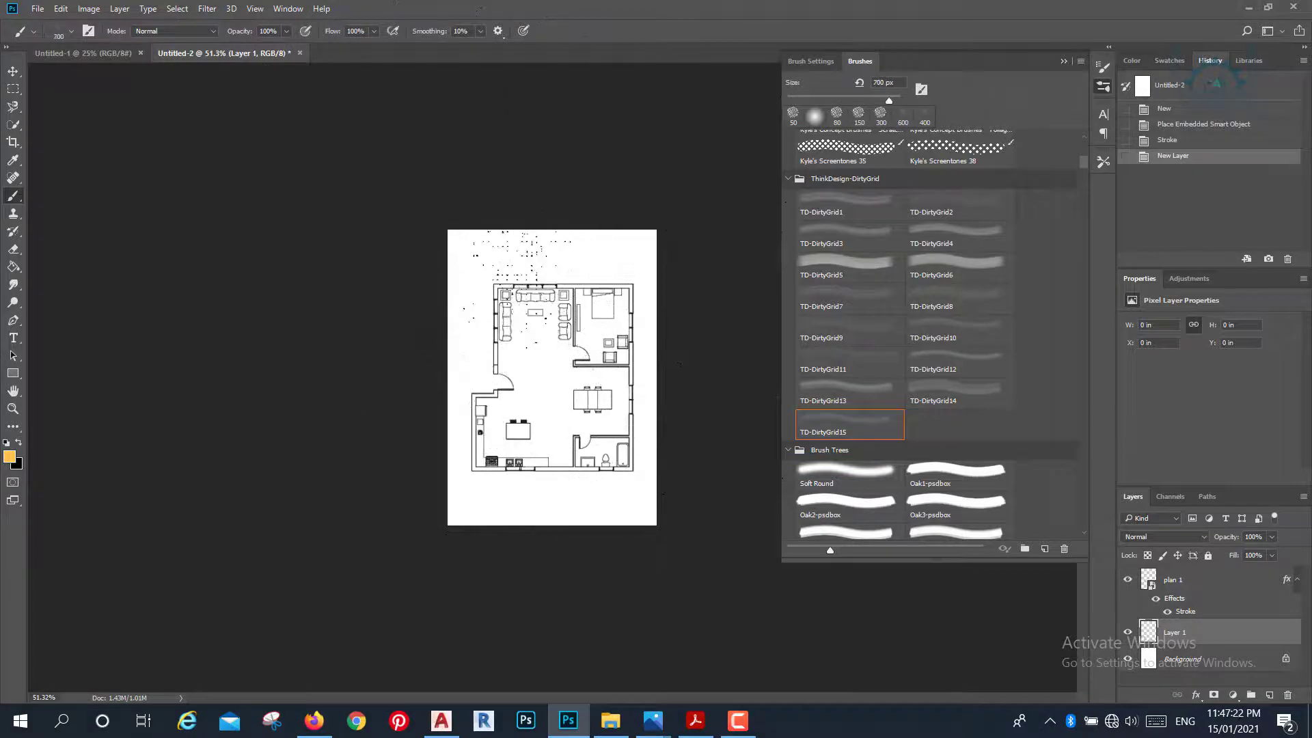
key(ctrl+plus)
scroll(534, 273, up, 1)
drag(530, 251, 472, 226)
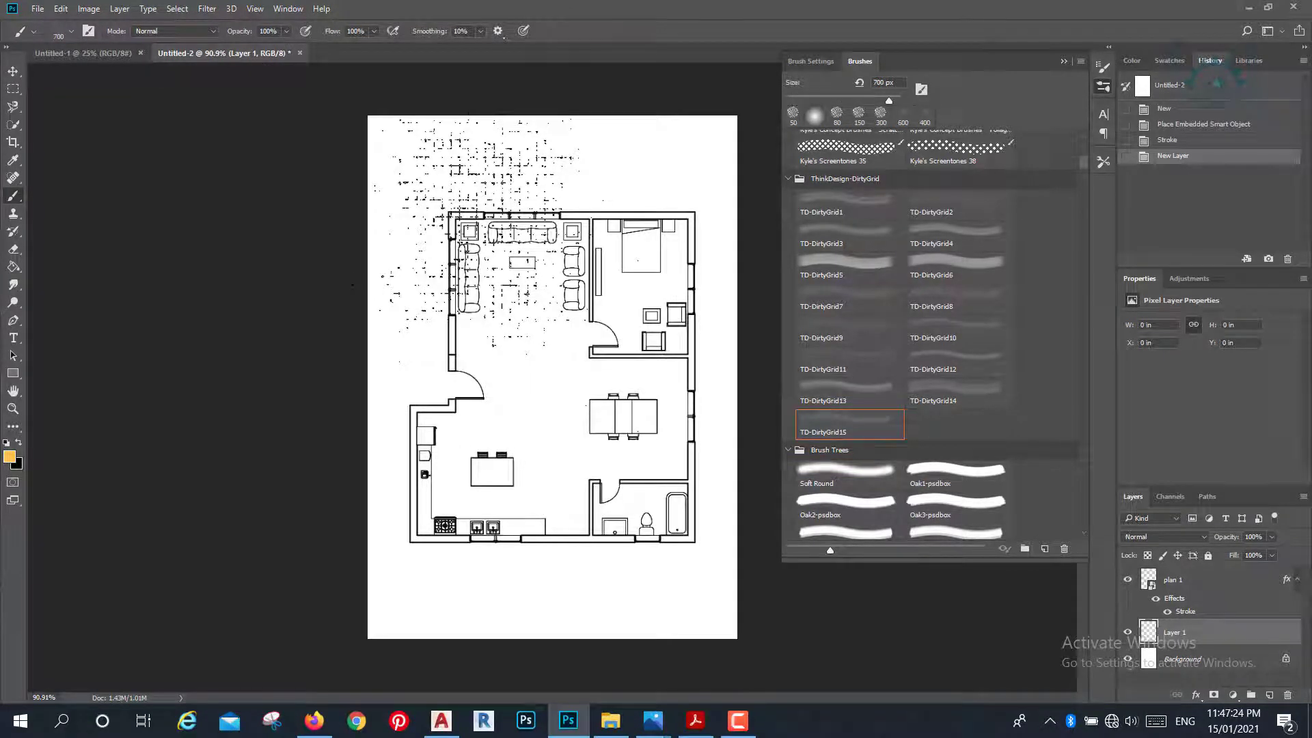
scroll(499, 220, down, 2)
scroll(502, 218, down, 5)
scroll(503, 216, up, 6)
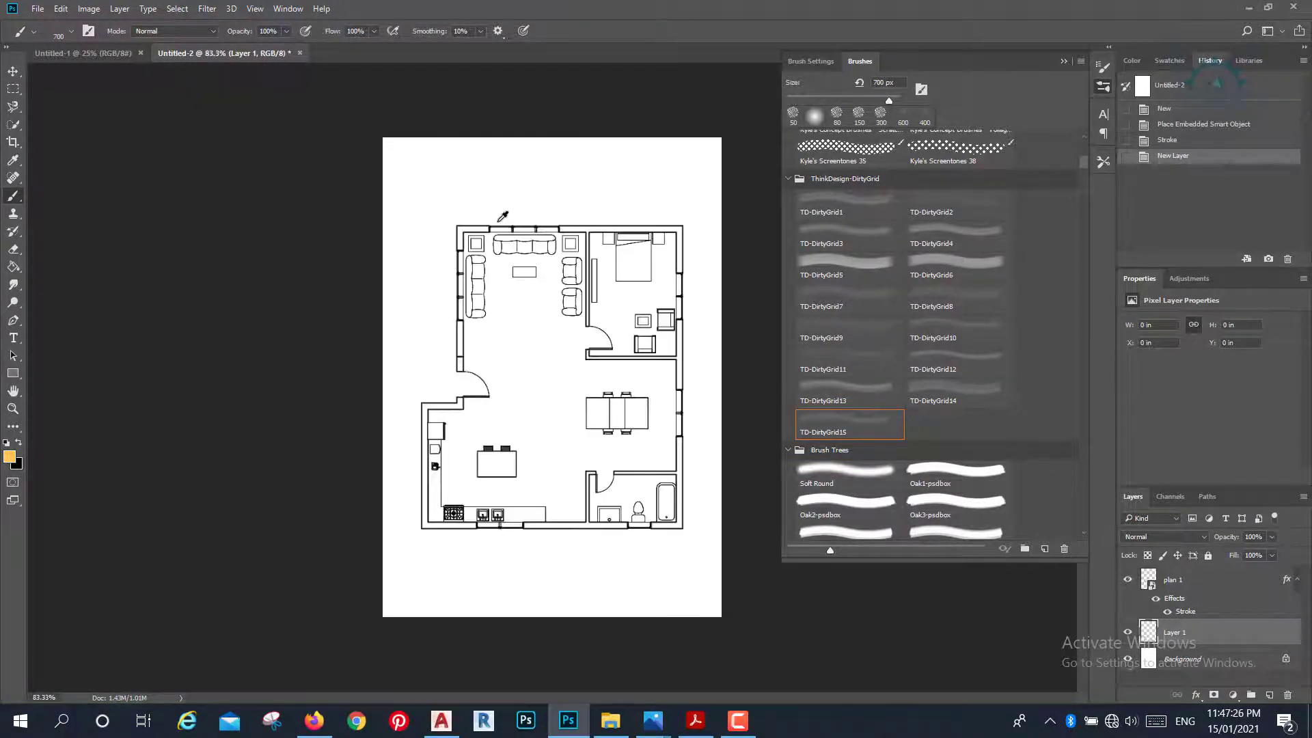
scroll(503, 216, up, 3)
scroll(503, 216, down, 1)
scroll(503, 216, down, 2)
click(503, 216)
Undo the last grid stamp and collapse the brush list.
scroll(506, 232, up, 3)
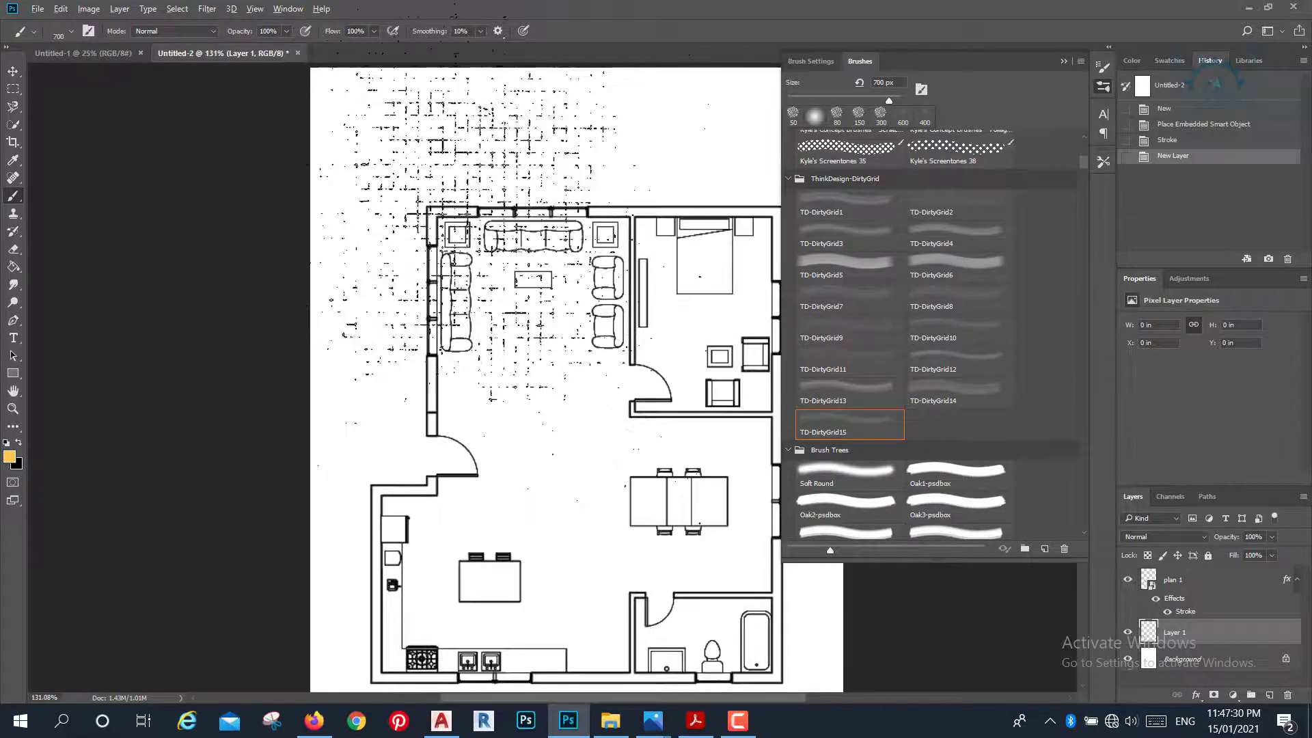
scroll(504, 214, down, 3)
scroll(503, 214, down, 1)
scroll(503, 214, up, 4)
scroll(504, 214, down, 1)
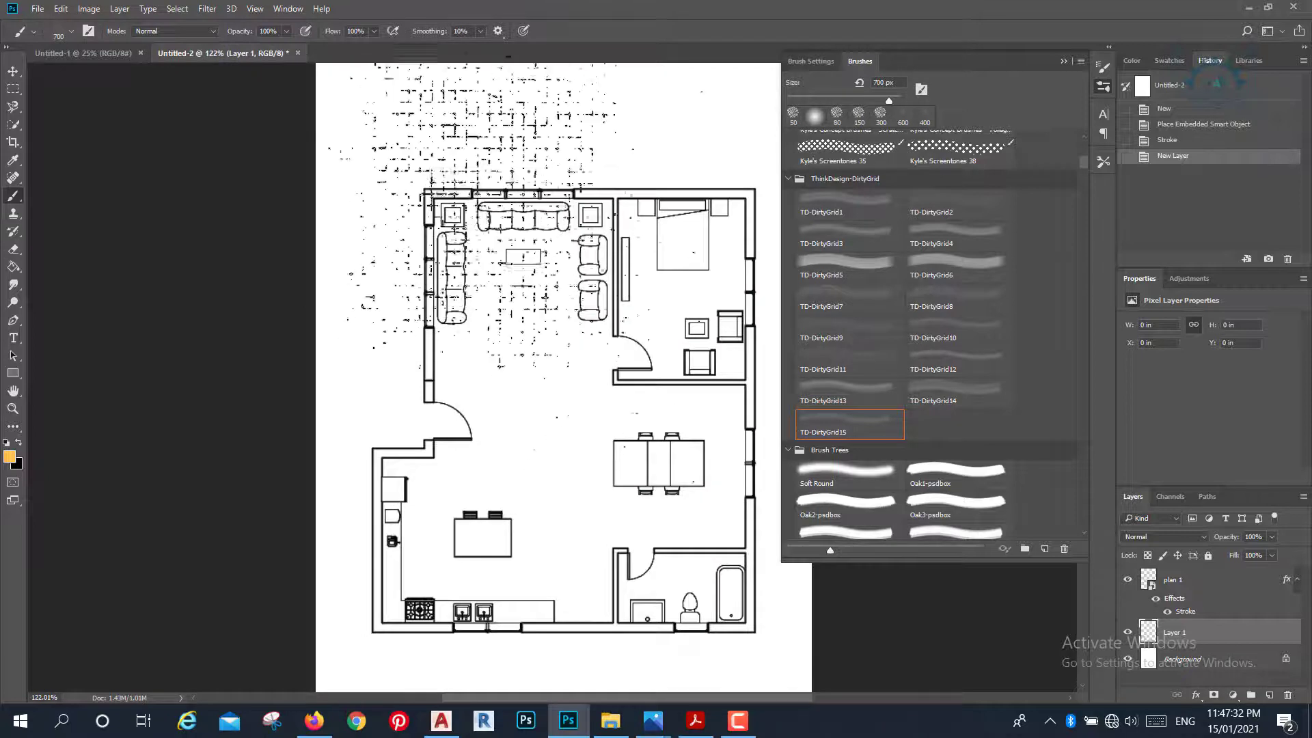
key(ctrl+z)
click(1064, 62)
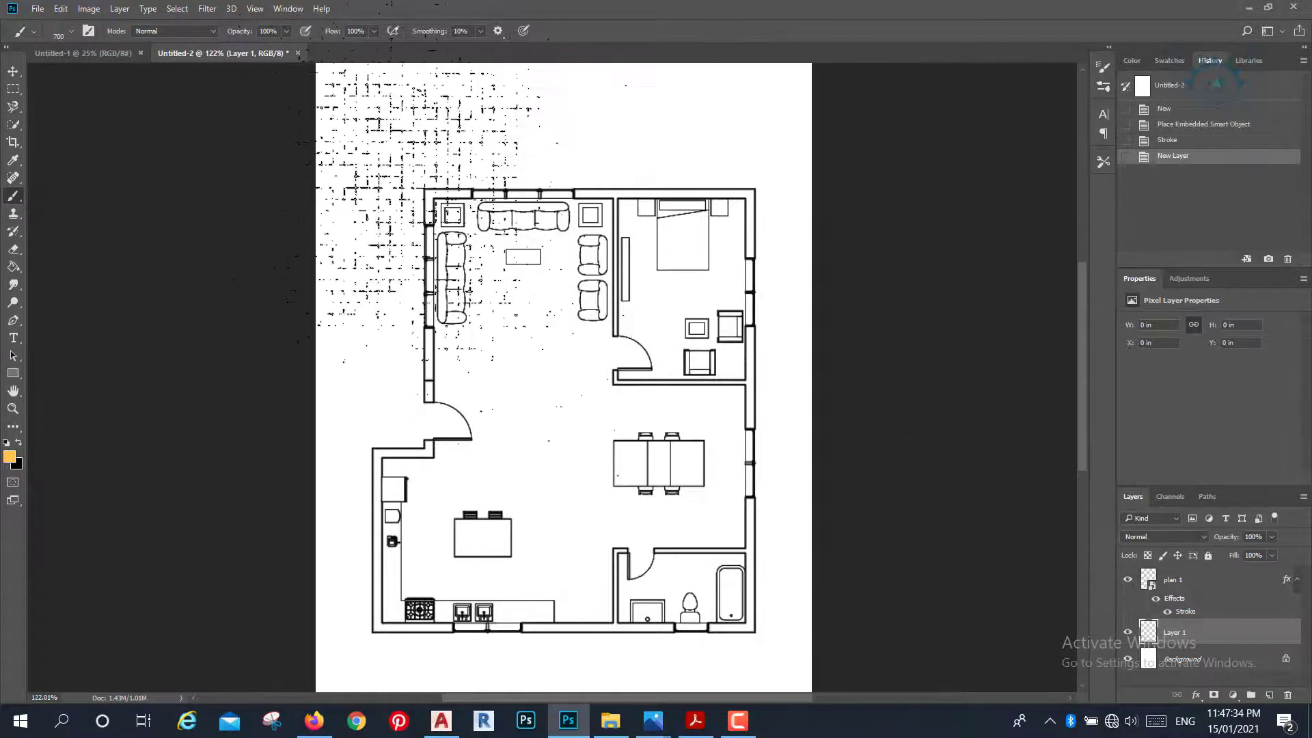
Set the foreground colour to black for painting.
click(10, 456)
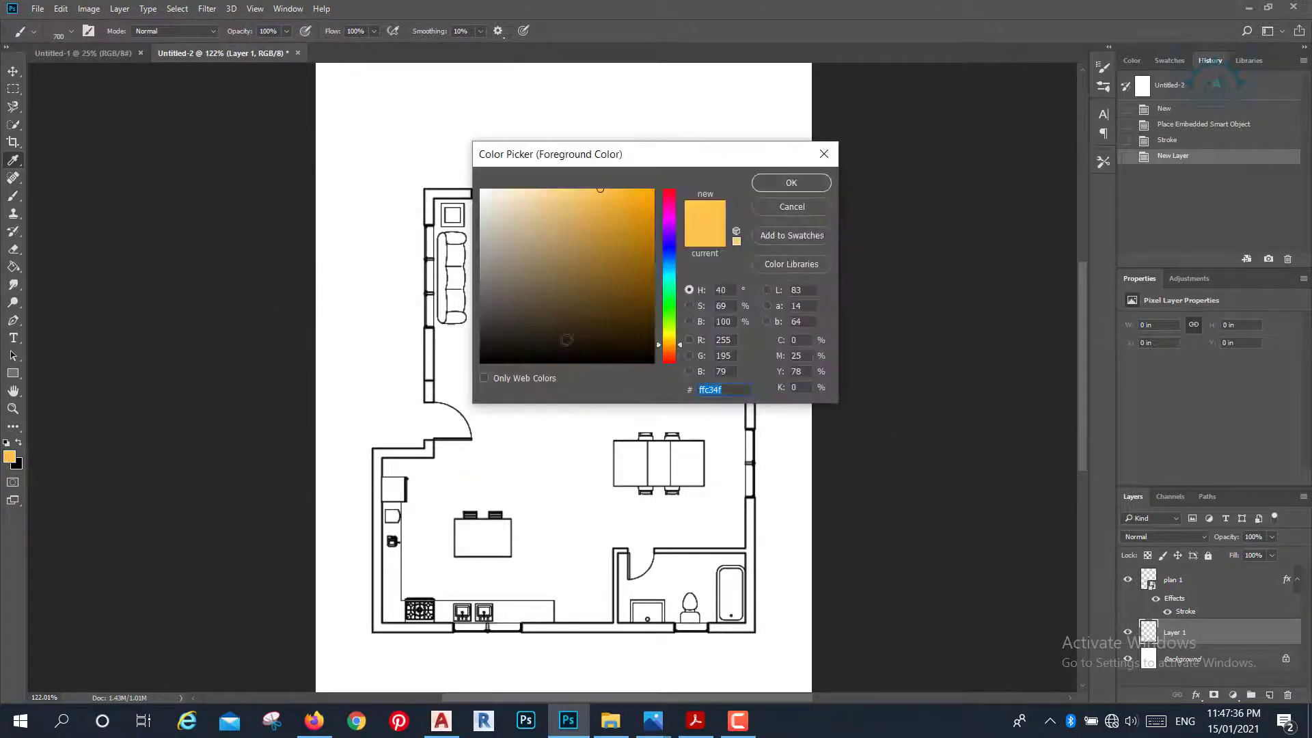
drag(525, 332, 469, 367)
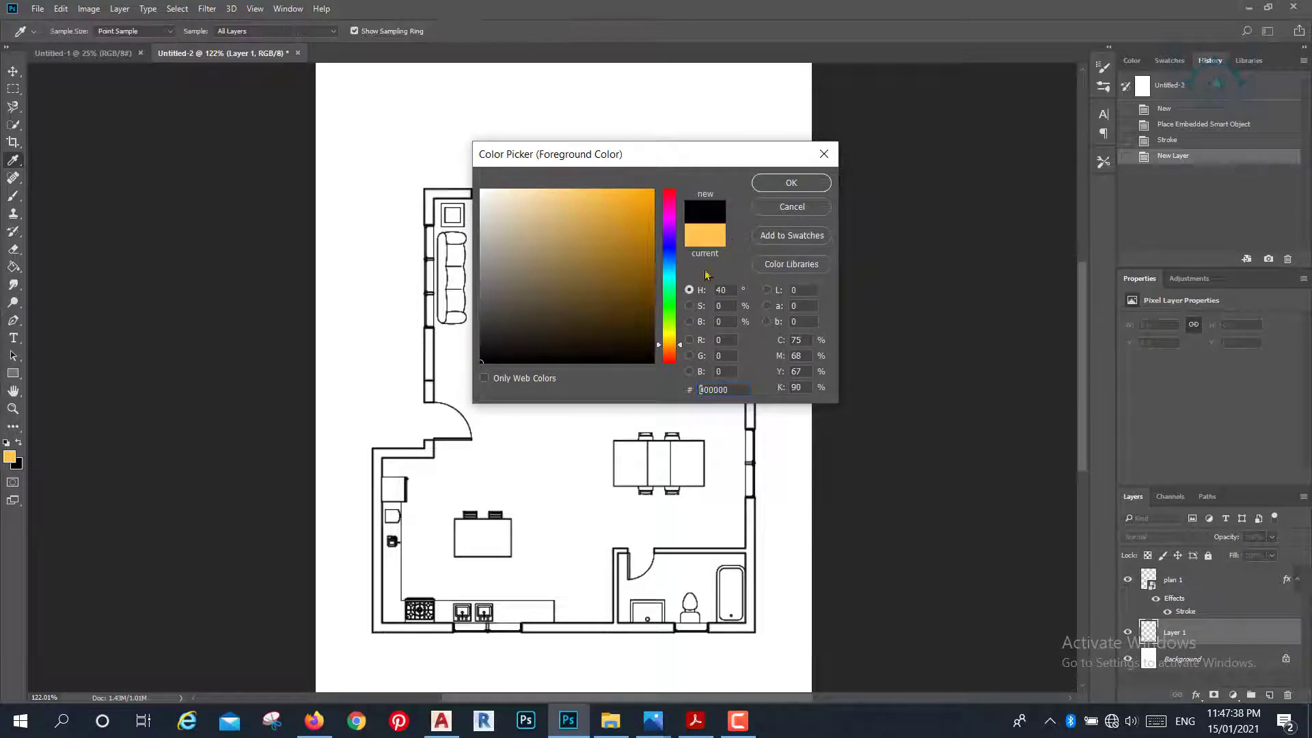
click(790, 183)
key(b)
Stamp grid texture along the left, bottom, right and top of the page.
click(355, 205)
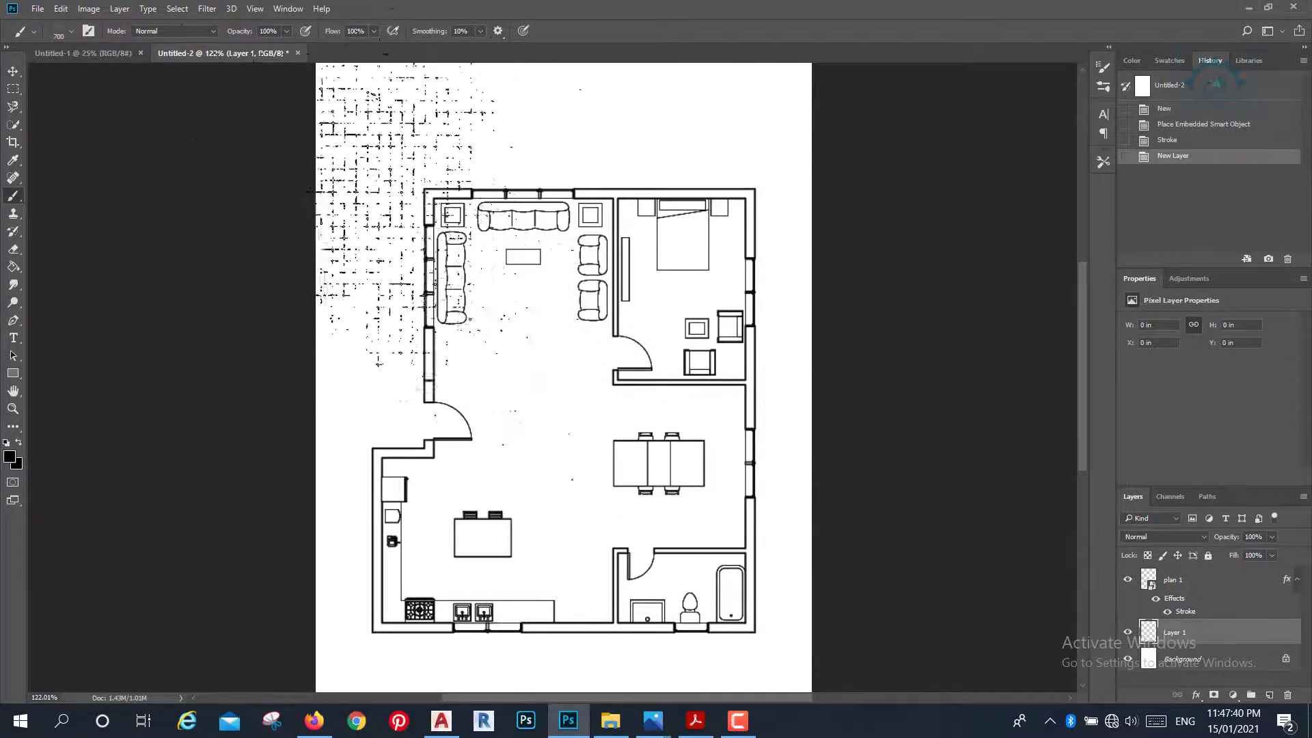
click(321, 225)
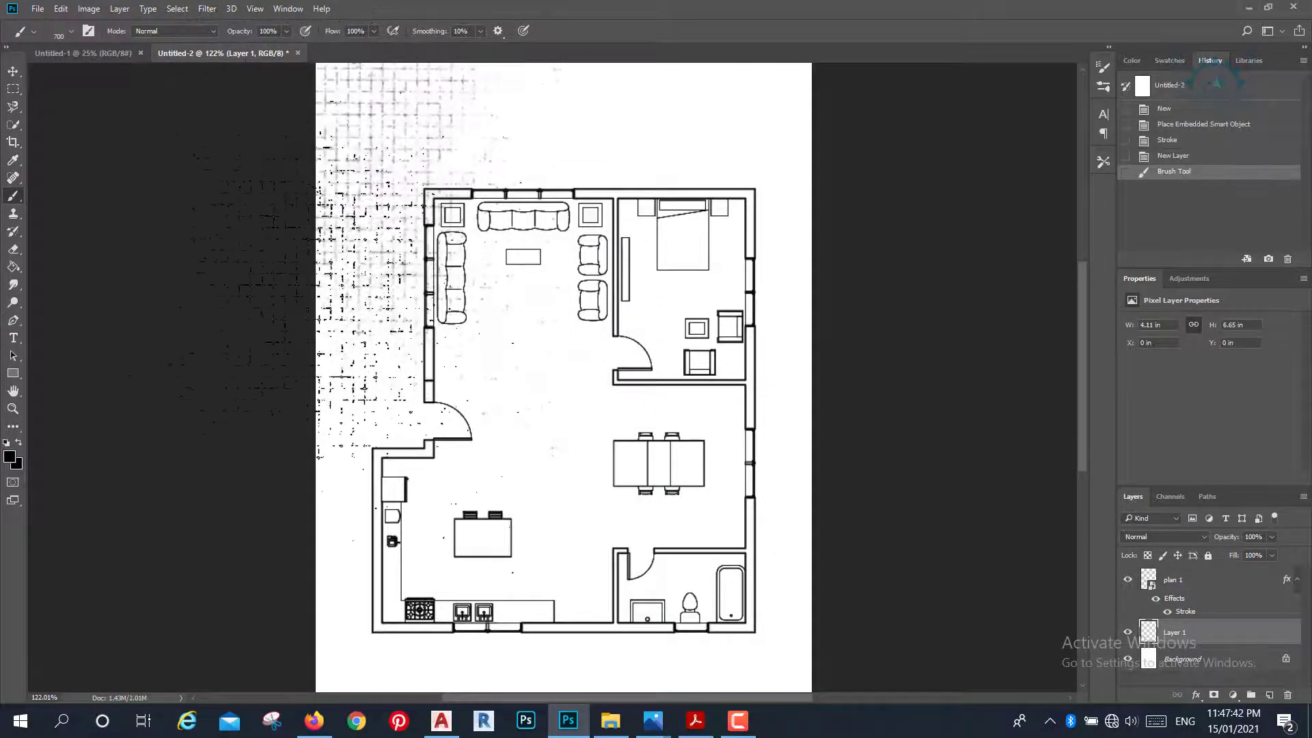
click(291, 321)
scroll(307, 410, down, 3)
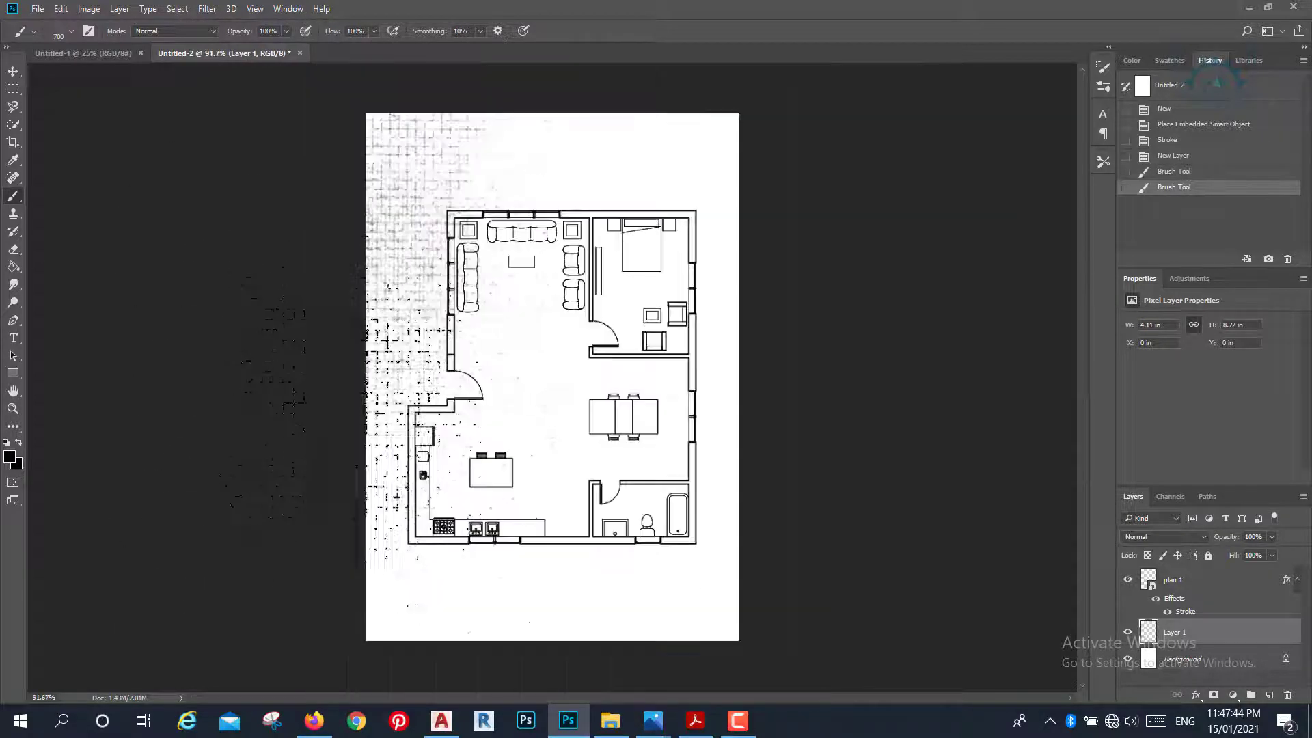
click(321, 471)
click(479, 587)
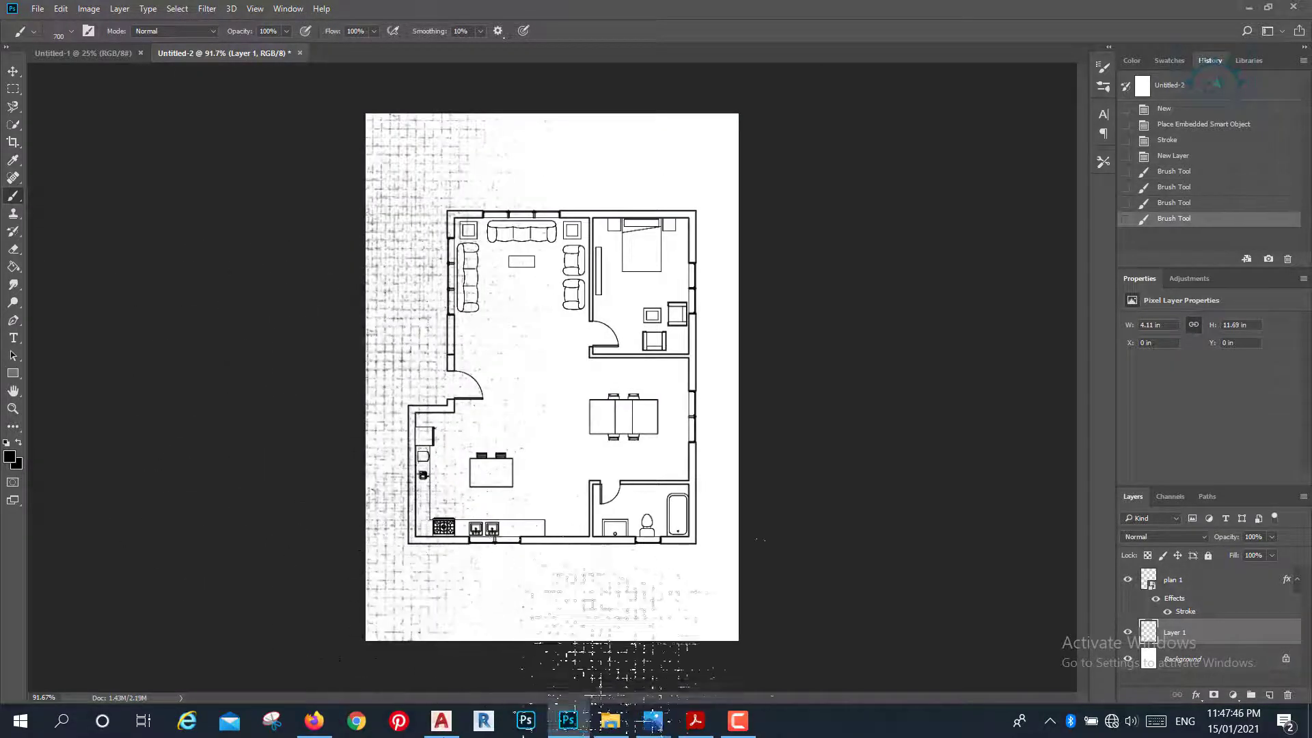
click(527, 595)
click(656, 588)
click(725, 492)
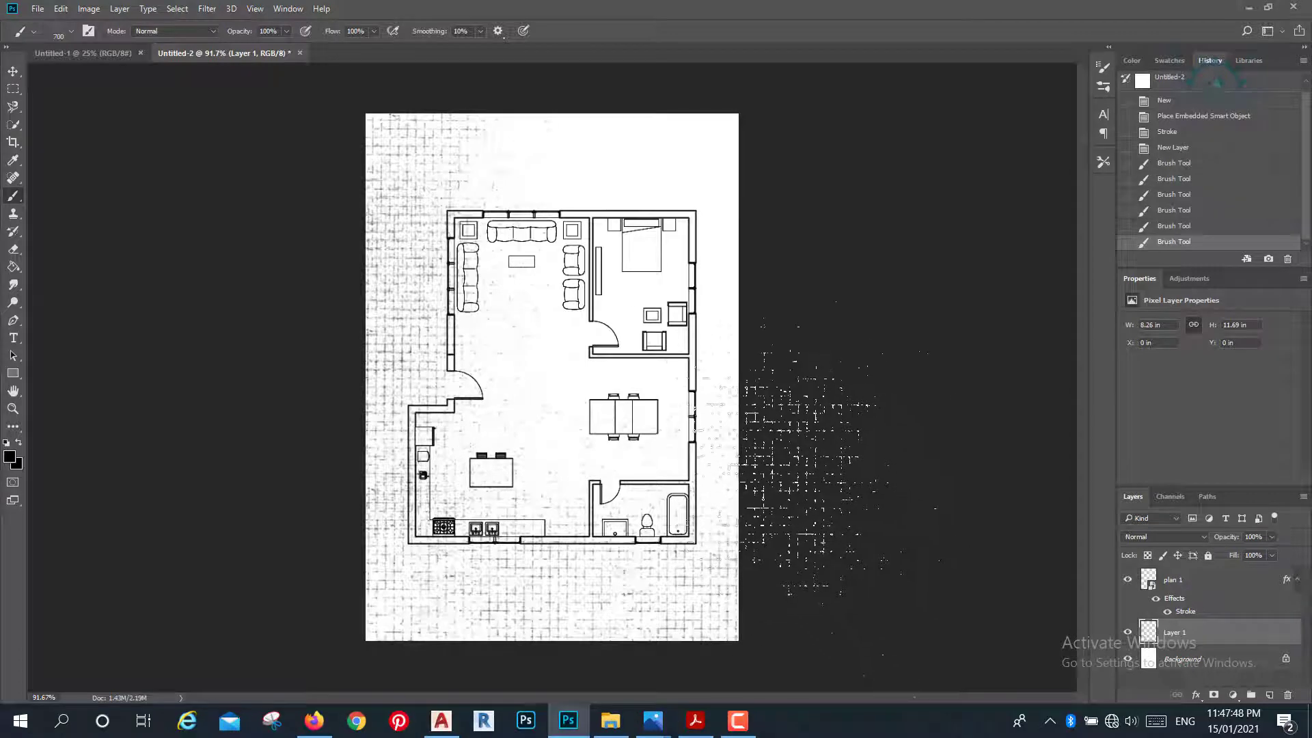
click(683, 171)
click(547, 206)
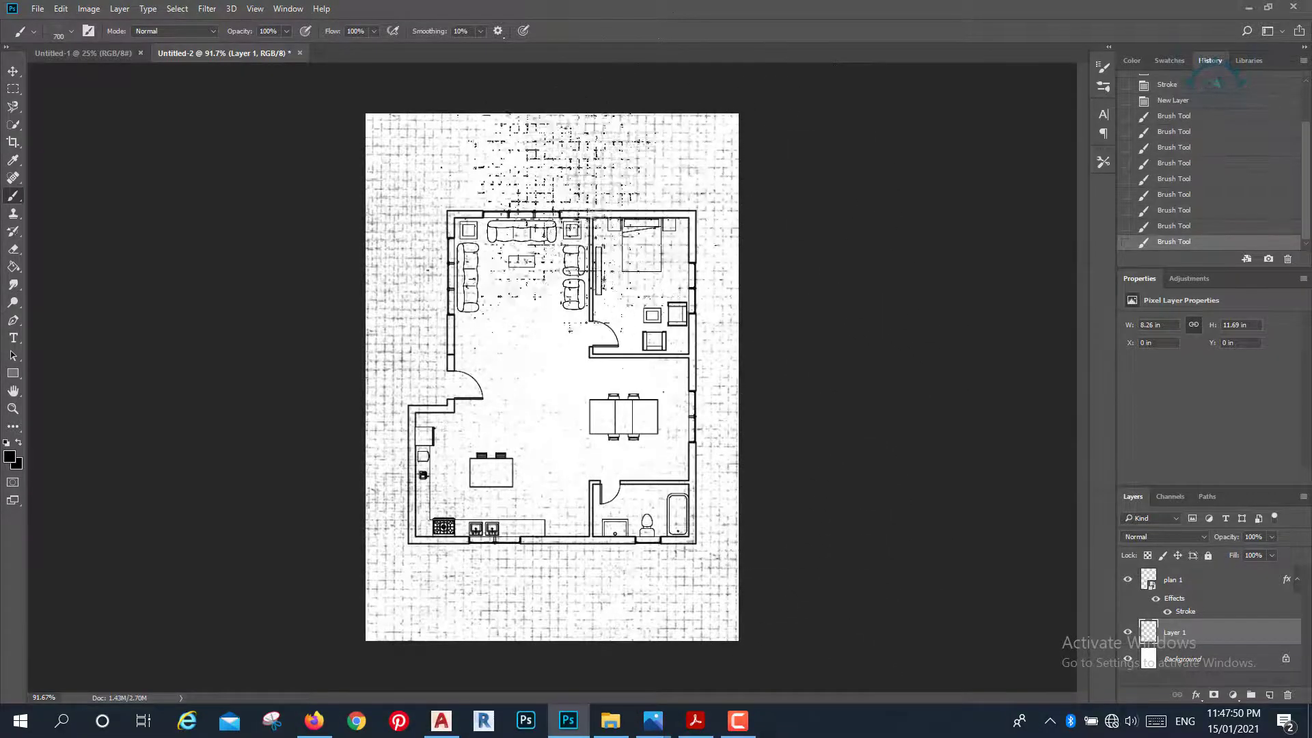
click(529, 185)
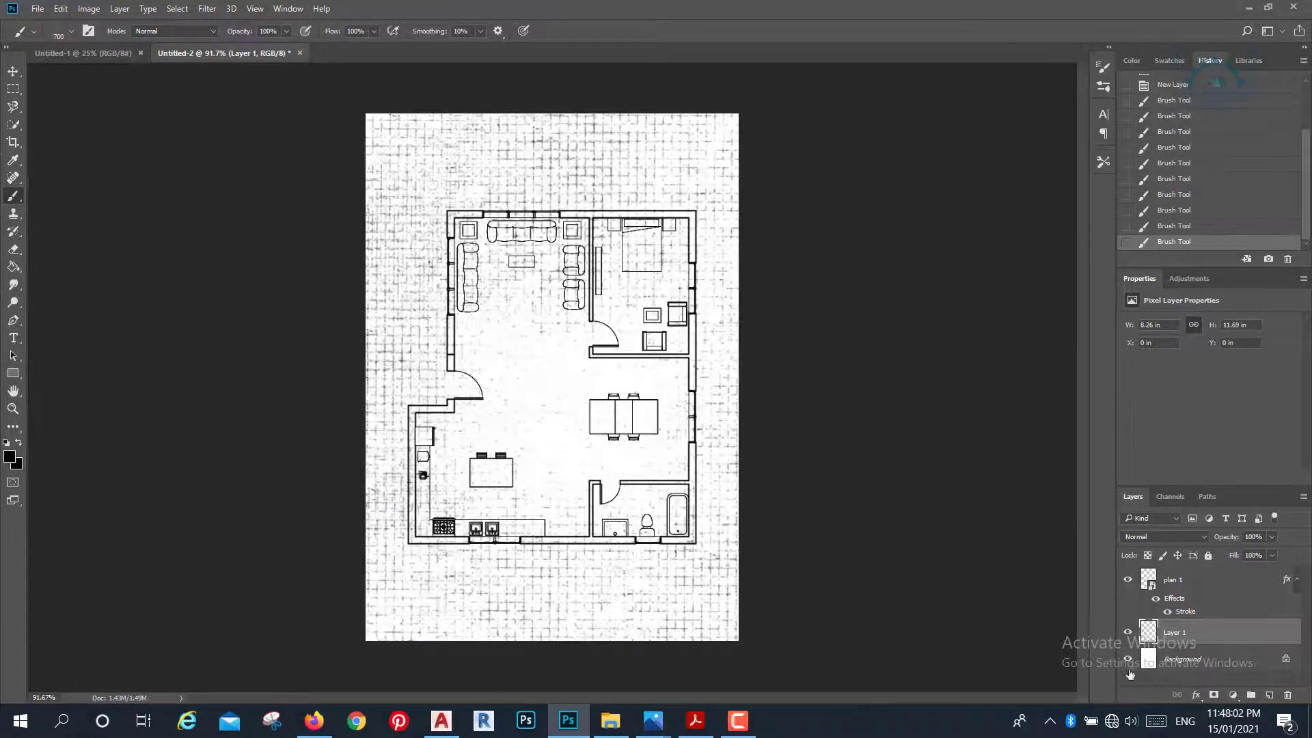
Add Layer 2 above Background and choose an 80 px Soft Round brush.
click(1213, 676)
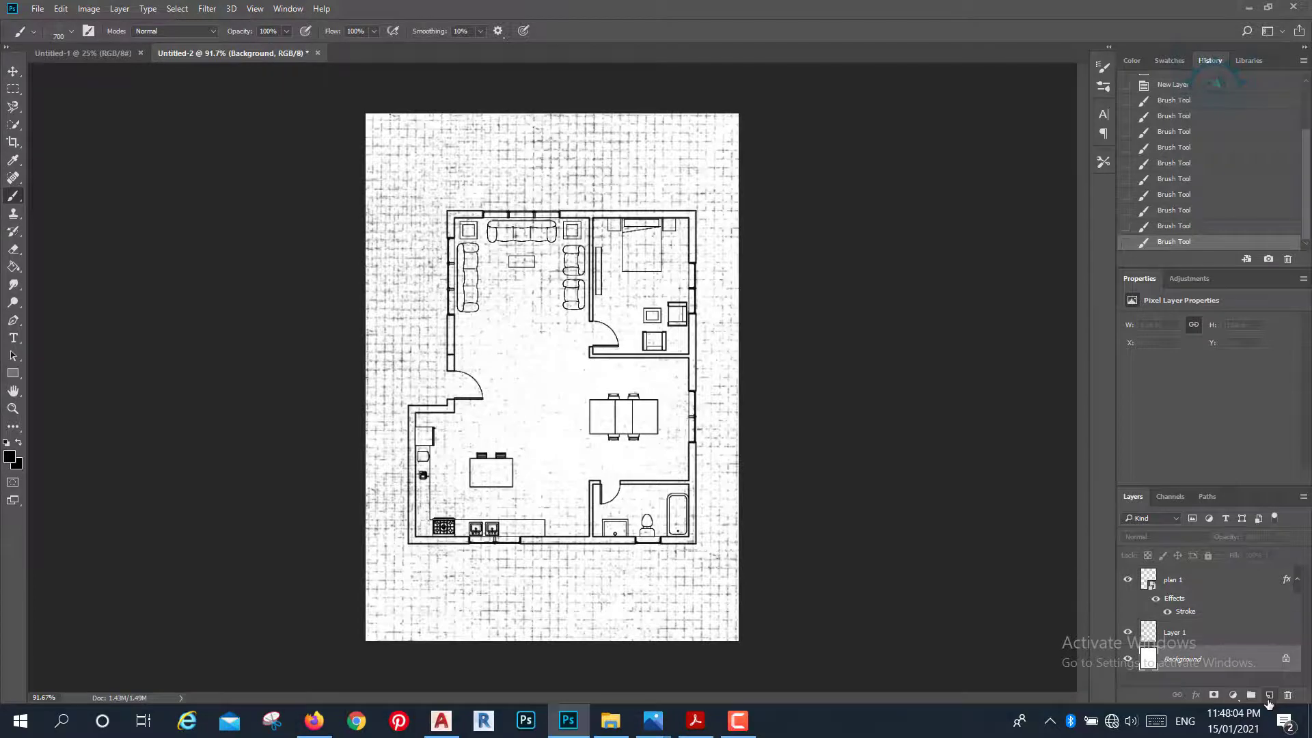
click(1271, 695)
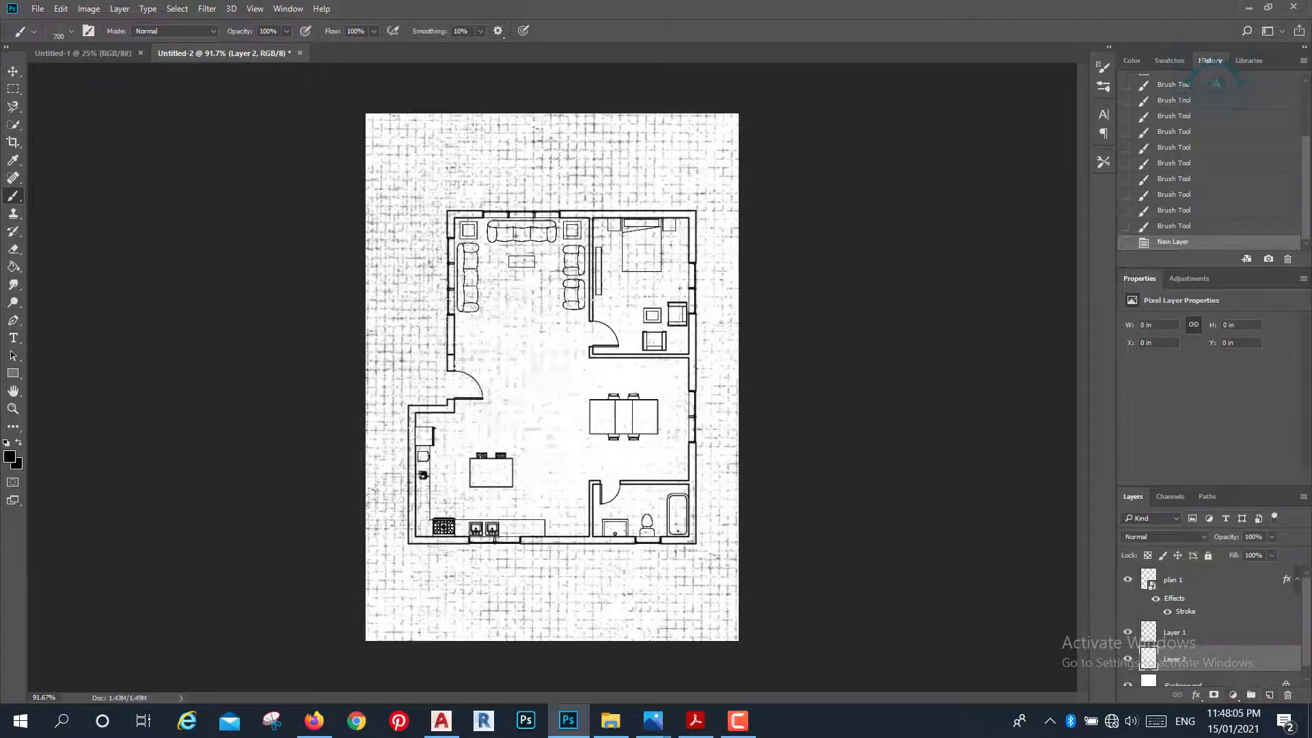
click(71, 32)
click(94, 131)
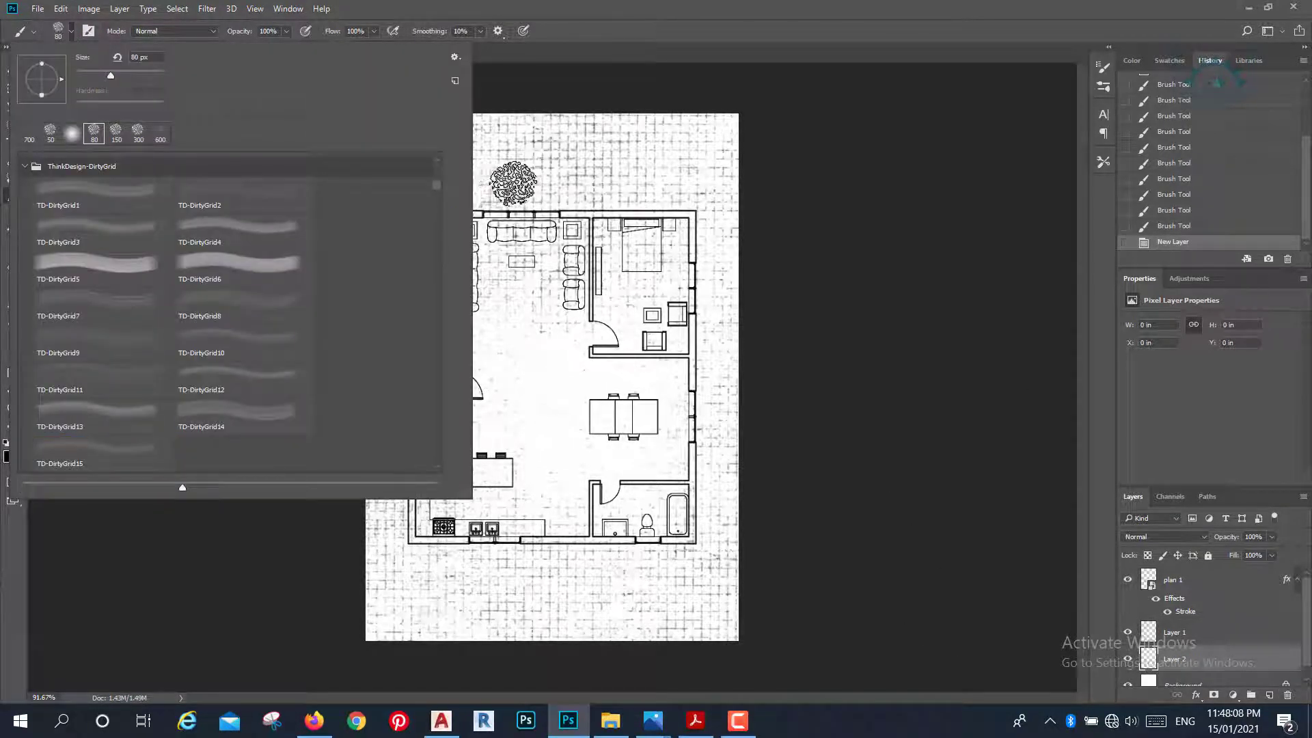
click(72, 132)
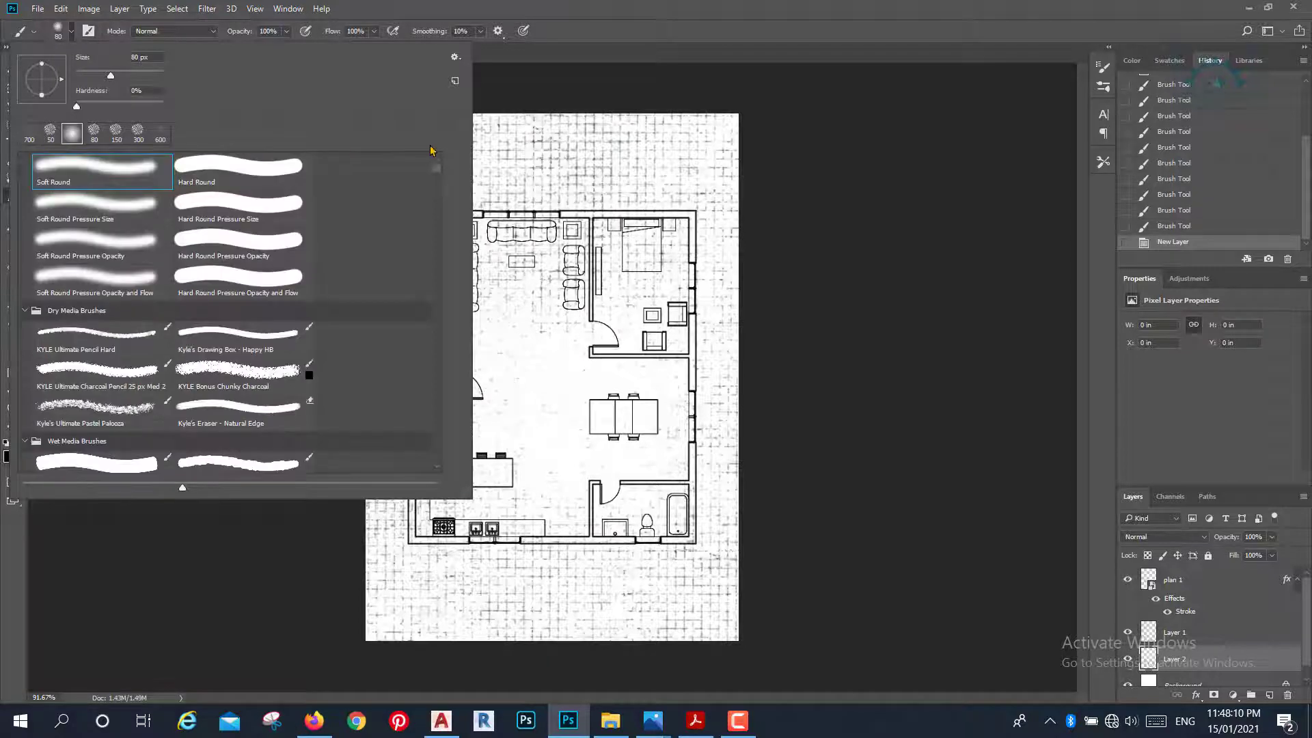
click(494, 144)
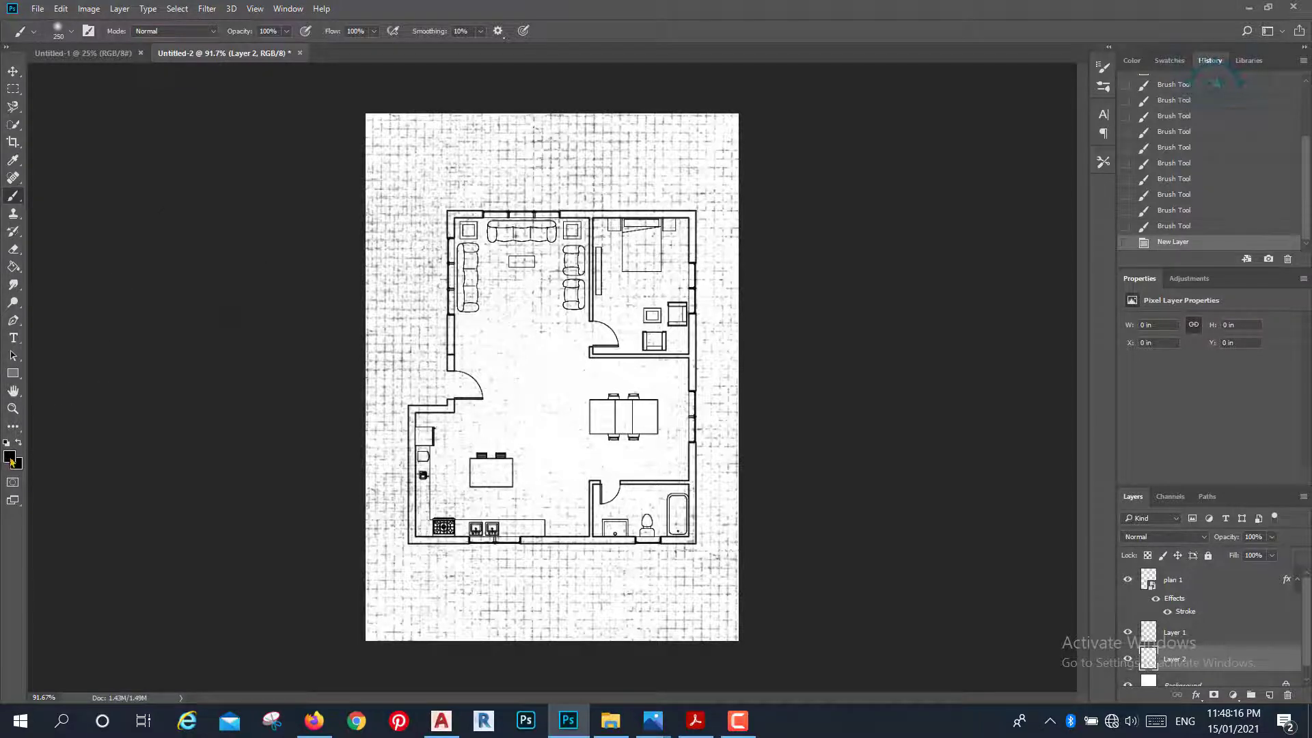
Paint soft #cccccc grey shading over the page, then shrink the brush to 300 px.
click(10, 458)
click(483, 228)
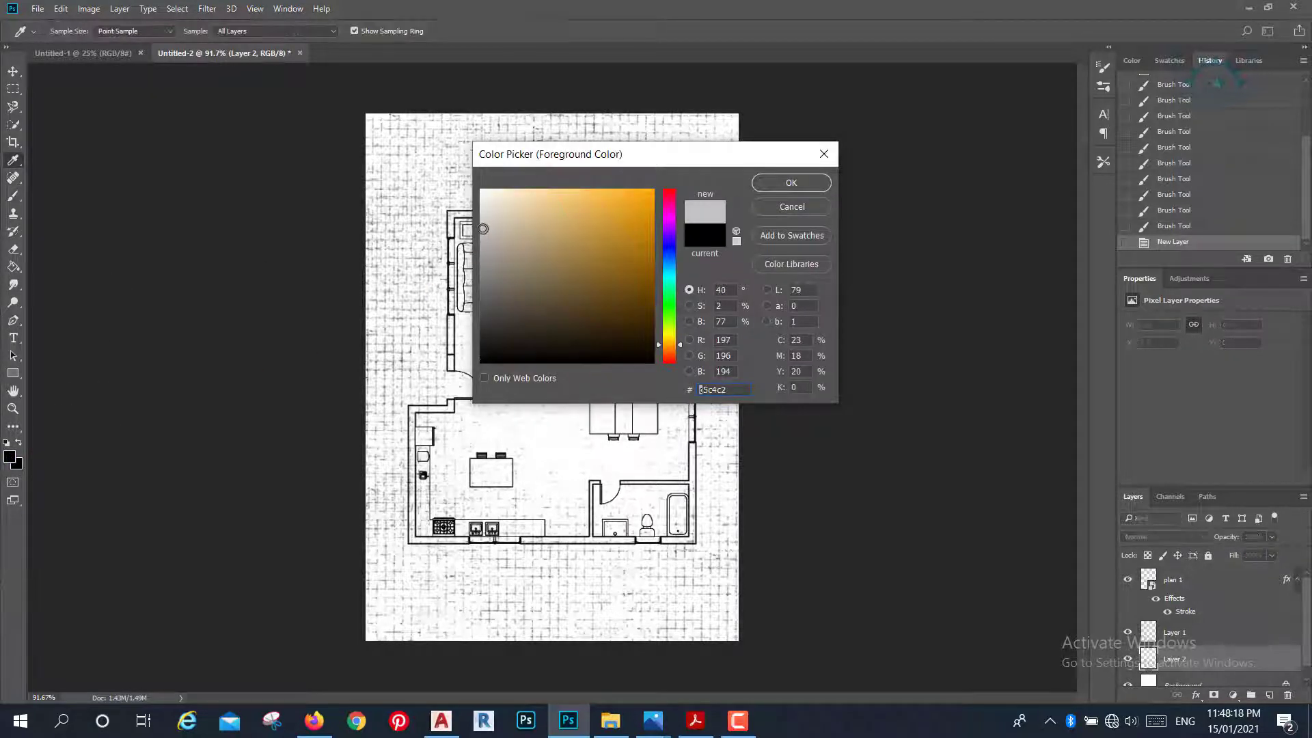
click(470, 228)
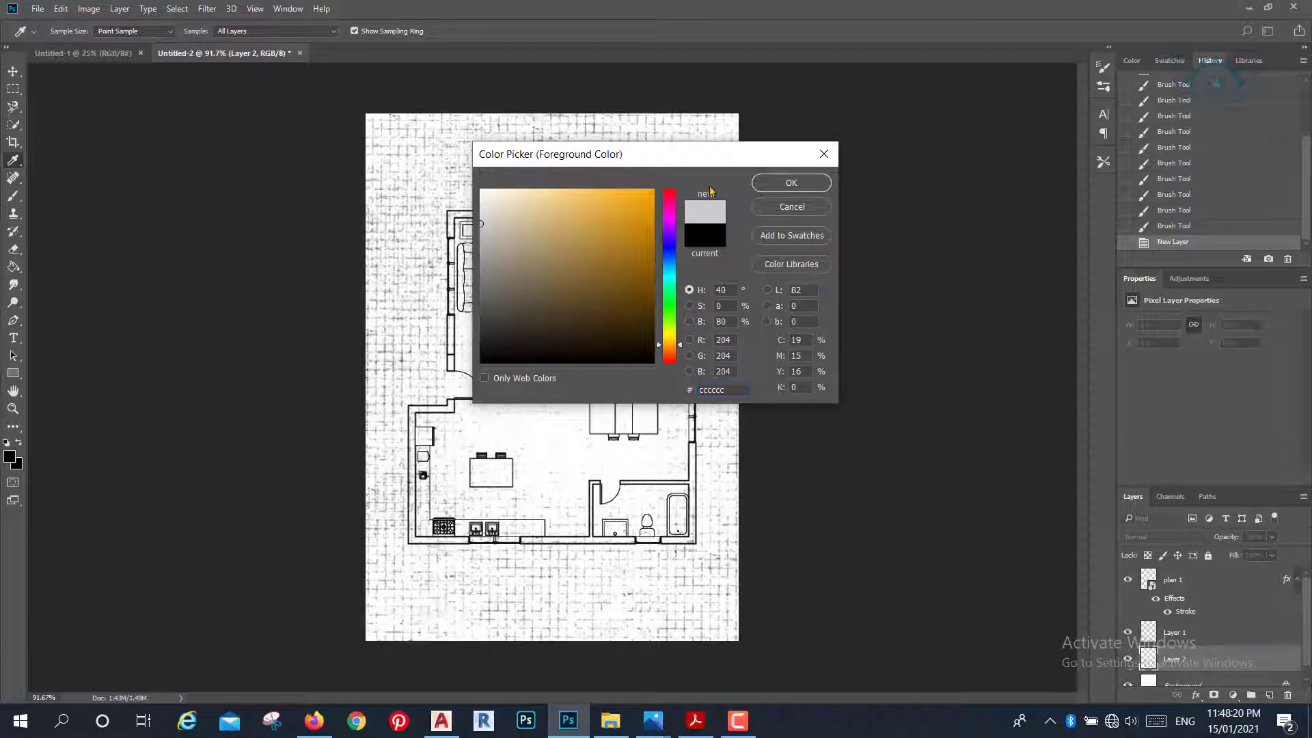
click(758, 192)
key(b)
mouse_move(764, 97)
mouse_down()
mouse_move(609, 58)
mouse_move(675, 96)
mouse_move(527, 59)
mouse_move(410, 89)
mouse_move(338, 279)
mouse_move(316, 410)
mouse_move(313, 550)
mouse_move(361, 623)
mouse_move(484, 659)
mouse_move(639, 656)
mouse_move(767, 630)
mouse_move(773, 500)
mouse_move(870, 264)
mouse_move(865, 439)
mouse_move(835, 164)
mouse_up()
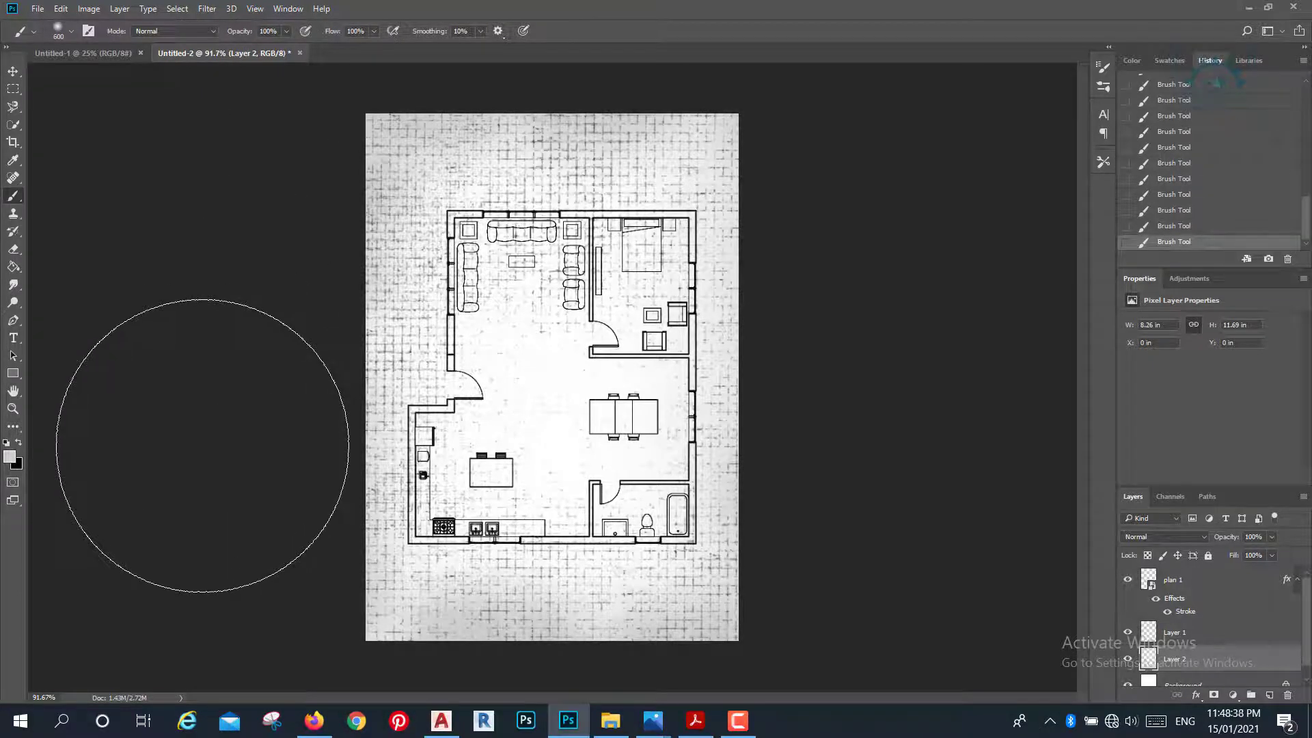
key(bracketleft)
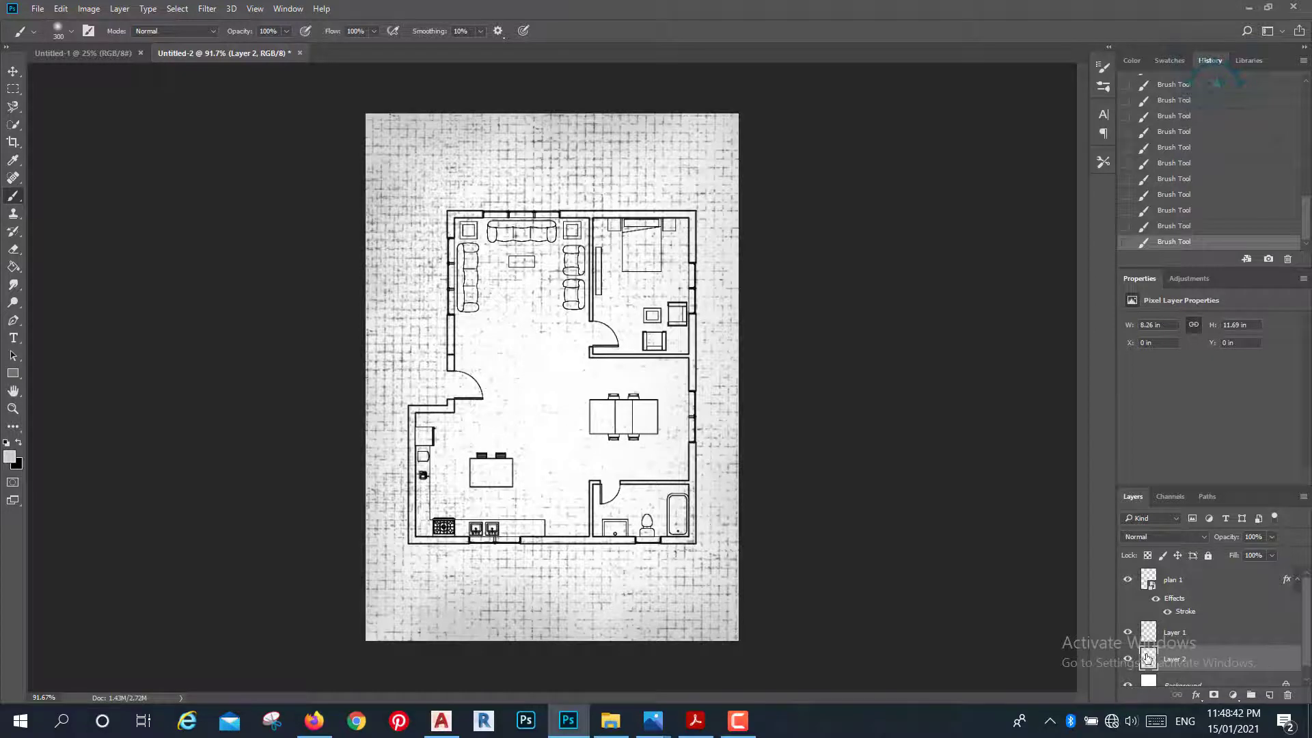
Group Layer 1 and Layer 2 into Group 1, then select the plan 1 layer.
click(1192, 634)
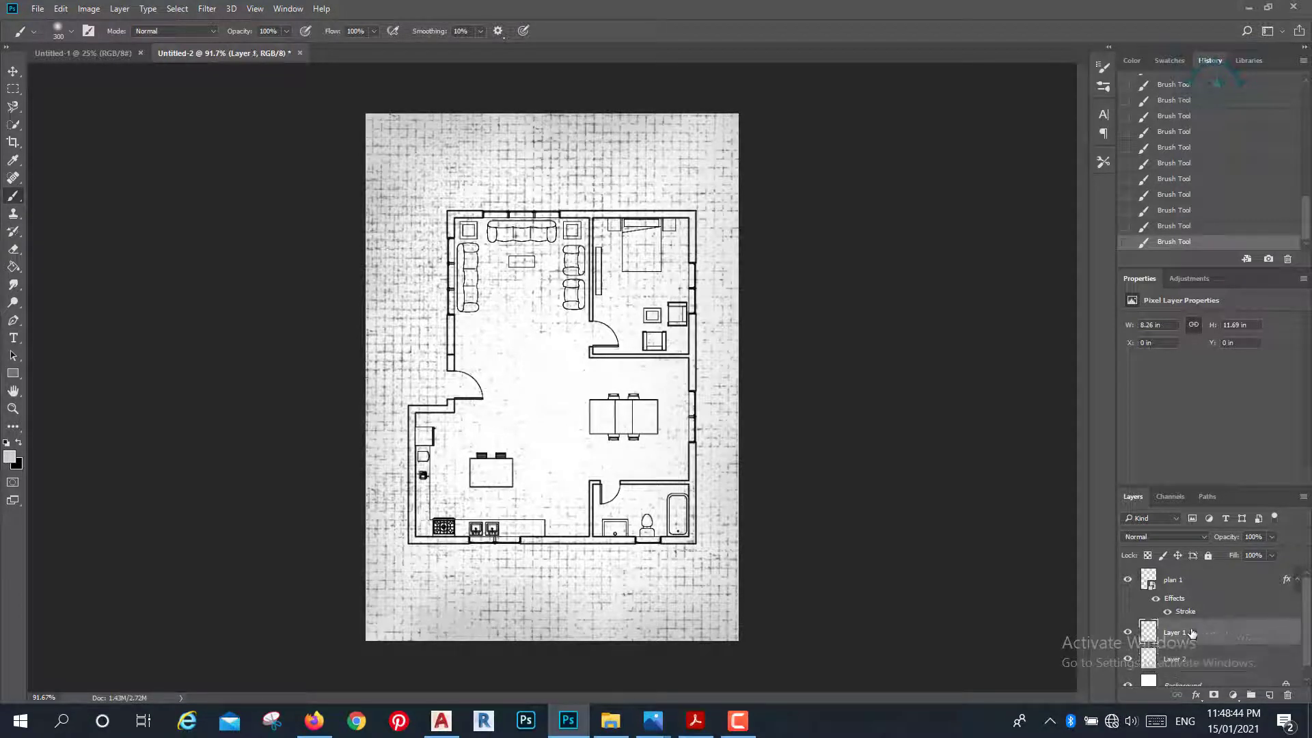
shift+click(1201, 657)
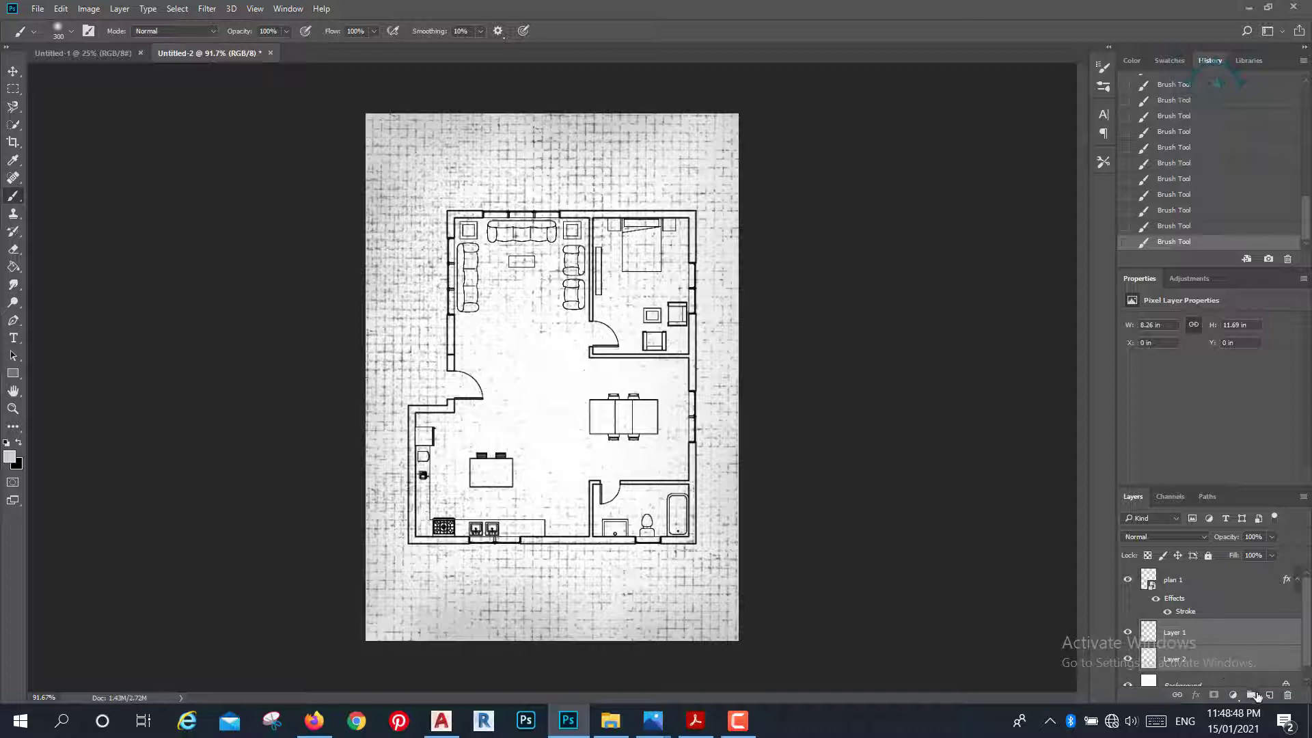
click(1256, 695)
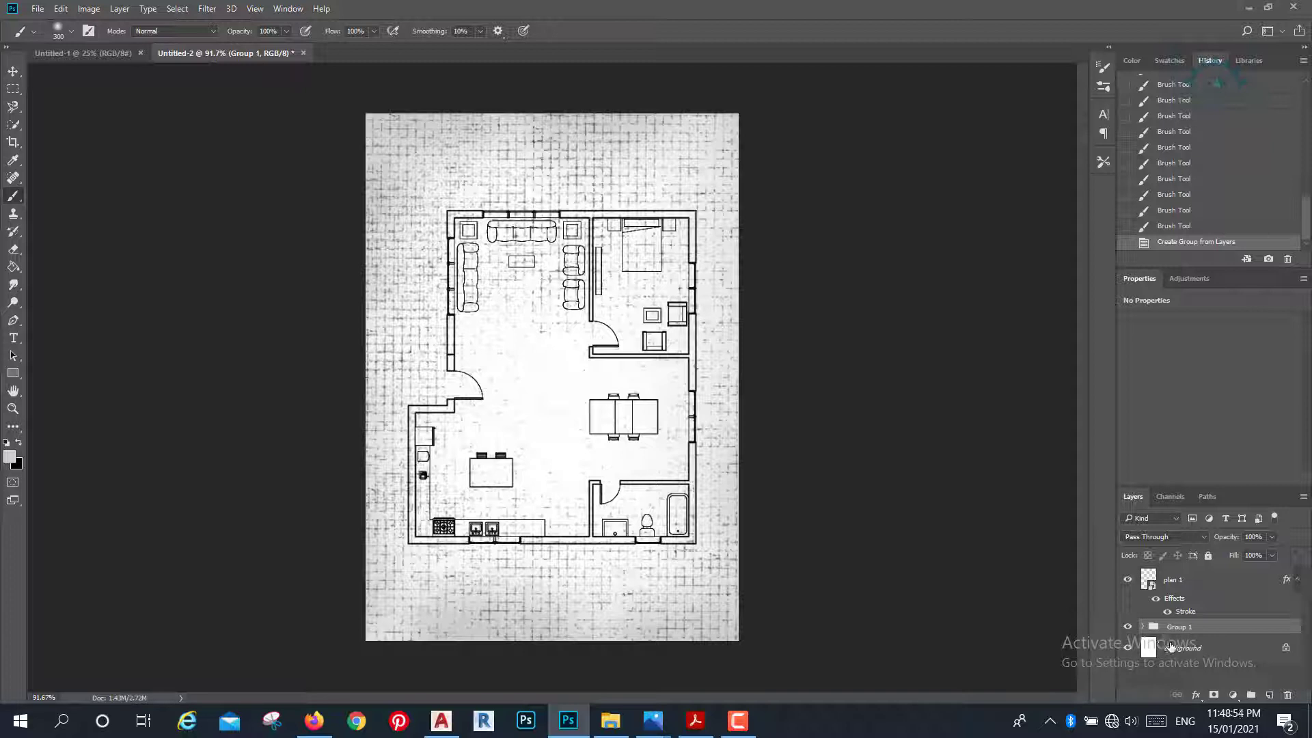
click(1188, 578)
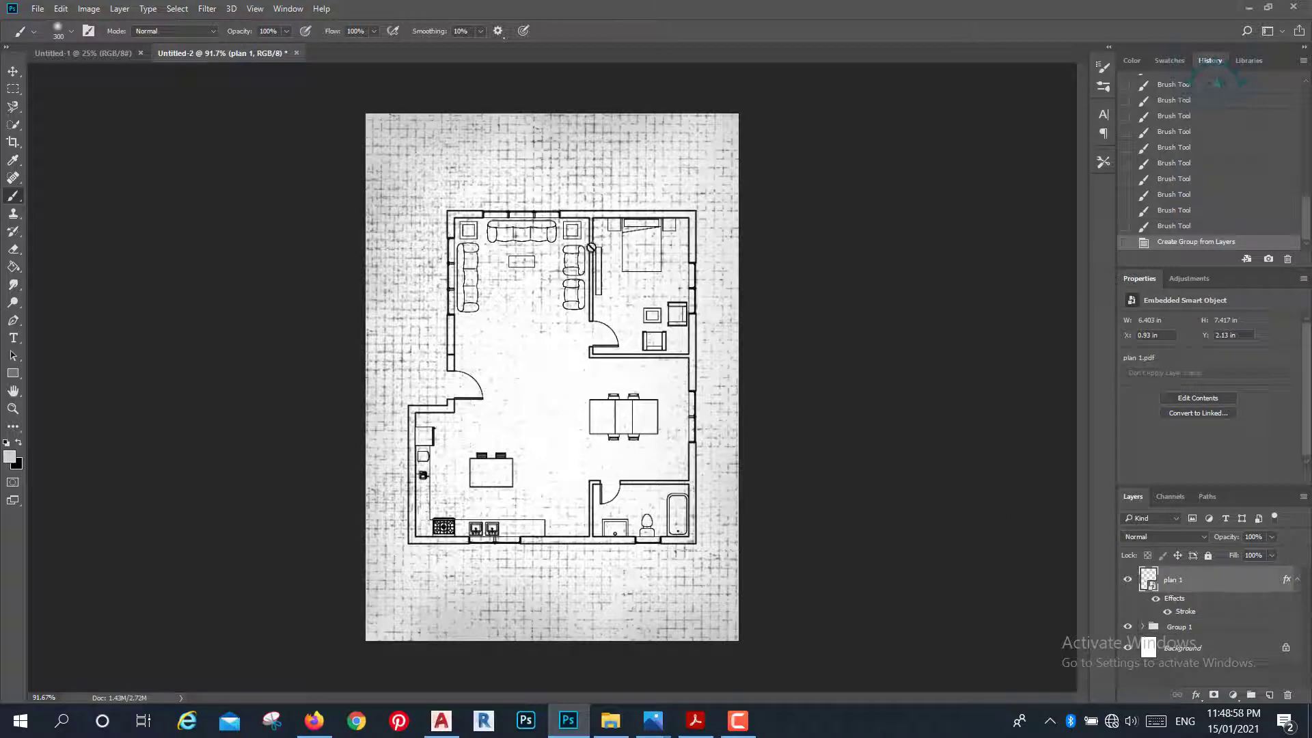
scroll(591, 258, up, 2)
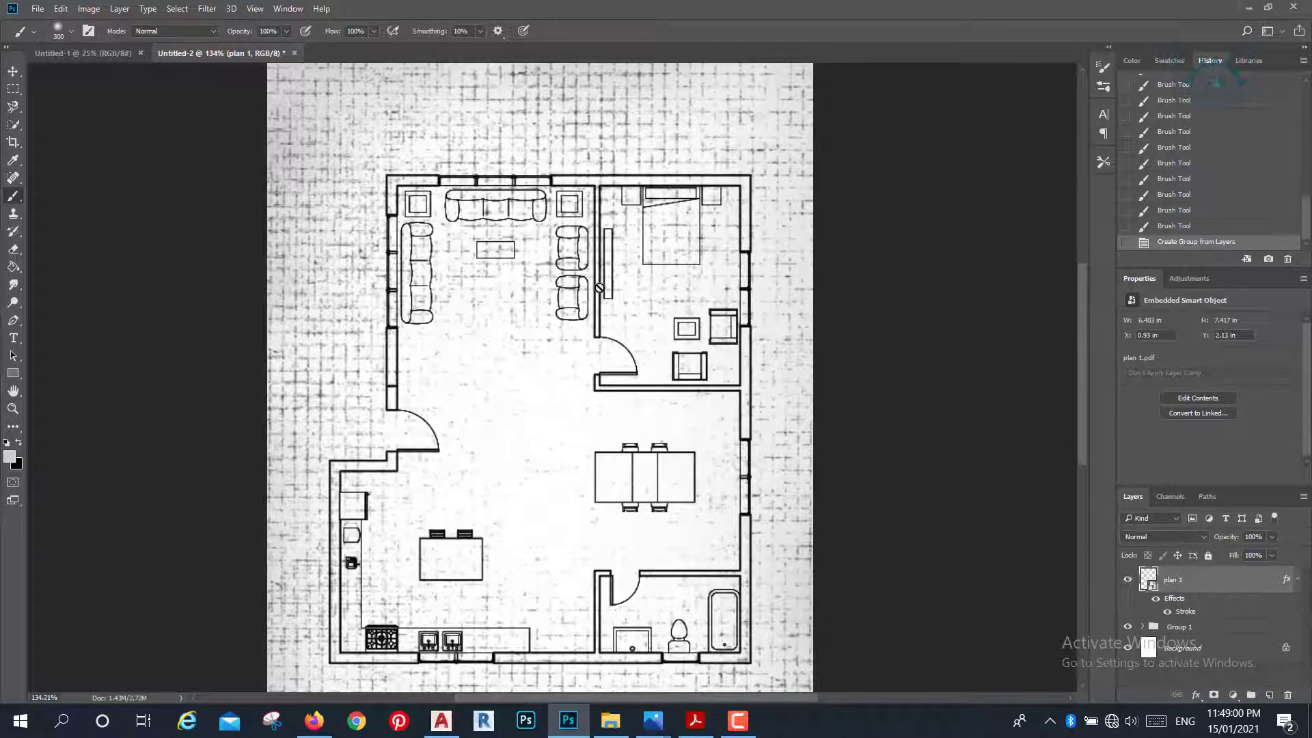
scroll(599, 287, down, 1)
scroll(599, 287, down, 2)
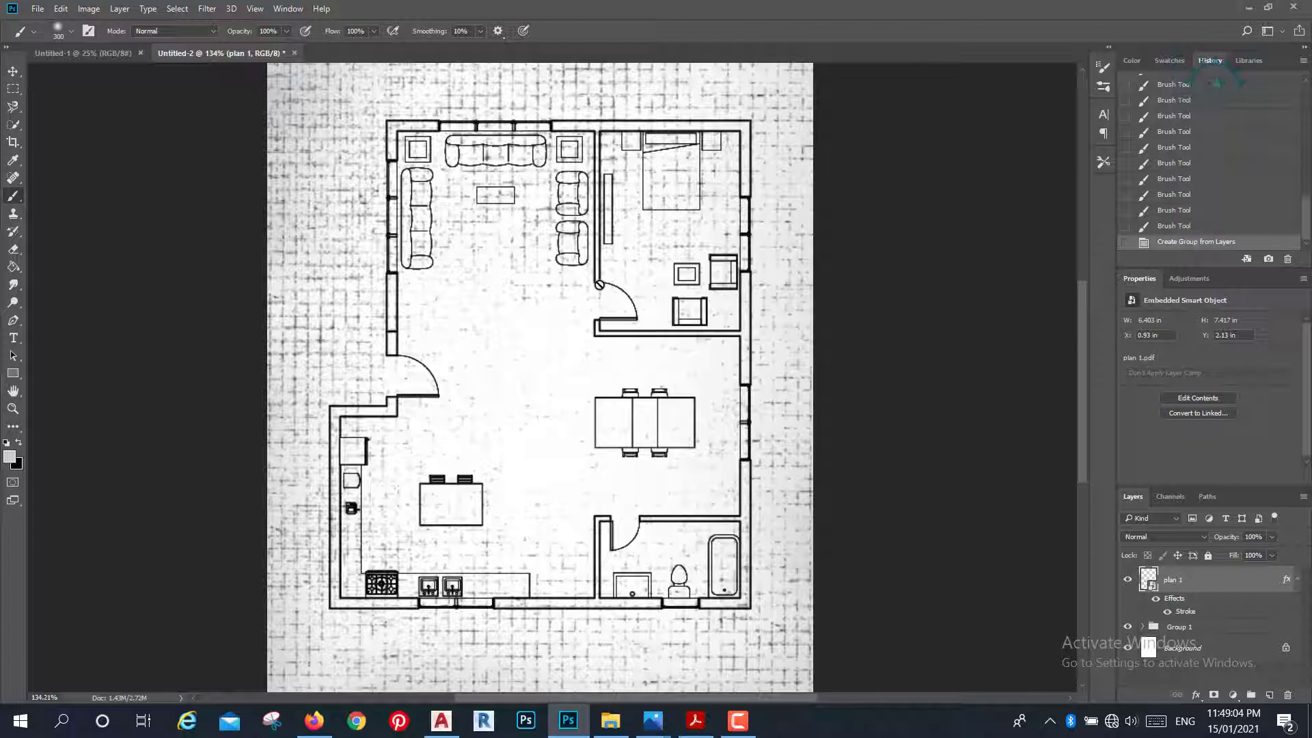
Magic Wand-select the top, right, top-left and left wall strips of the plan.
click(13, 125)
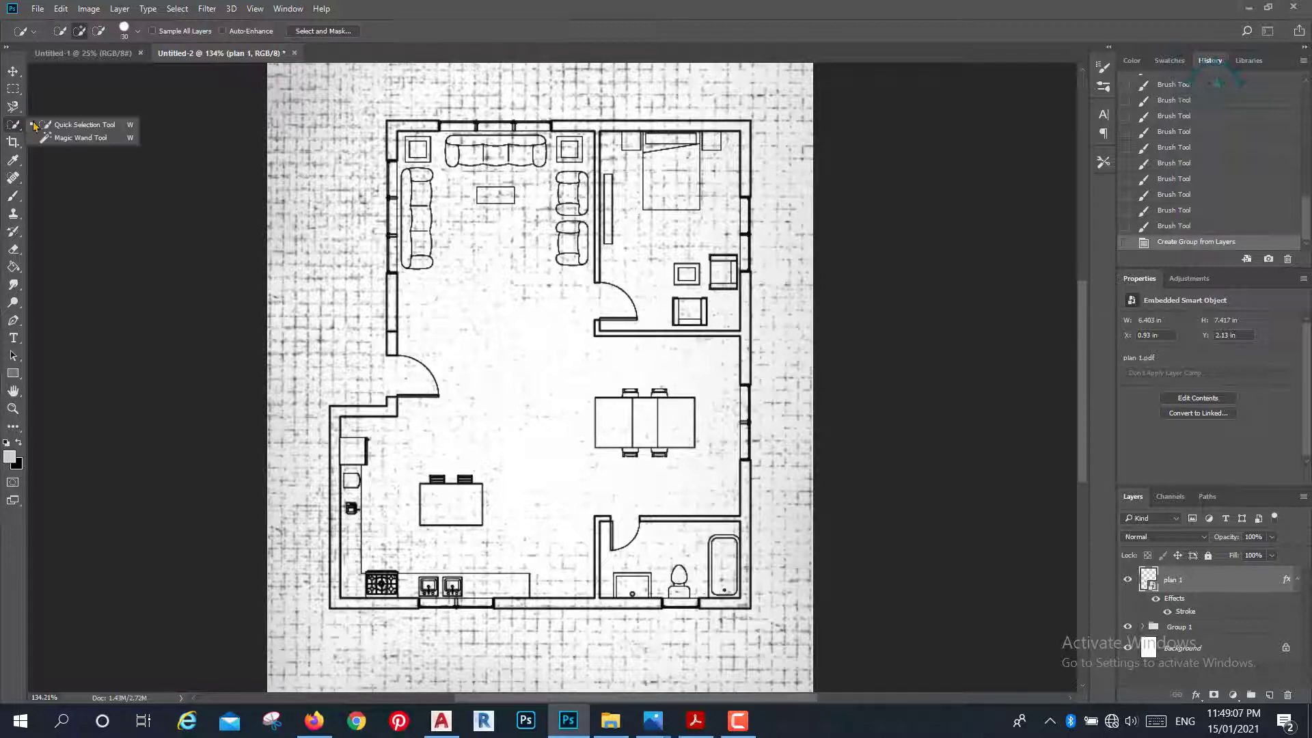
click(74, 139)
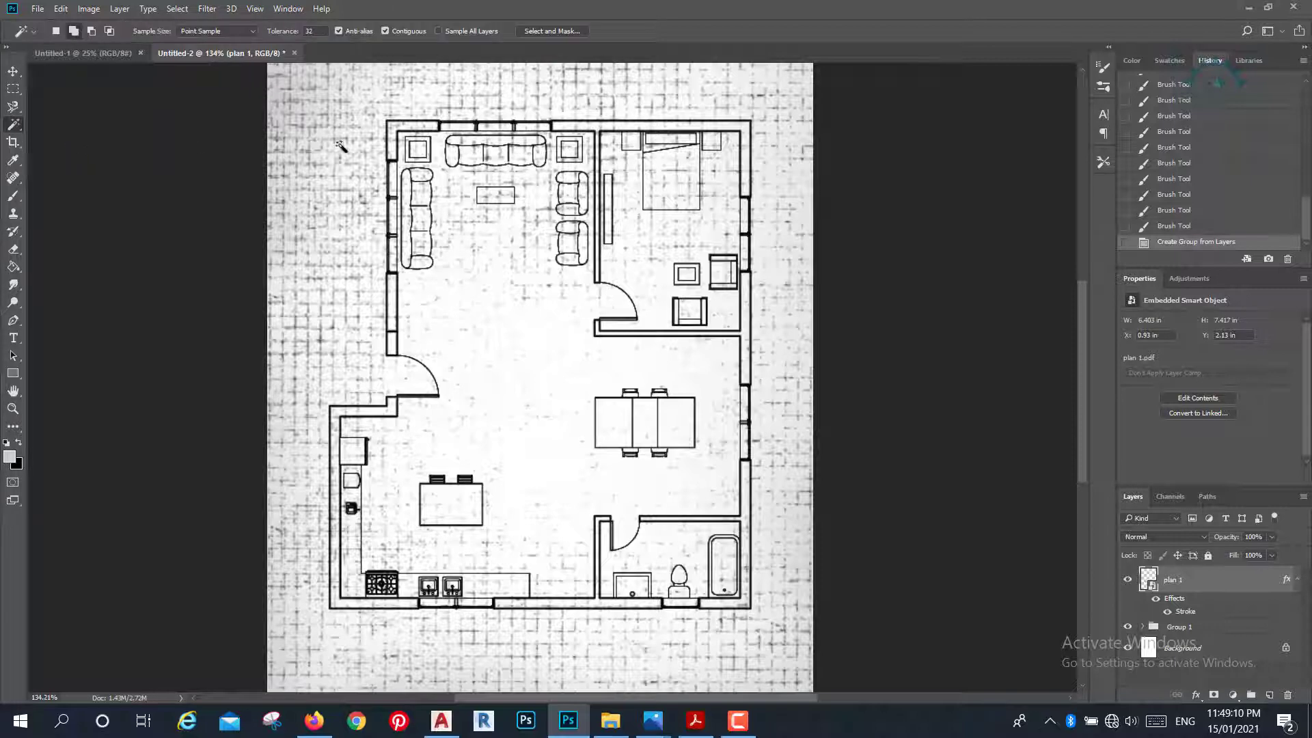
scroll(622, 130, up, 2)
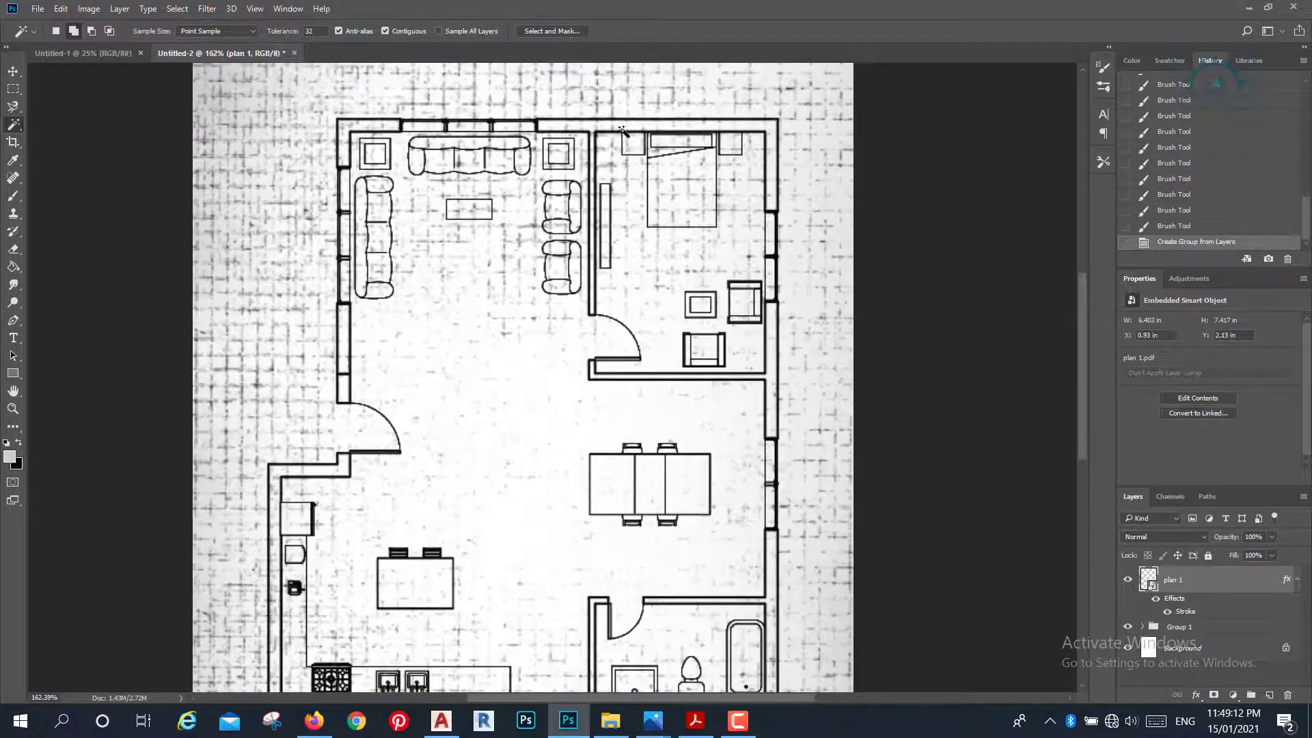
click(612, 127)
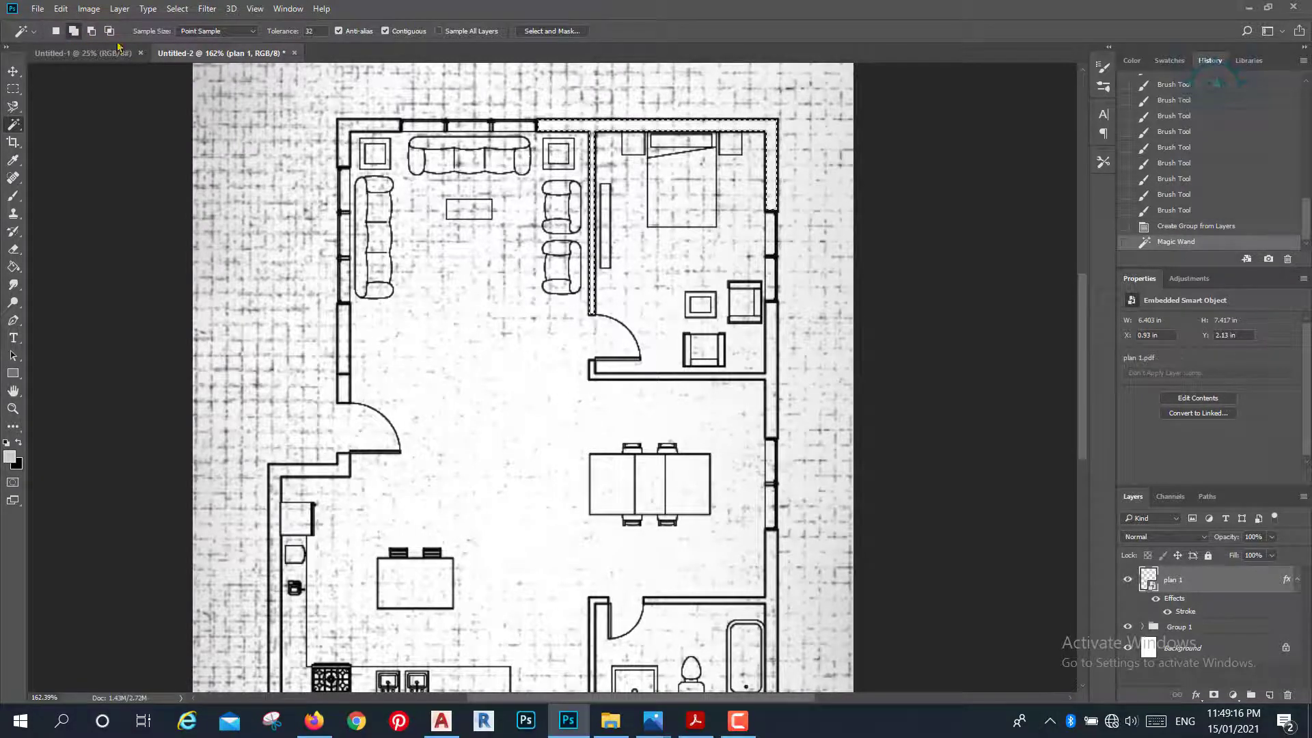
click(367, 124)
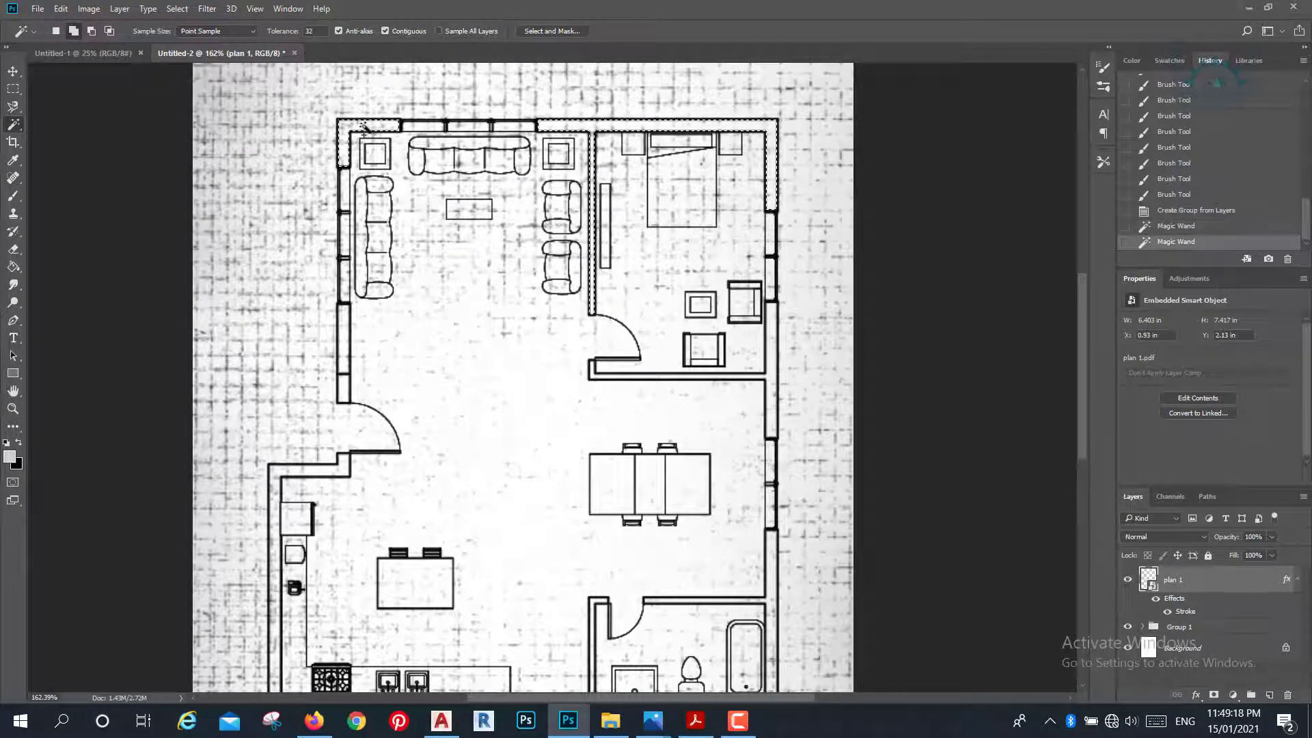
click(346, 328)
click(343, 386)
click(342, 468)
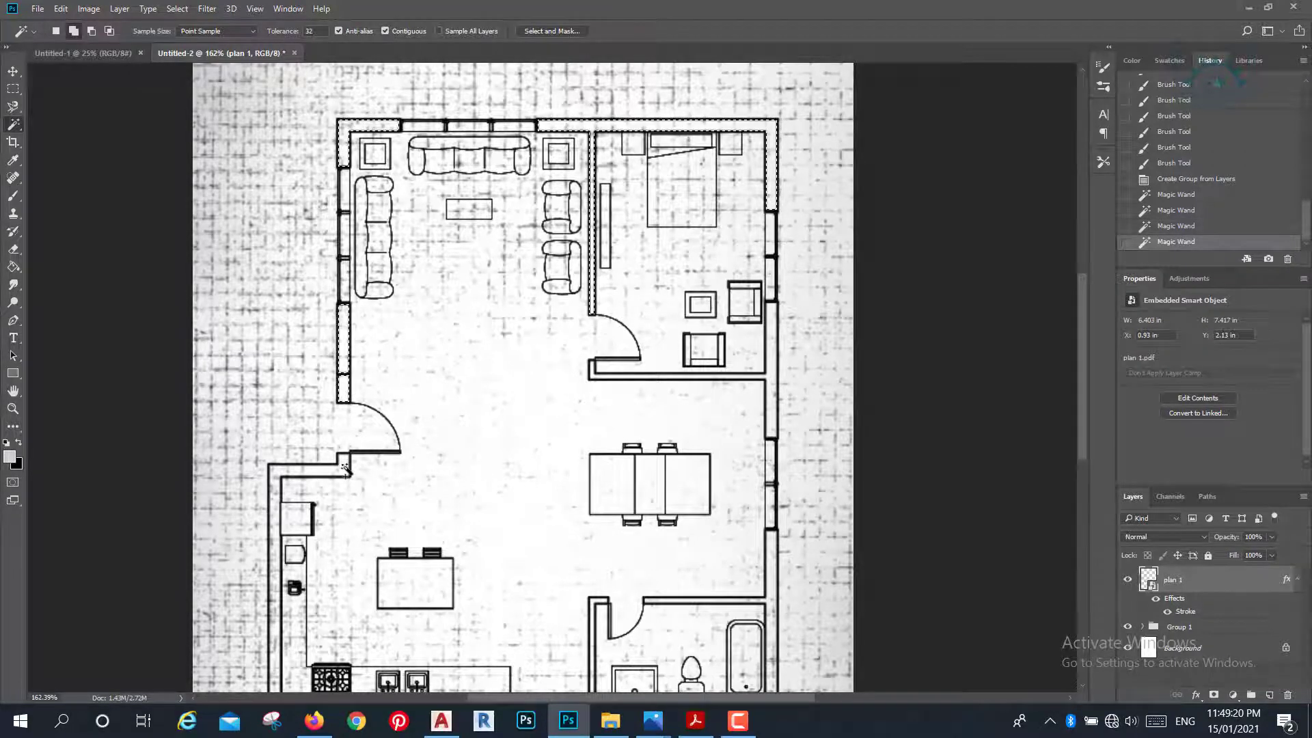
Add the right, lower-right, bathroom and bottom walls to the selection.
scroll(604, 431, down, 3)
click(772, 311)
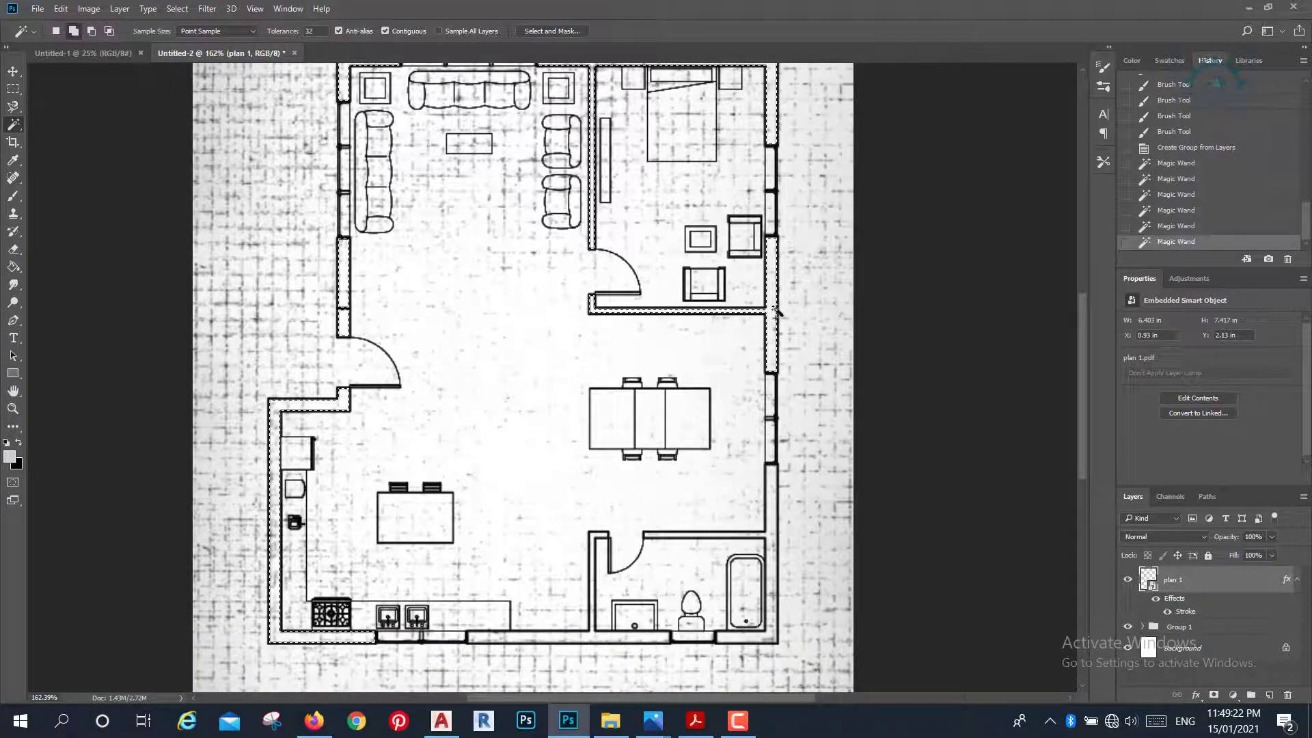
scroll(786, 424, down, 2)
click(773, 472)
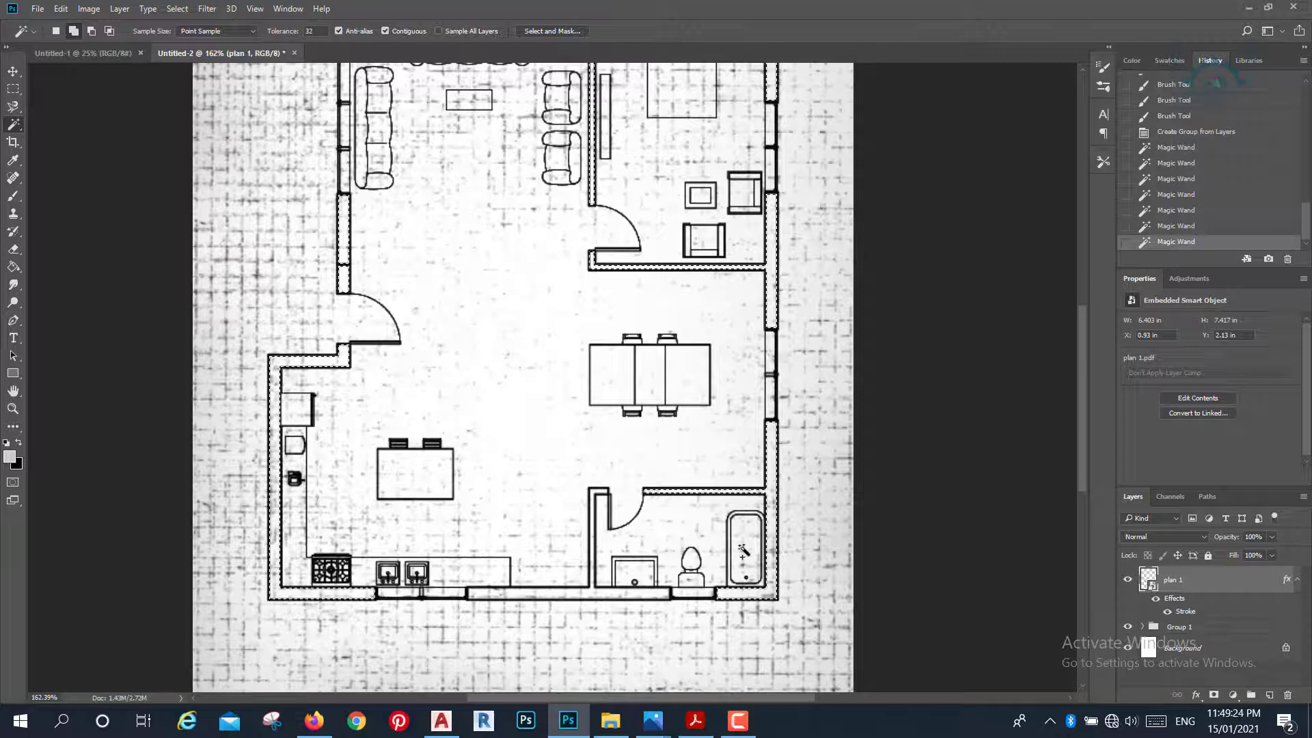
click(594, 601)
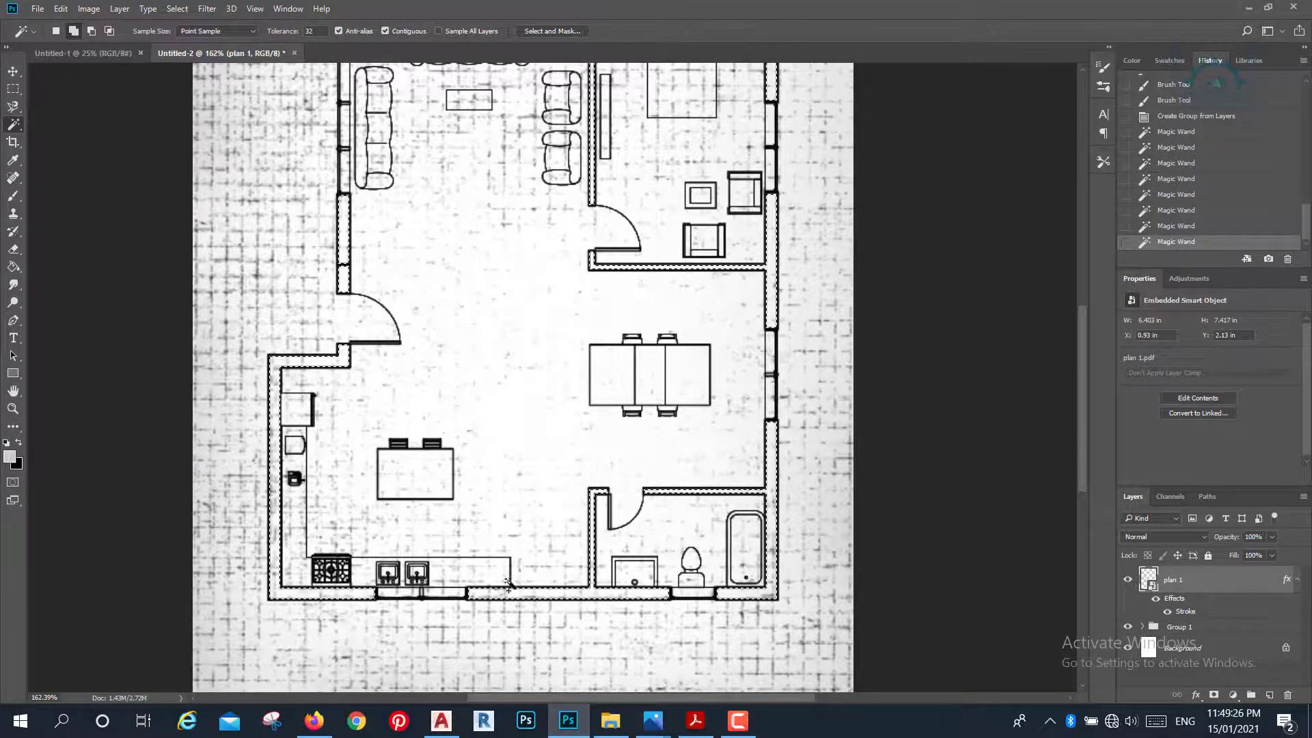
scroll(509, 582, up, 2)
scroll(510, 583, down, 2)
scroll(512, 585, down, 1)
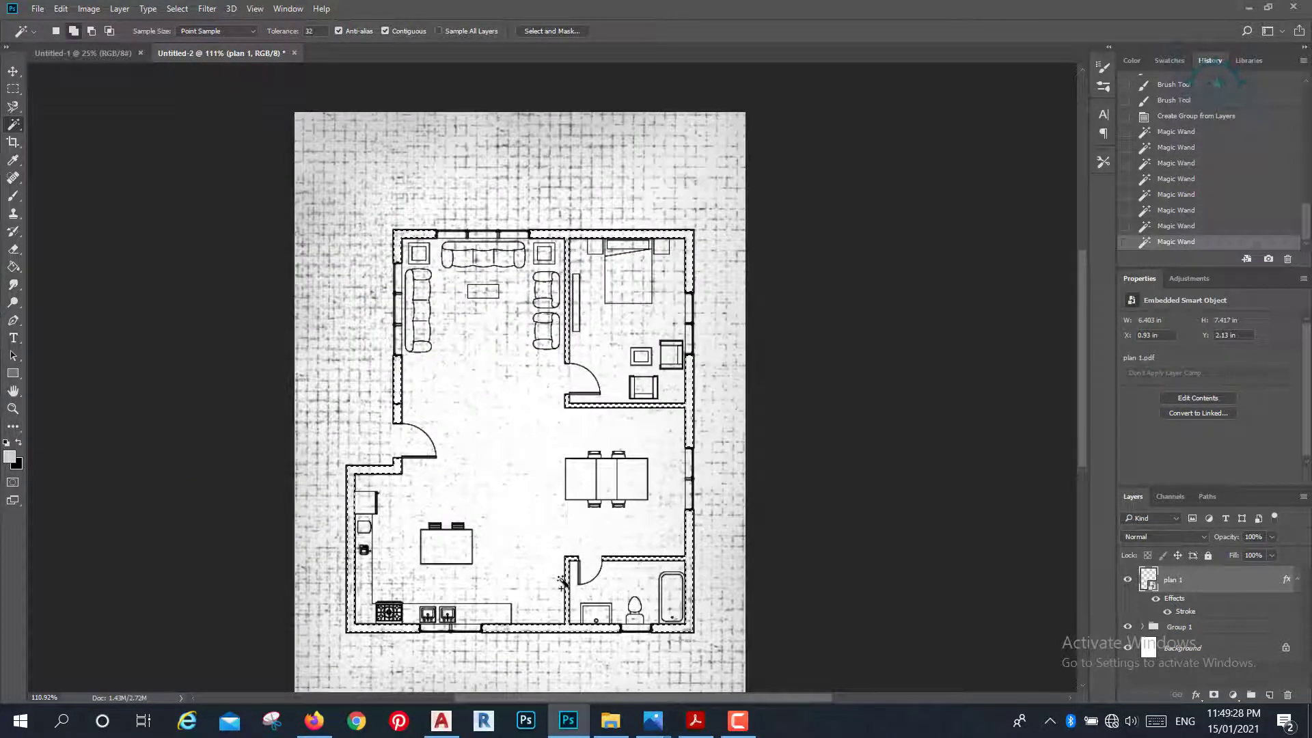
scroll(564, 582, down, 1)
scroll(564, 584, down, 1)
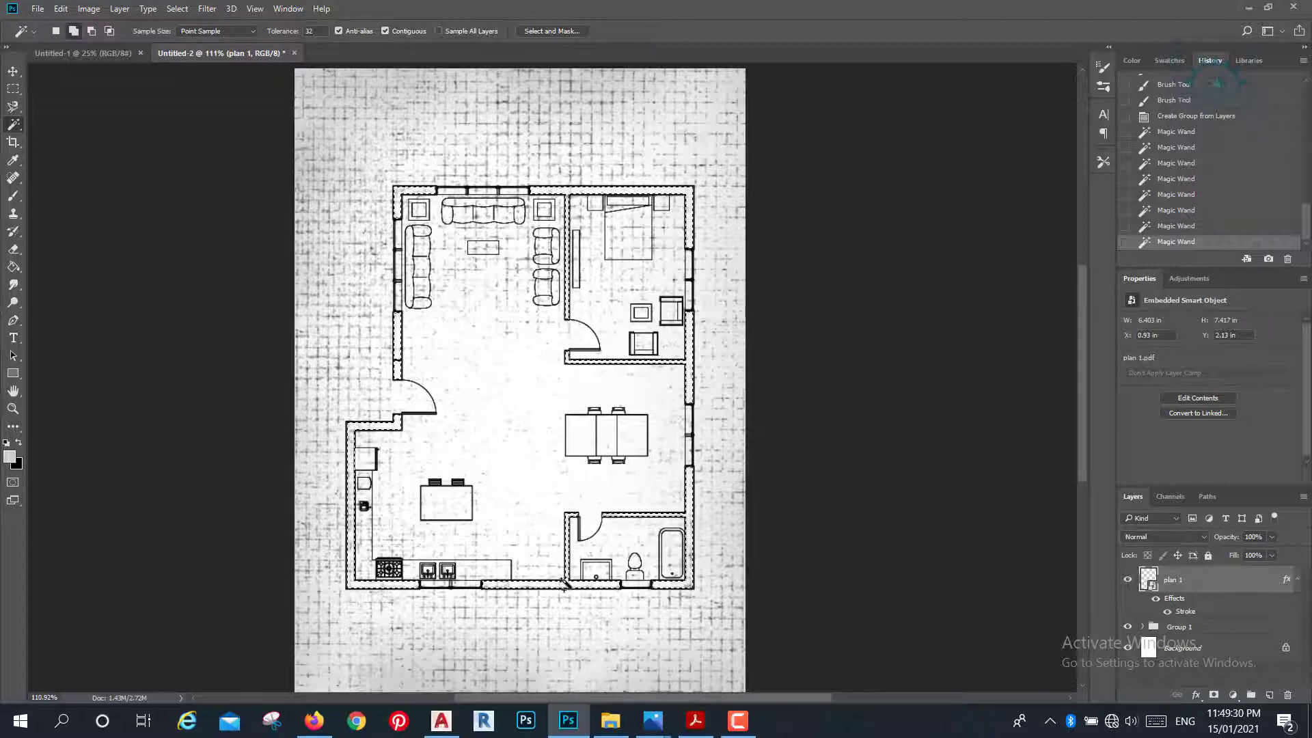
scroll(564, 585, down, 1)
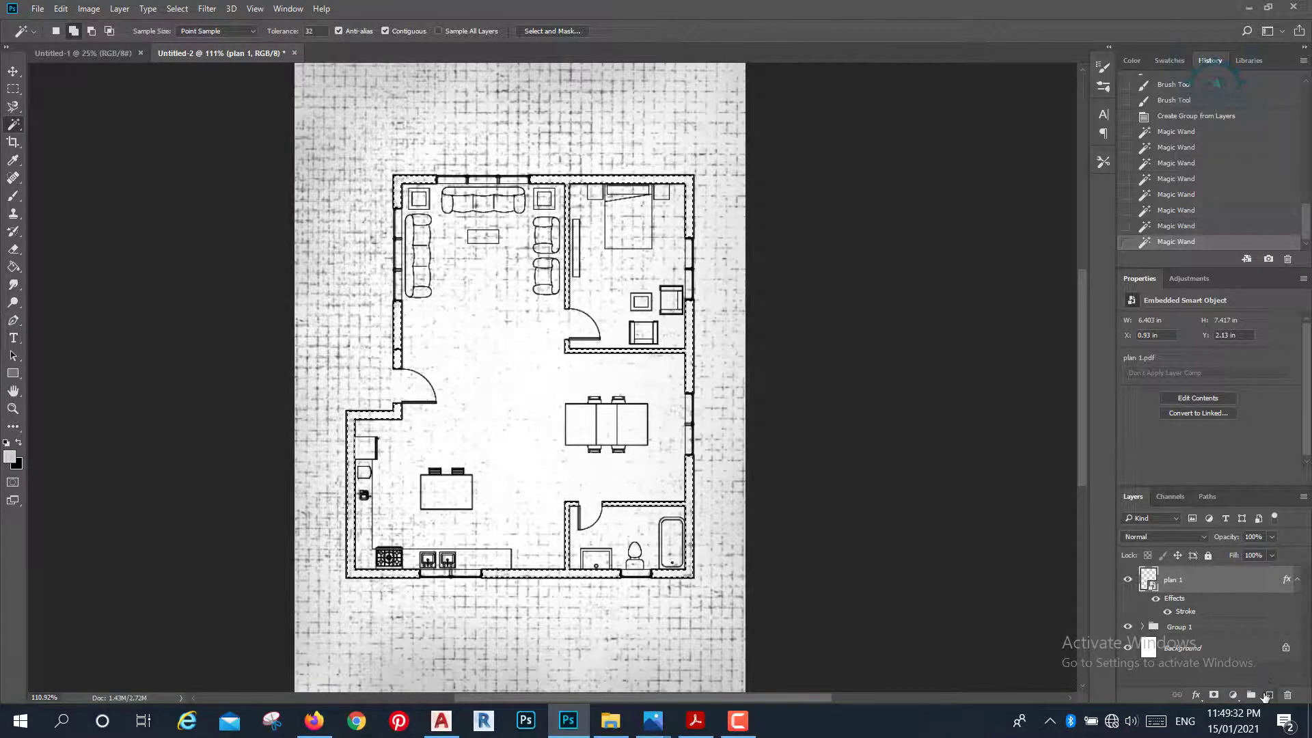
Fill the selected walls solid black on new Layer 3, then deselect.
click(1267, 695)
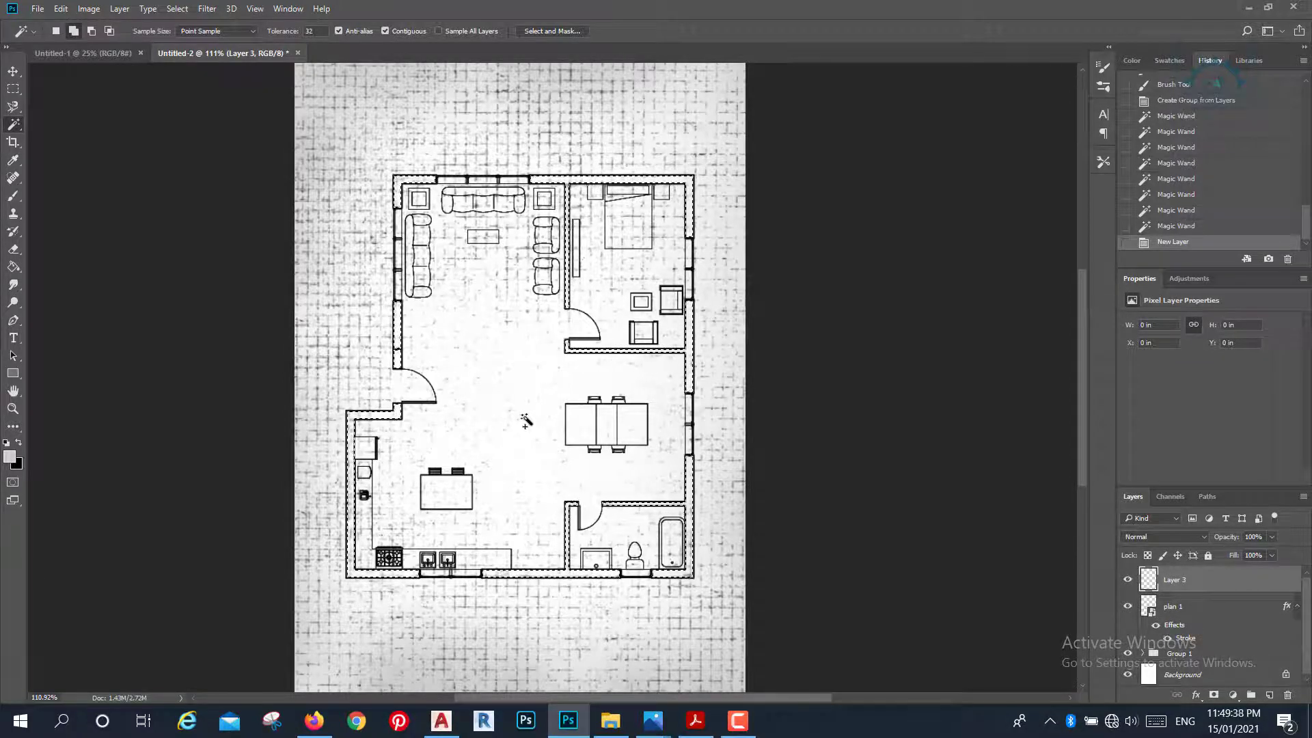
key(ctrl+BackSpace)
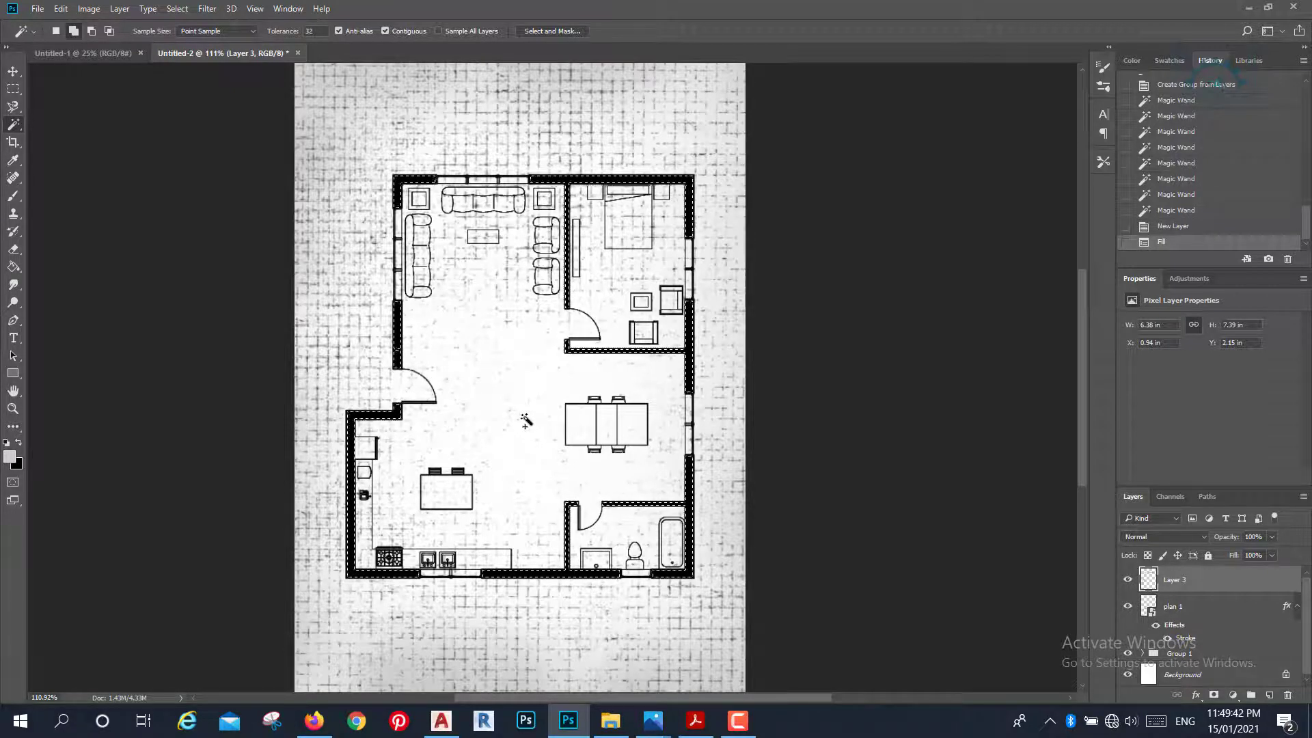
key(ctrl+z)
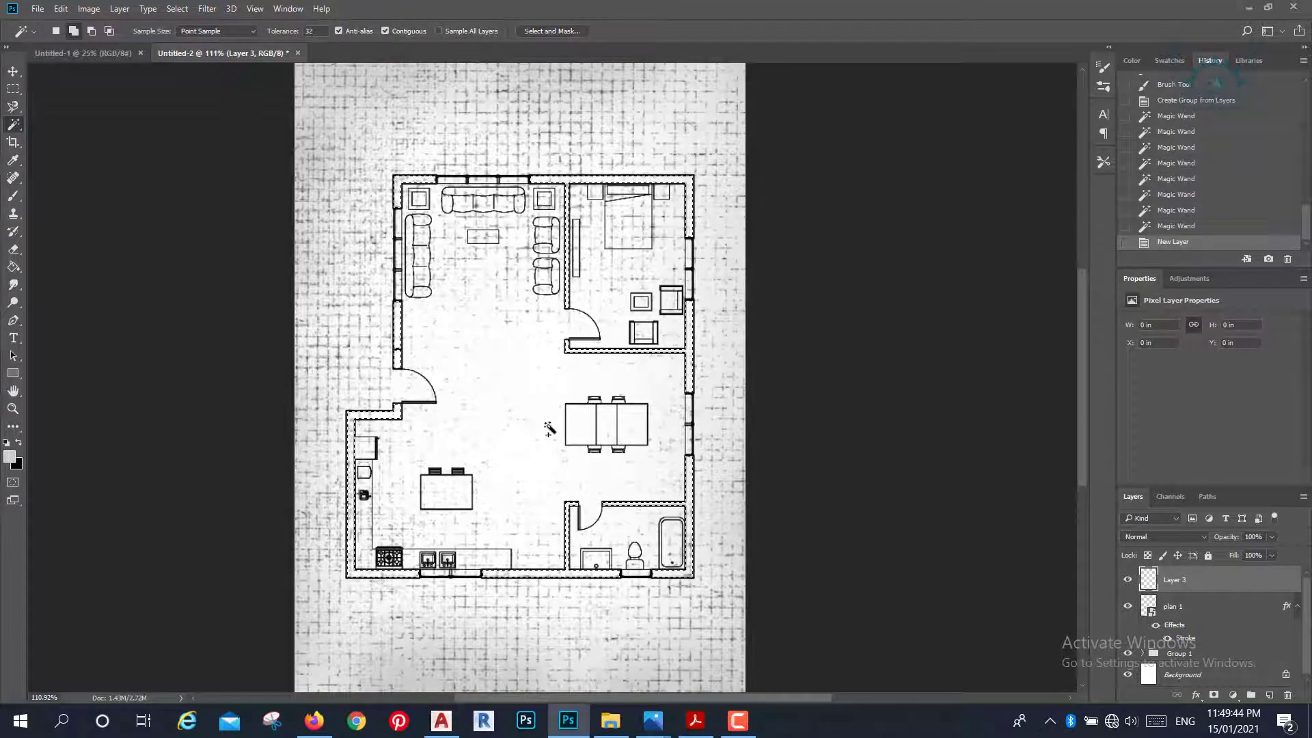
click(1188, 607)
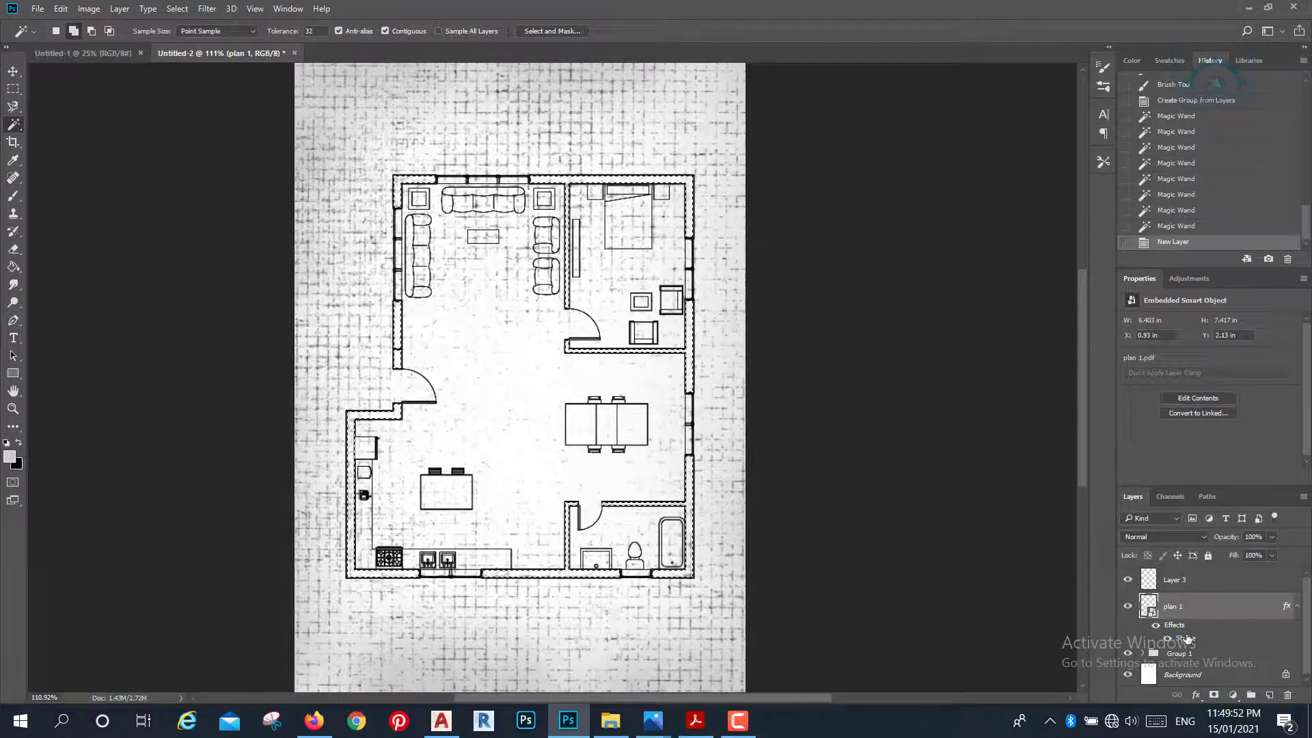
click(1210, 580)
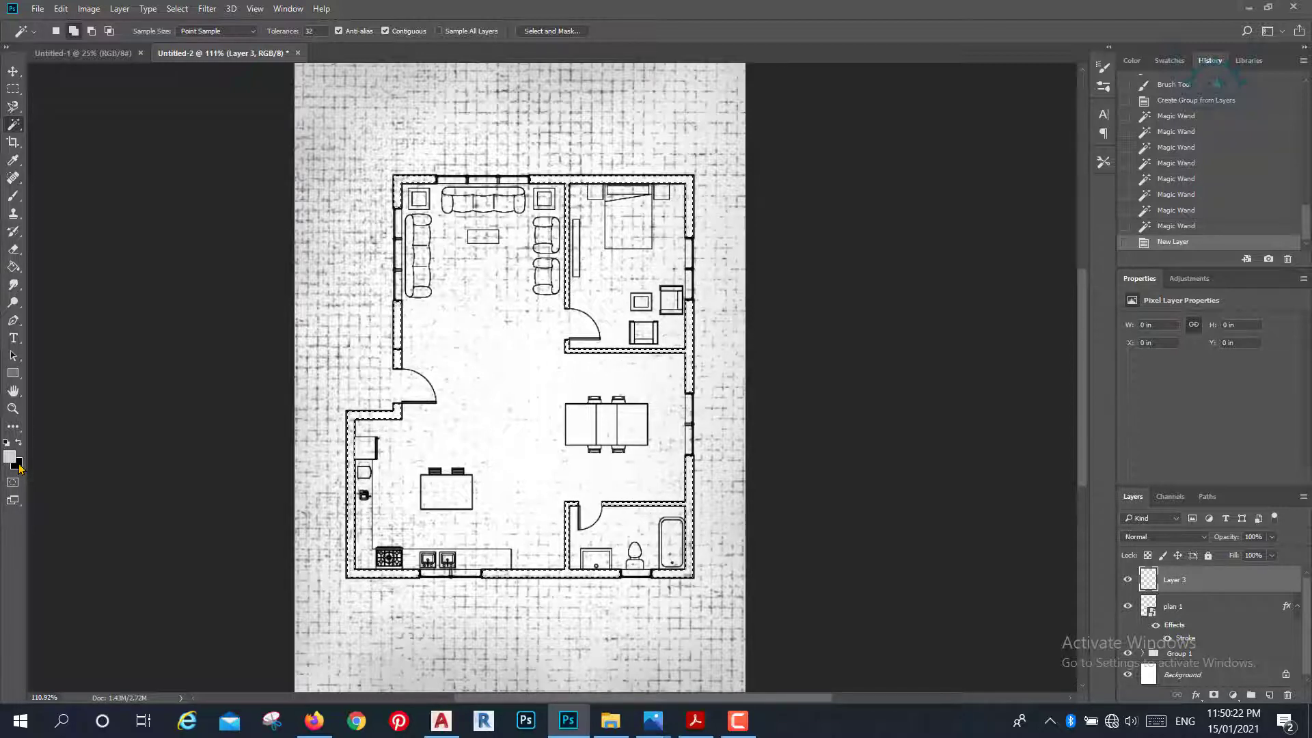
key(ctrl+BackSpace)
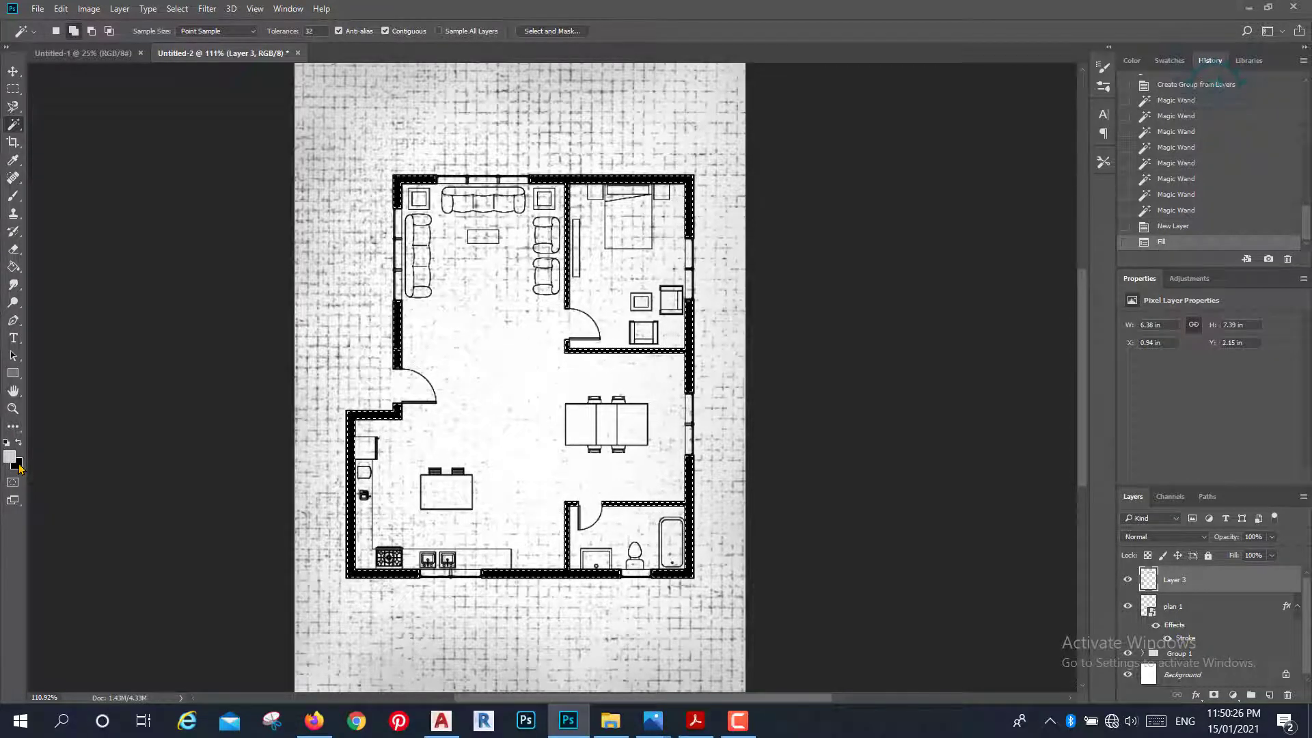
key(ctrl+d)
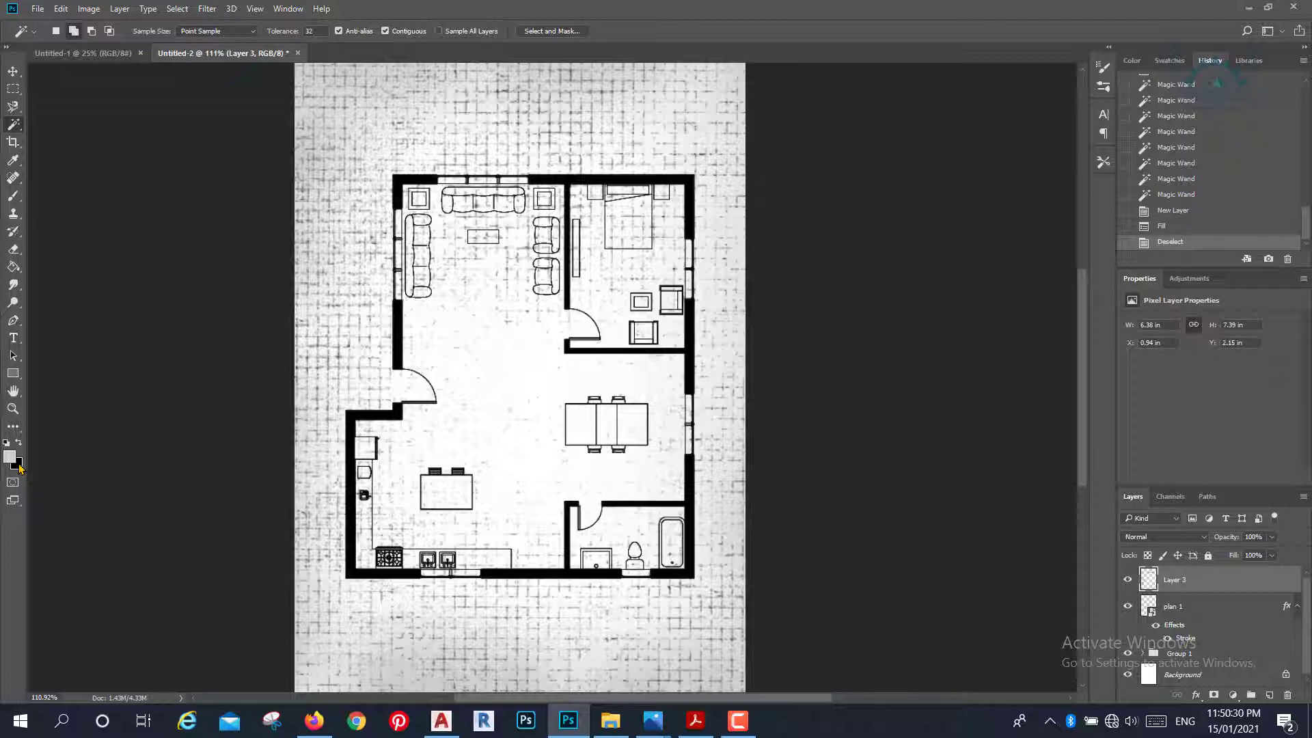
click(1206, 610)
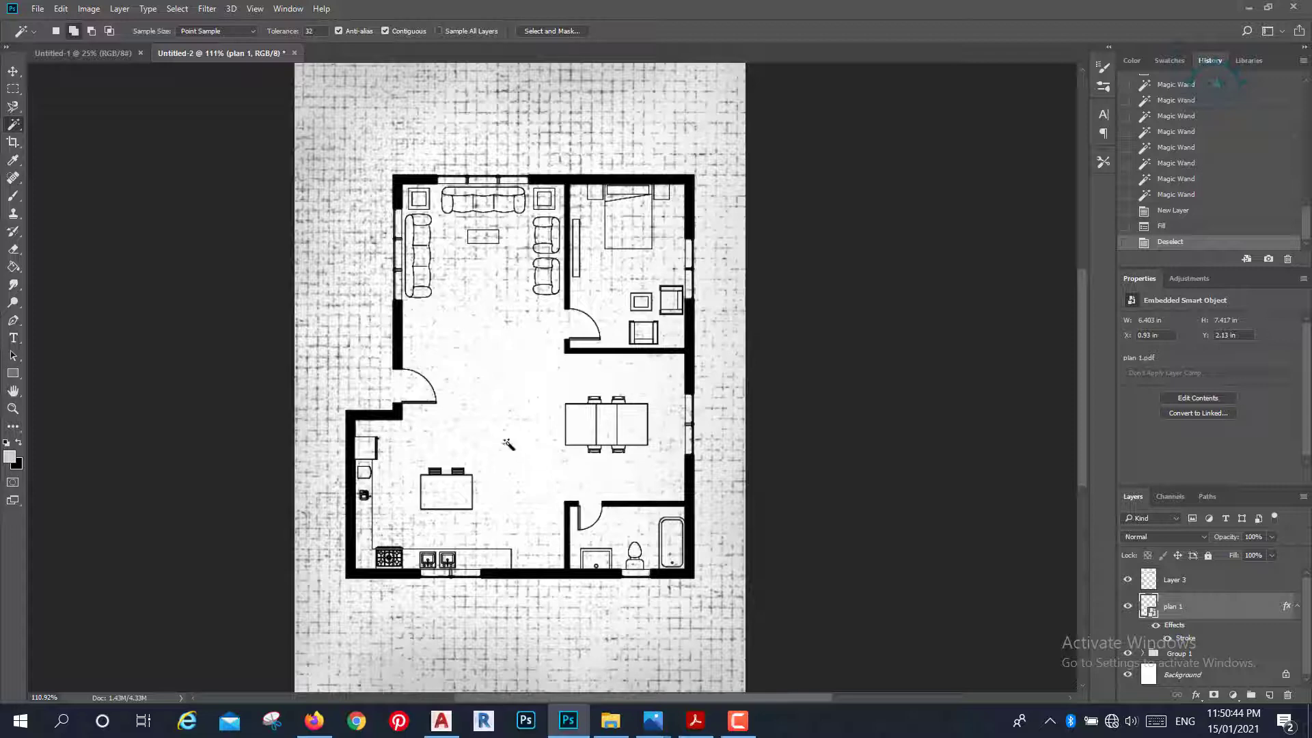
Magic Wand-select the living, dining and kitchen floor on plan 1.
click(490, 345)
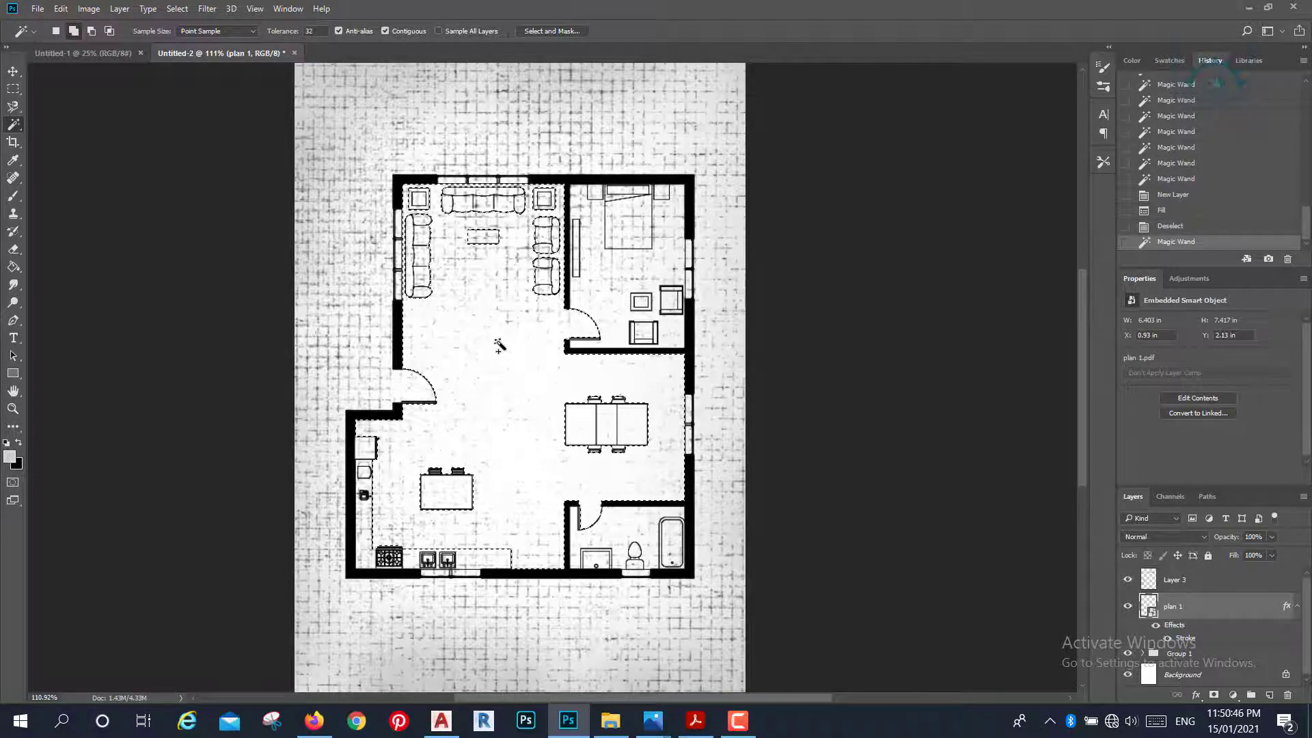
scroll(490, 345, up, 5)
scroll(497, 337, up, 2)
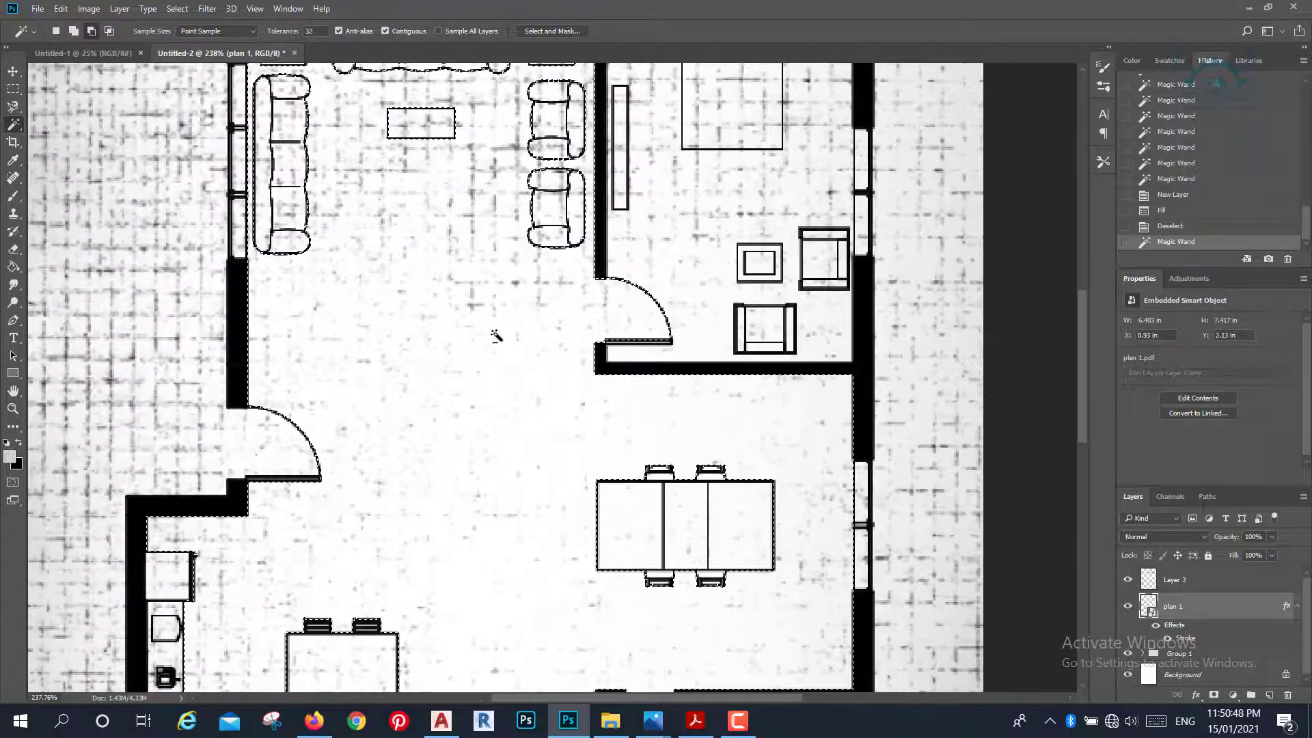
scroll(497, 336, down, 5)
scroll(633, 451, up, 3)
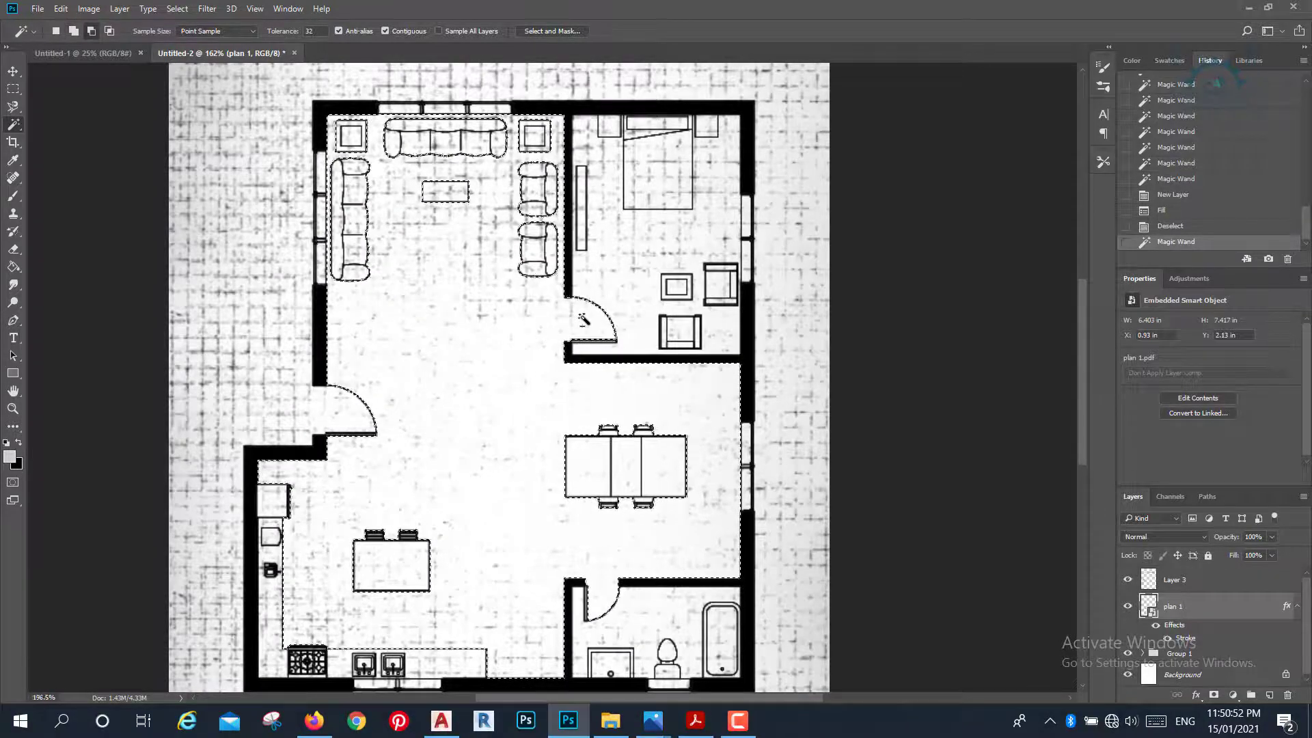
scroll(584, 314, up, 5)
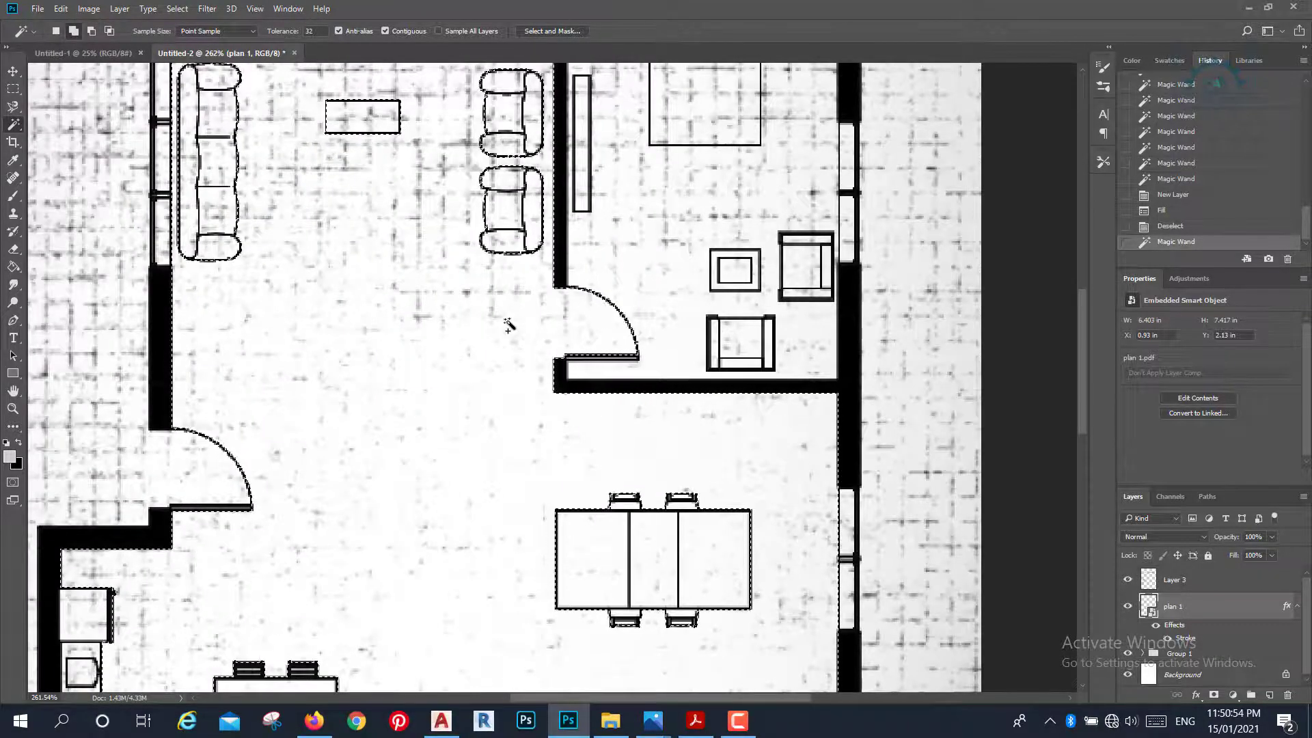
Add the bedroom and entrance doorways with Rectangular Marquee boxes.
click(14, 90)
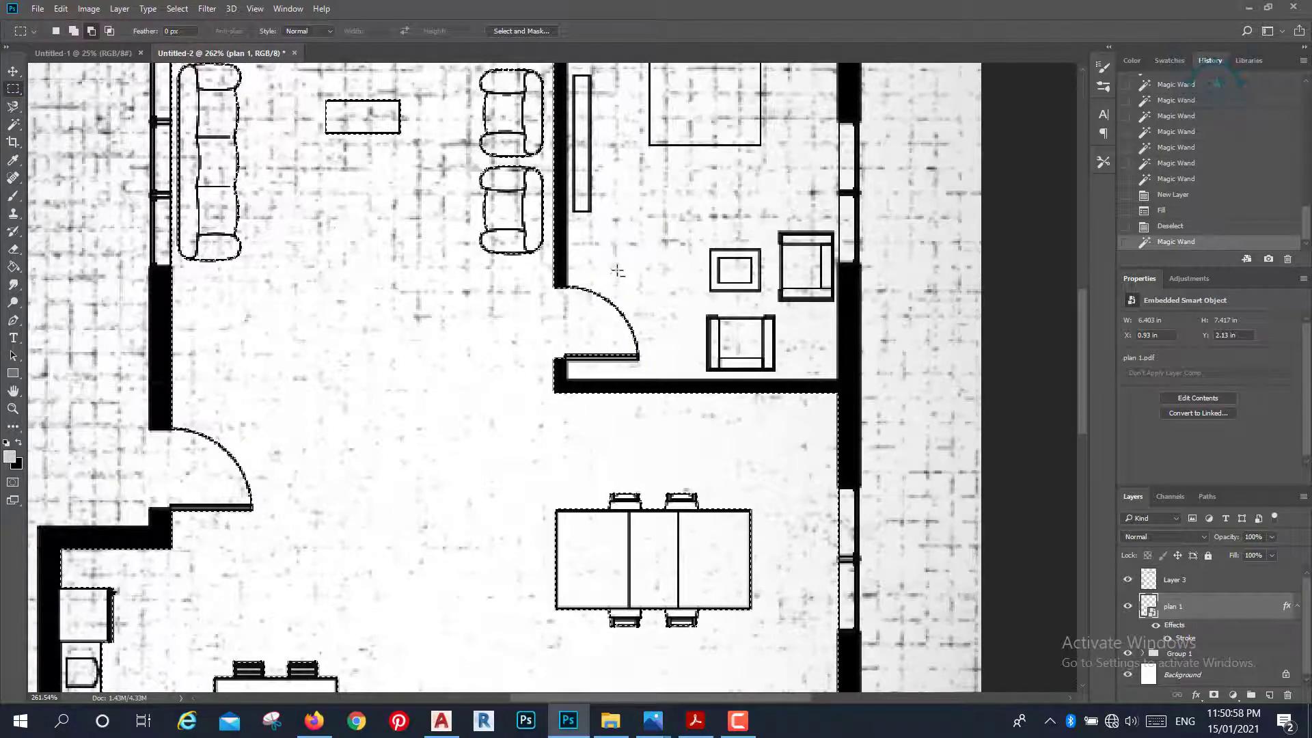
mouse_move(665, 251)
mouse_down()
mouse_move(589, 371)
mouse_move(554, 371)
mouse_up()
scroll(276, 480, down, 1)
scroll(276, 480, down, 2)
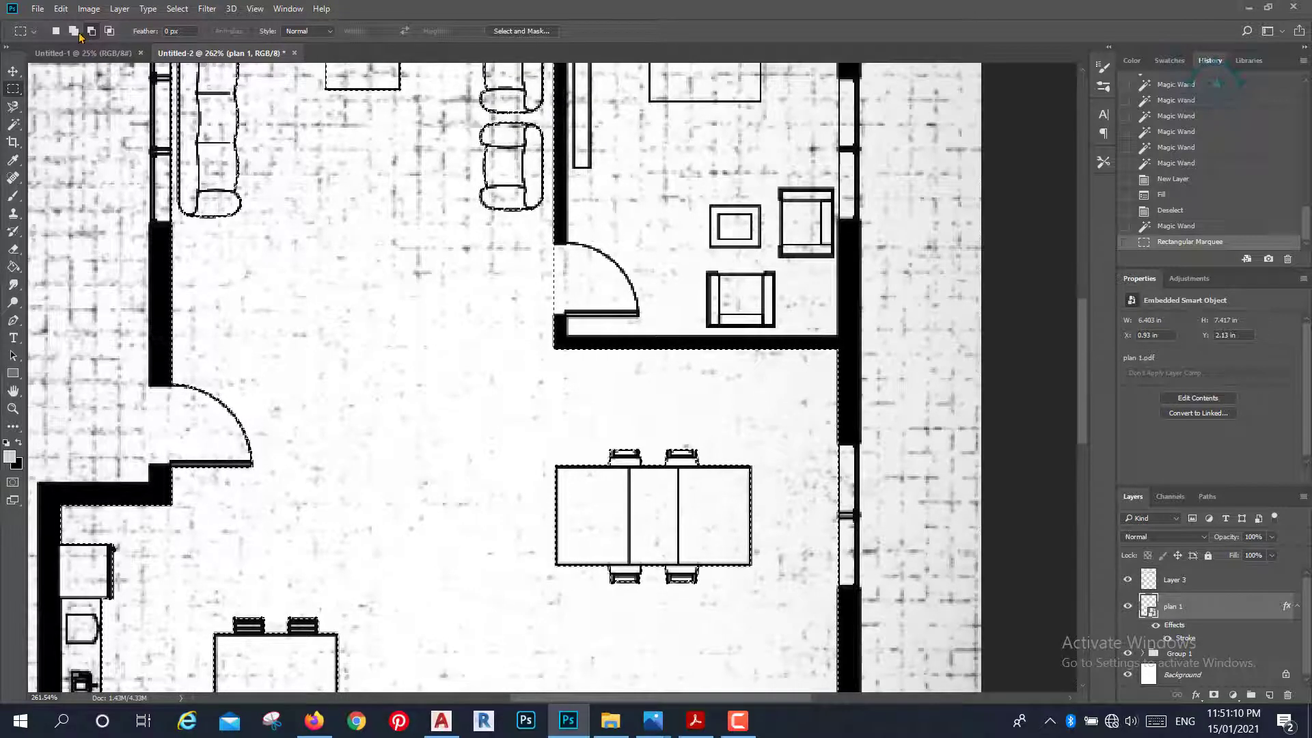
mouse_move(252, 321)
mouse_down()
mouse_move(273, 410)
mouse_move(176, 538)
mouse_up()
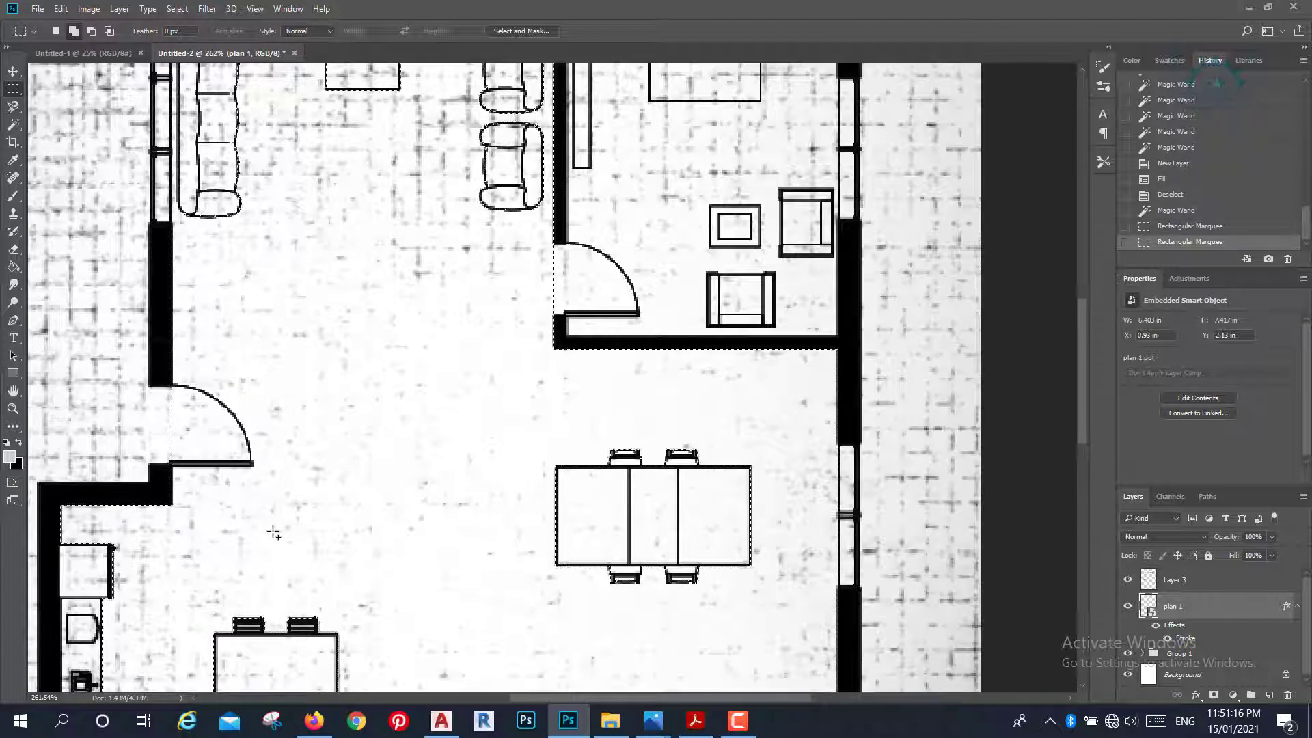
Extend the selection across the bathroom doorway with another marquee box.
scroll(405, 471, down, 2)
scroll(424, 470, down, 3)
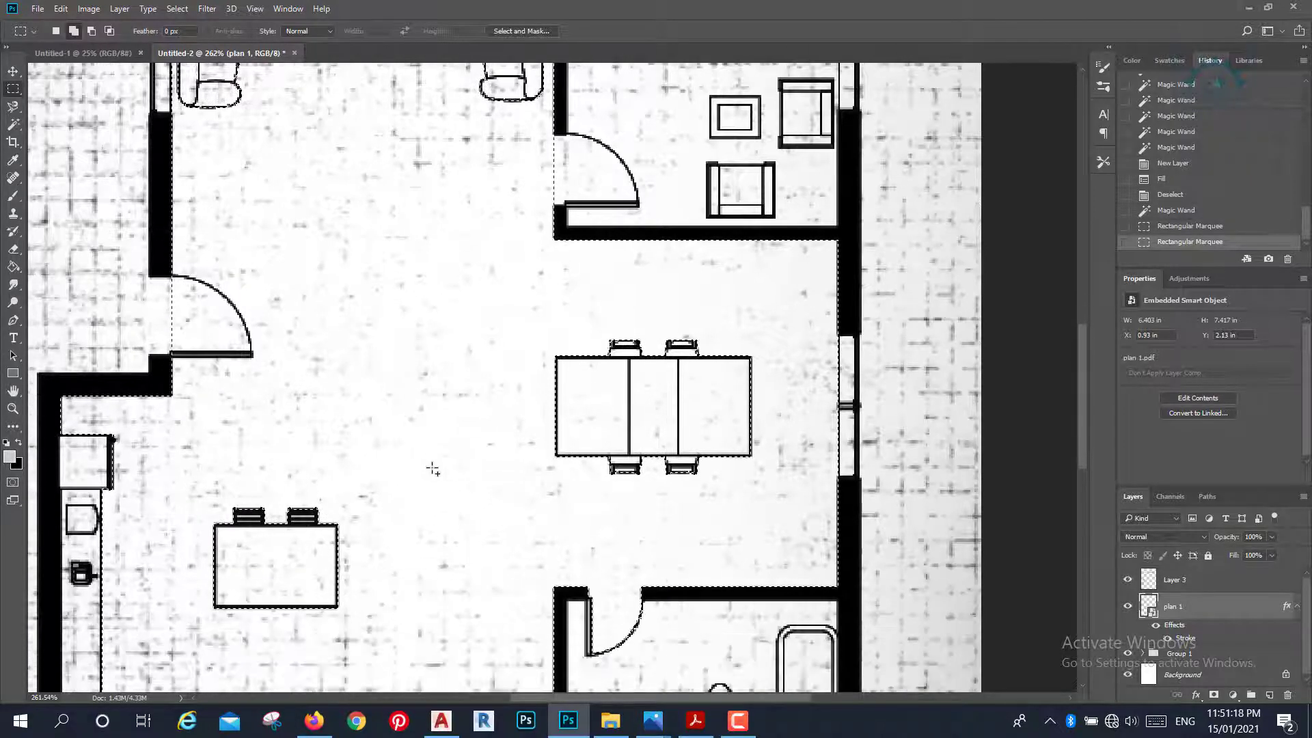
scroll(479, 479, down, 5)
scroll(547, 492, down, 2)
scroll(580, 501, down, 2)
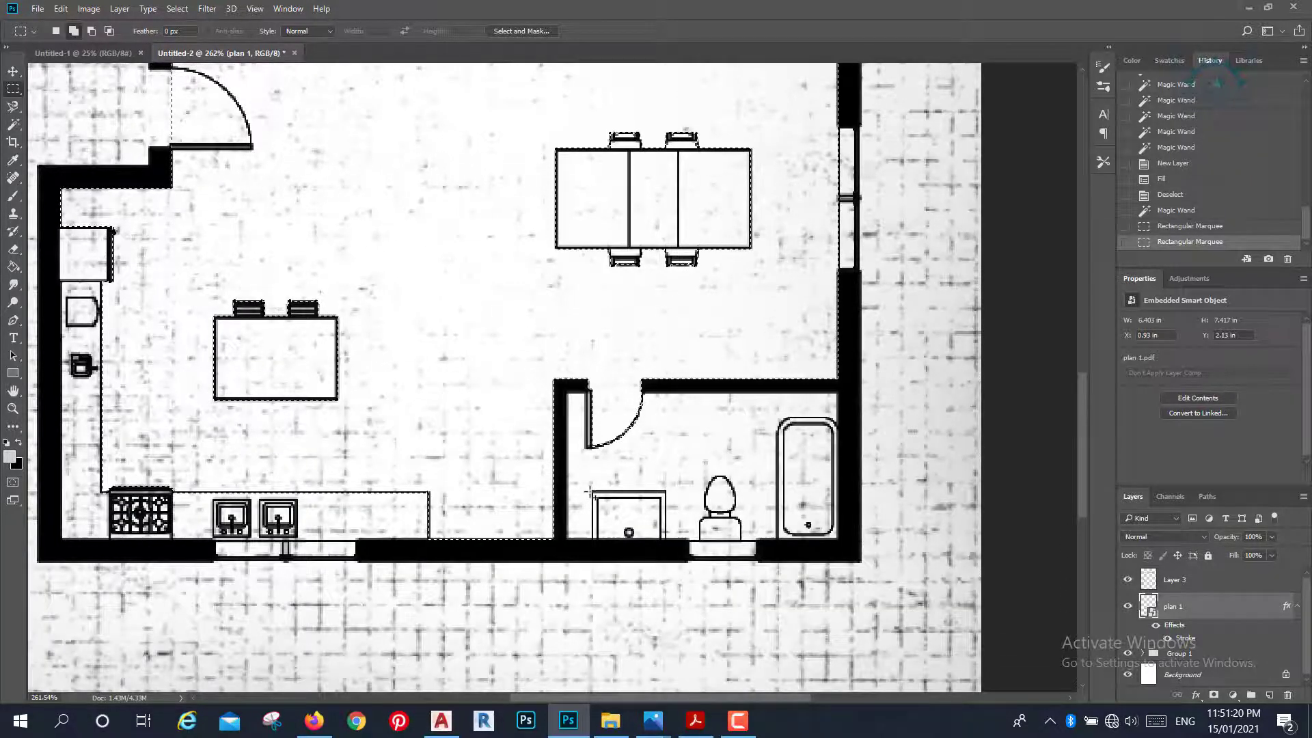
alt+scroll(580, 501, up, 3)
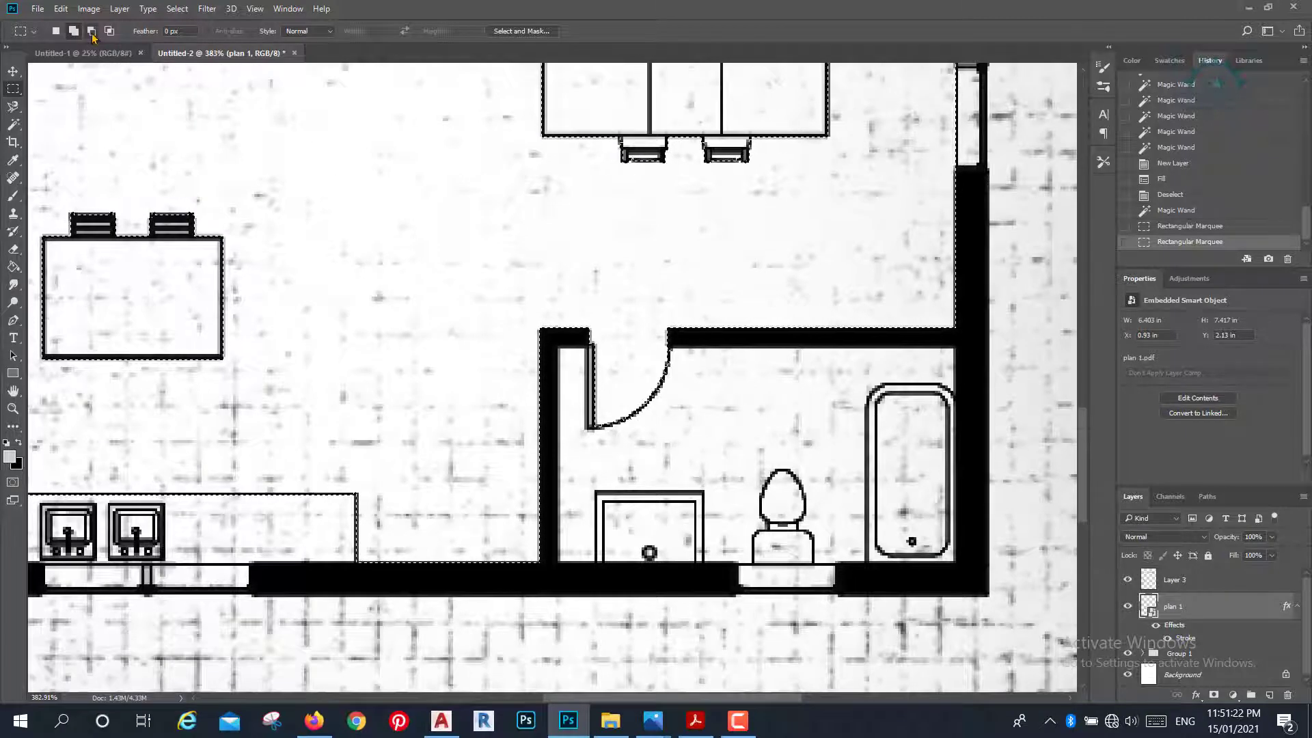
drag(714, 442, 569, 355)
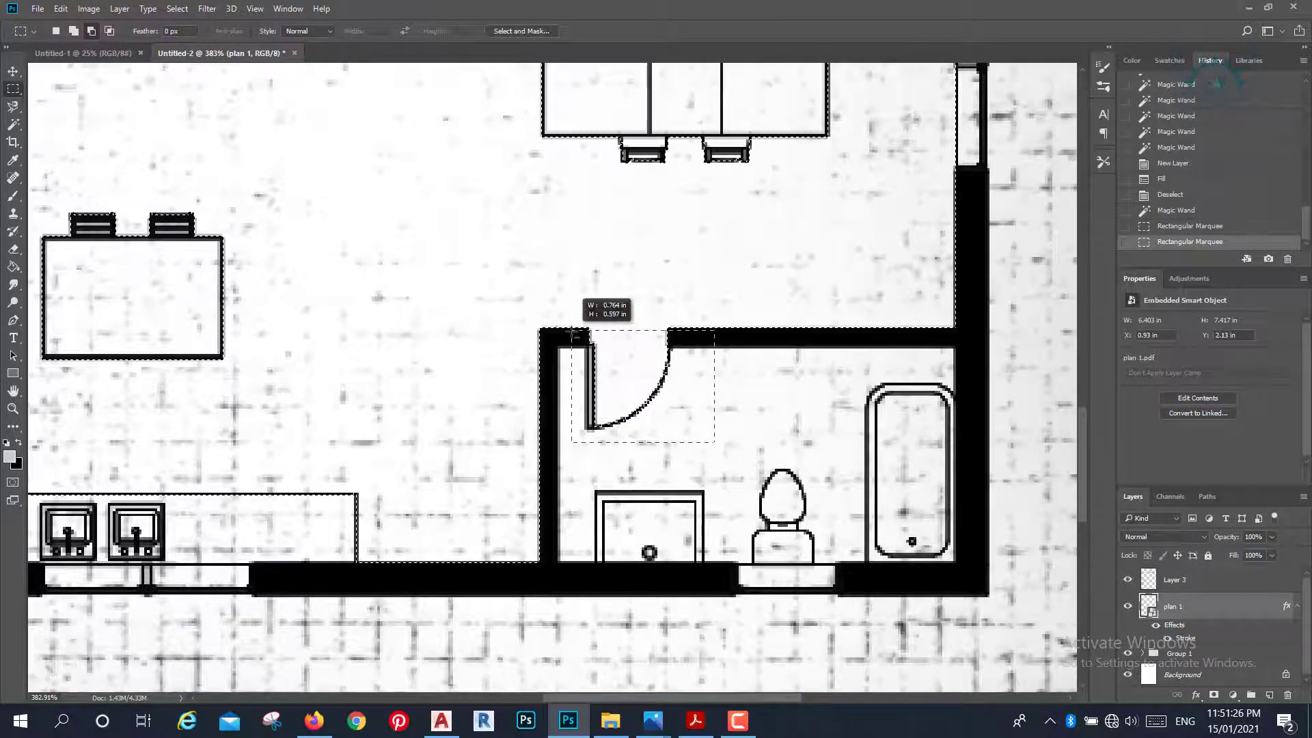
drag(572, 329, 572, 329)
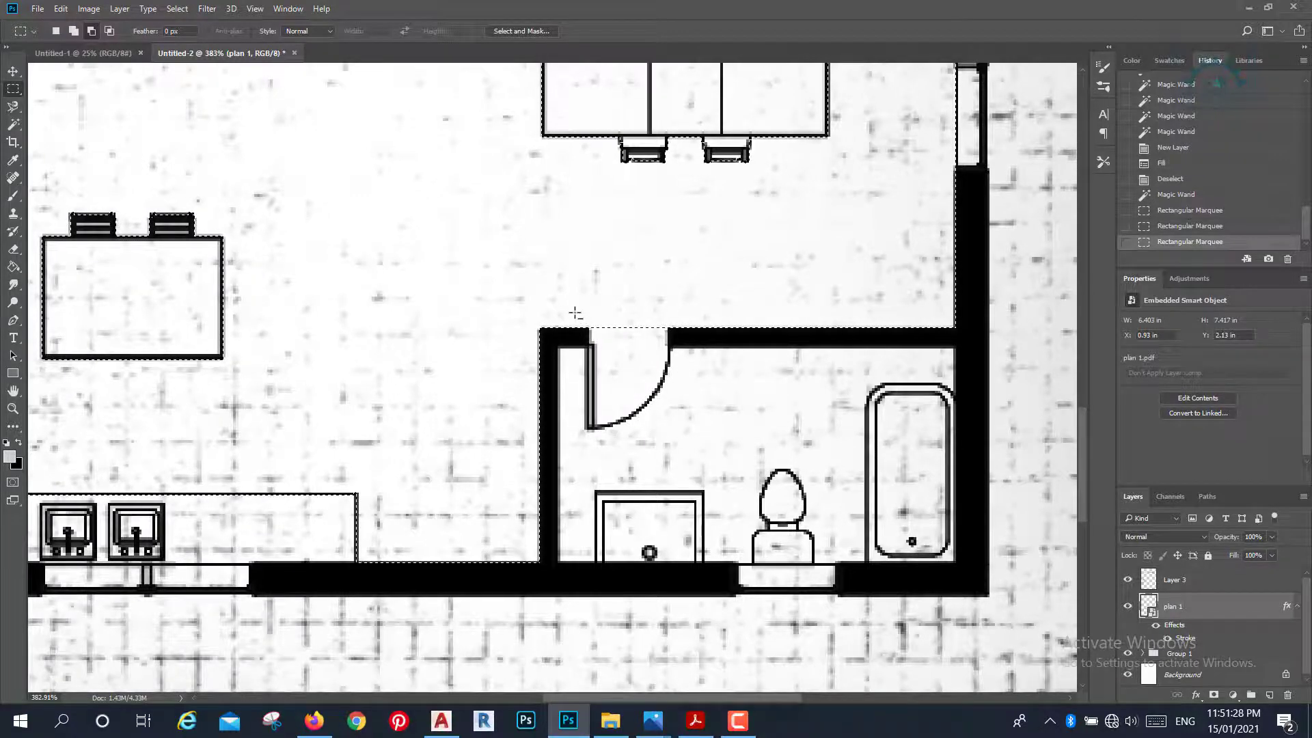
scroll(575, 313, down, 2)
scroll(567, 273, down, 2)
scroll(557, 226, down, 2)
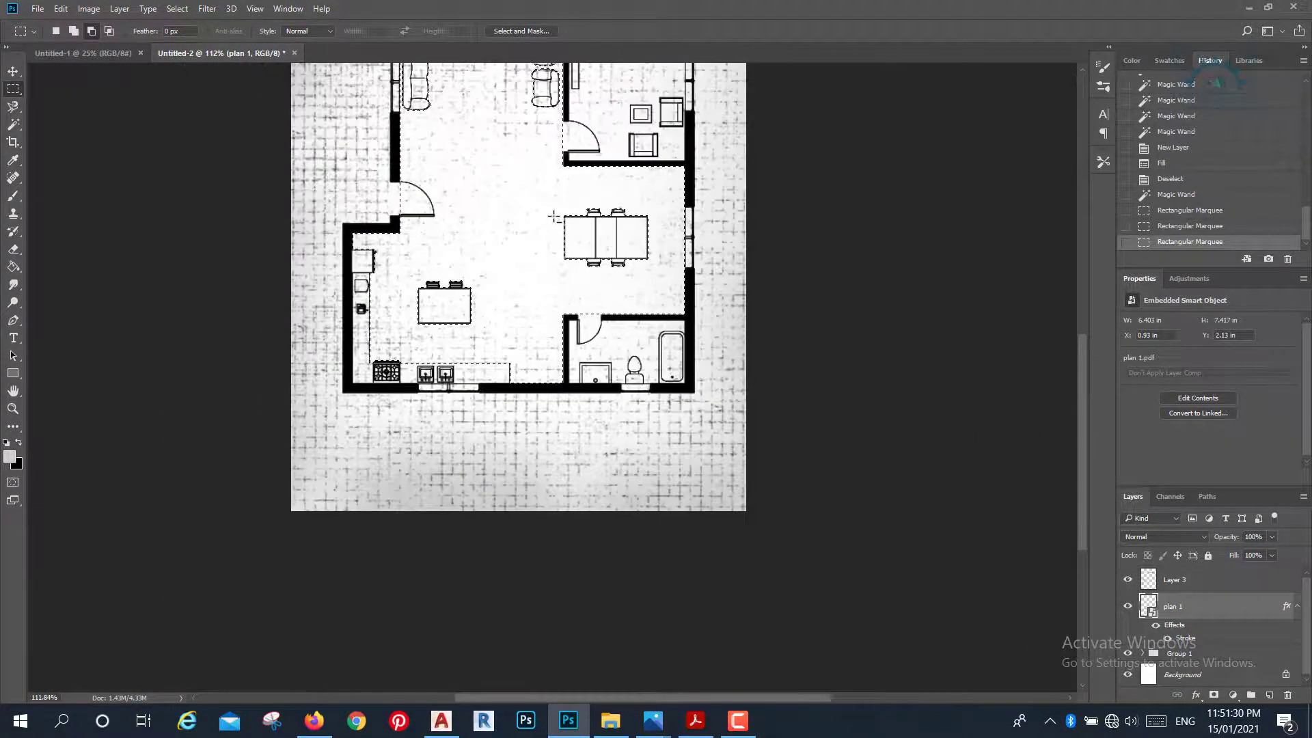
scroll(553, 217, up, 2)
scroll(554, 217, up, 3)
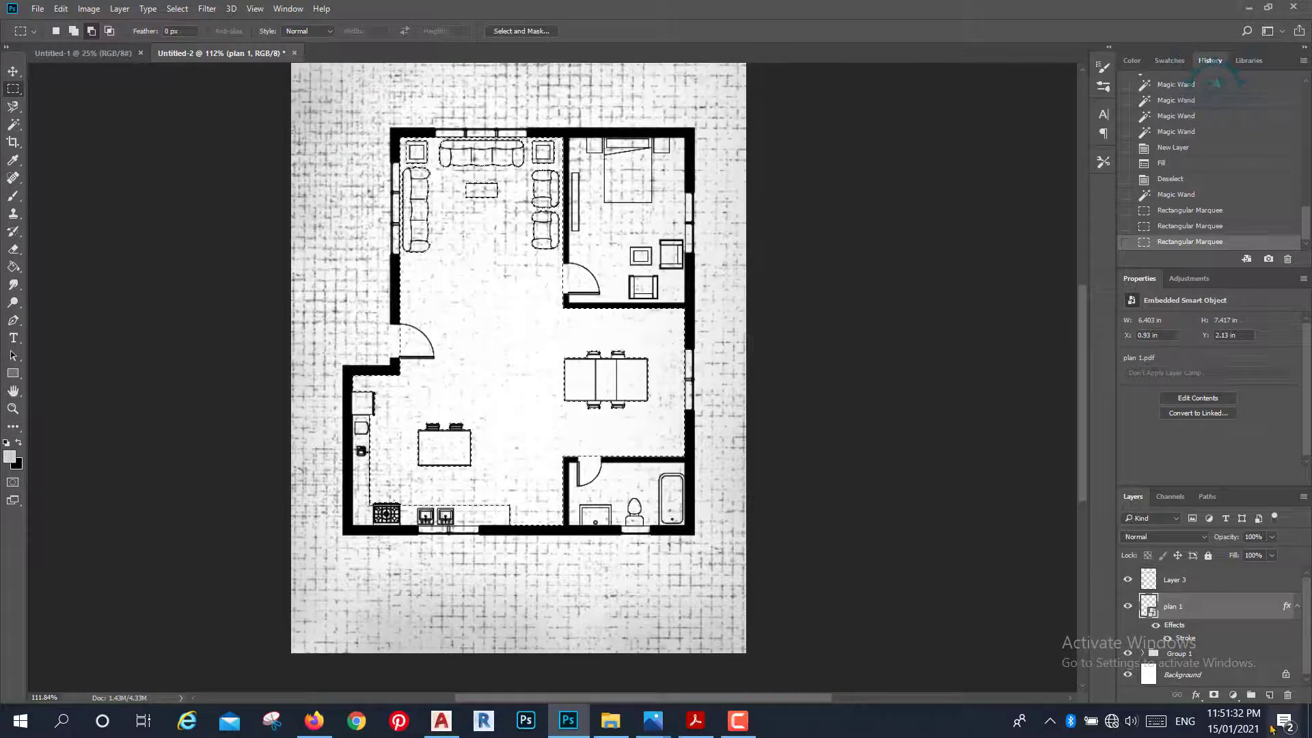
Add a new layer and set the Brush tool to 300 px.
click(1269, 695)
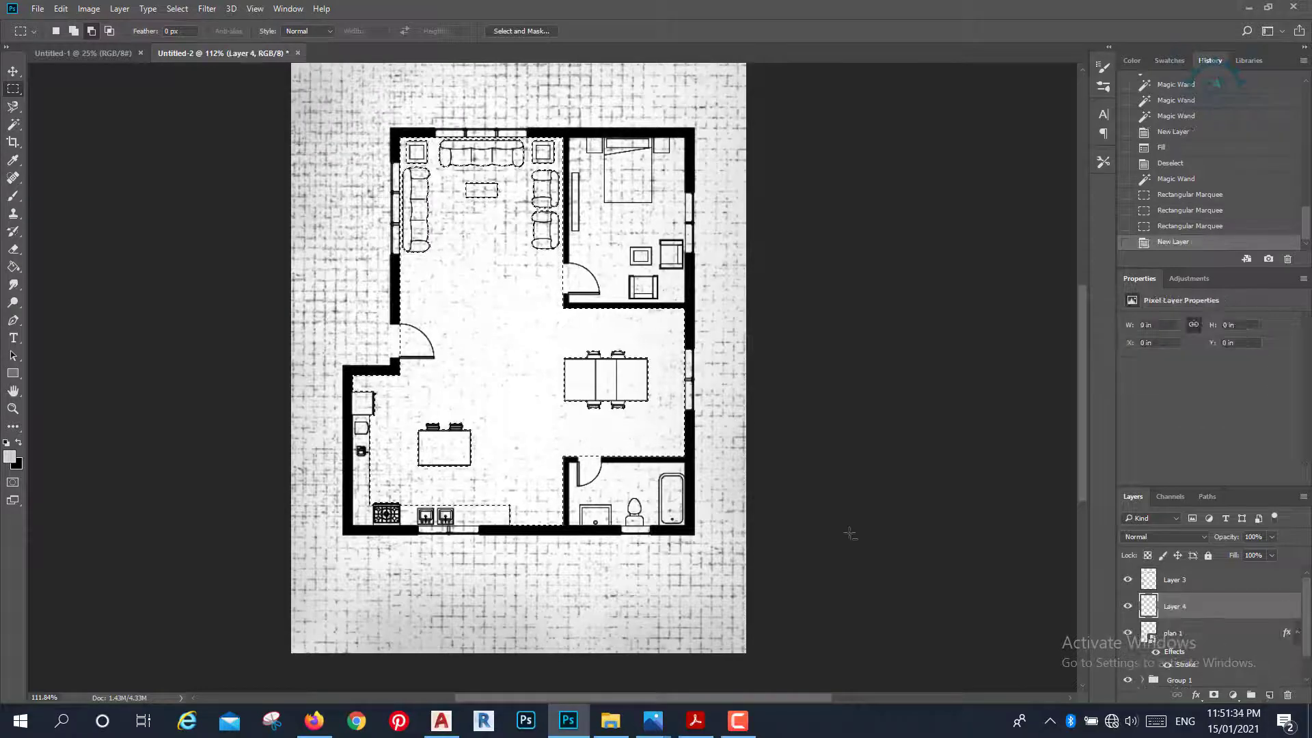
click(15, 197)
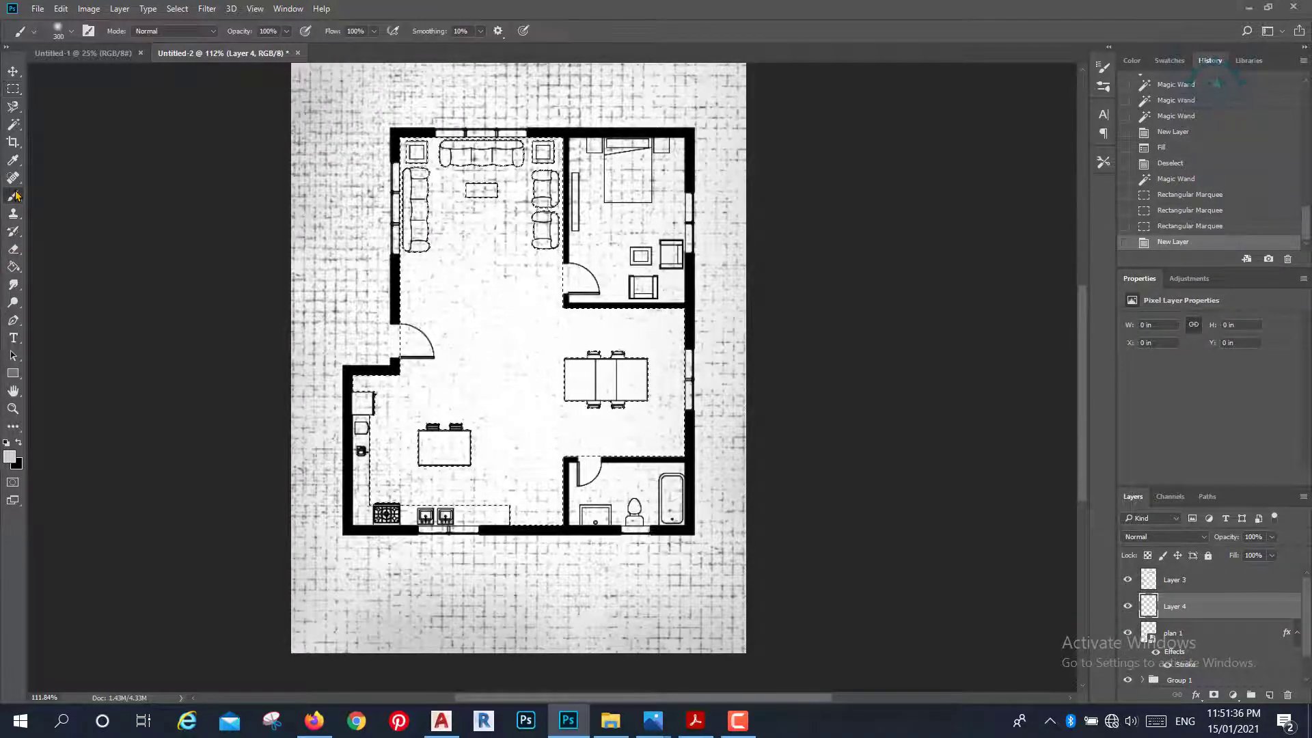
click(71, 32)
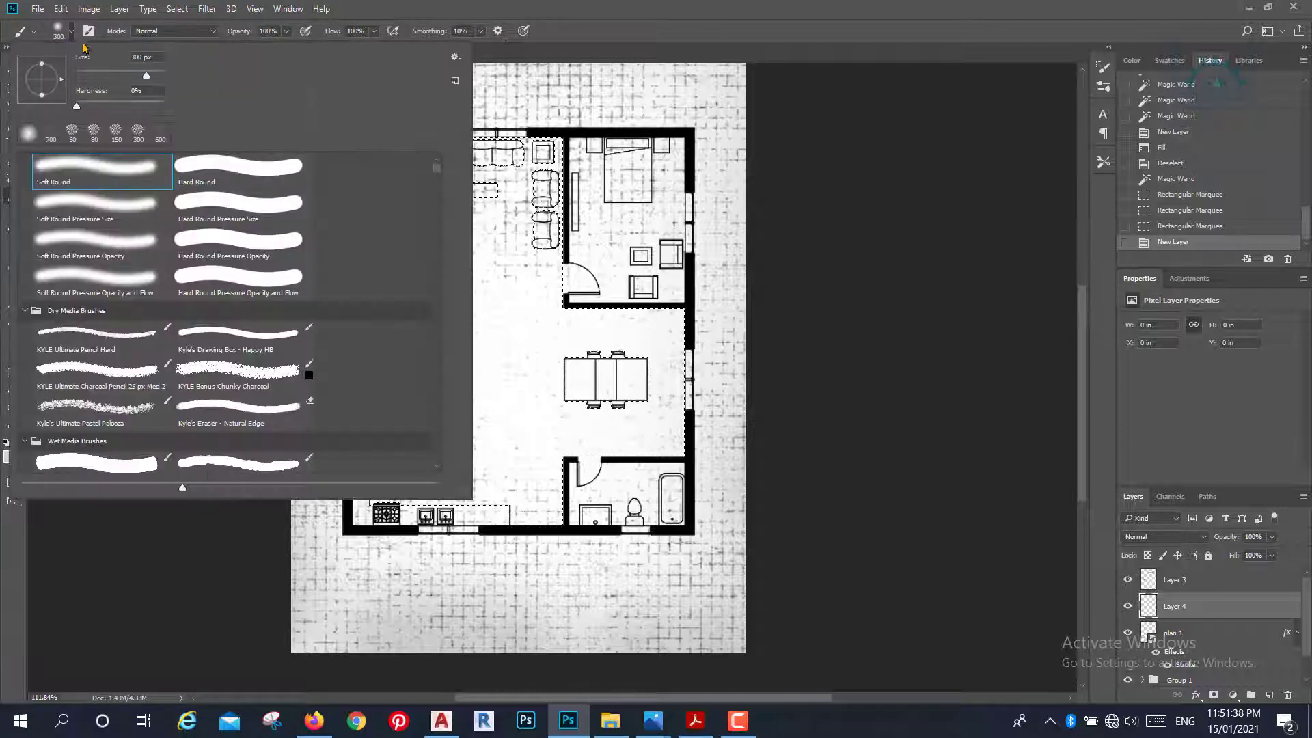
click(72, 132)
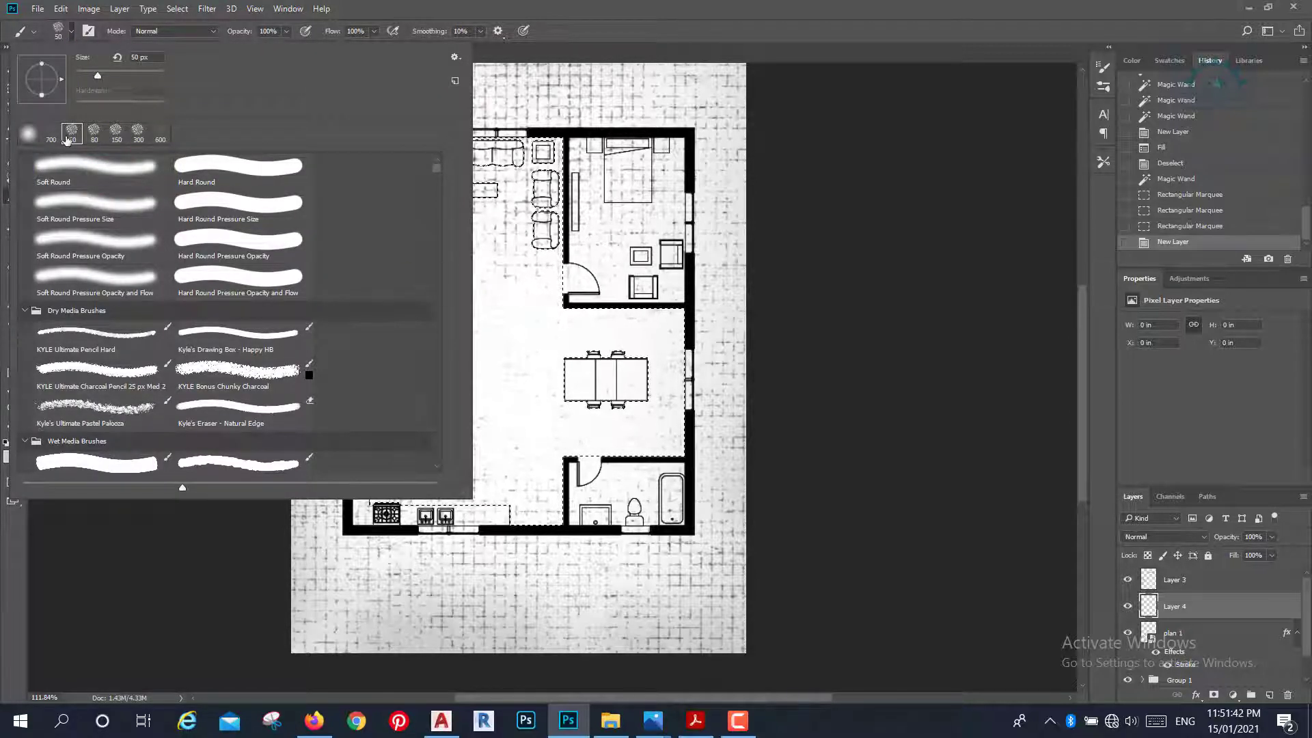
click(50, 132)
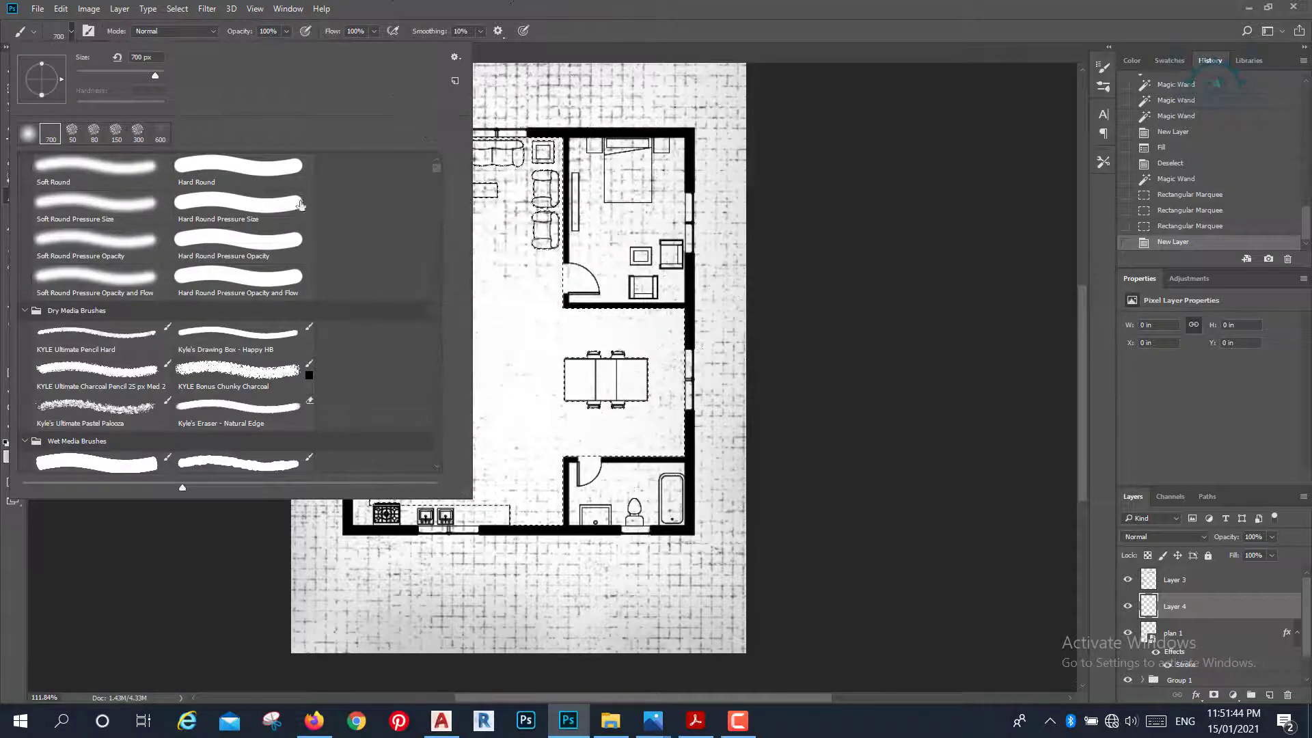
click(138, 134)
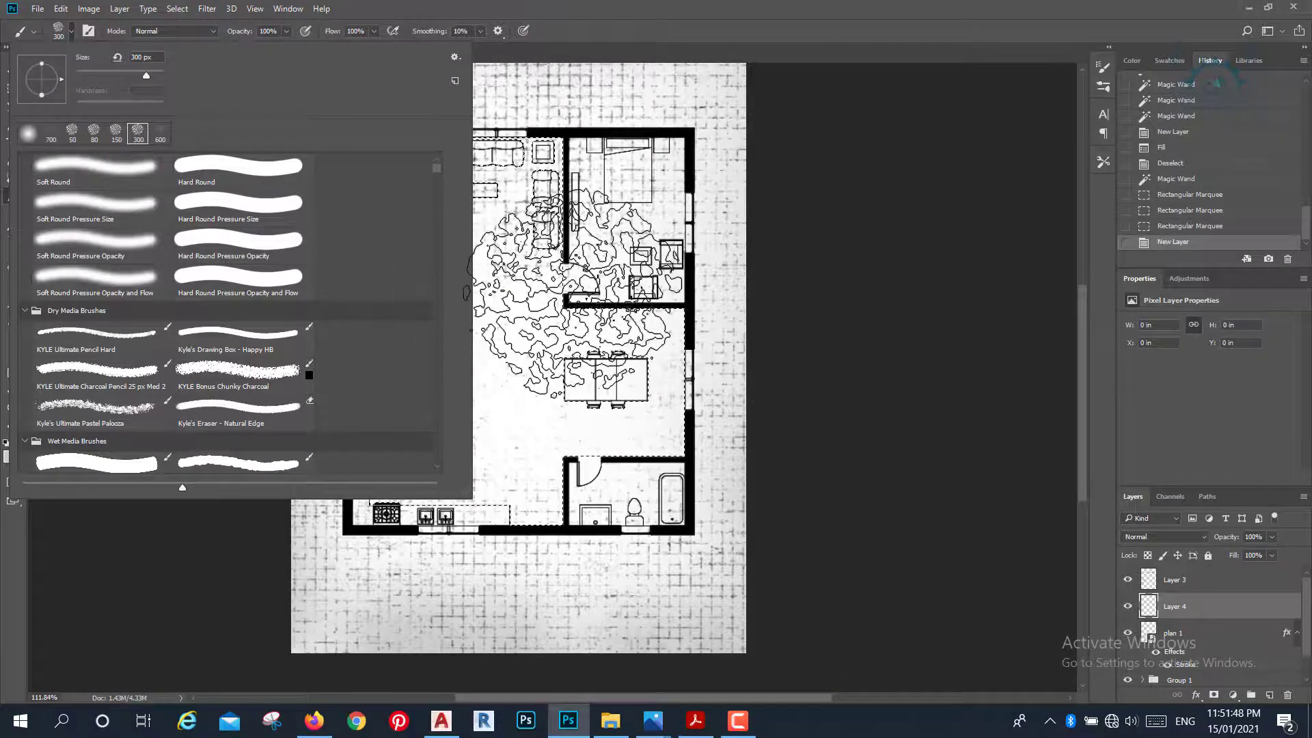
click(573, 294)
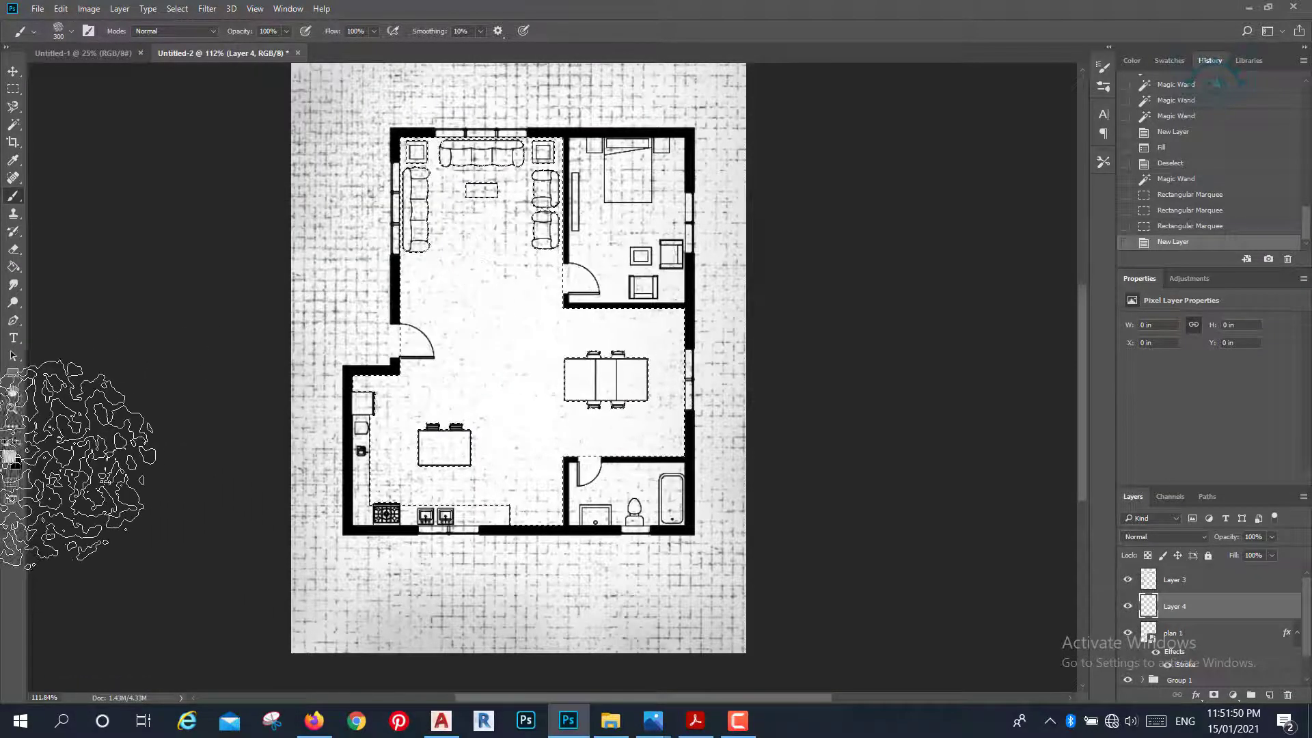
Set the foreground colour to pale yellow #f9ff9f.
click(11, 461)
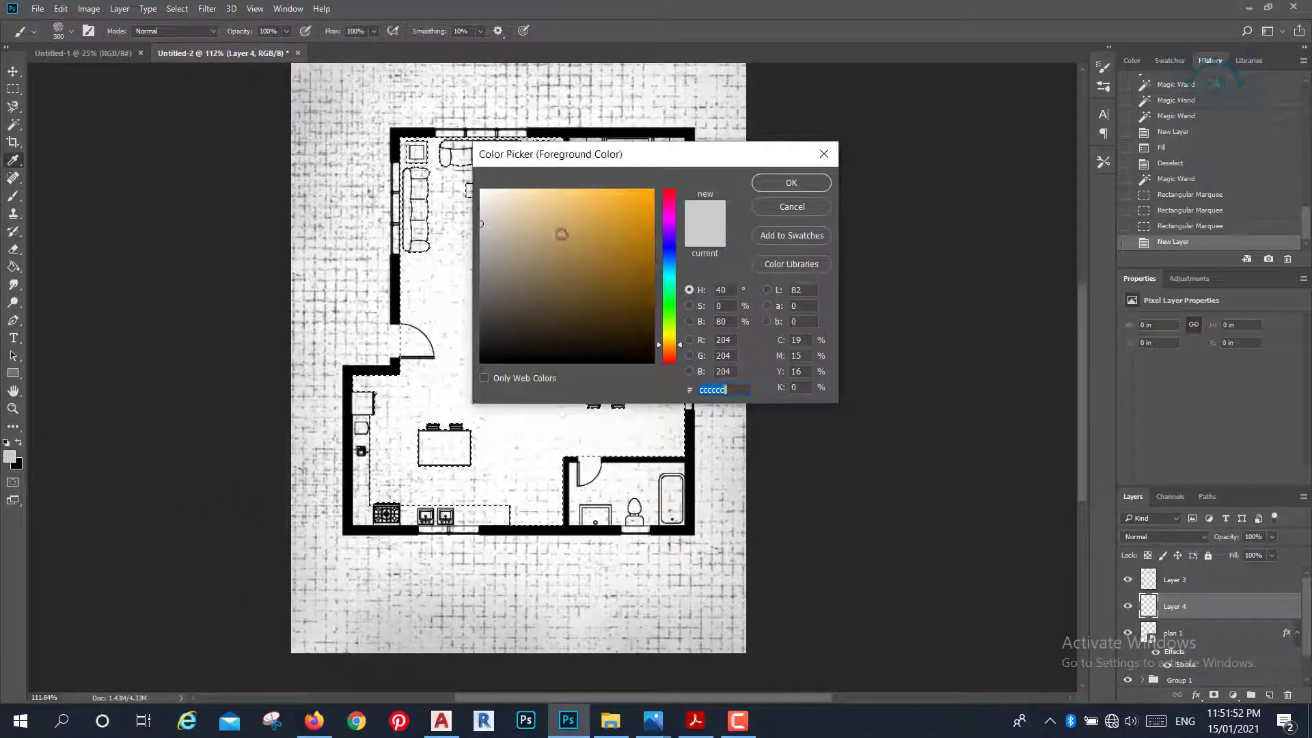
click(538, 202)
click(537, 190)
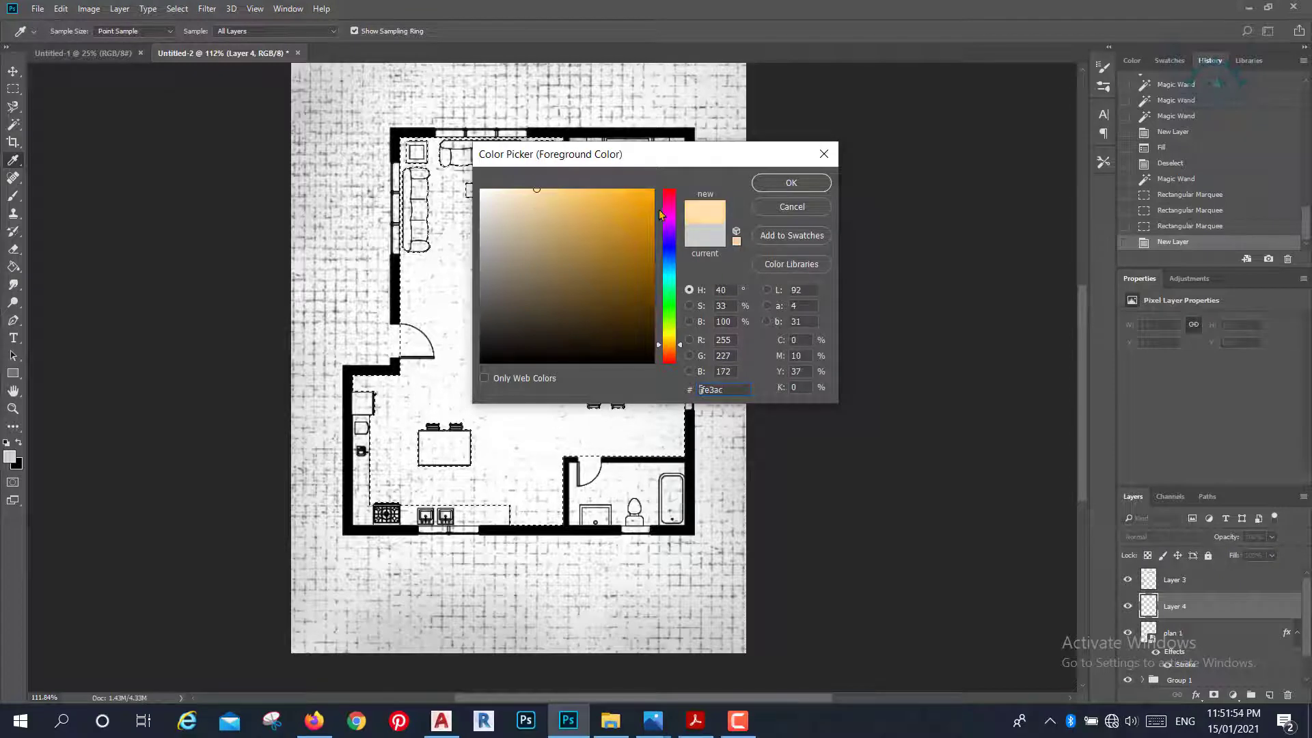
drag(673, 337, 673, 330)
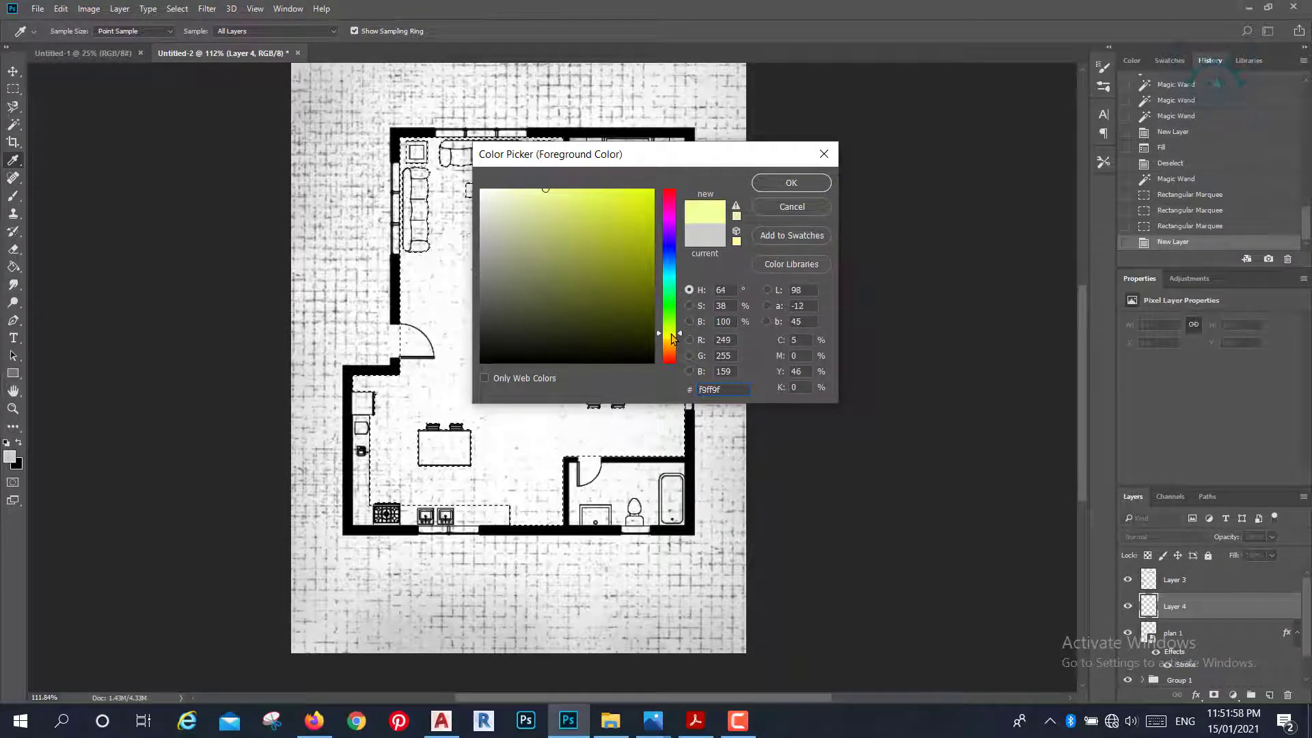
click(780, 183)
Brush pale yellow over the living, dining and kitchen floor on Layer 4, then deselect.
key(b)
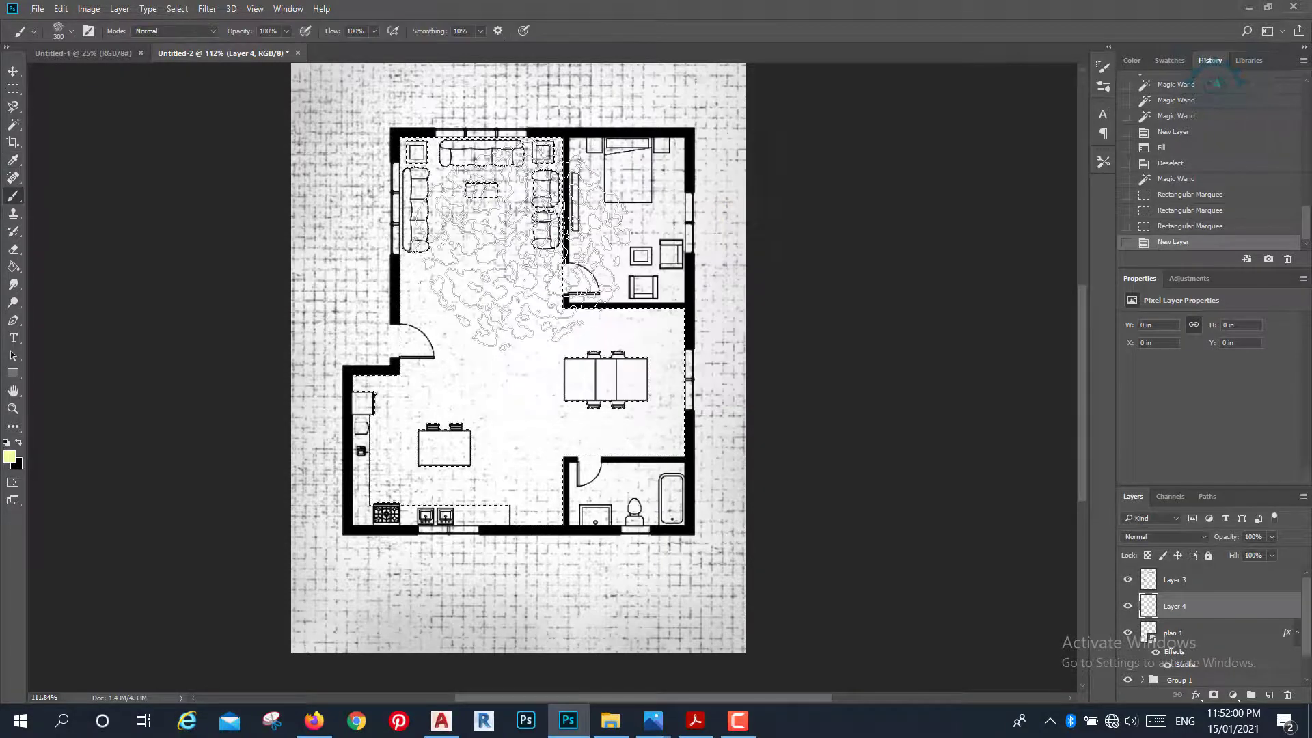
click(482, 236)
drag(448, 356, 502, 294)
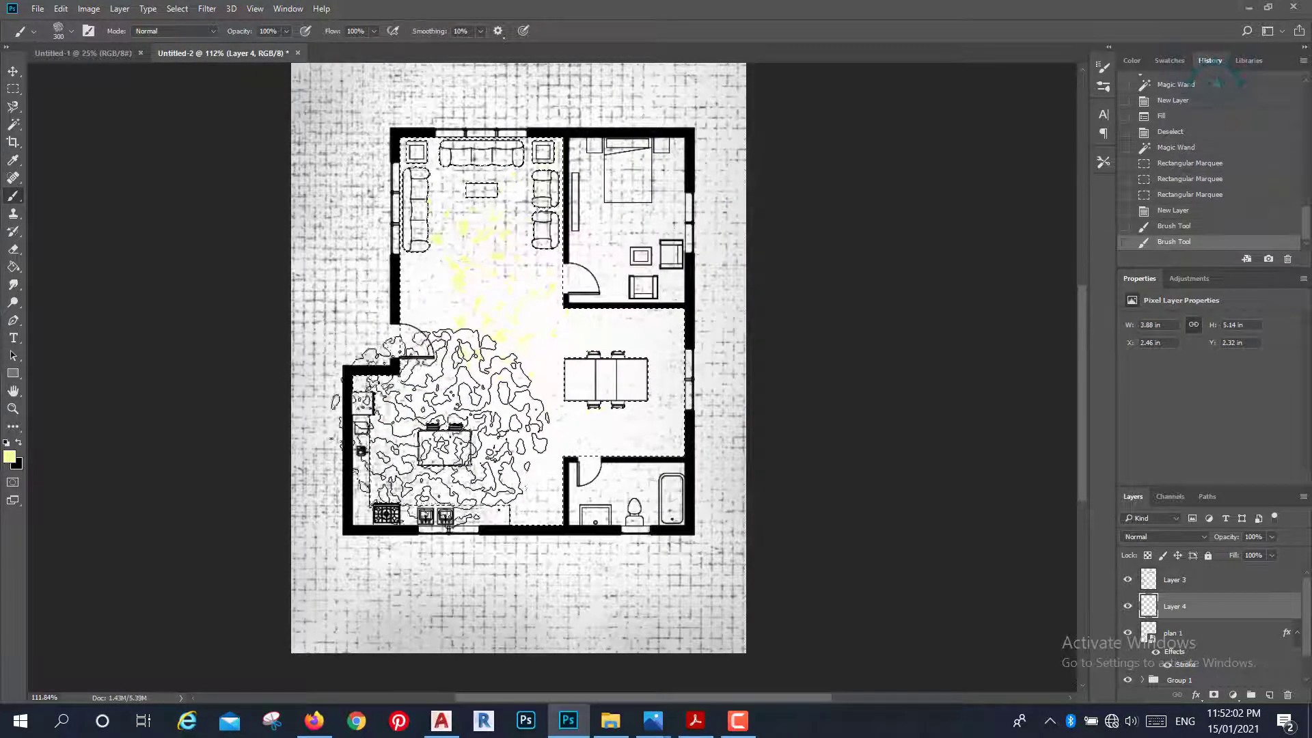
mouse_move(635, 363)
mouse_down()
mouse_move(420, 379)
mouse_move(478, 198)
mouse_move(547, 123)
mouse_move(527, 348)
mouse_move(601, 383)
mouse_move(483, 454)
mouse_move(440, 410)
mouse_move(483, 440)
mouse_move(471, 253)
mouse_move(533, 102)
mouse_move(460, 381)
mouse_move(629, 439)
mouse_move(619, 420)
mouse_up()
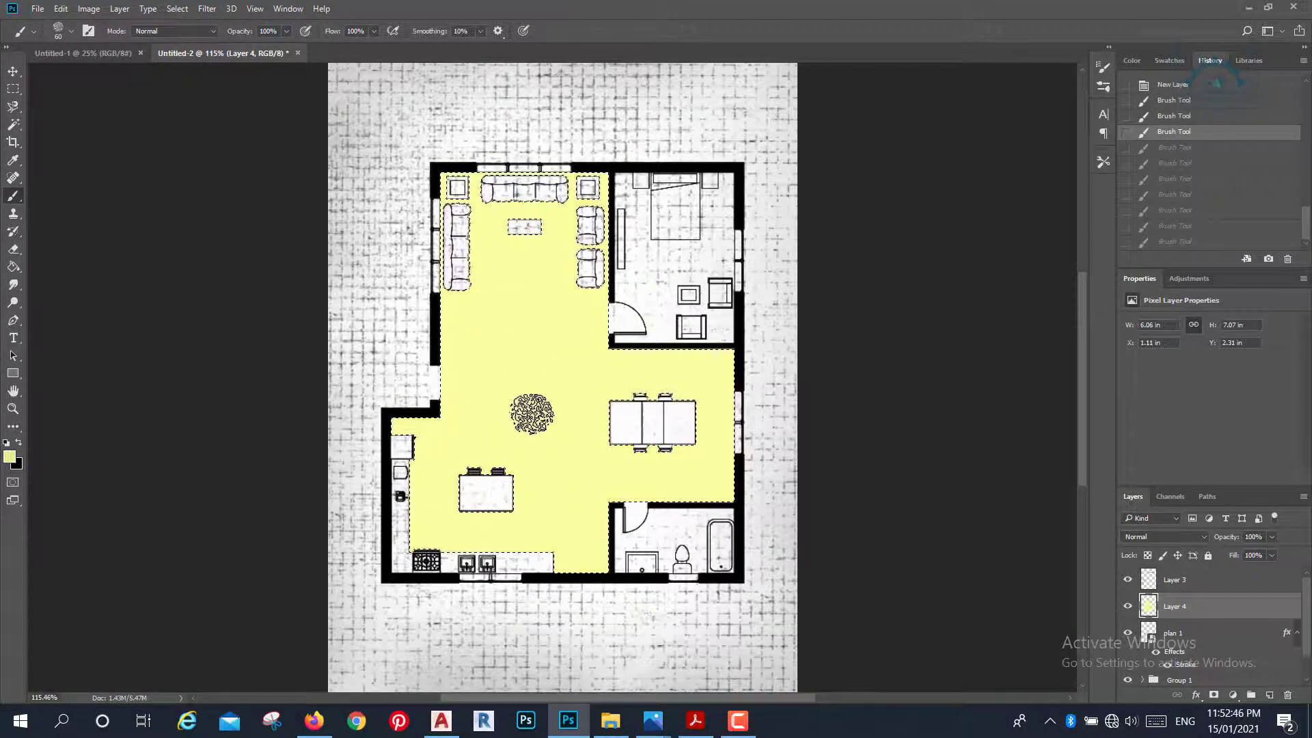
key(ctrl+d)
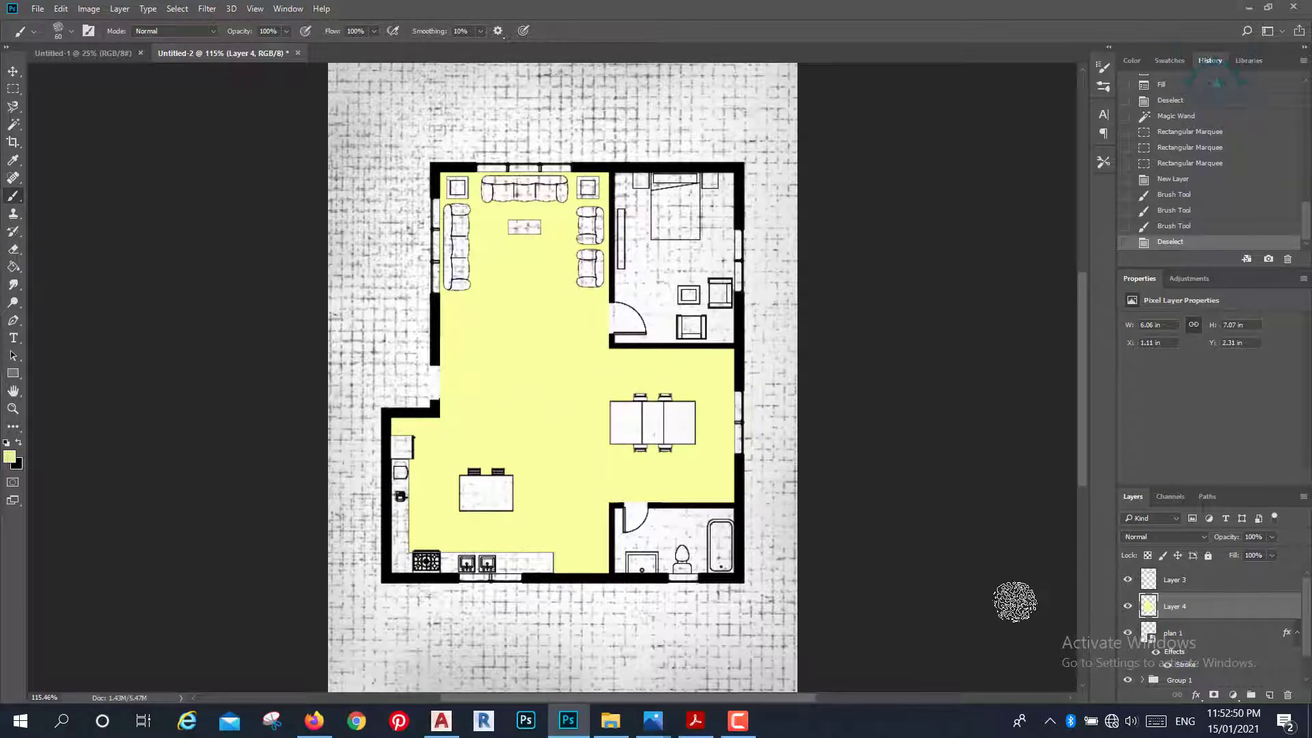
click(1206, 635)
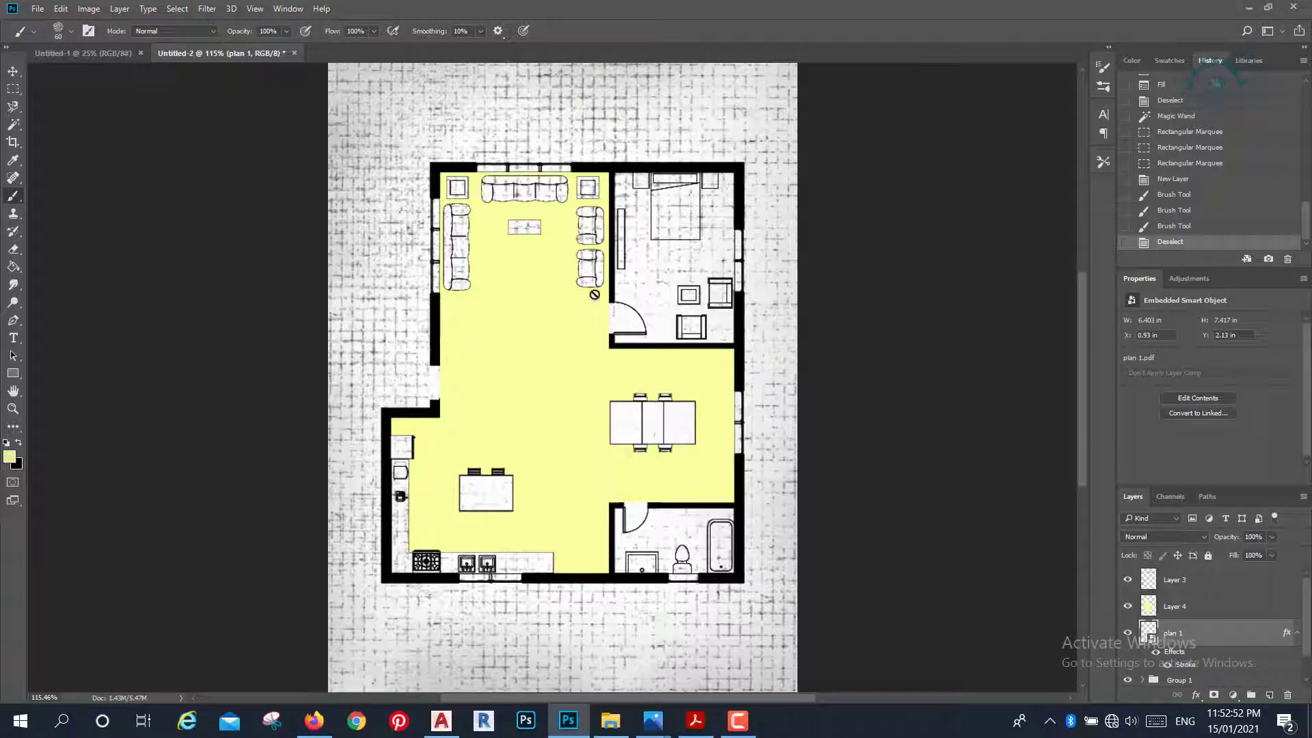
Magic Wand-select the bedroom floor and add new Layer 5.
click(15, 125)
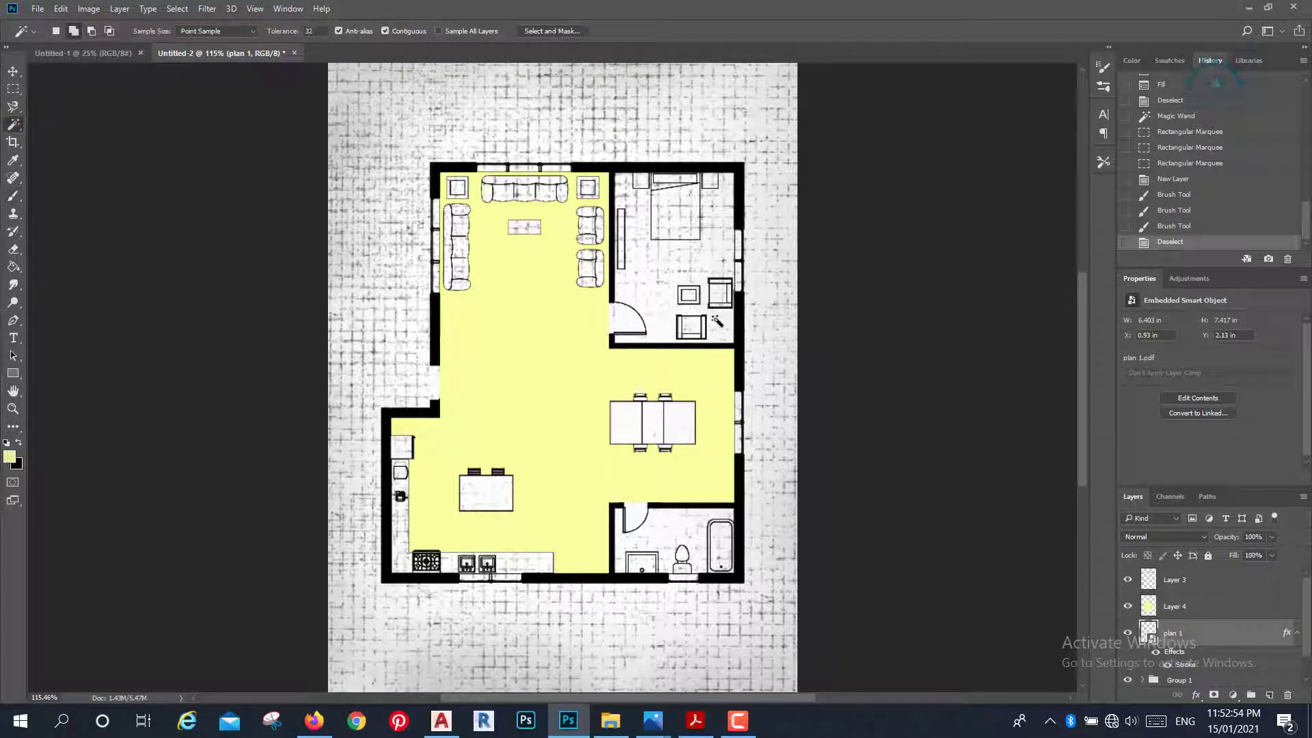
scroll(731, 258, up, 2)
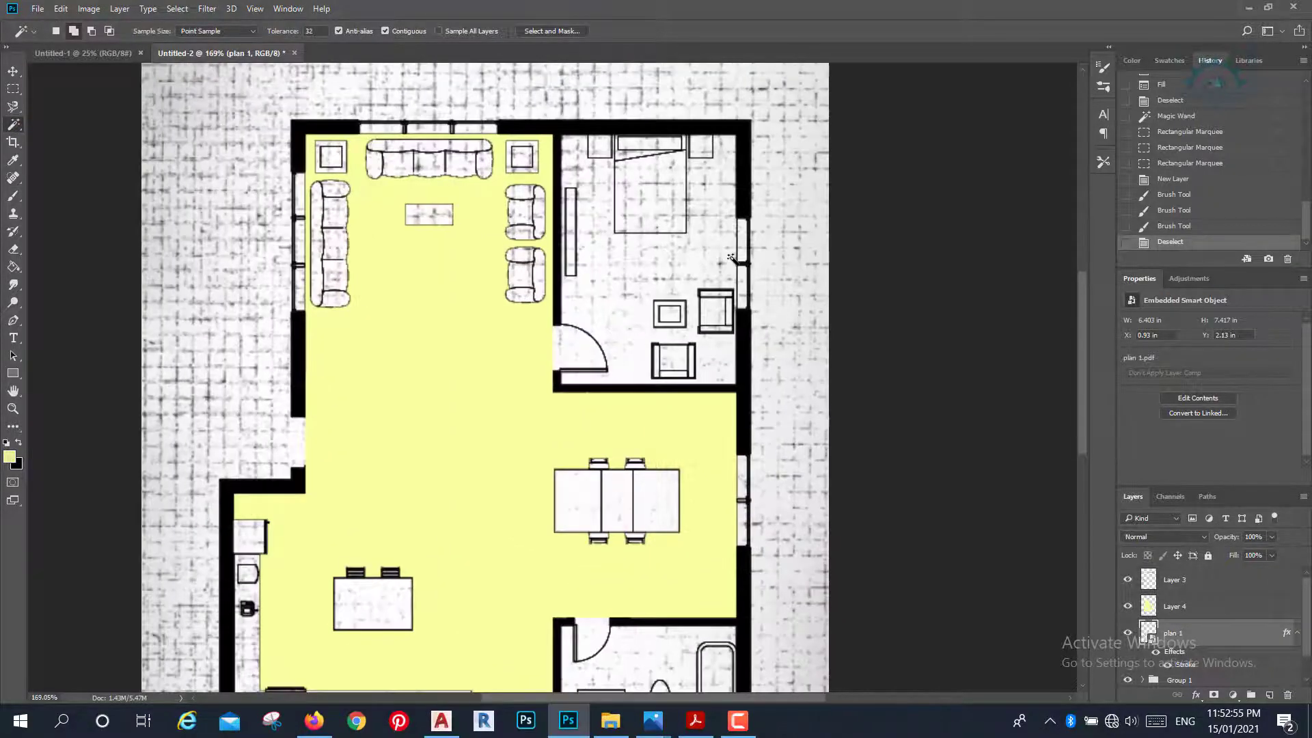
click(645, 260)
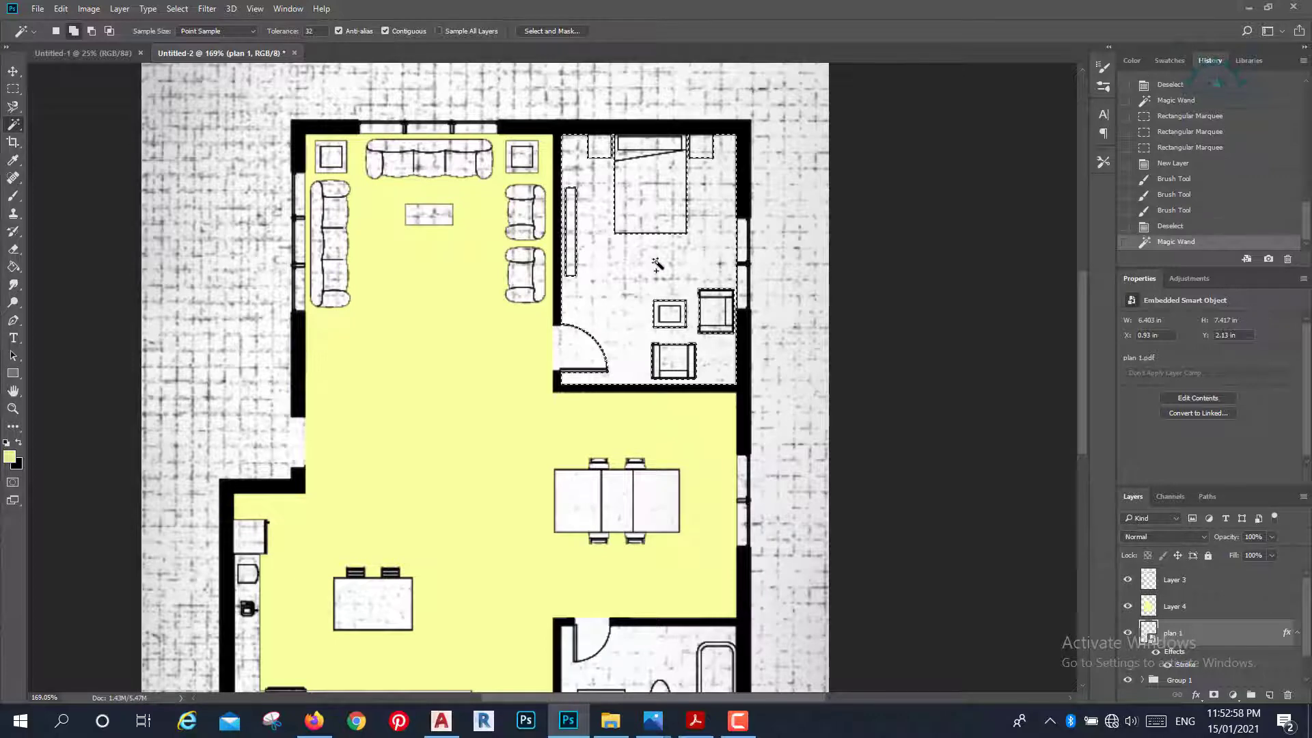
scroll(661, 280, up, 2)
scroll(662, 283, down, 1)
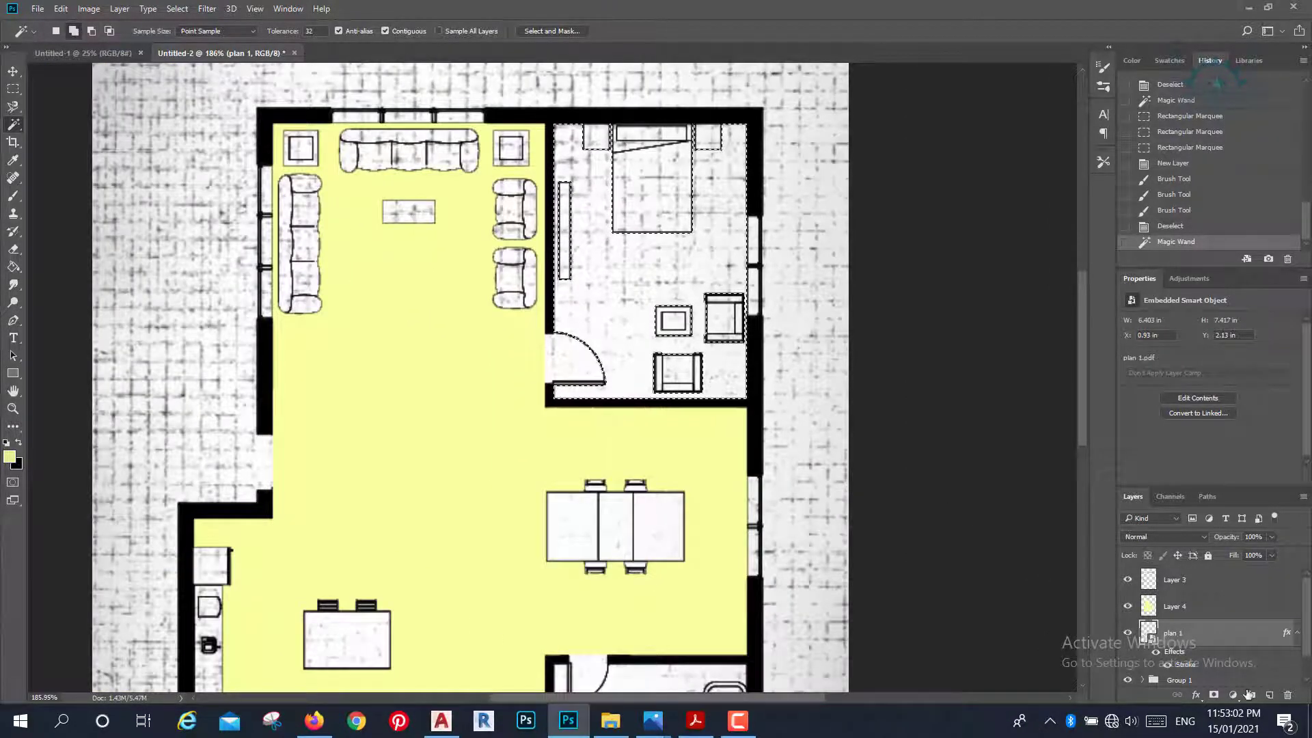
click(1250, 695)
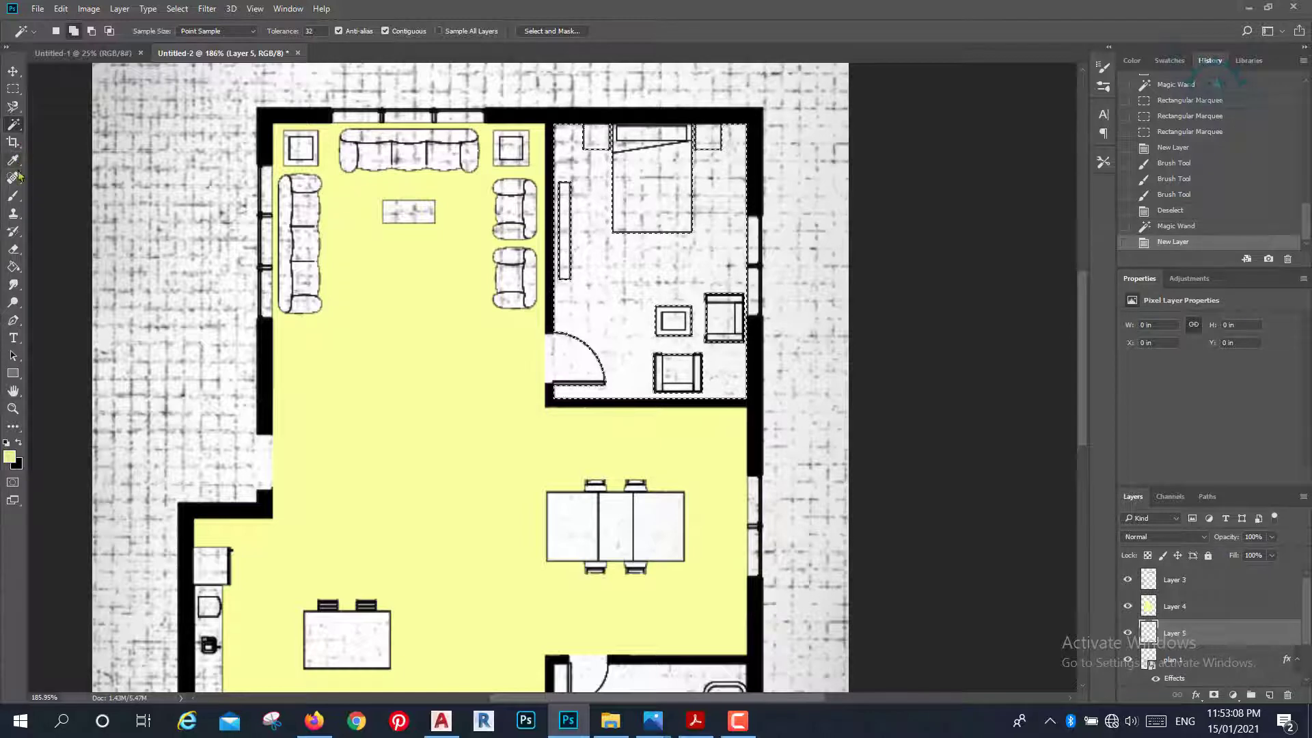
With the Brush tool, set the foreground colour to light orange ffbf80.
click(14, 197)
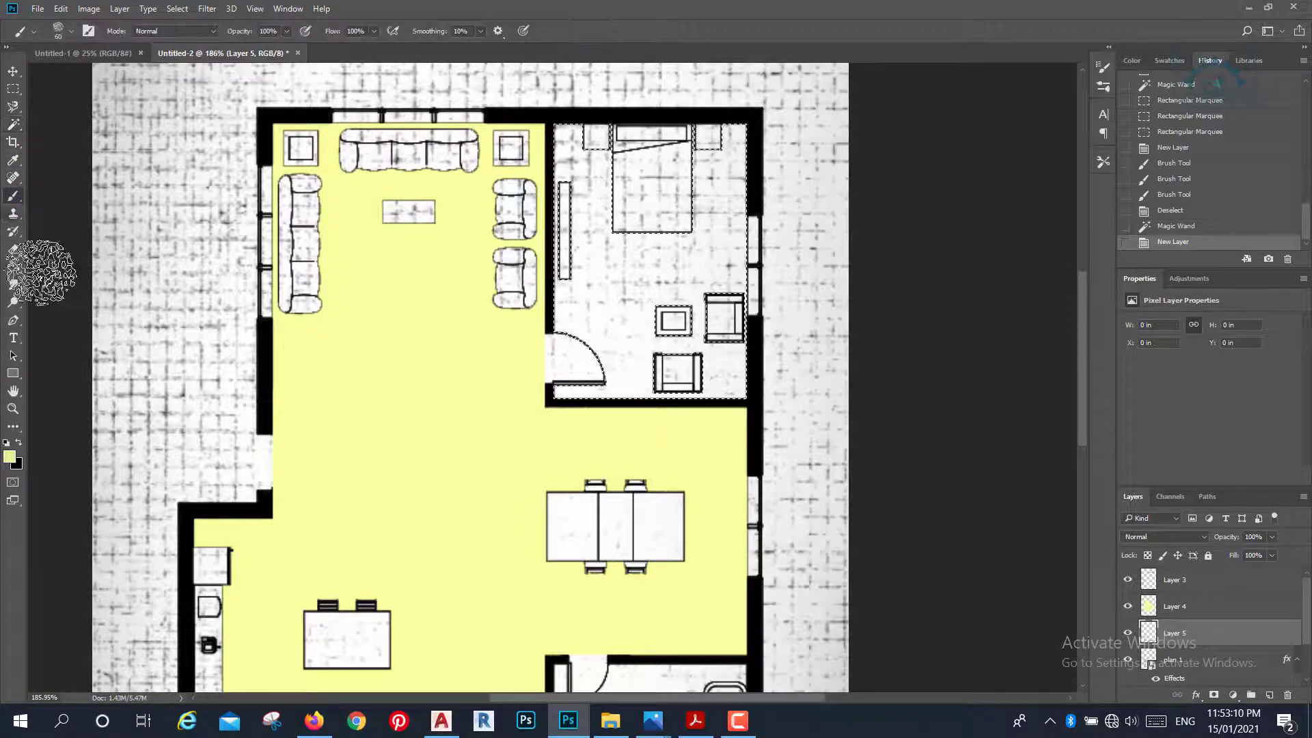
click(10, 456)
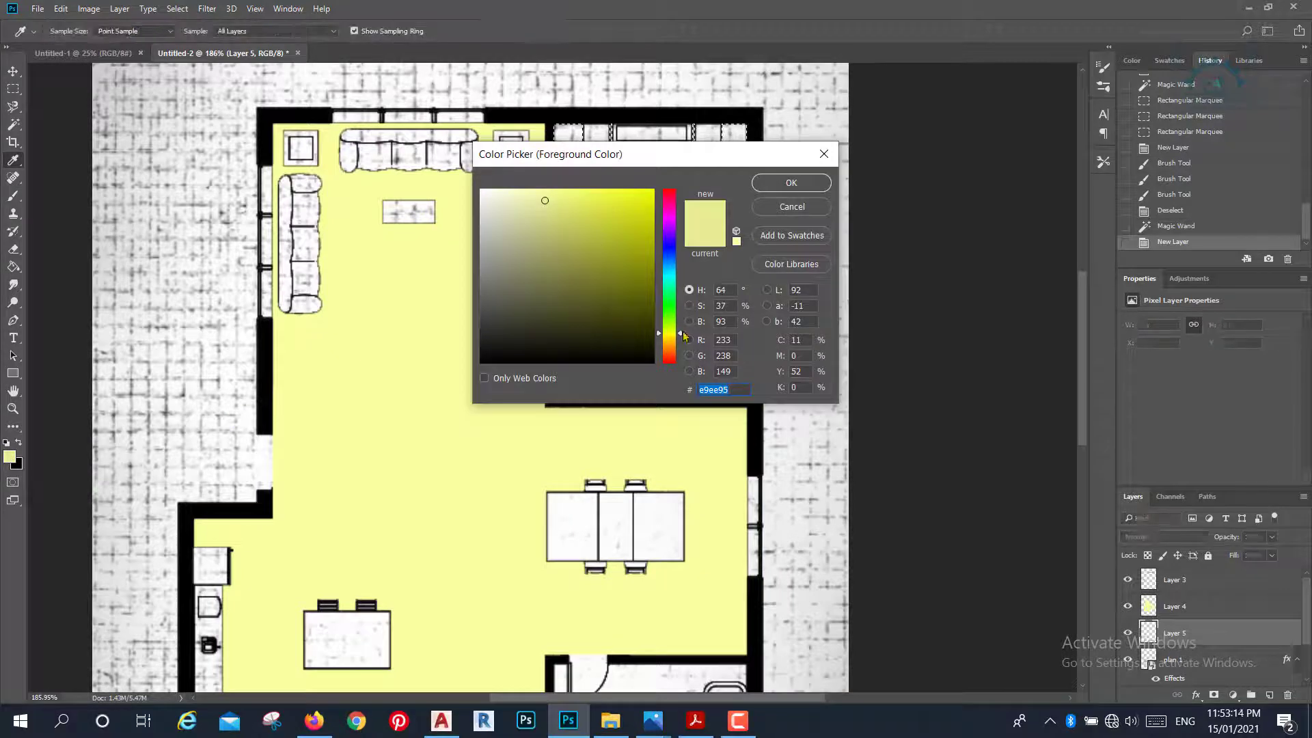
drag(683, 333, 683, 339)
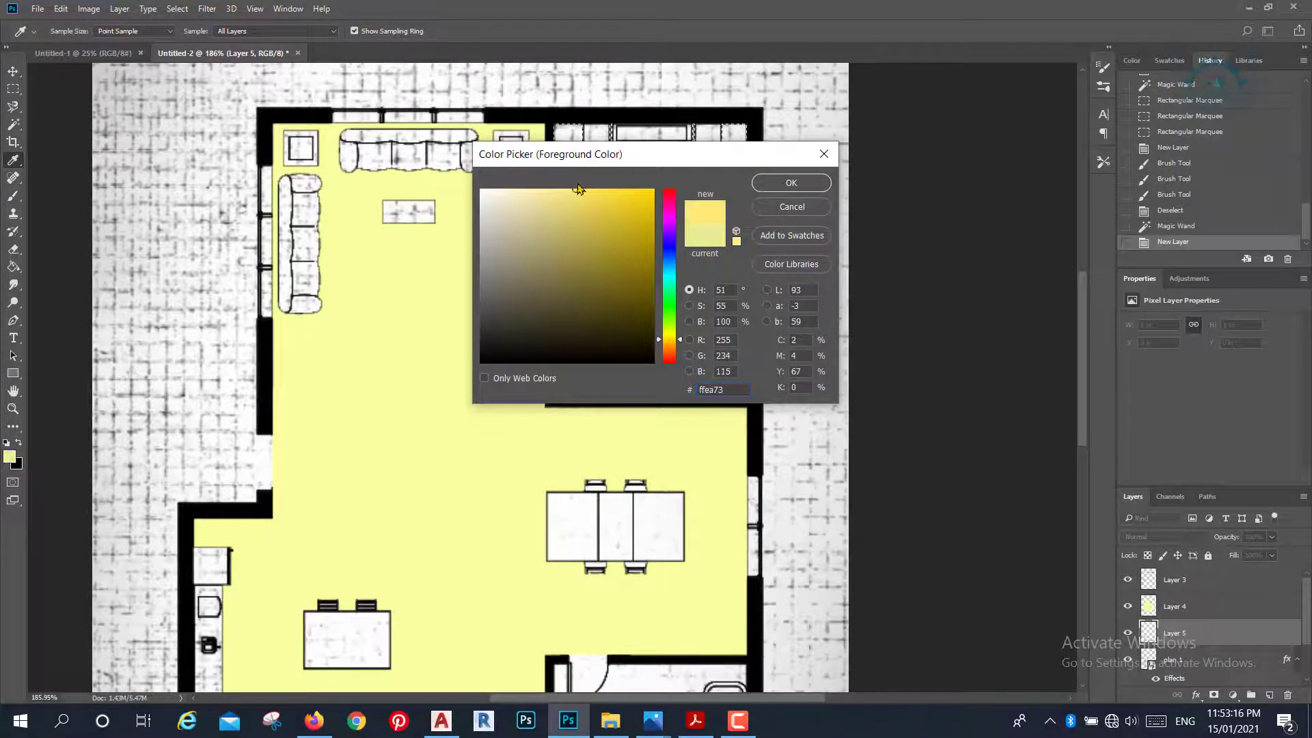
mouse_move(596, 187)
mouse_down()
mouse_move(577, 217)
mouse_move(551, 195)
mouse_up()
drag(680, 332, 670, 344)
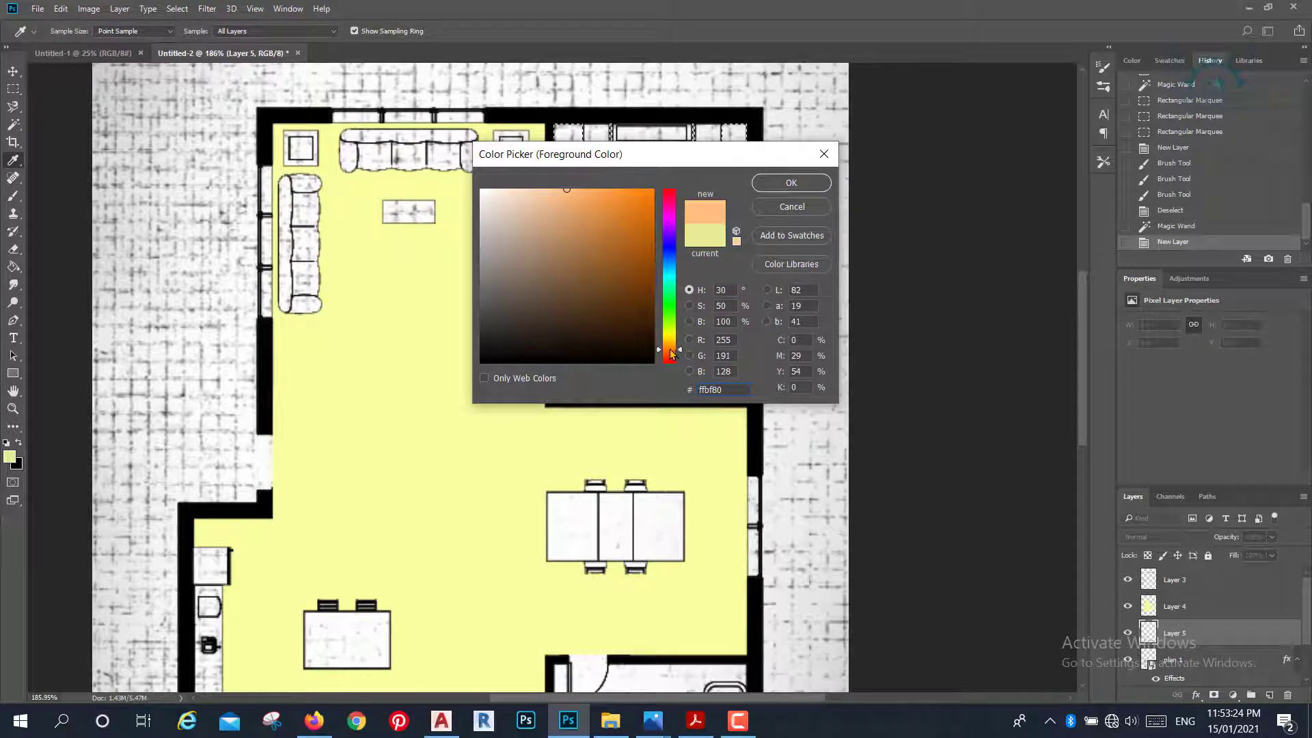
Paint the selected bedroom floor light orange on Layer 5.
click(792, 182)
key(b)
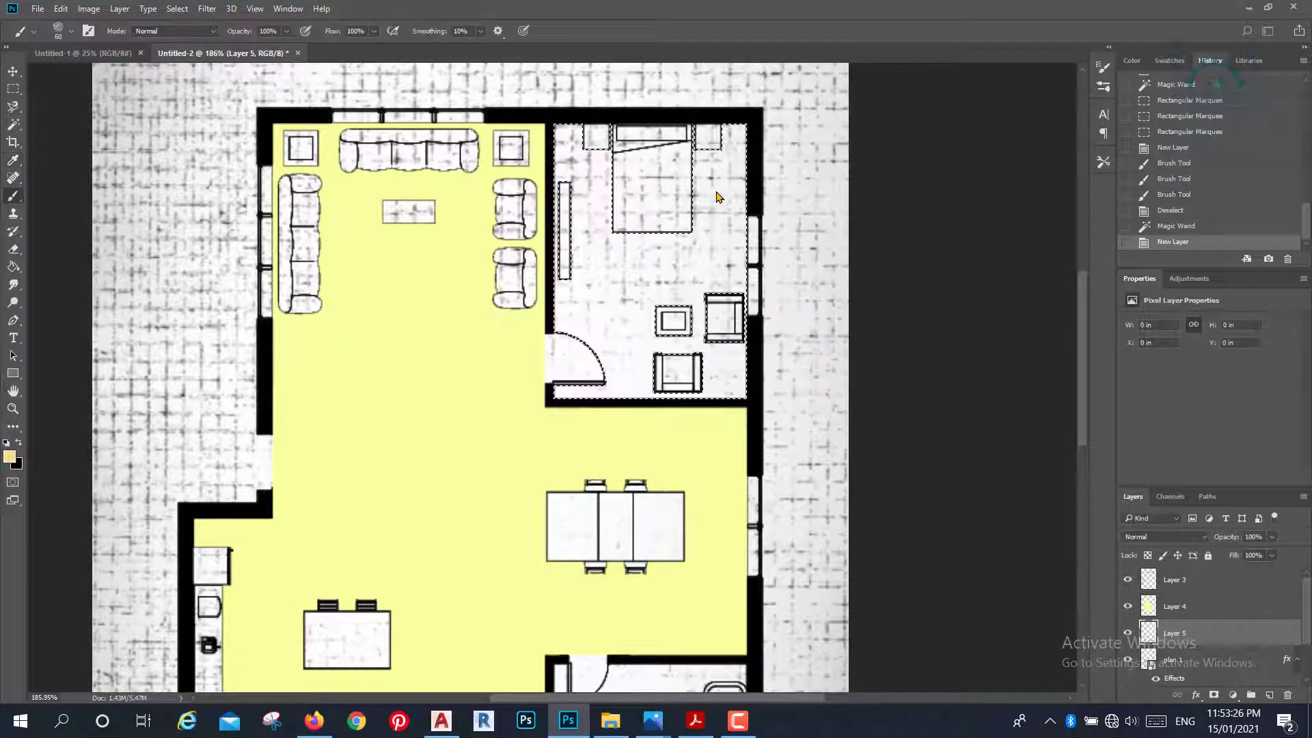
drag(700, 147, 738, 188)
mouse_move(608, 174)
mouse_down()
mouse_move(577, 155)
mouse_move(777, 191)
mouse_move(777, 357)
mouse_move(597, 403)
mouse_move(702, 284)
mouse_move(691, 366)
mouse_move(679, 249)
mouse_move(605, 245)
mouse_up()
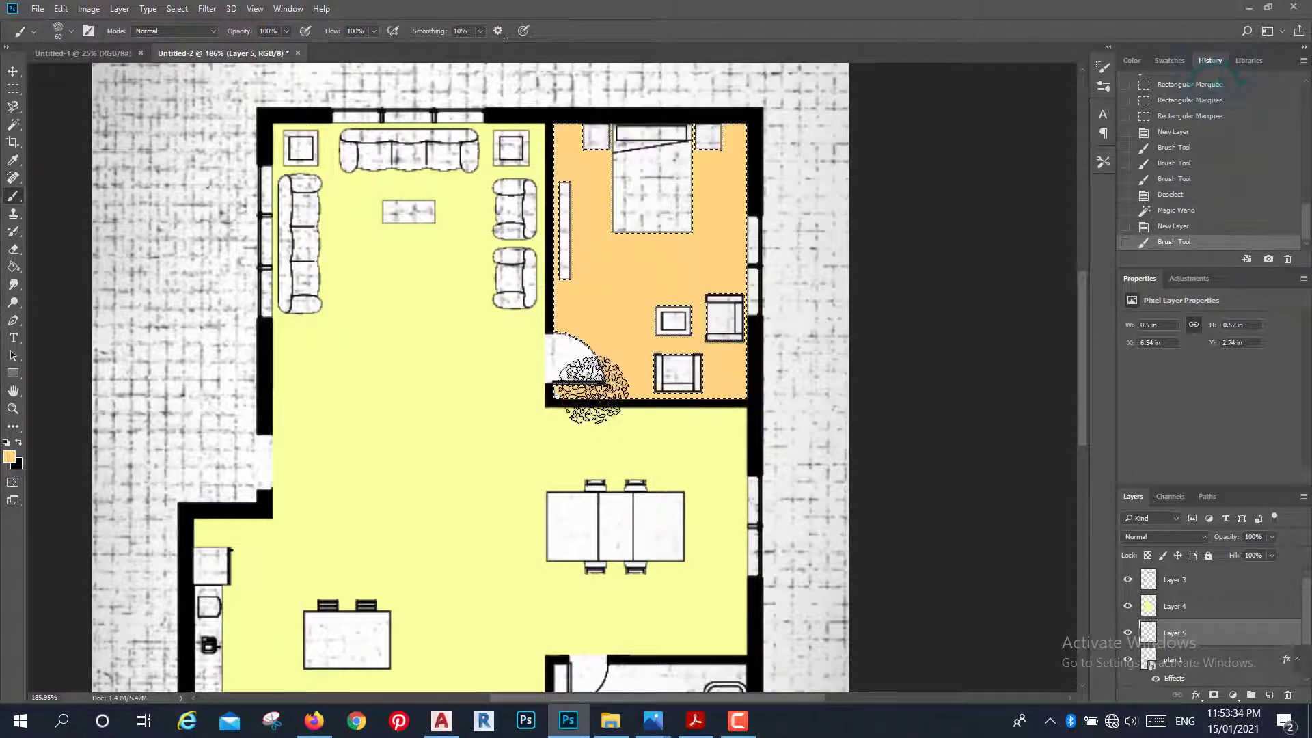
click(574, 369)
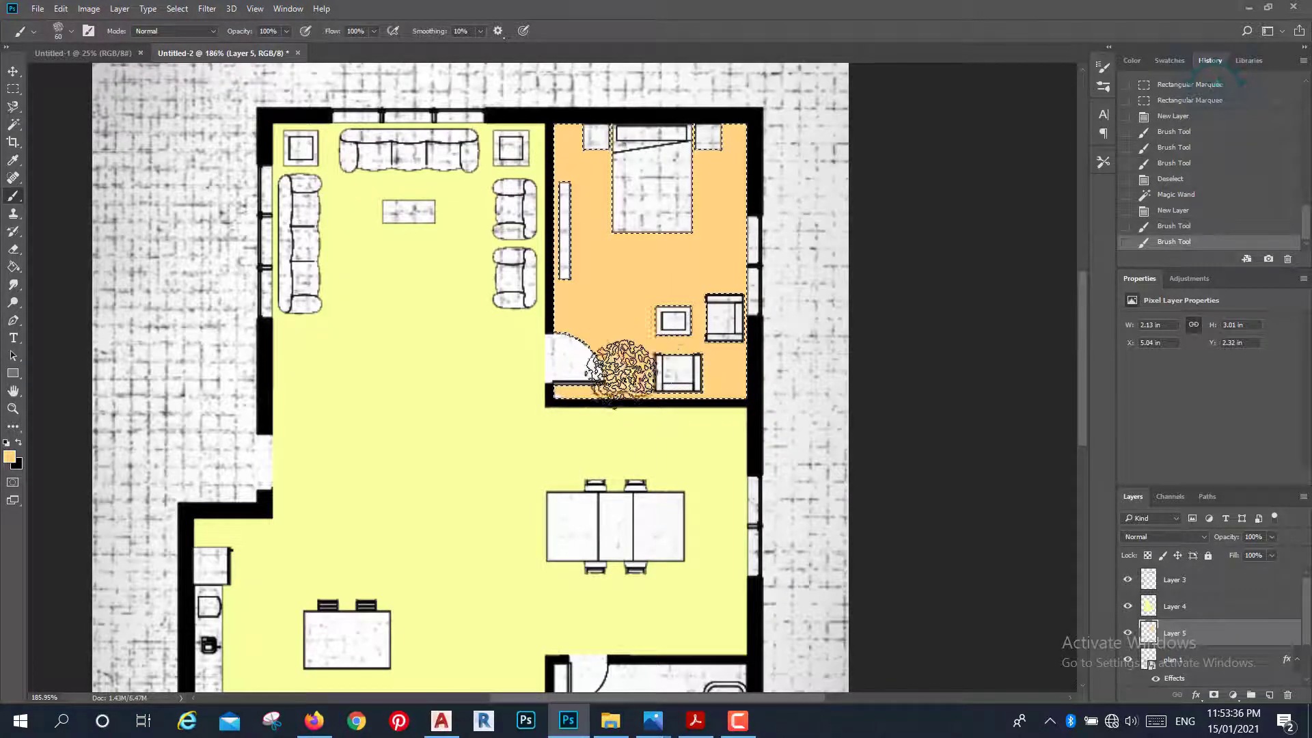
Try Magic Wand-selecting the white door swing on plan 1, then clear the selection.
click(1199, 660)
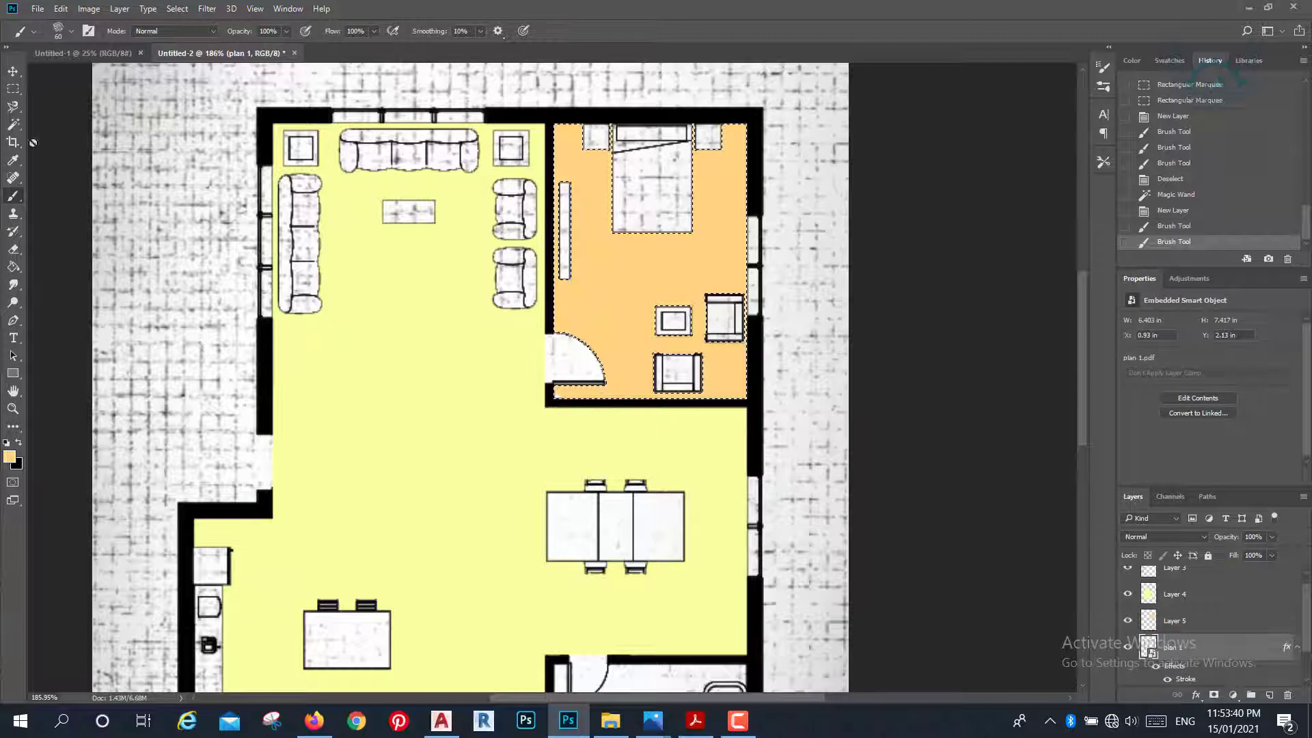
click(14, 126)
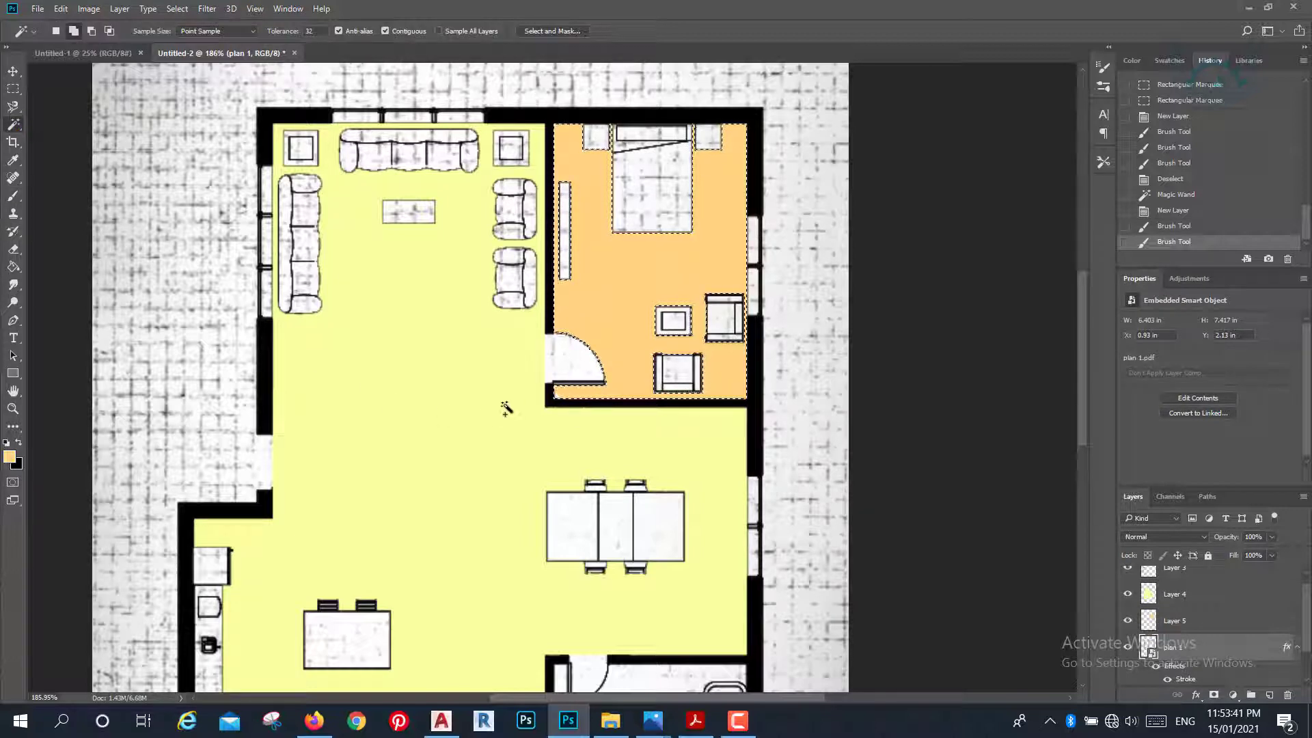
scroll(573, 367, up, 3)
click(573, 366)
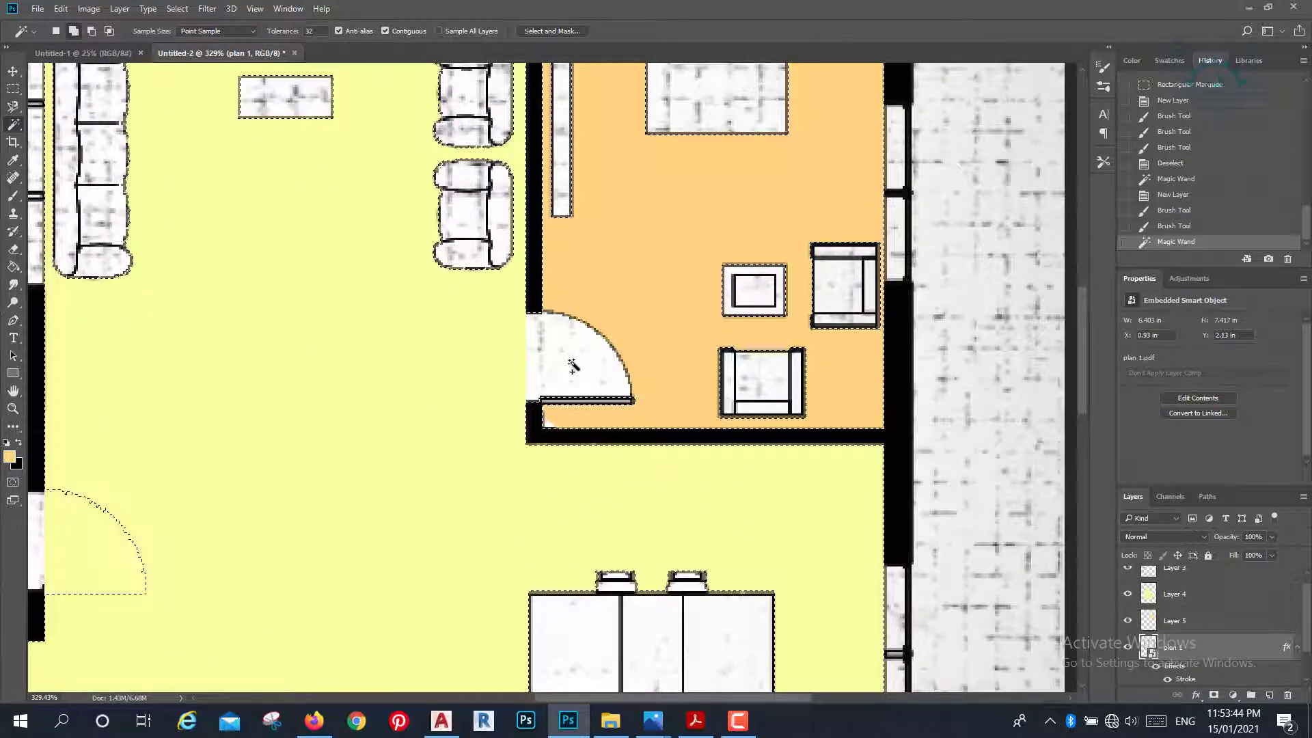
scroll(572, 366, down, 2)
click(588, 380)
scroll(568, 368, down, 3)
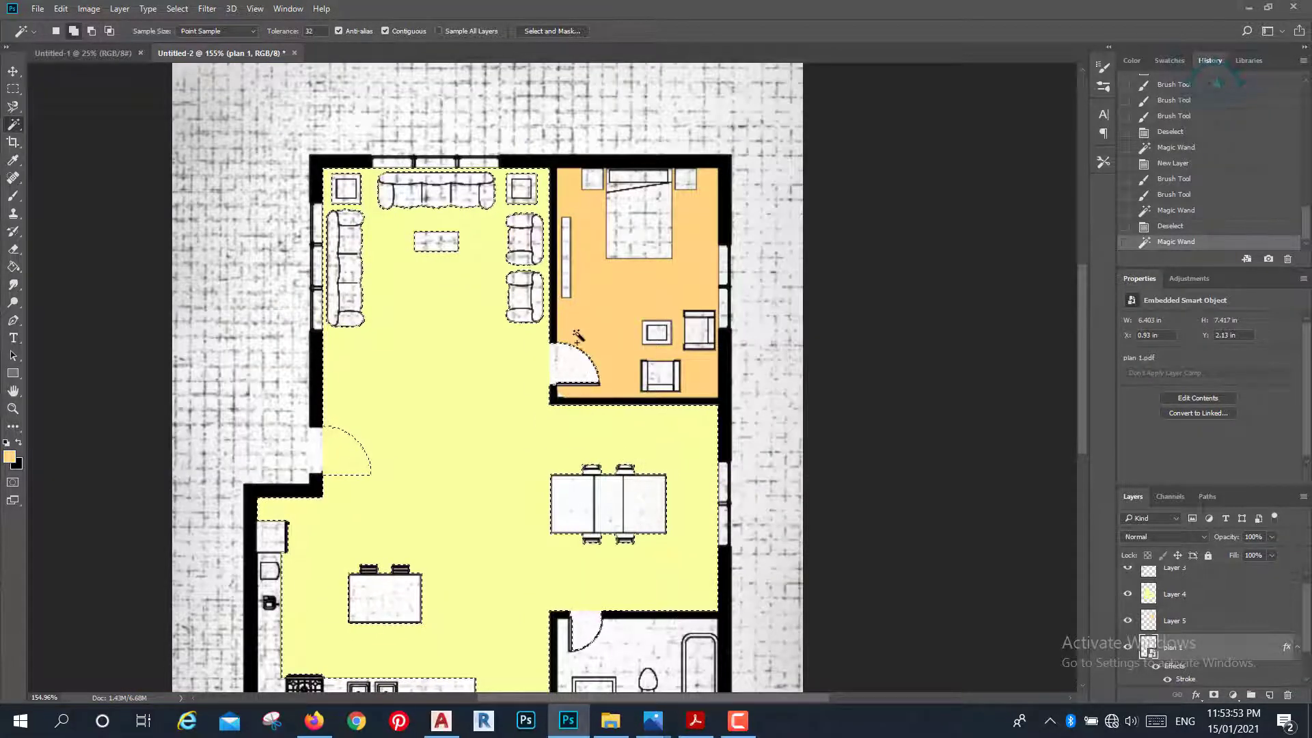
scroll(578, 370, up, 2)
scroll(577, 370, up, 2)
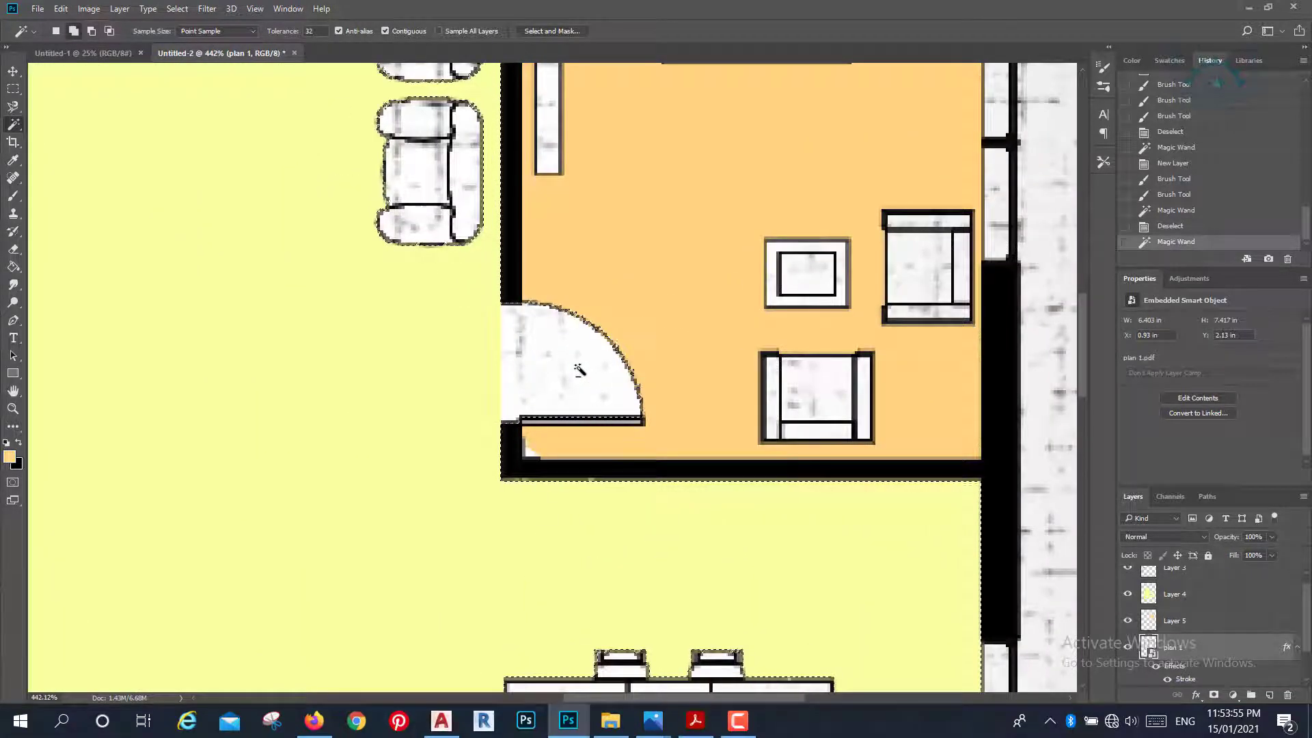
key(ctrl+d)
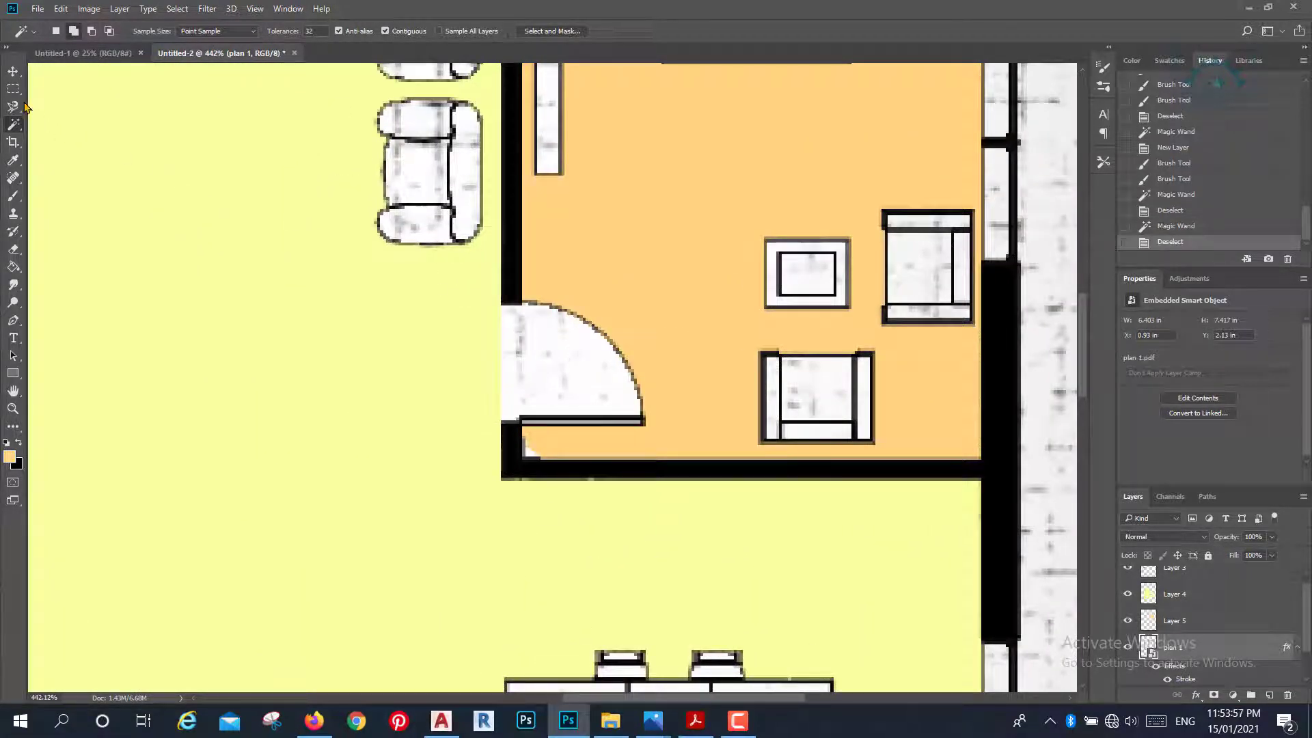
click(15, 107)
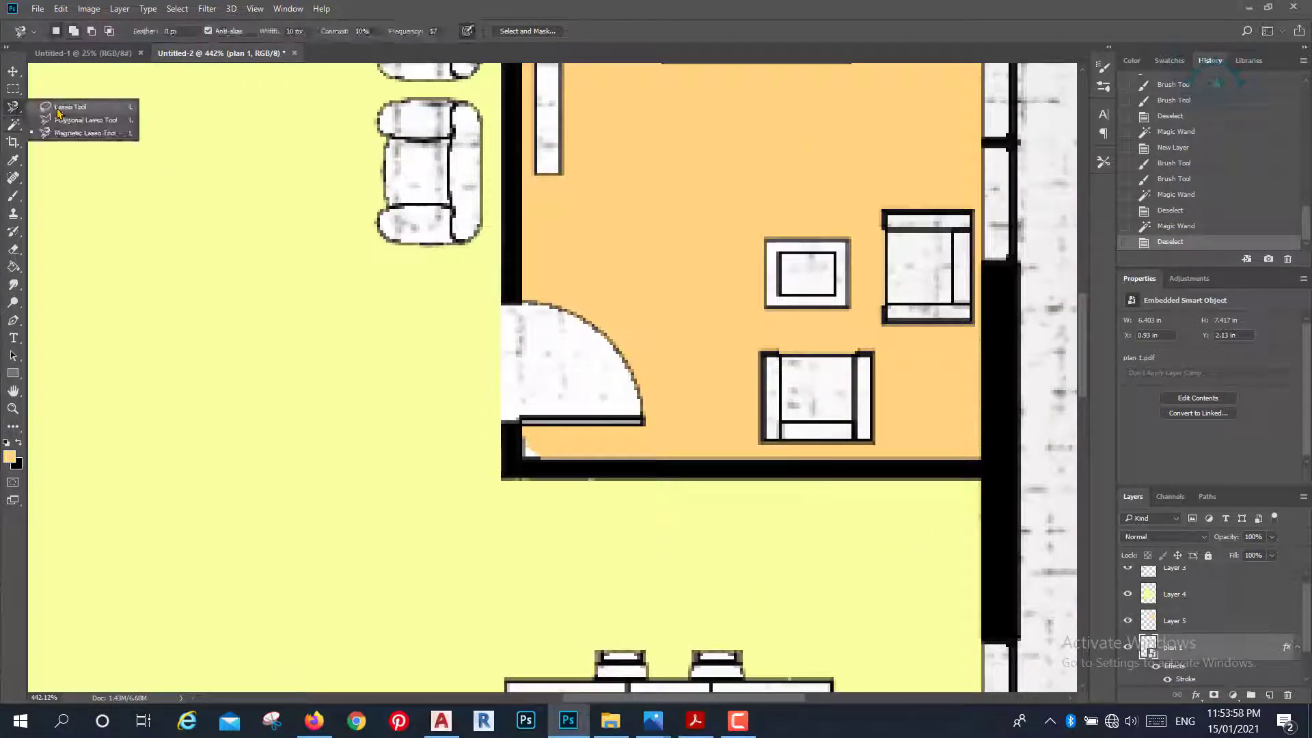
Lasso the bedroom door swing, paint it orange on new Layer 6, add a shrub stamp, and deselect.
click(88, 136)
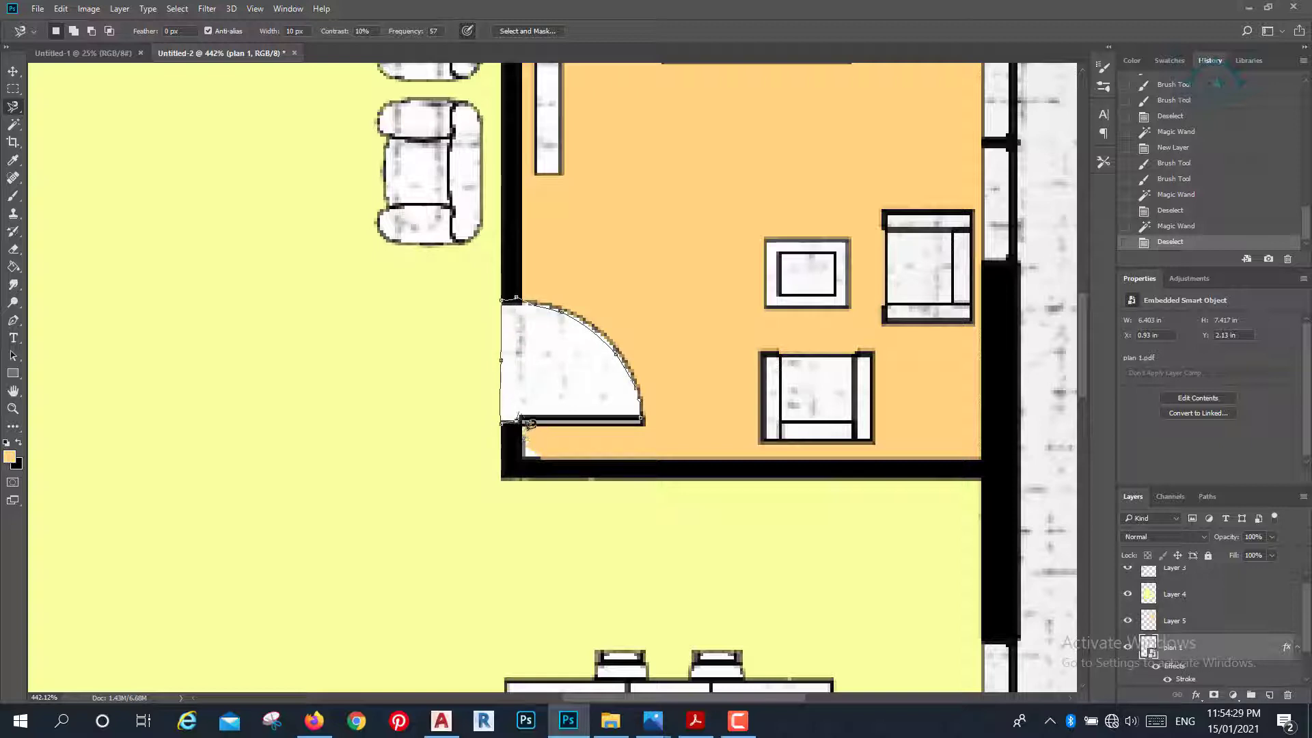
click(653, 429)
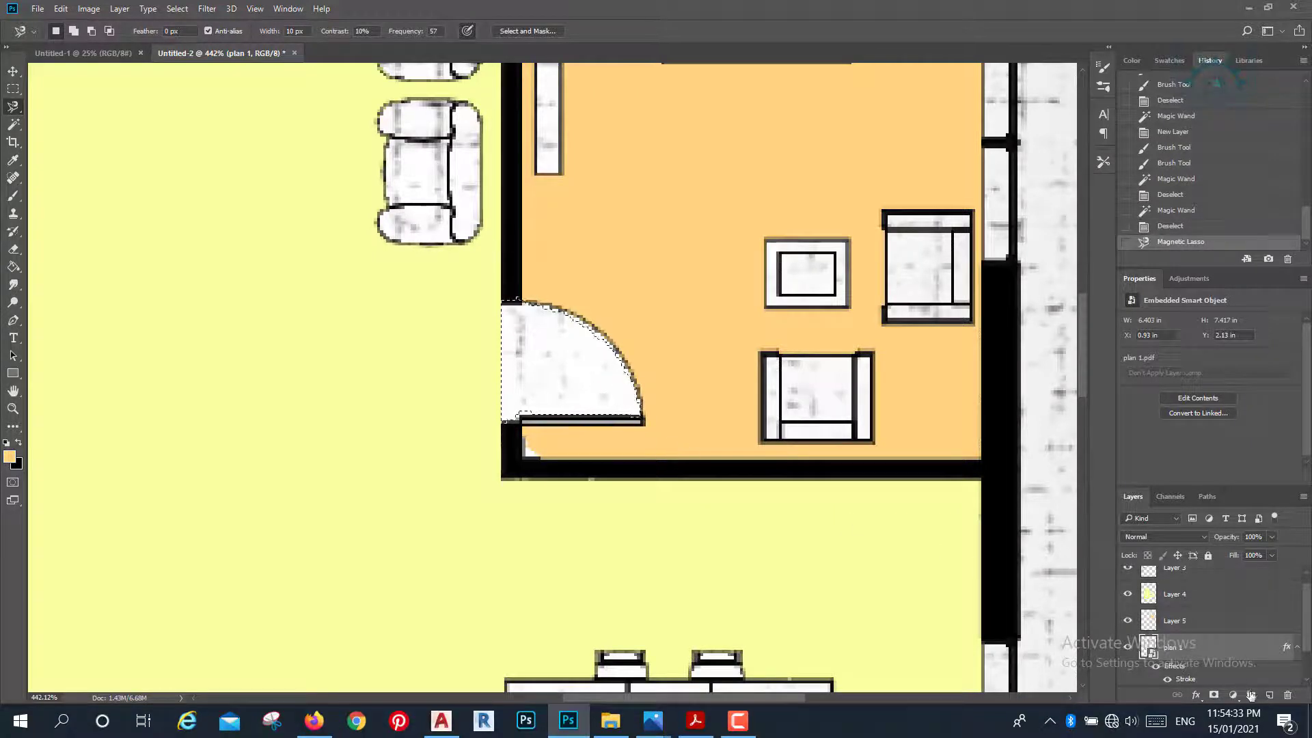
click(1269, 695)
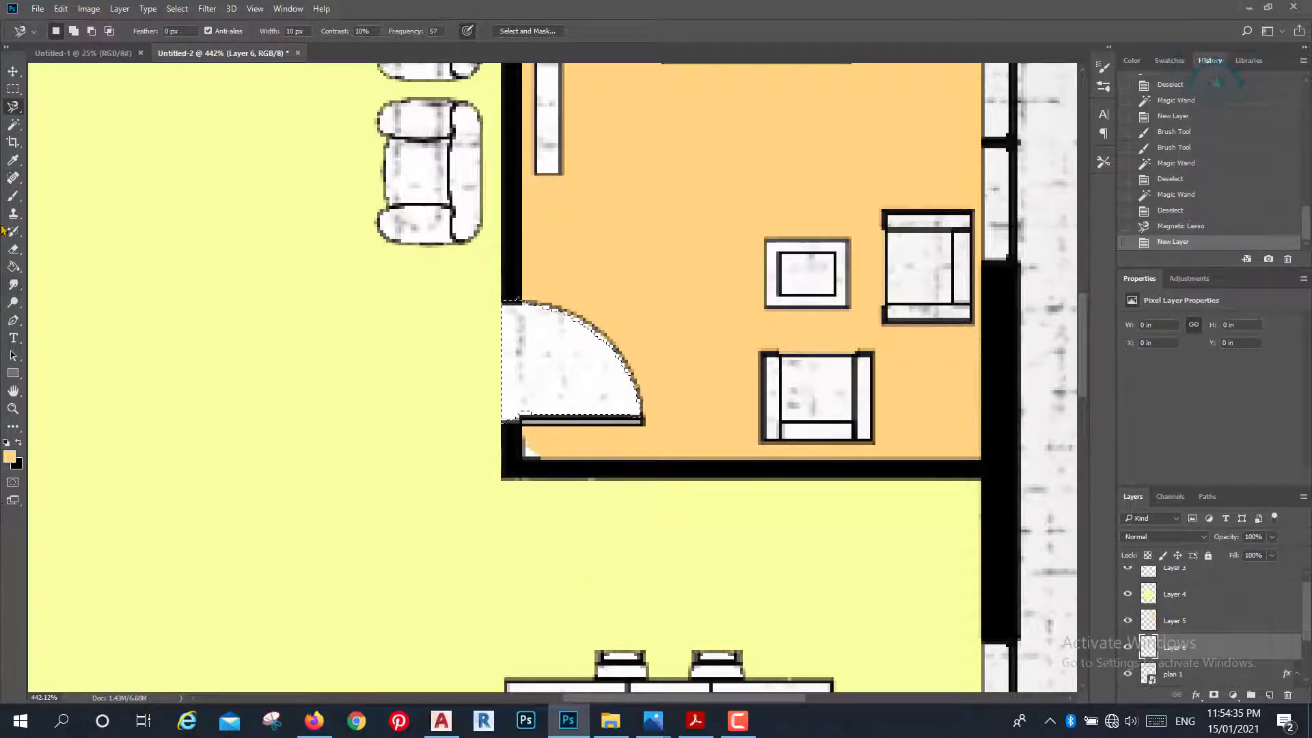
click(13, 196)
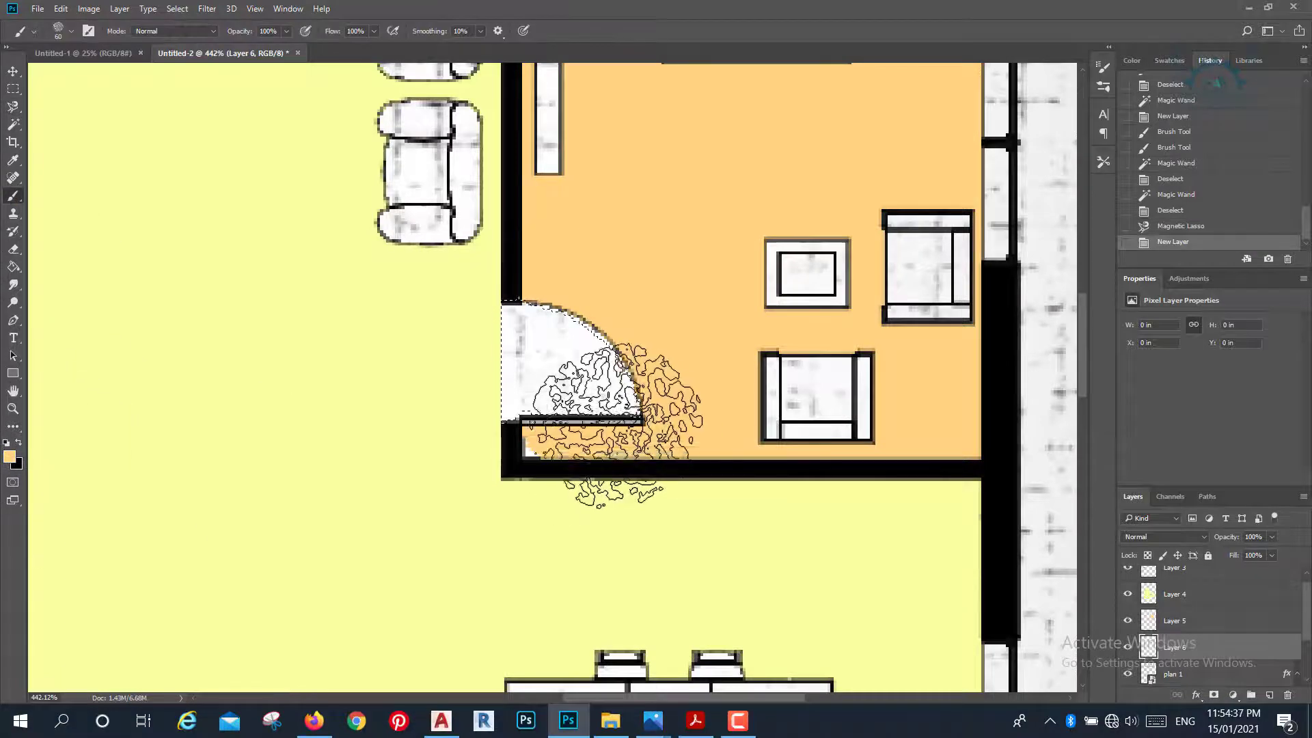
drag(563, 355, 601, 321)
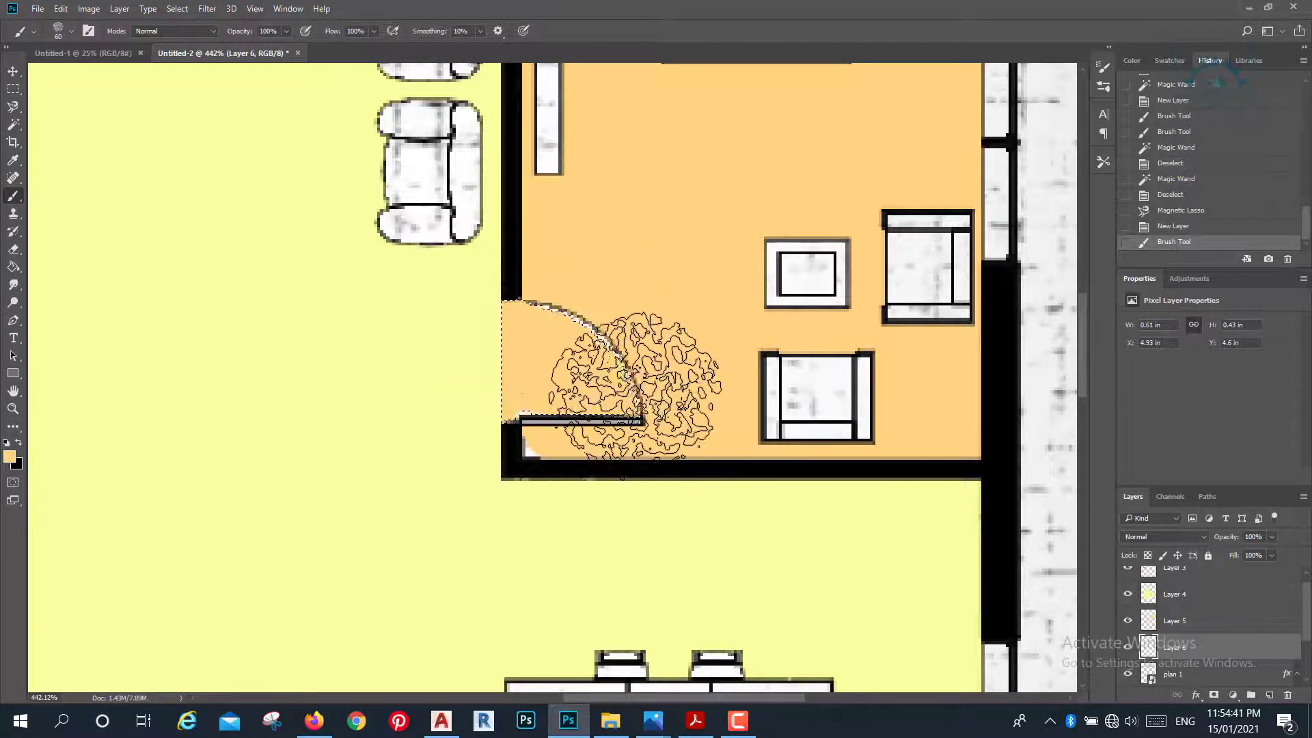
click(601, 382)
key(ctrl+d)
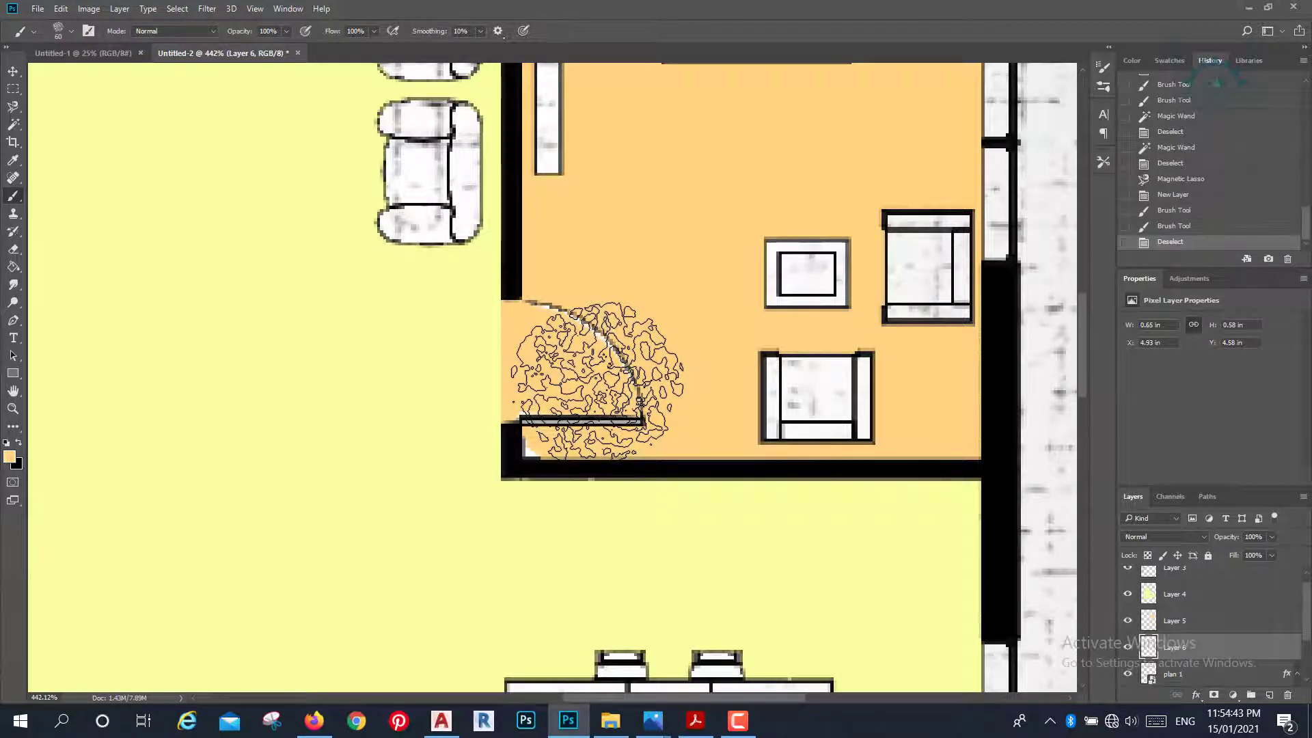
scroll(602, 383, down, 3)
Magic Wand-select the bathroom floor on plan 1 and add new Layer 7.
scroll(598, 383, down, 1)
scroll(615, 431, down, 1)
scroll(608, 458, down, 1)
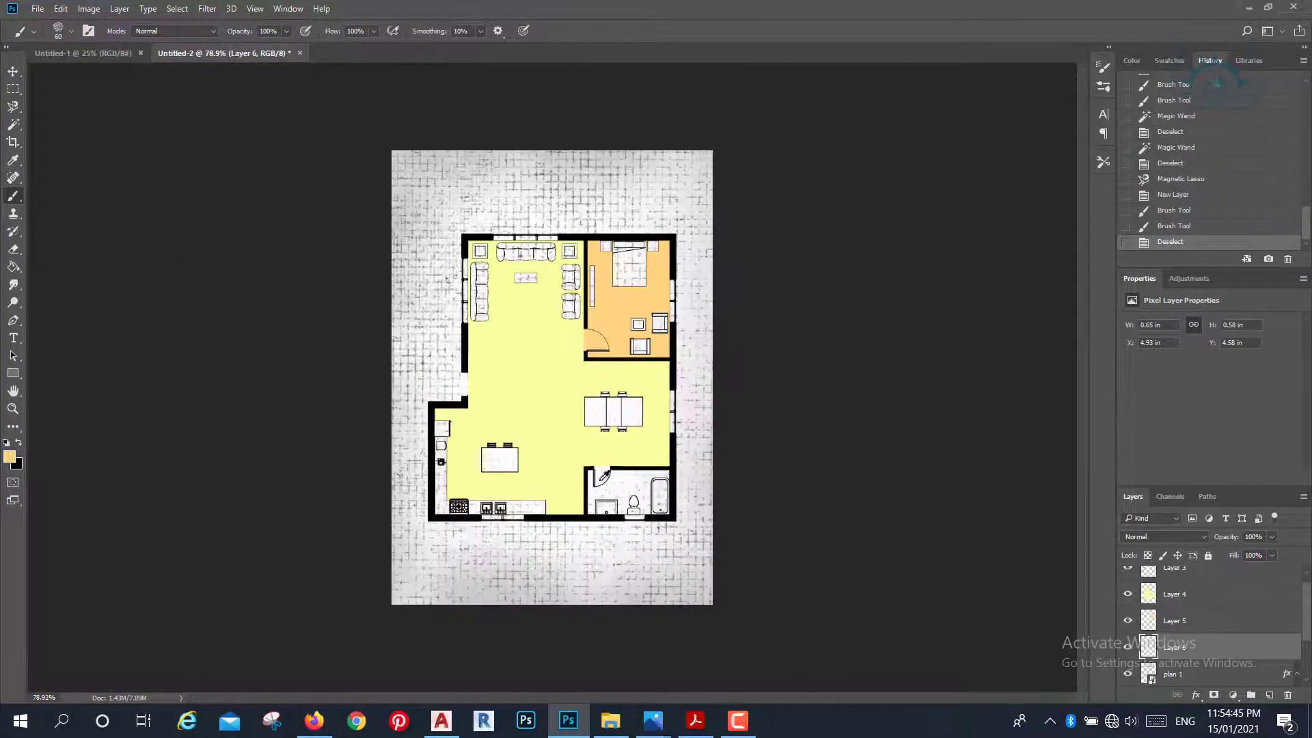
scroll(597, 476, down, 1)
scroll(577, 509, down, 1)
scroll(515, 557, up, 2)
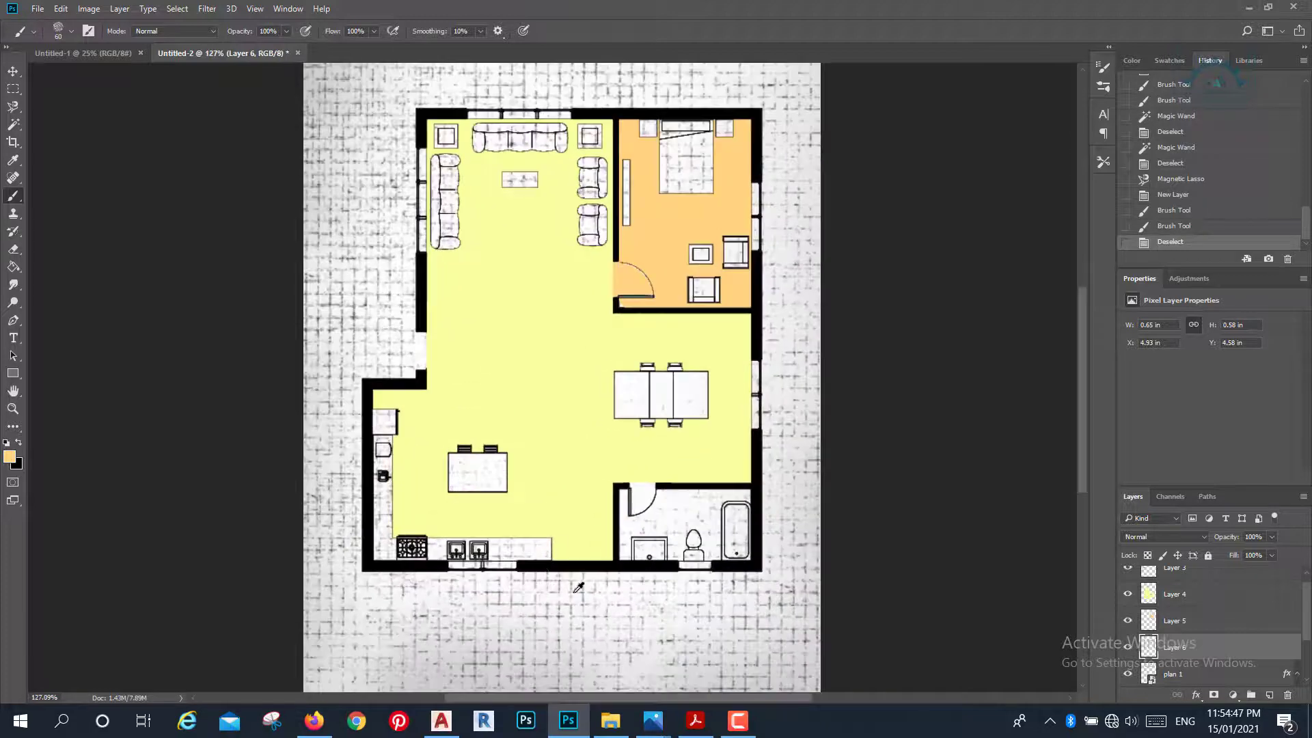
scroll(574, 586, up, 1)
scroll(643, 591, up, 1)
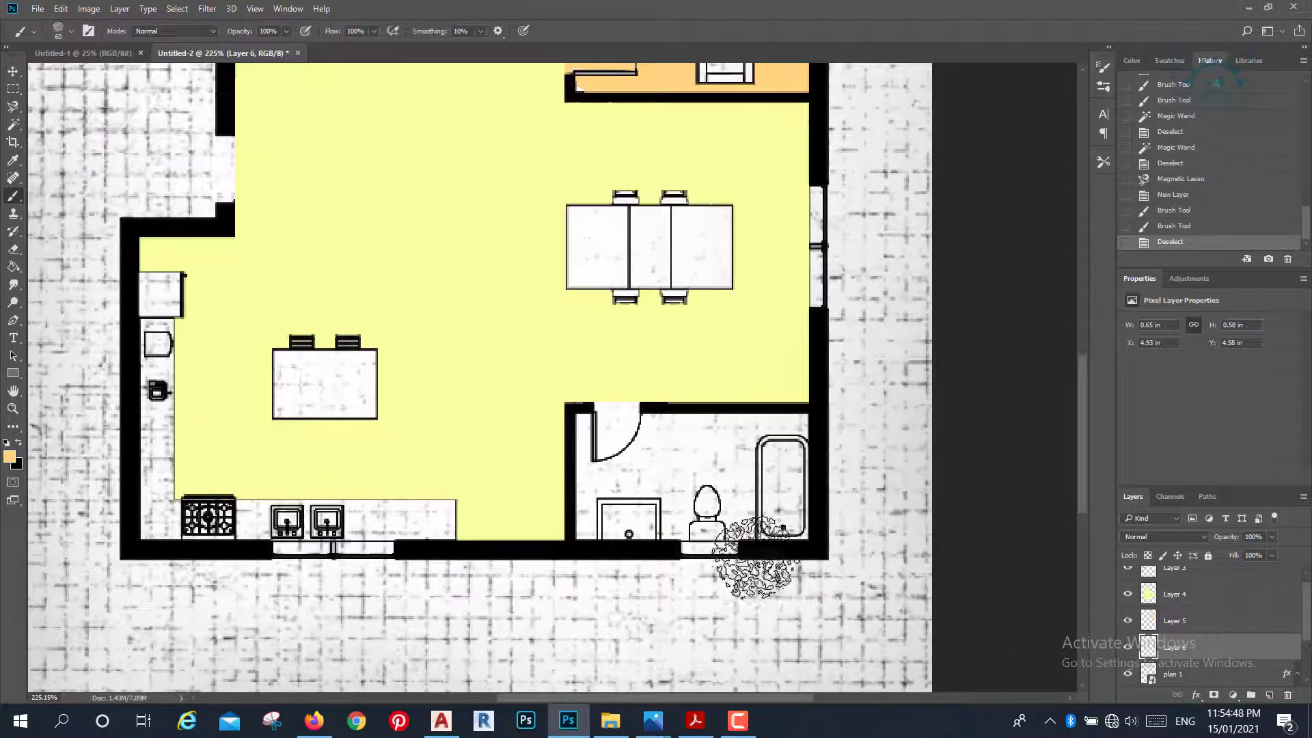
click(1203, 644)
click(1197, 623)
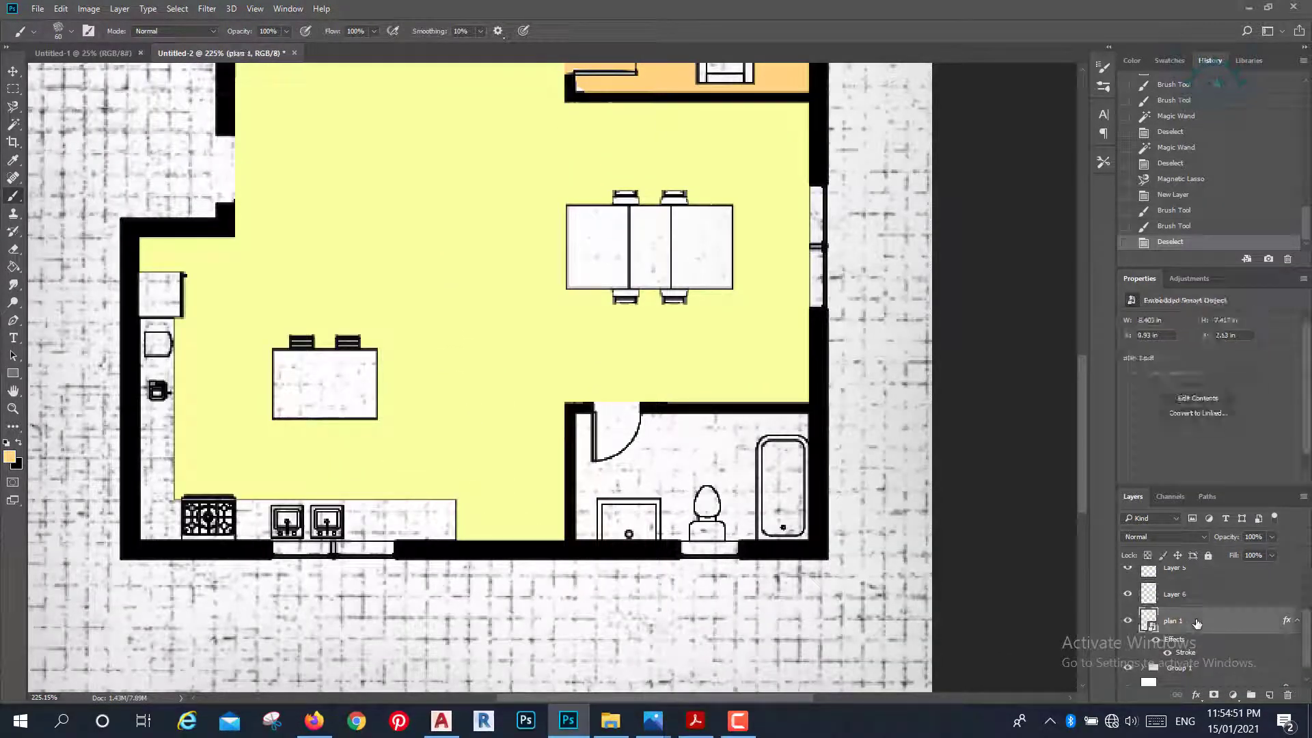
click(12, 124)
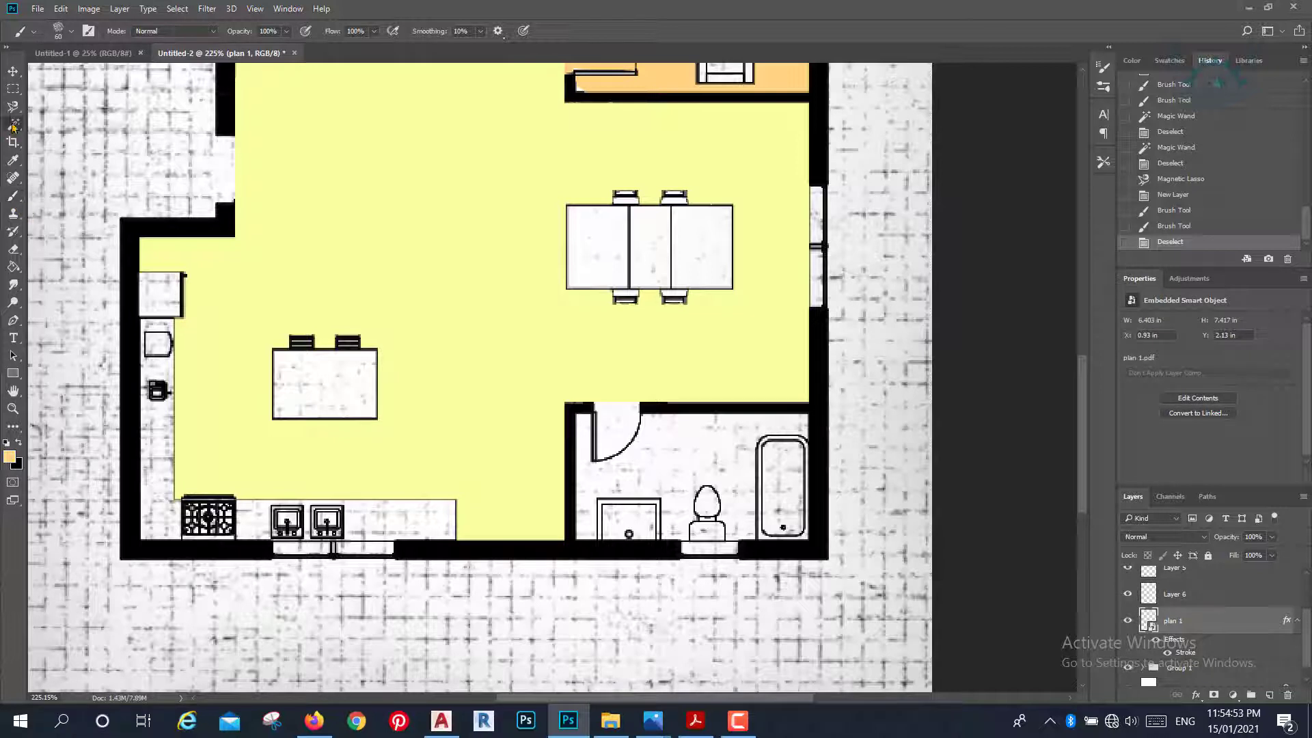
click(649, 478)
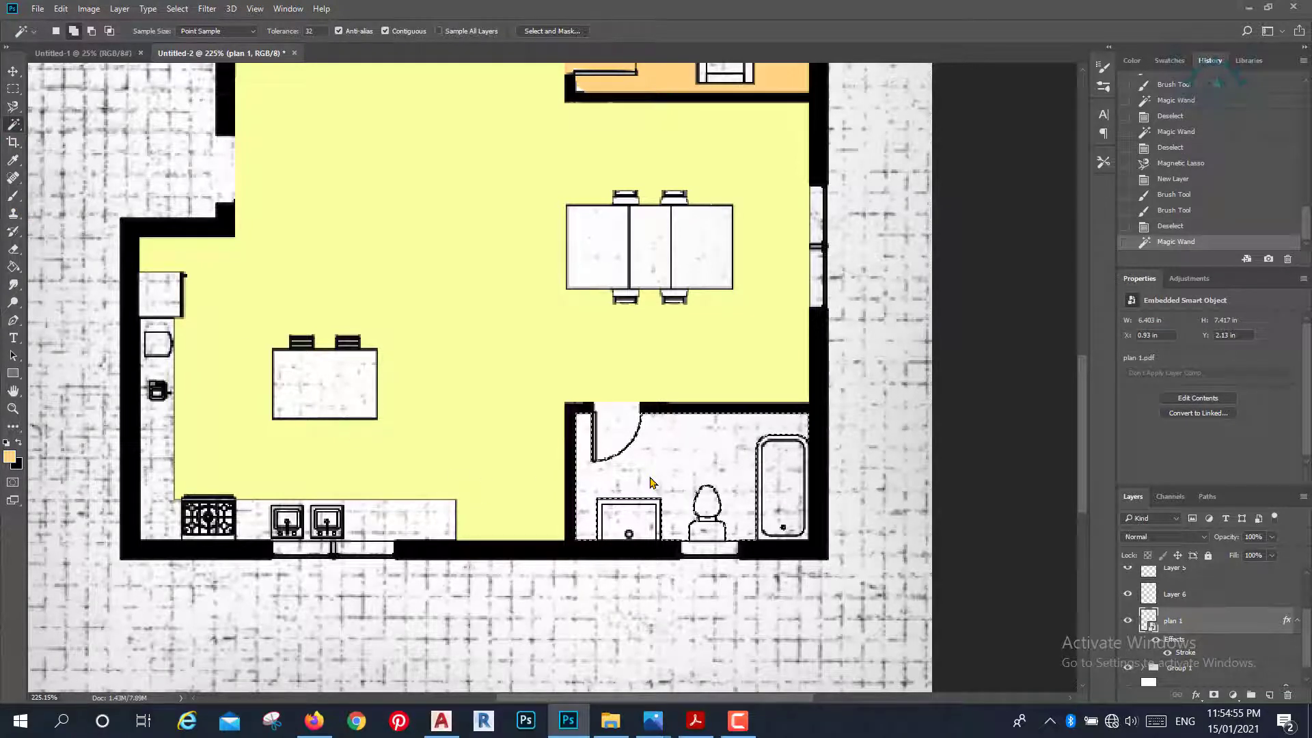
click(1268, 695)
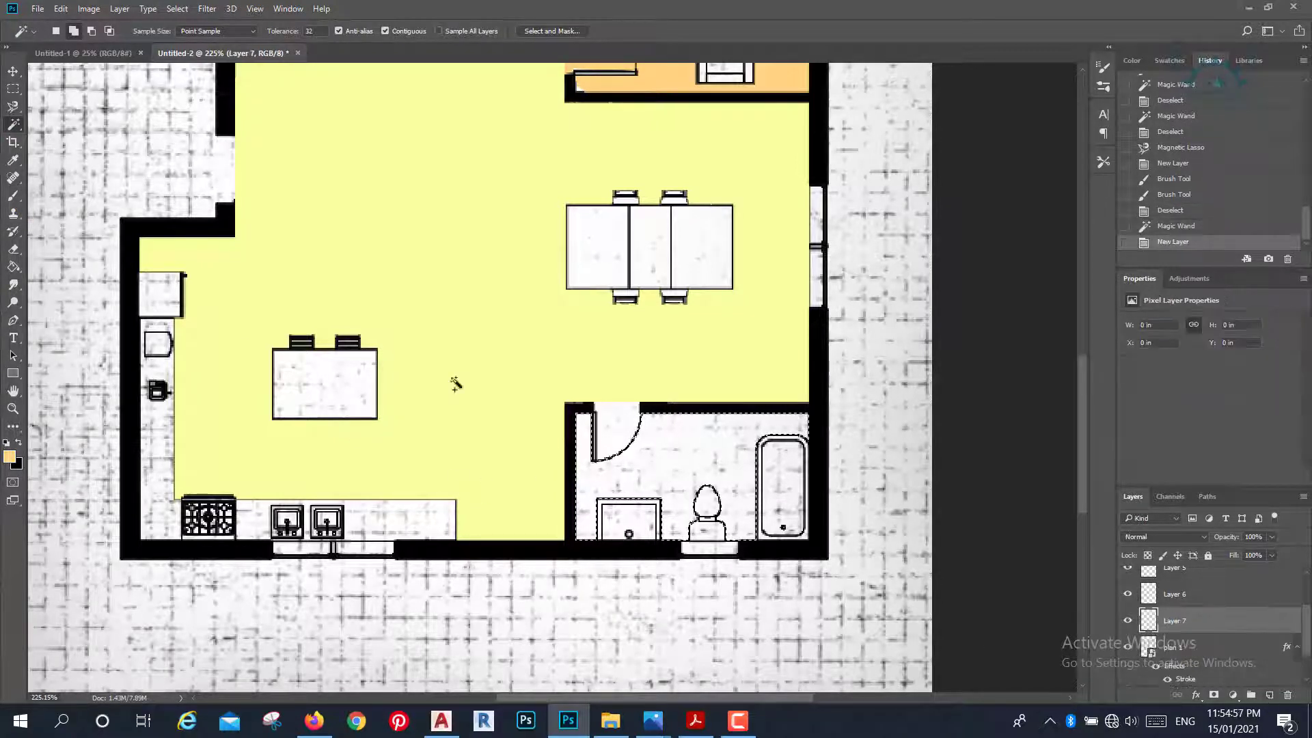
Set a pale teal foreground colour and brush it over the bathroom floor.
click(13, 199)
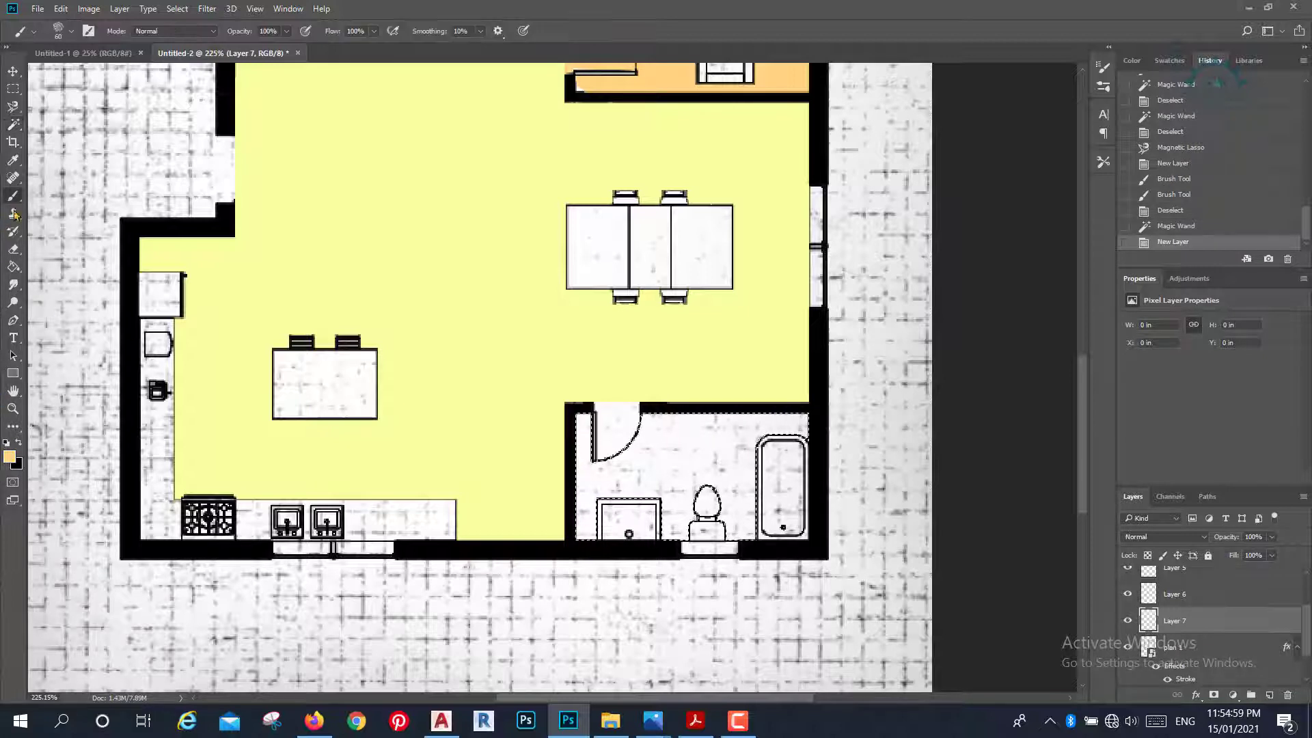
click(9, 456)
drag(669, 344, 669, 285)
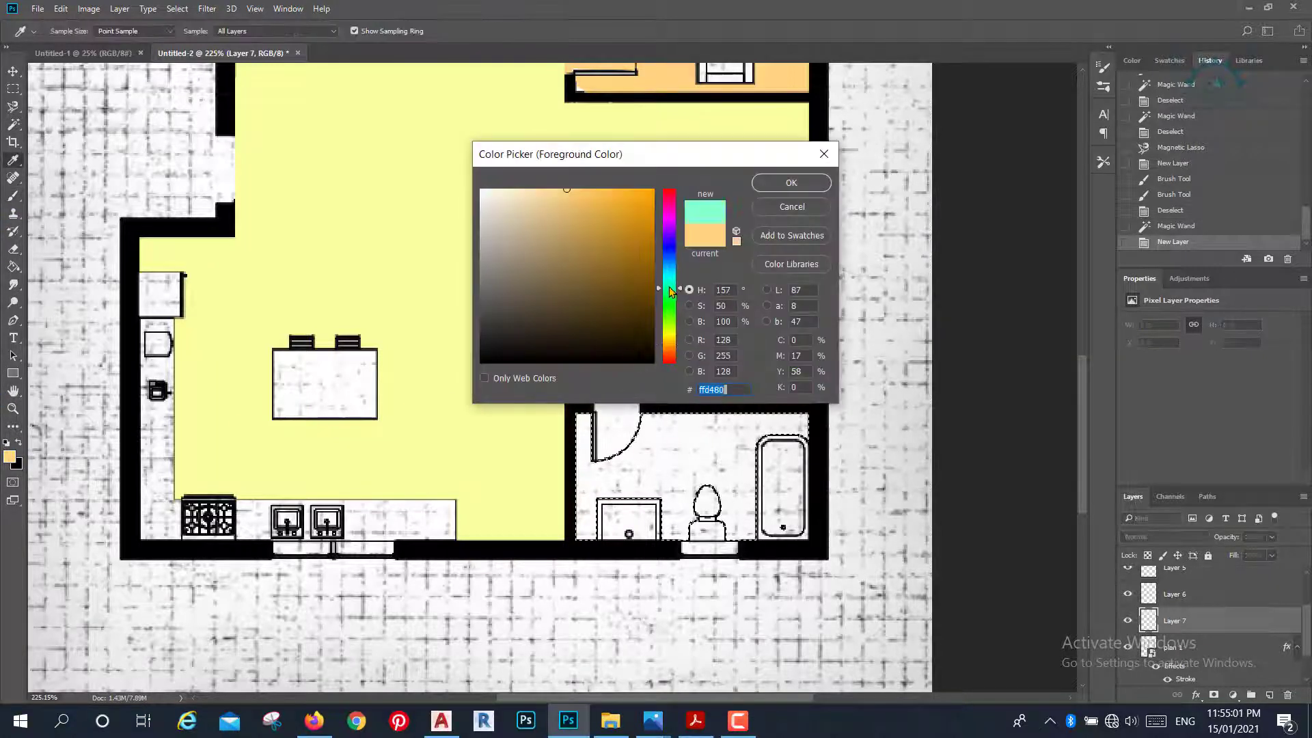
drag(612, 234, 541, 189)
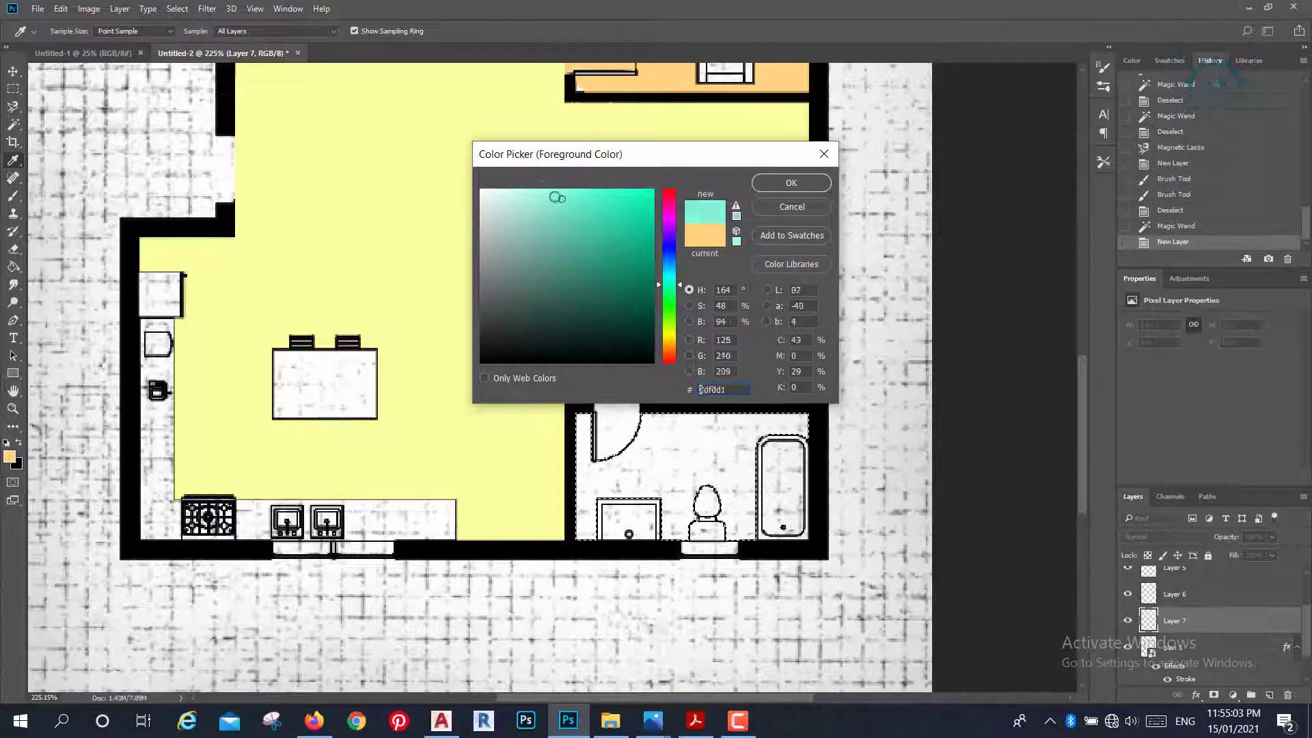
click(791, 184)
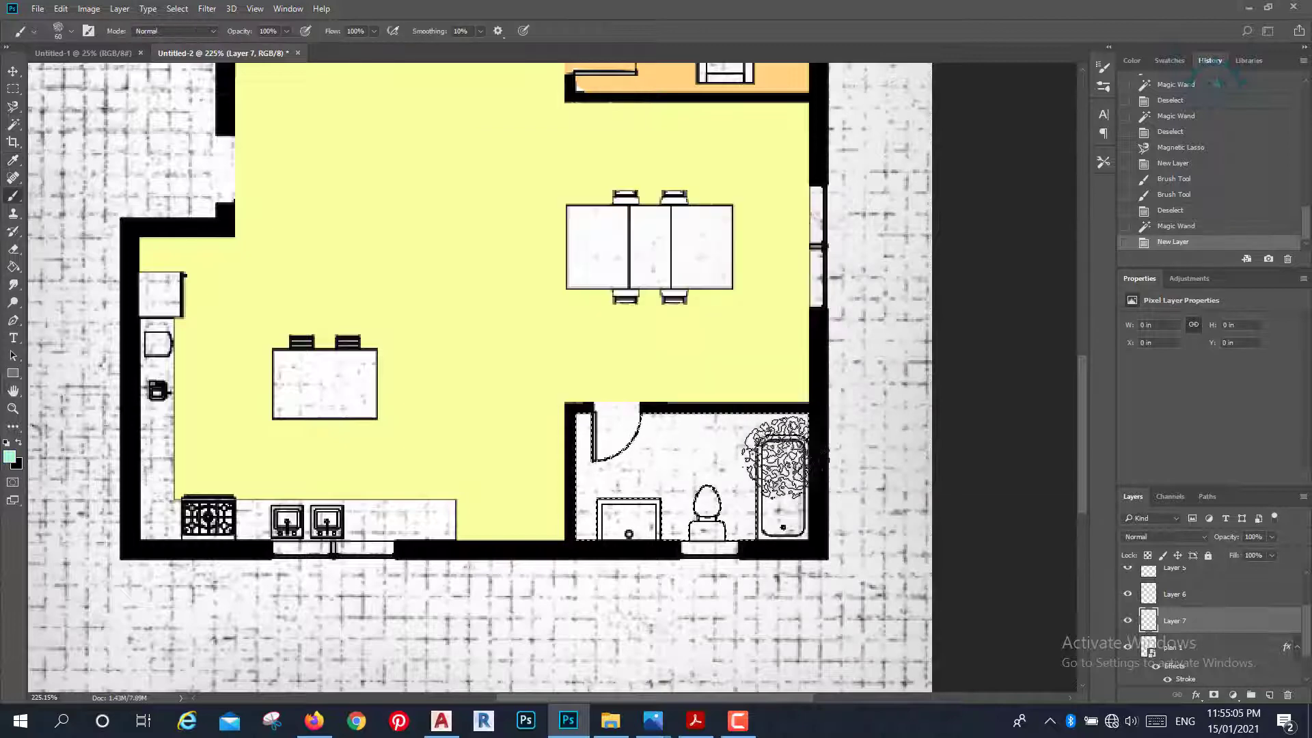
drag(786, 437, 725, 526)
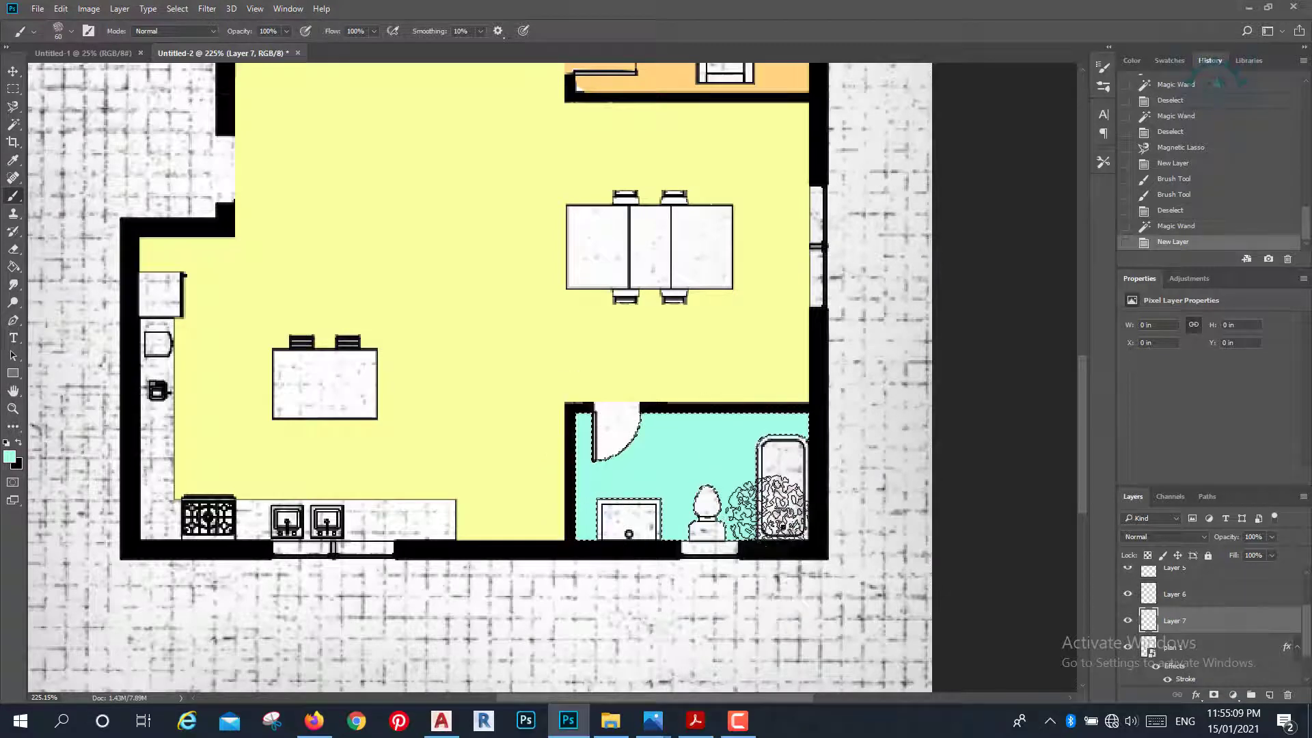
drag(765, 410, 779, 499)
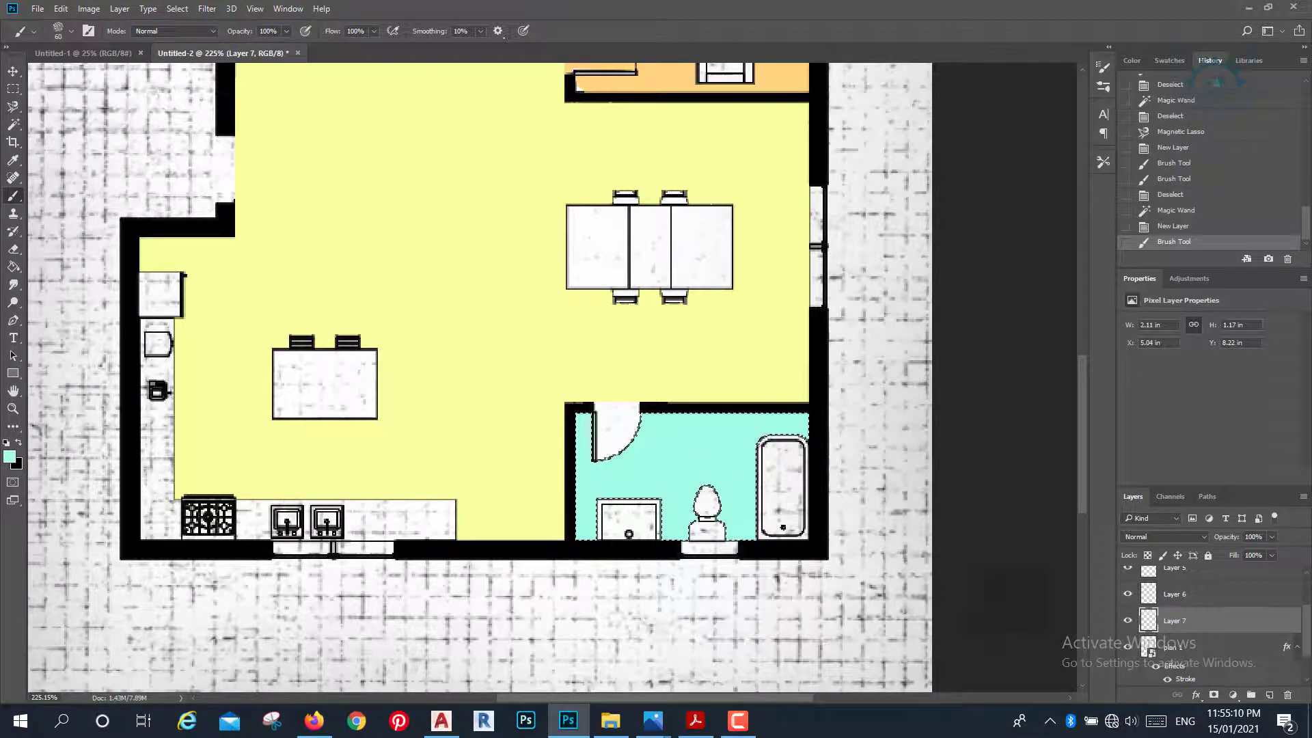
Trace the bathroom door swing on plan 1 with the Magnetic Lasso.
click(1206, 653)
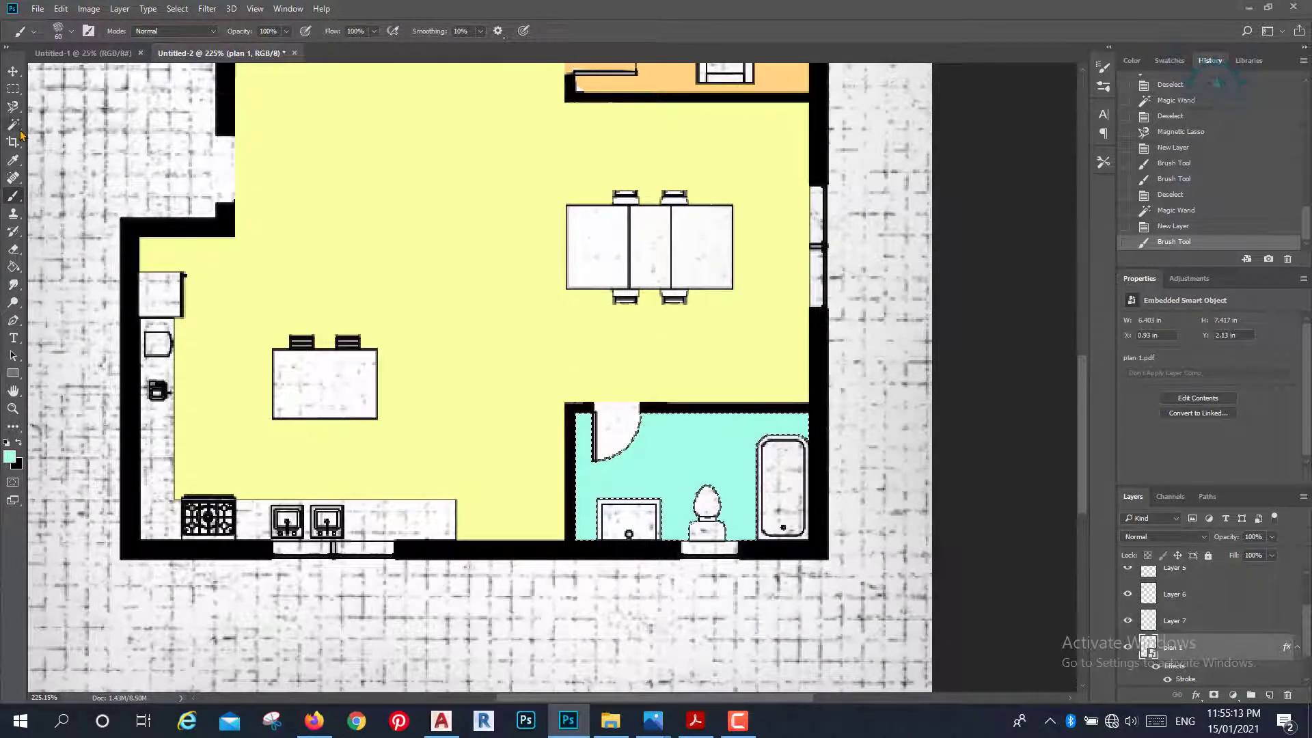
click(15, 107)
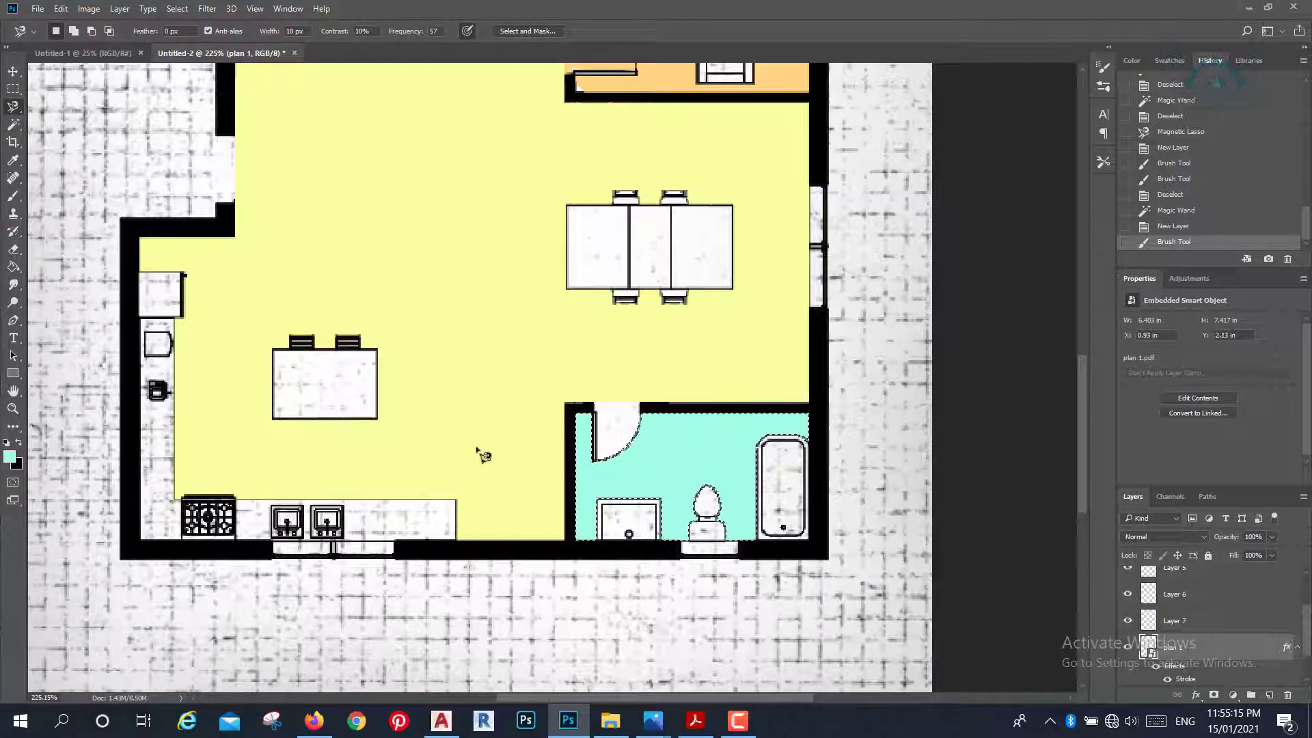
scroll(691, 458, up, 2)
scroll(615, 424, up, 3)
scroll(585, 403, up, 1)
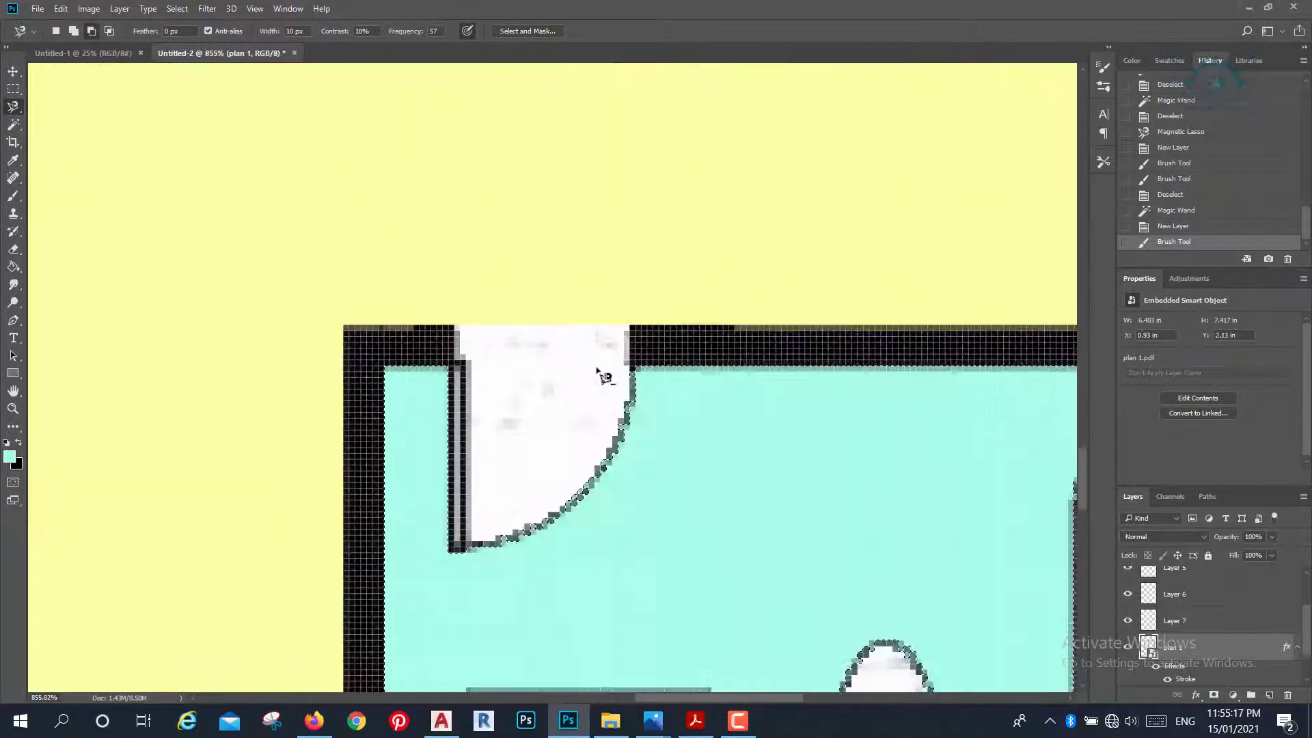
click(455, 326)
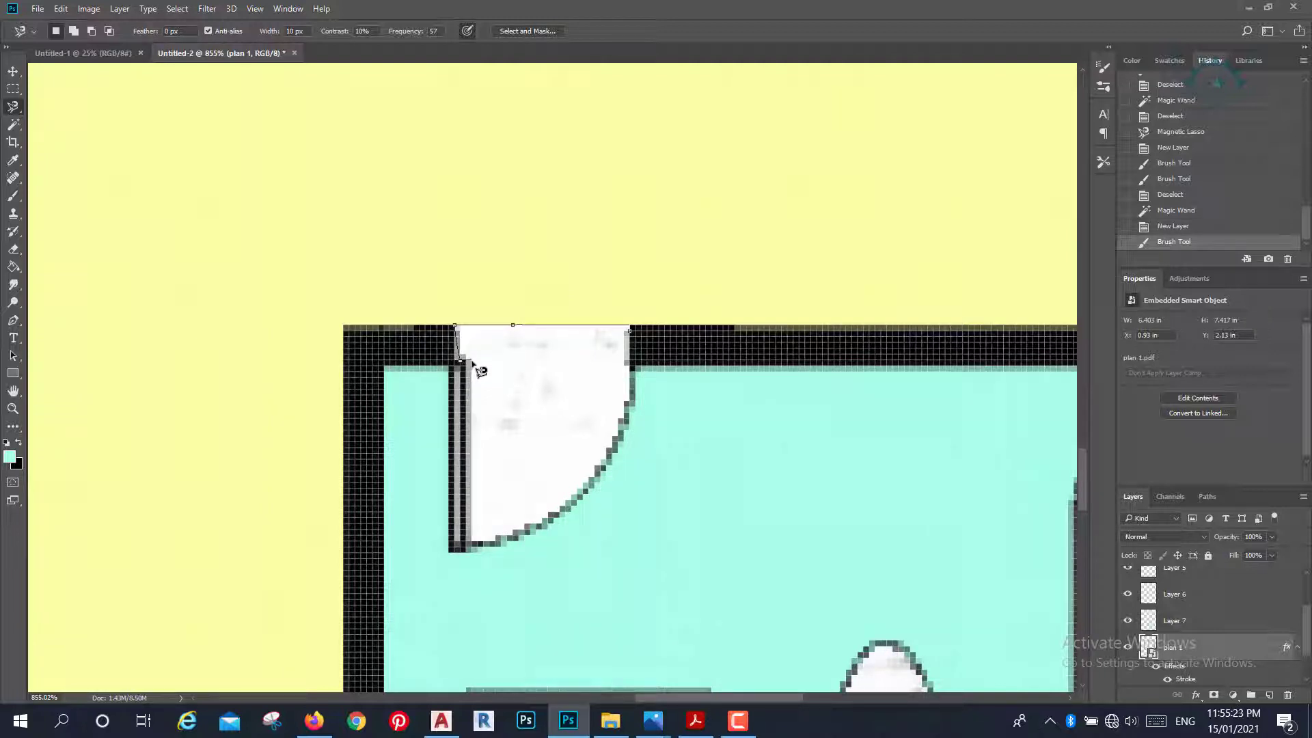
click(471, 360)
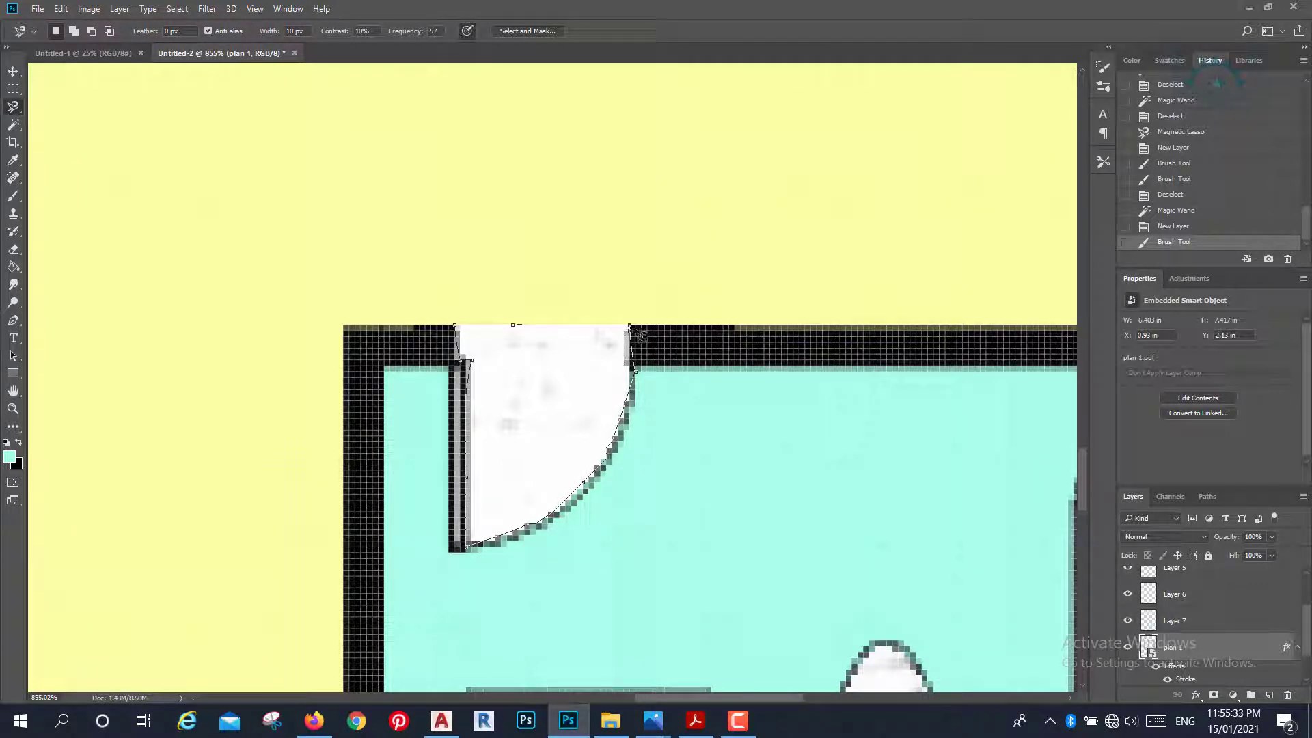
double_click(640, 334)
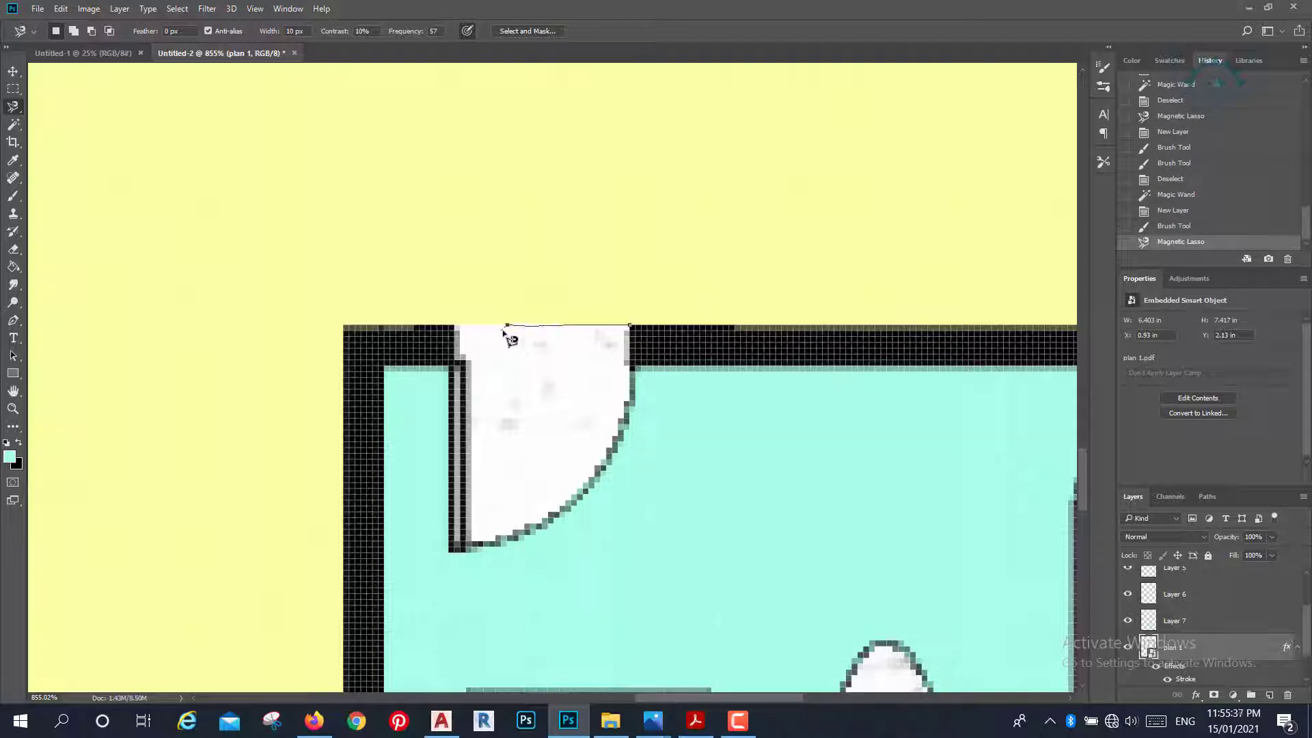
Paint the door swing selection teal on new Layer 8.
scroll(548, 438, down, 2)
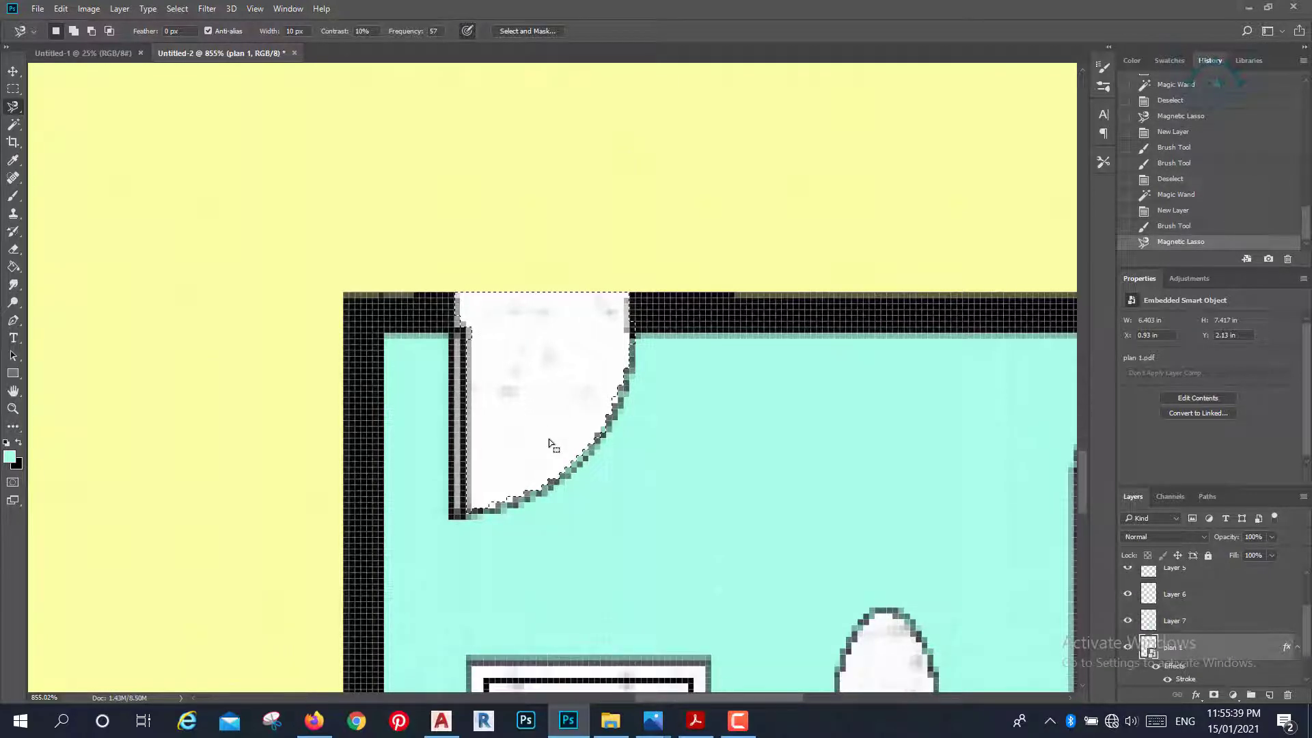
click(1269, 695)
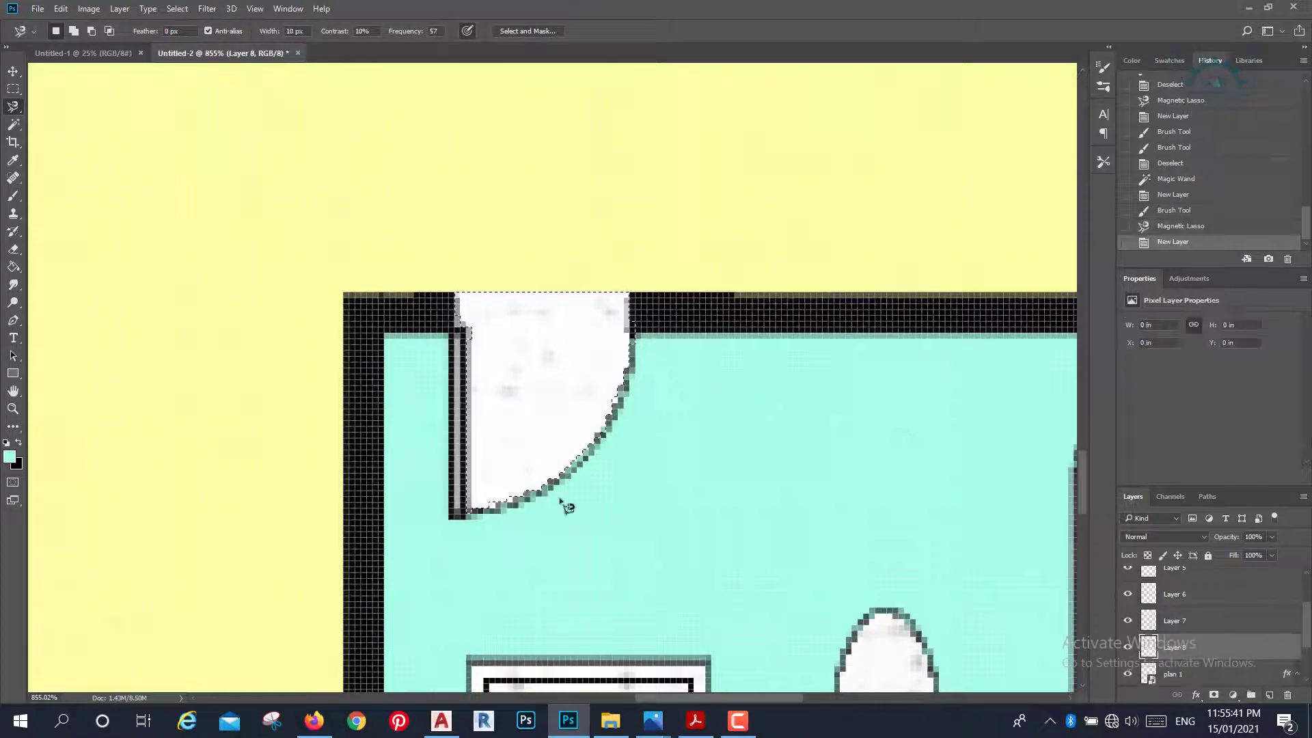
click(13, 196)
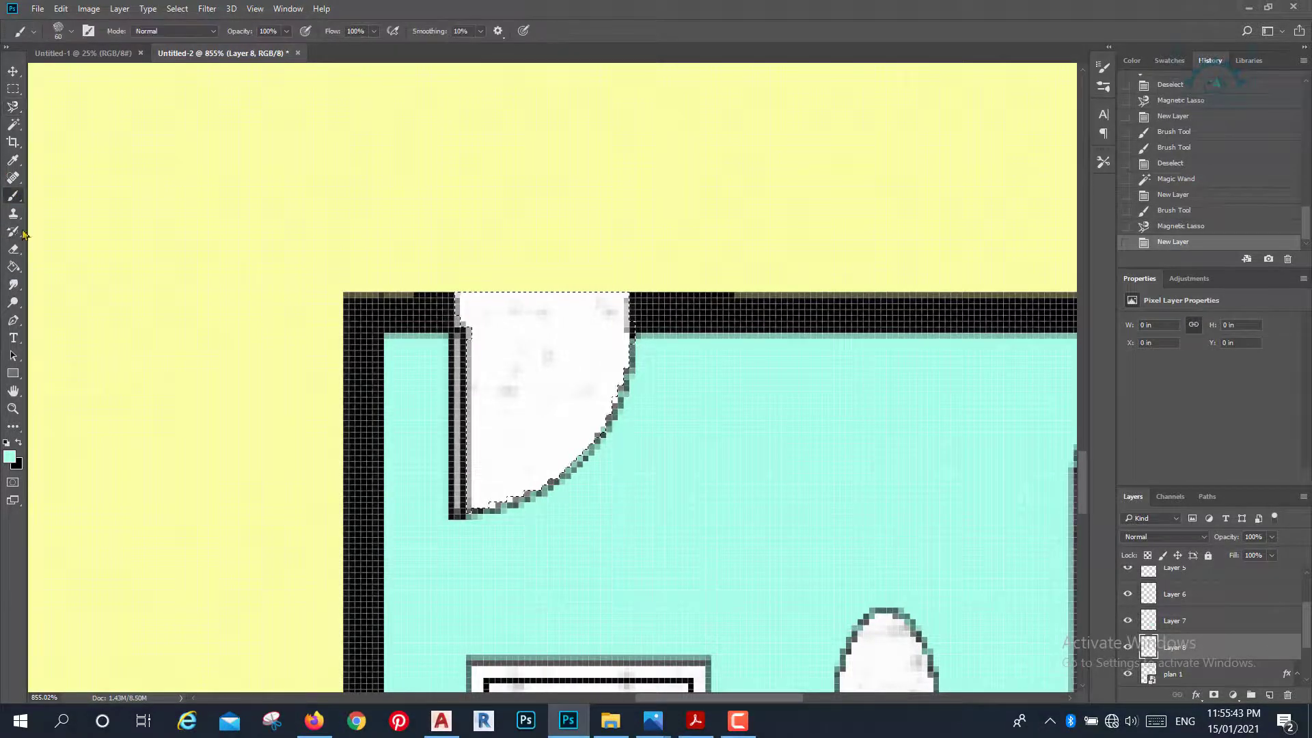
mouse_move(571, 406)
mouse_down()
mouse_move(619, 348)
mouse_move(488, 444)
mouse_up()
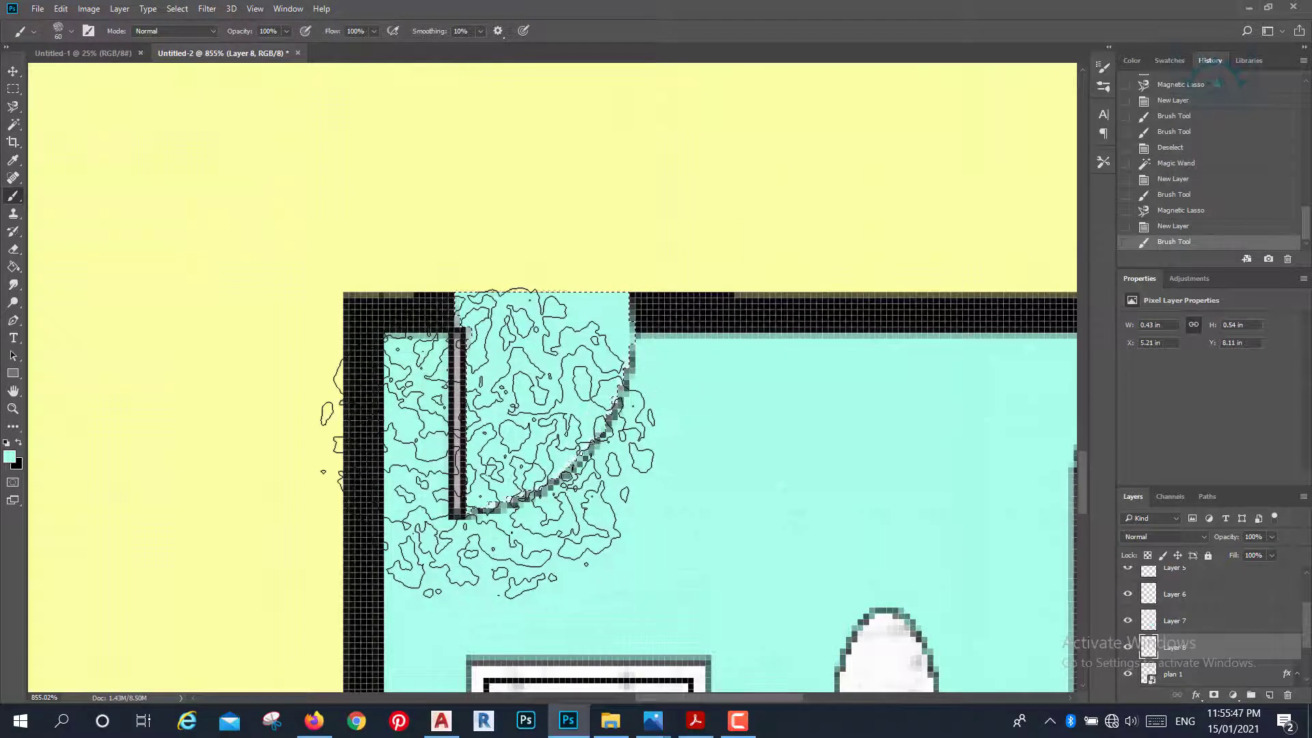
Clear the selection around the bathroom door and zoom out to the whole floor plan.
key(ctrl+d)
scroll(506, 458, down, 3)
scroll(520, 472, down, 2)
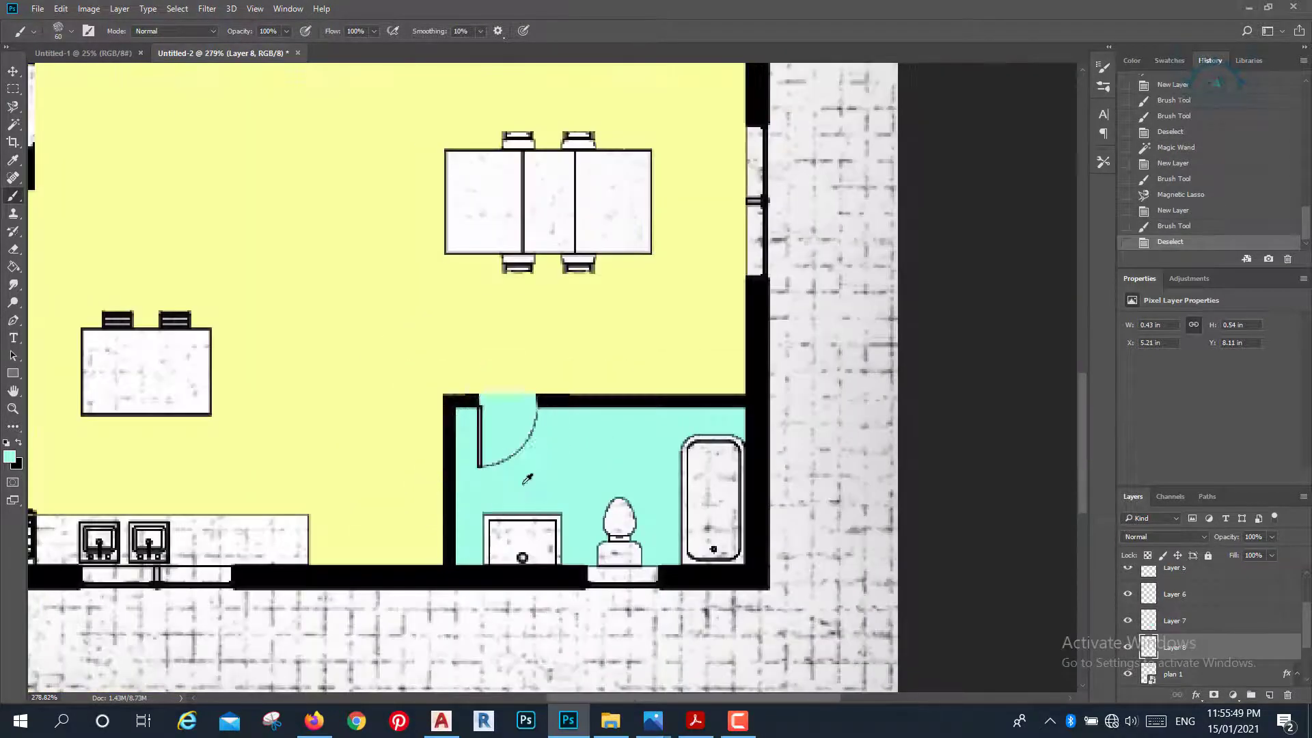
scroll(528, 480, down, 2)
scroll(529, 481, down, 2)
scroll(531, 483, down, 2)
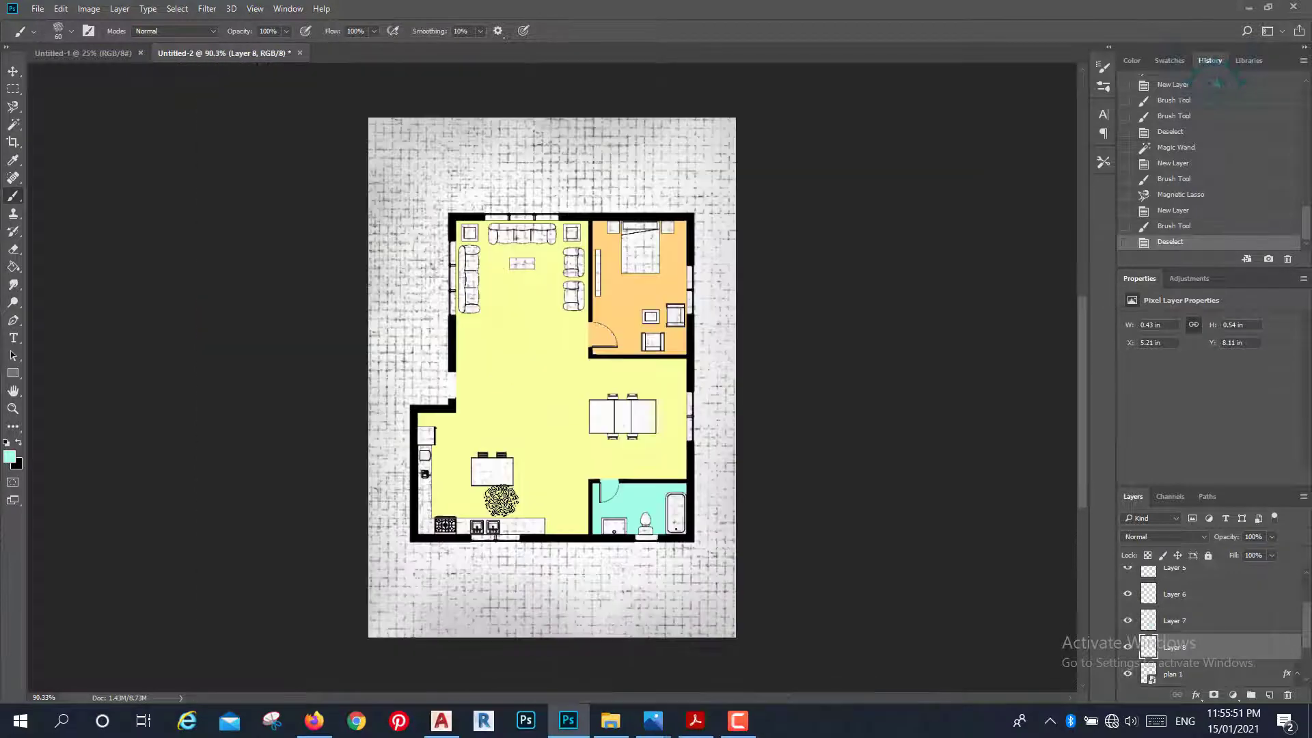
scroll(532, 488, down, 1)
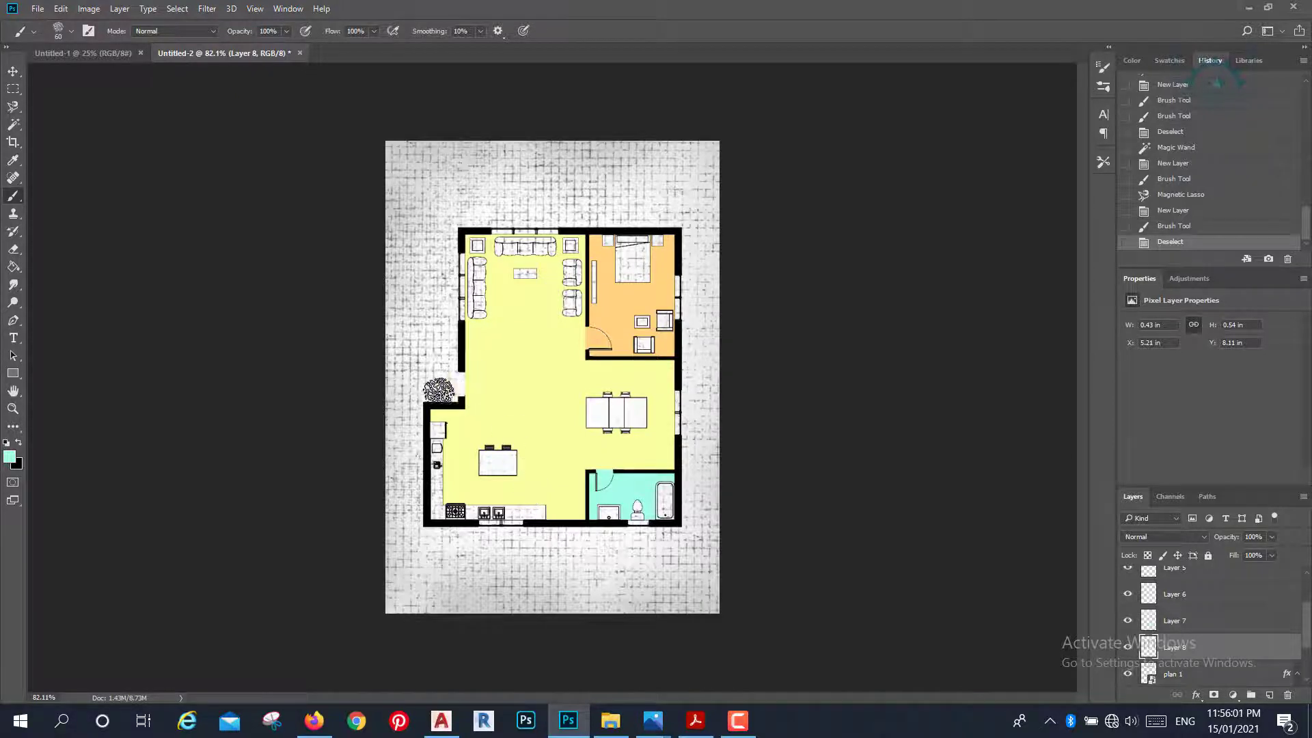
Make Layer 3 the active layer, toggling its visibility to check it, and list its layer effects.
click(1202, 674)
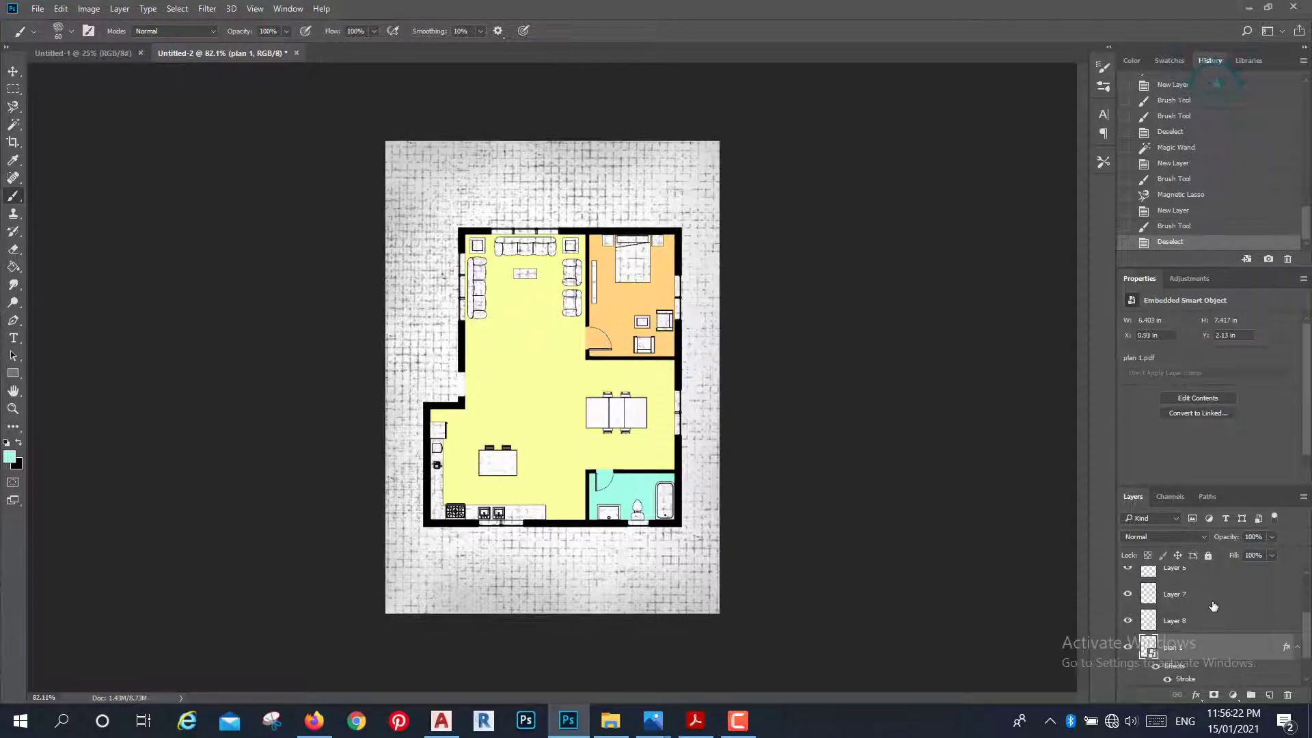
scroll(1204, 630, up, 3)
click(1184, 585)
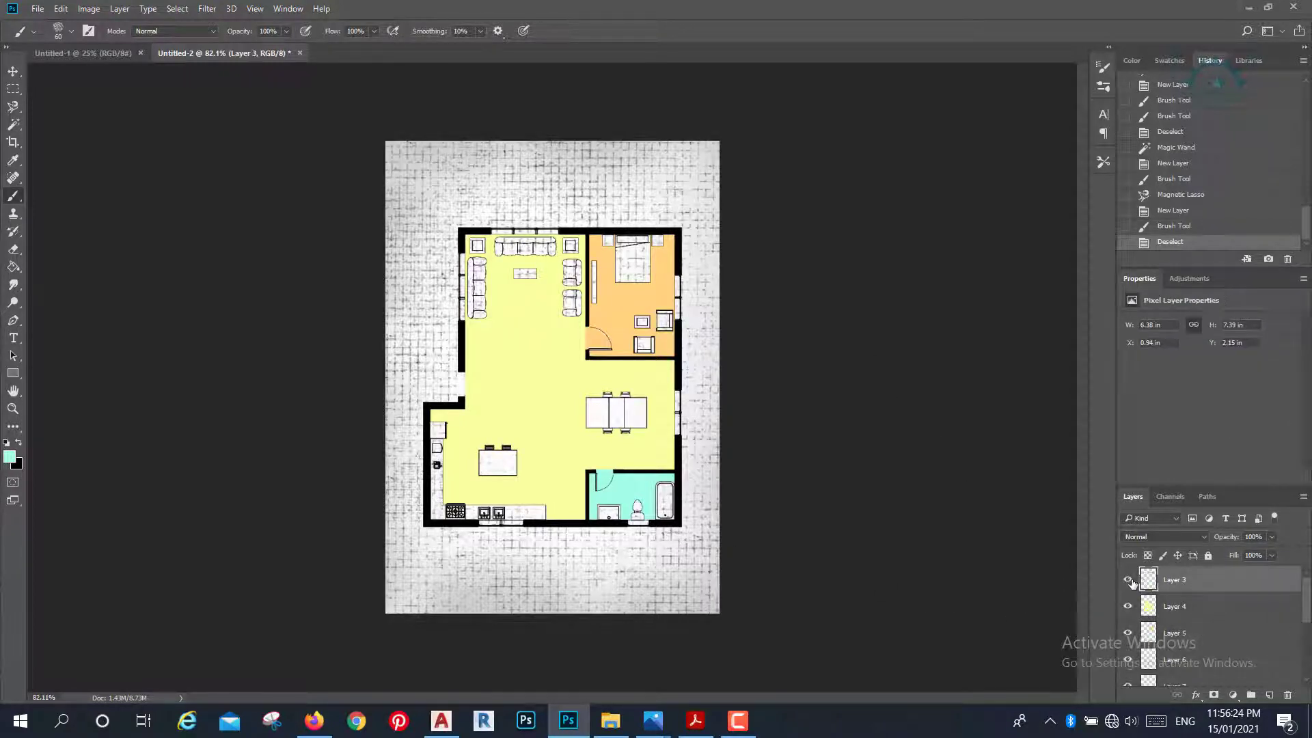
click(1128, 579)
click(1196, 695)
Add a Multiply drop shadow to Layer 3: 49% opacity, 15 px distance, 36% spread, 40 px size.
click(1197, 689)
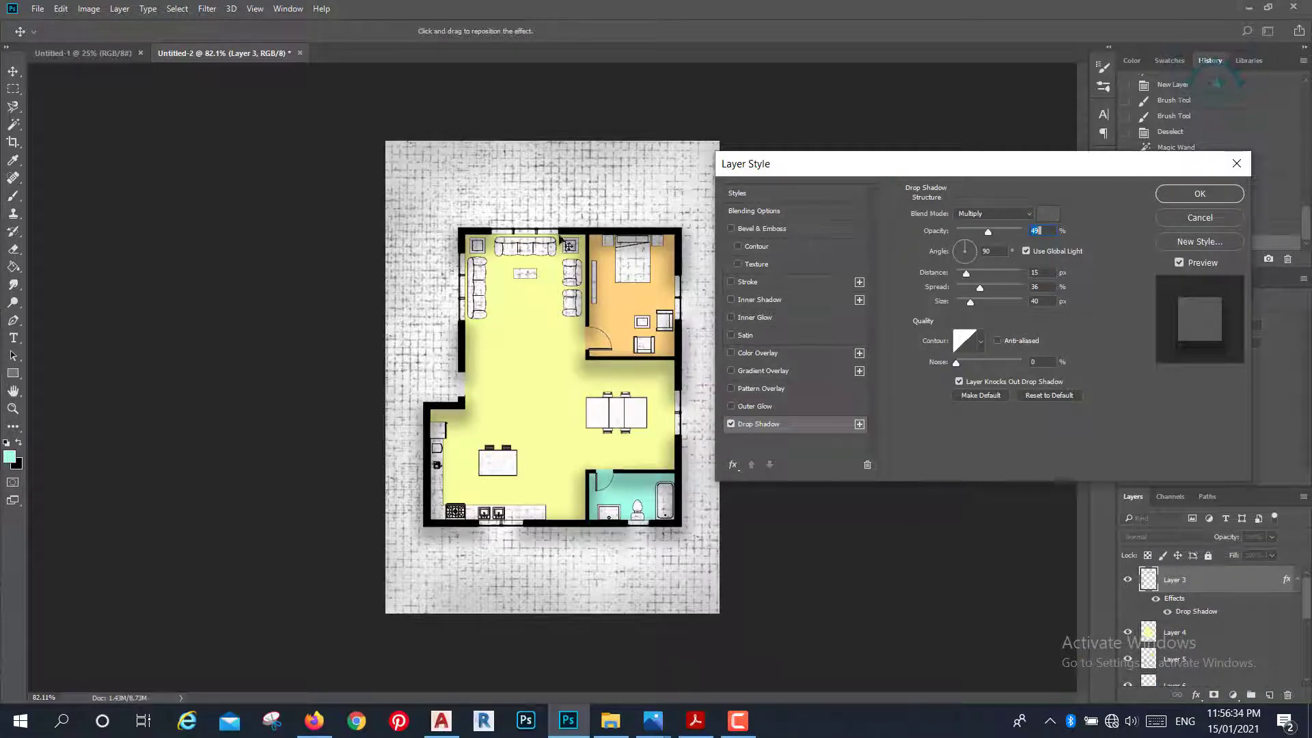
key(alt)
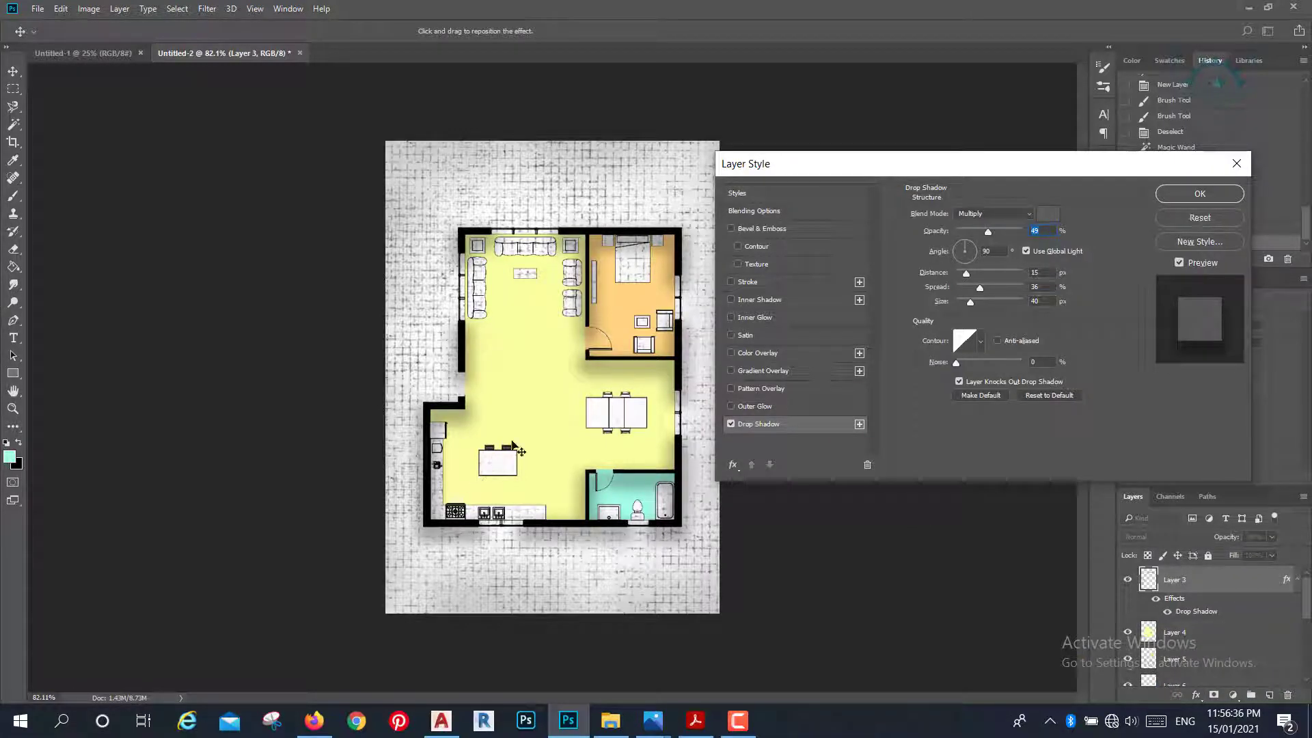
drag(1101, 174, 1135, 171)
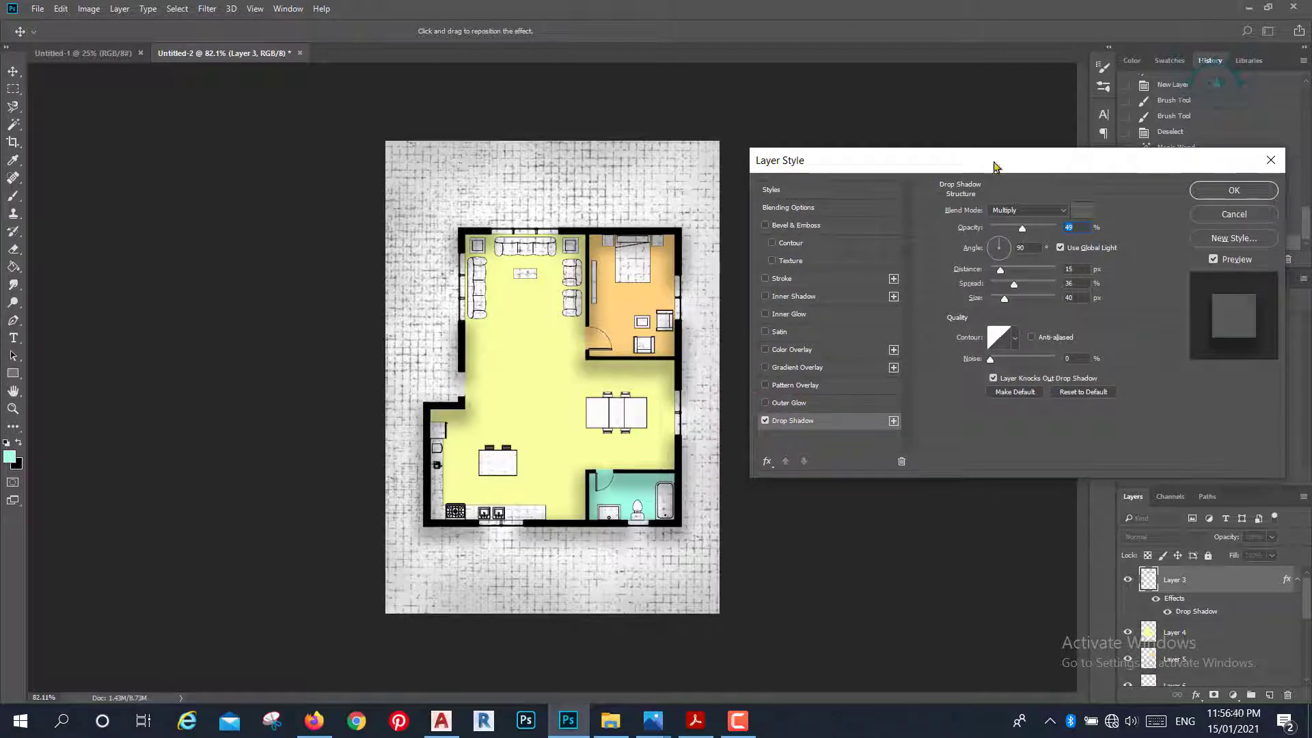
drag(995, 167, 945, 163)
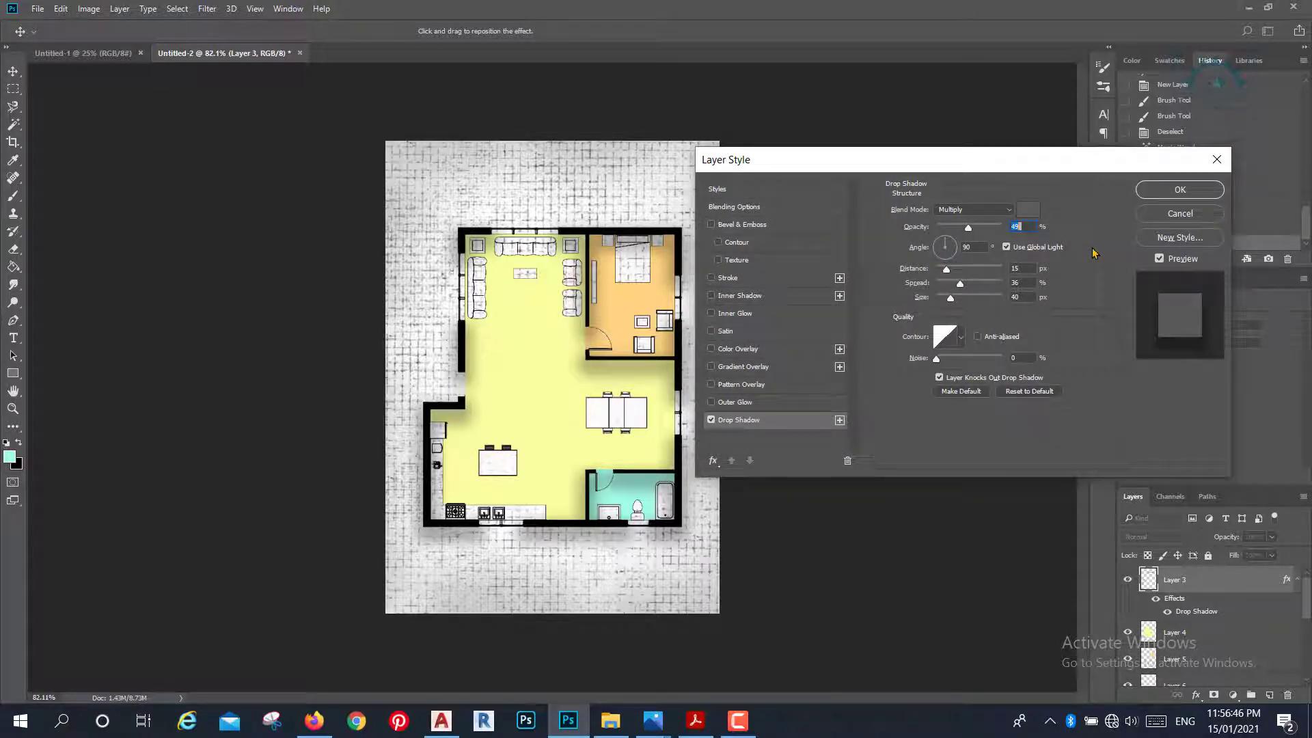
key(super+plus)
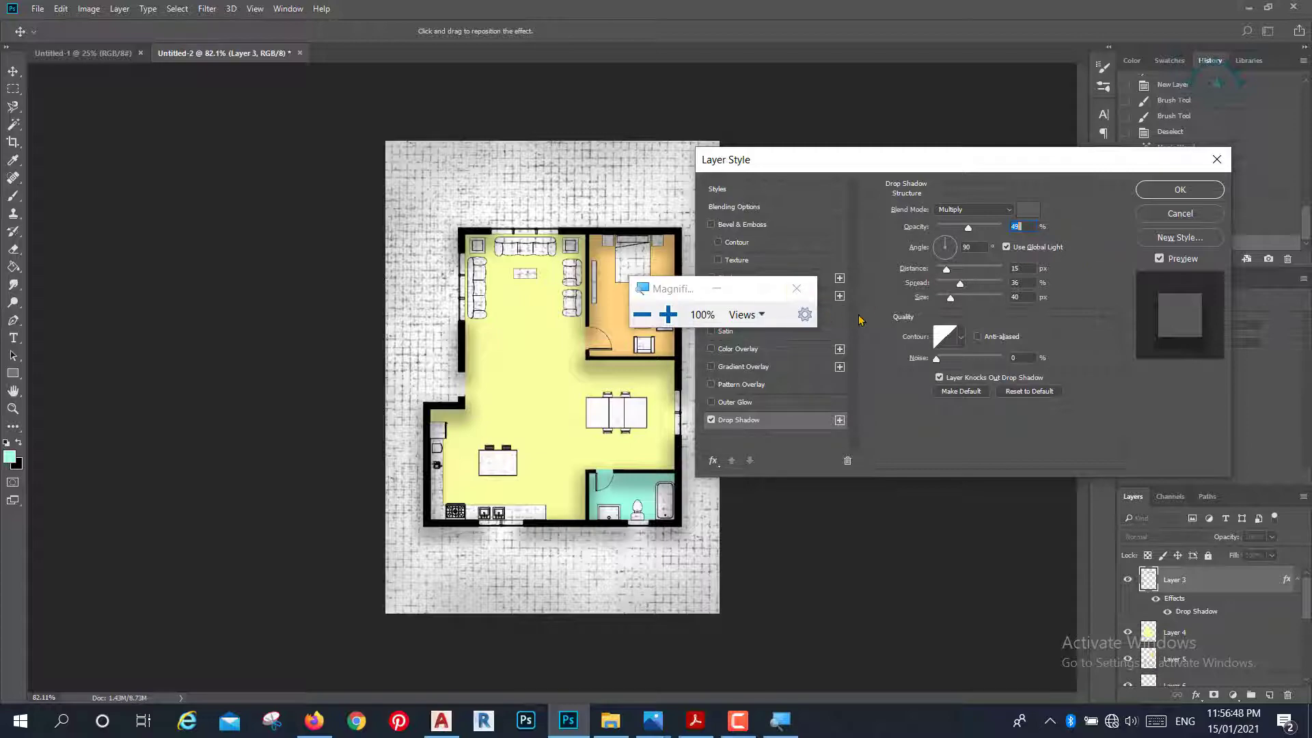
key(super+plus)
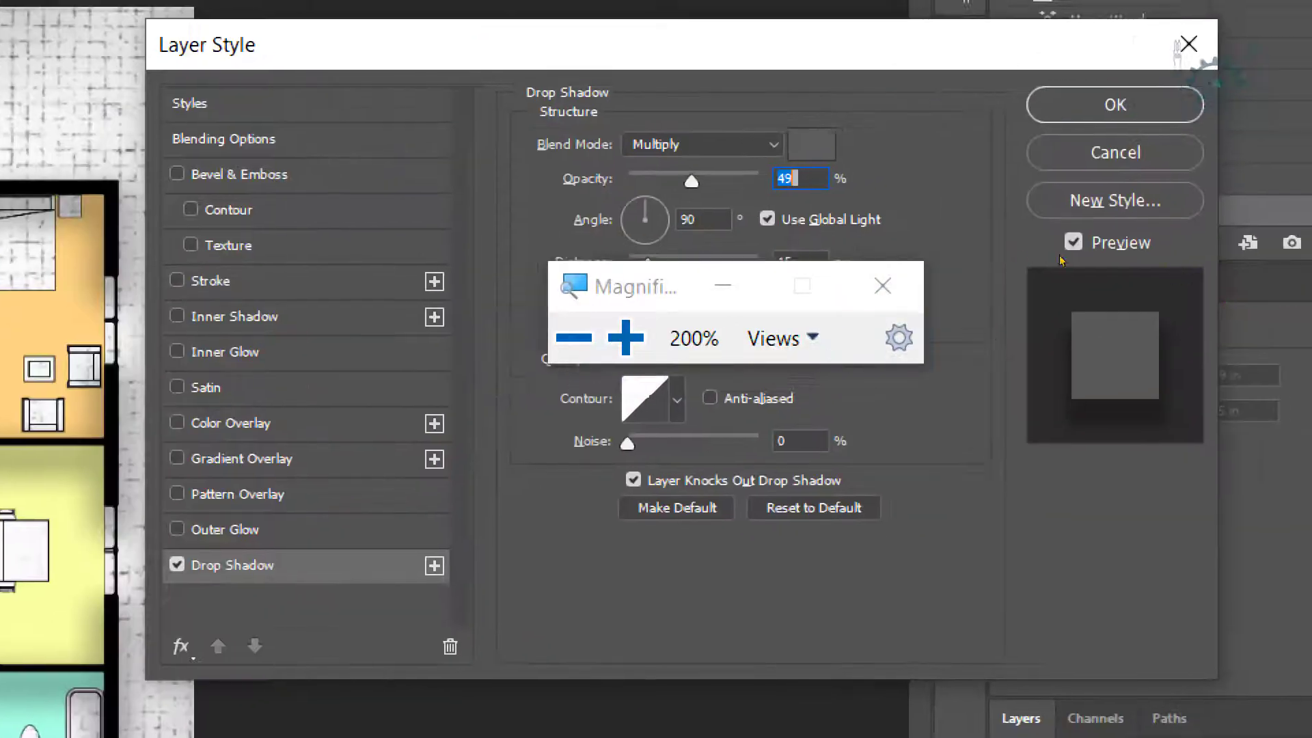
click(882, 286)
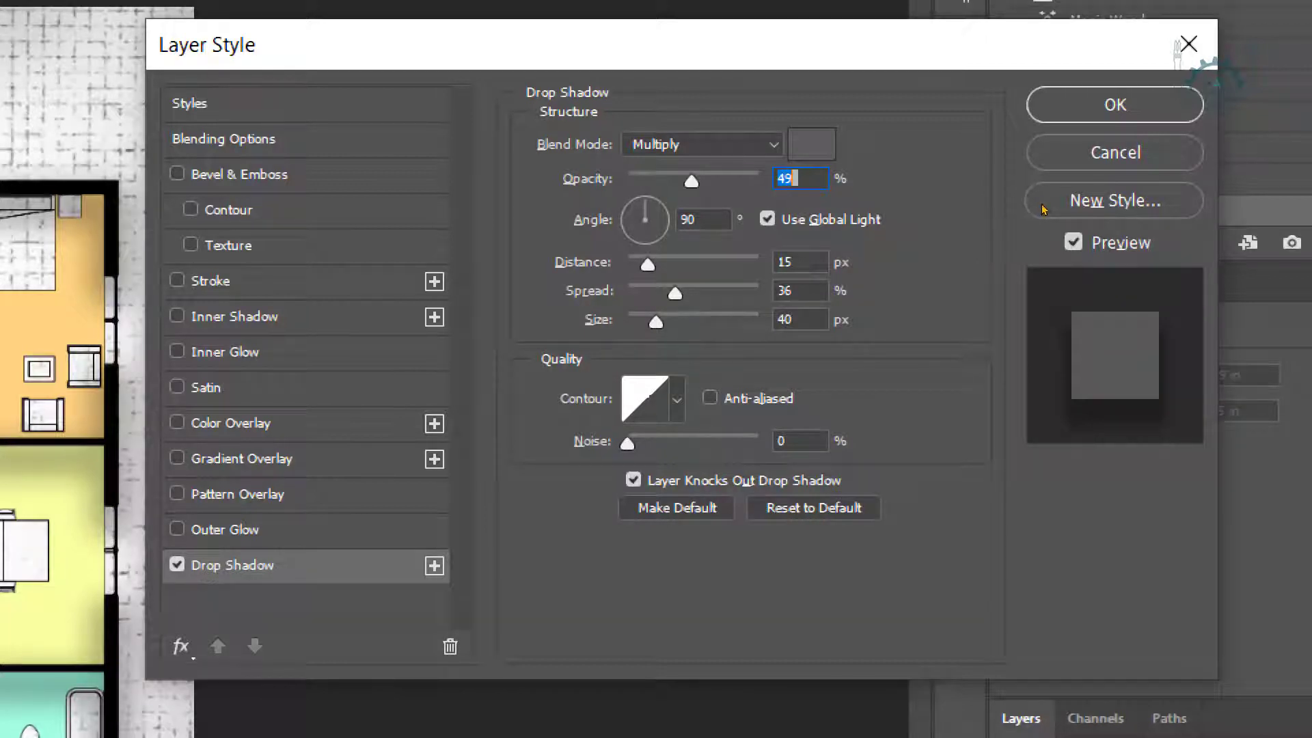
click(812, 144)
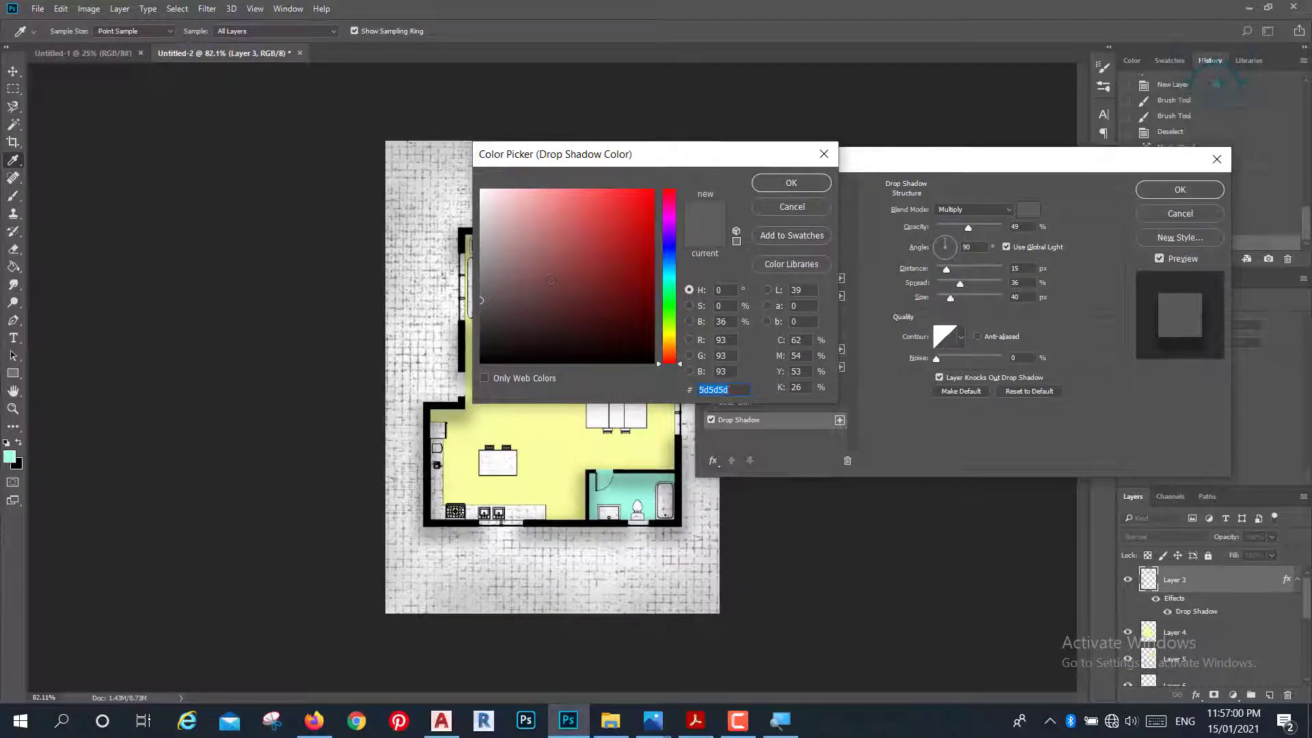
Lighten the drop shadow colour to a mid grey and lower its opacity.
drag(482, 299, 481, 282)
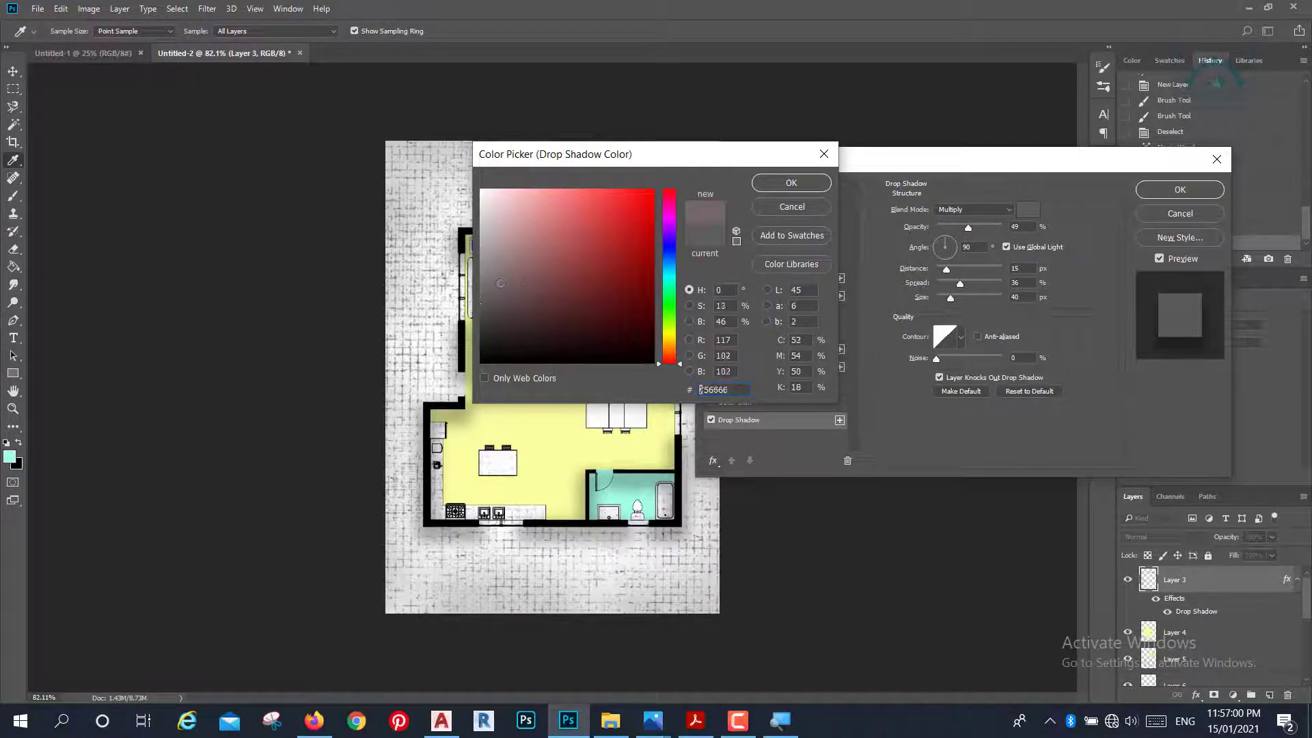
click(769, 183)
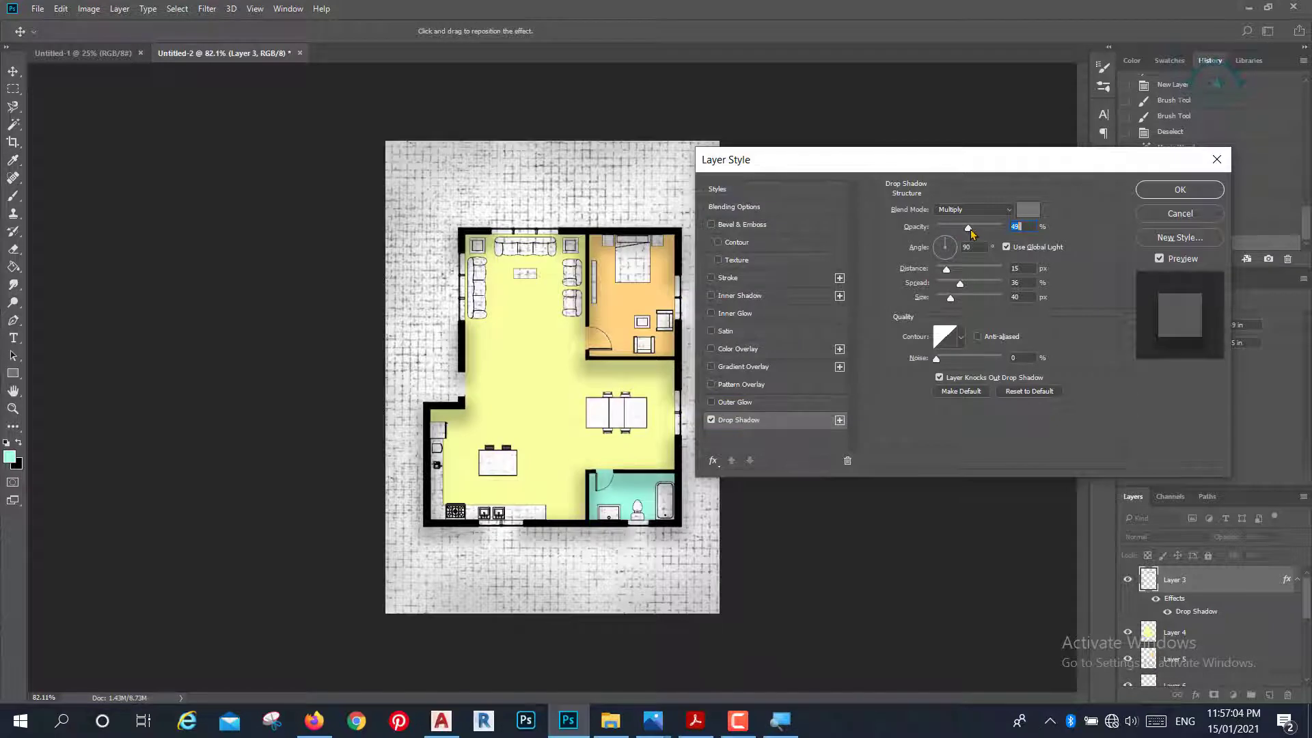
drag(969, 229, 963, 233)
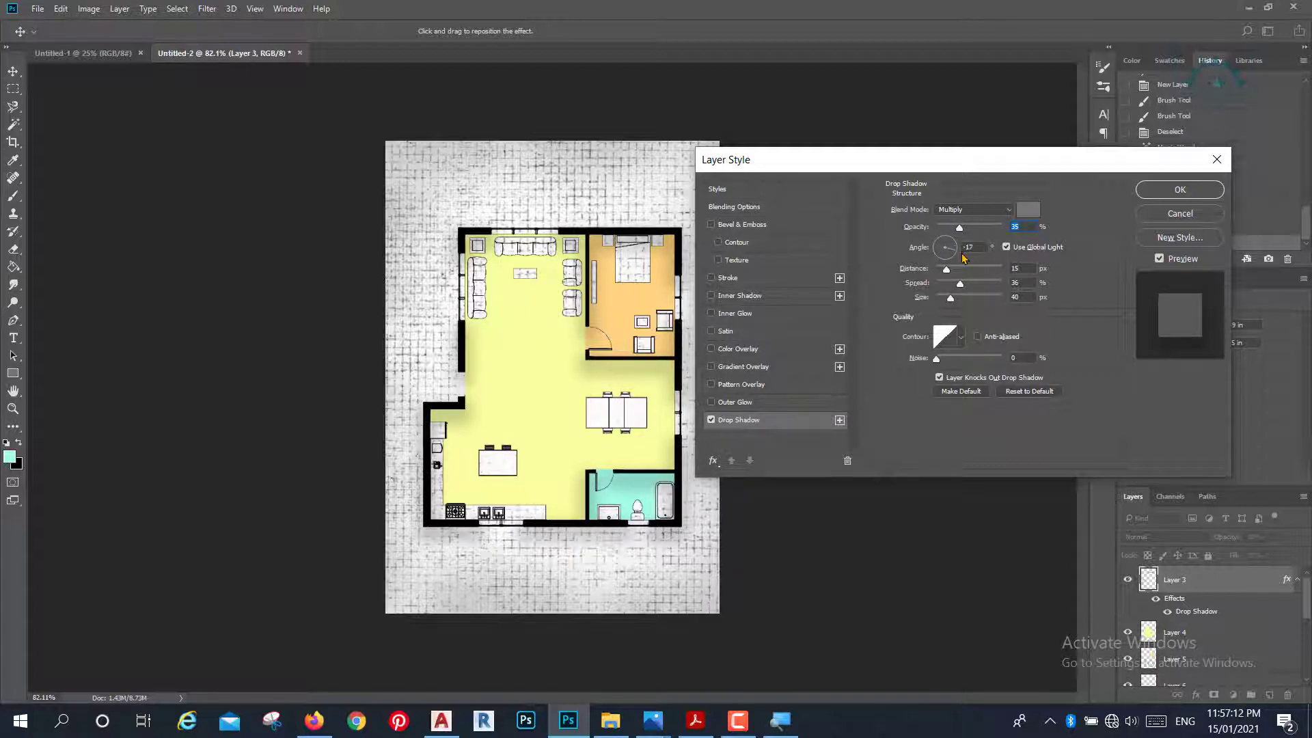
Set the shadow angle to -23° and reduce its distance to 9 px.
key(Tab)
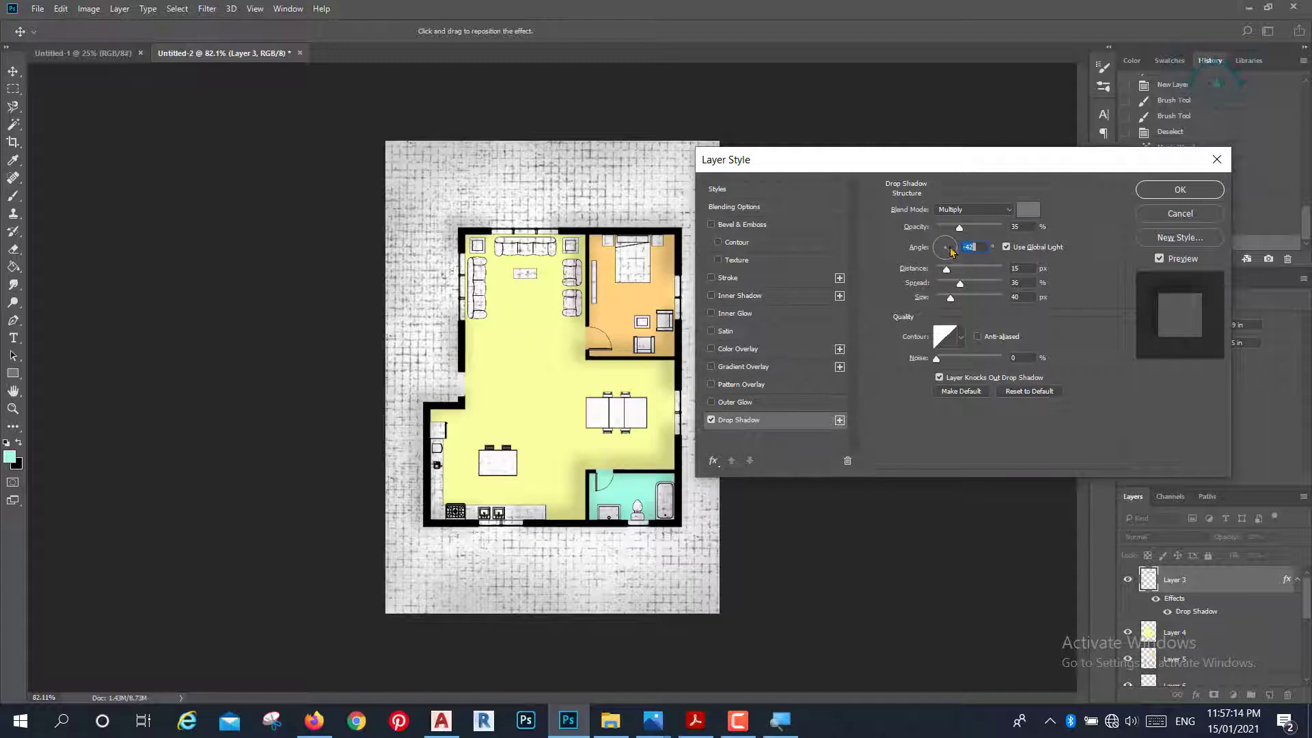
key(Return)
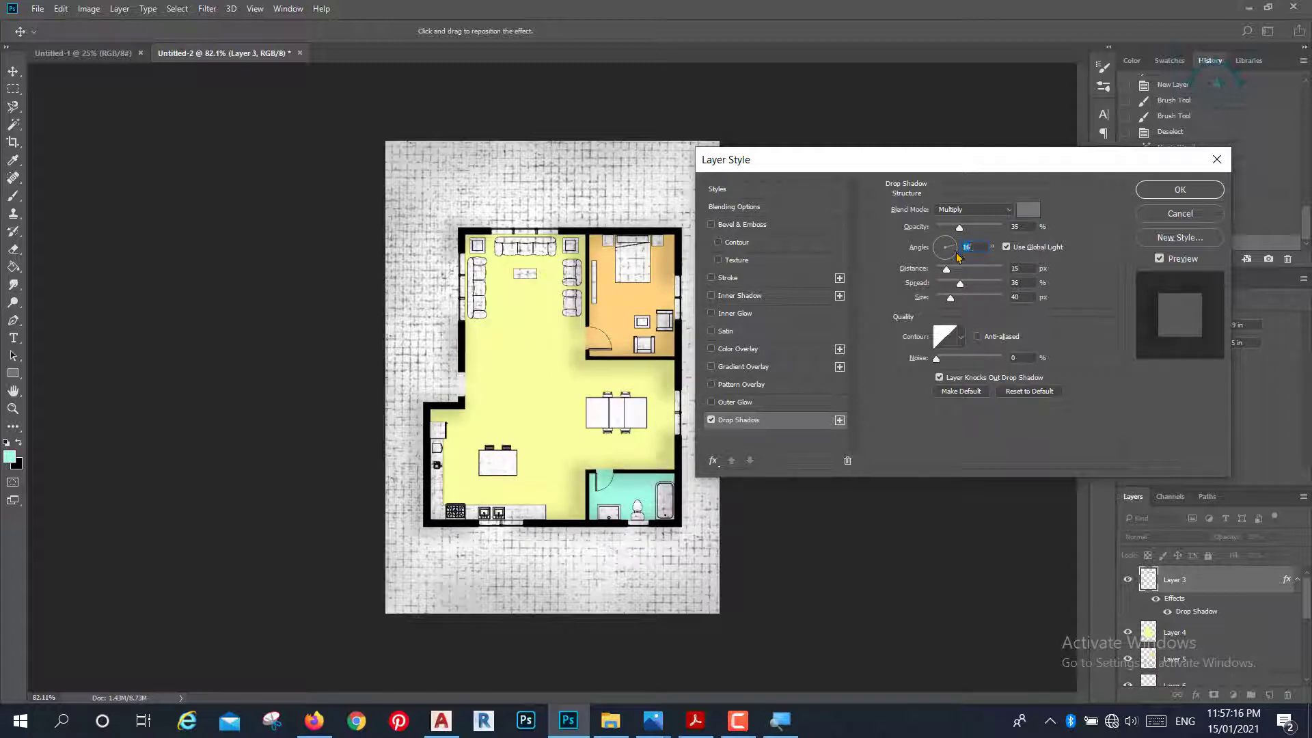
text(-28)
key(Return)
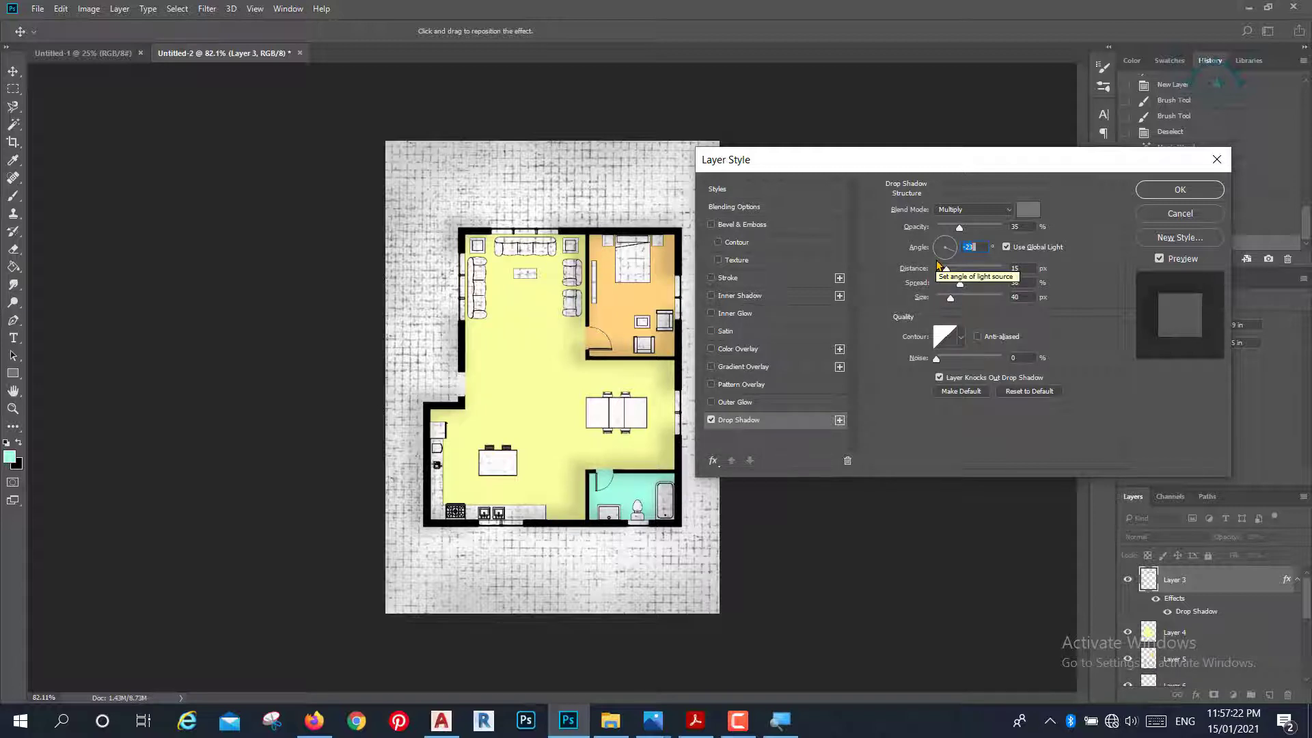
mouse_move(947, 268)
mouse_down()
mouse_move(990, 269)
mouse_move(944, 271)
mouse_up()
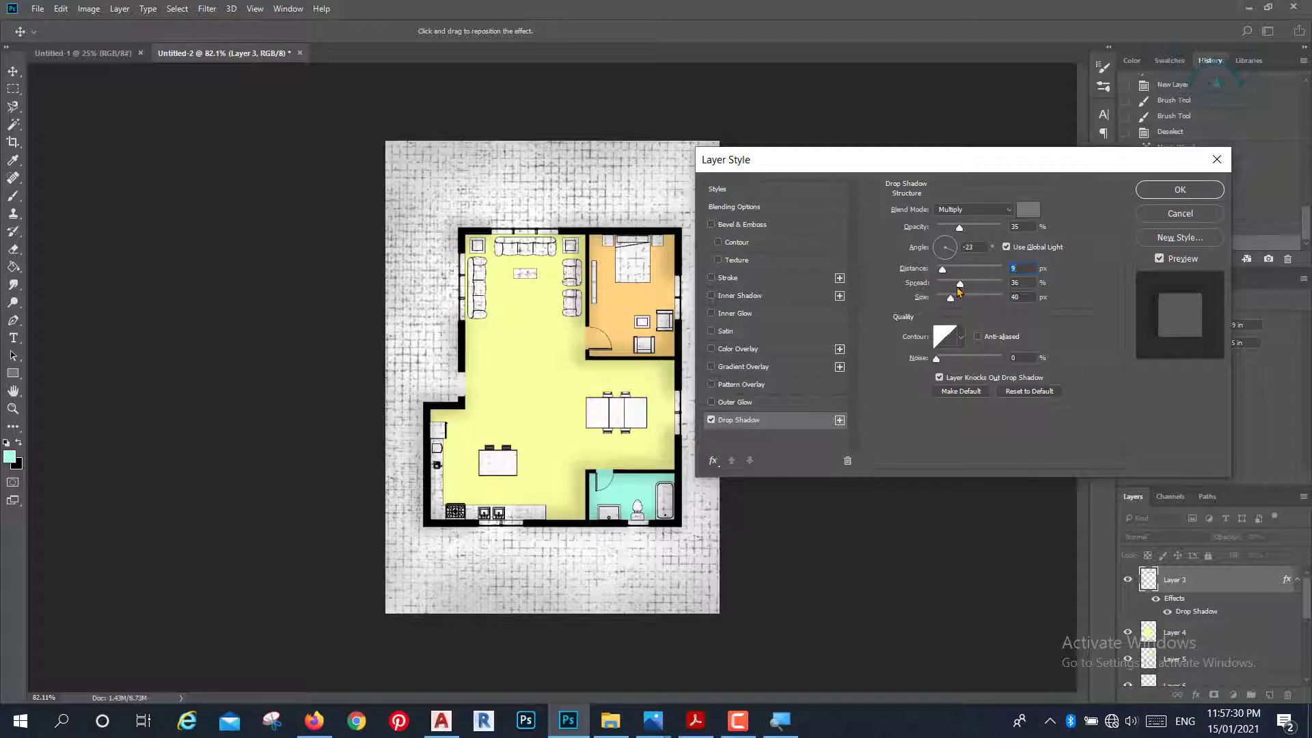
Adjust the drop shadow to 29% spread, 49 px size, 23 px distance and 42% opacity, then apply it.
mouse_move(958, 290)
mouse_down()
mouse_move(970, 286)
mouse_move(949, 284)
mouse_up()
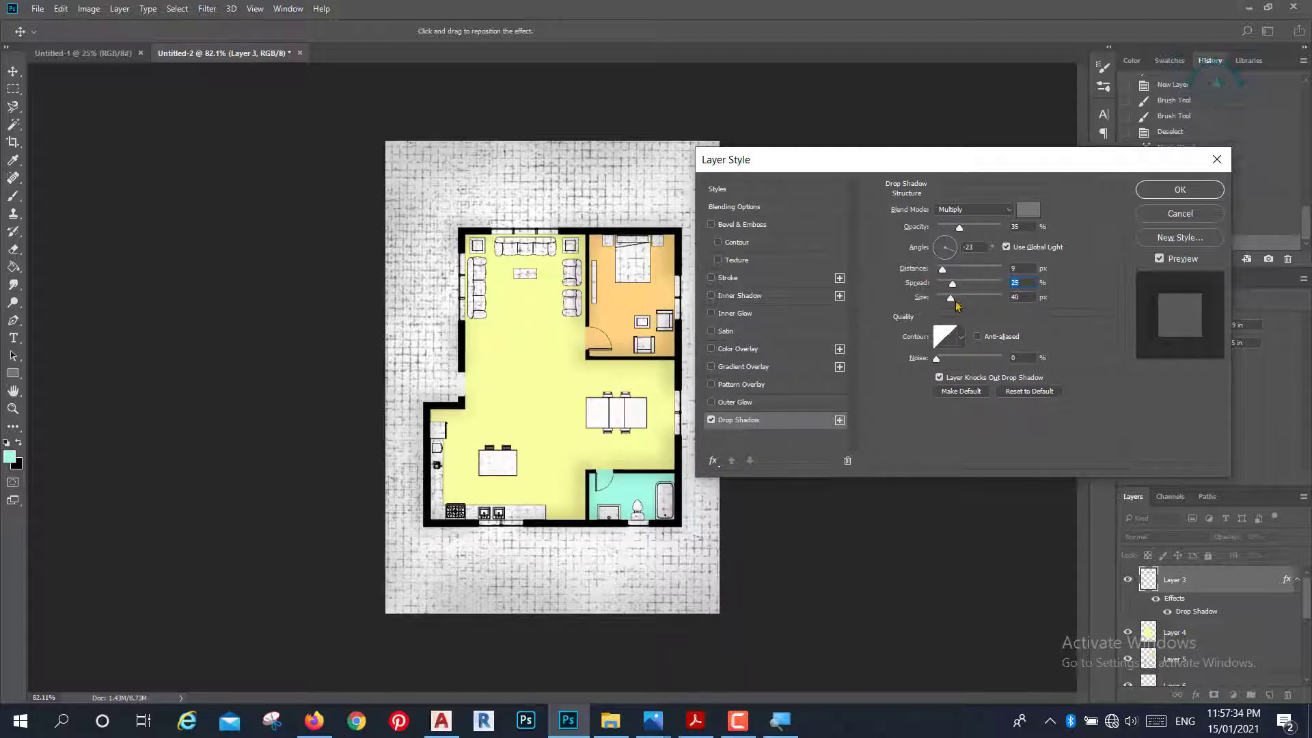
mouse_move(952, 299)
mouse_down()
mouse_move(1004, 309)
mouse_move(954, 295)
mouse_move(949, 269)
mouse_move(952, 307)
mouse_up()
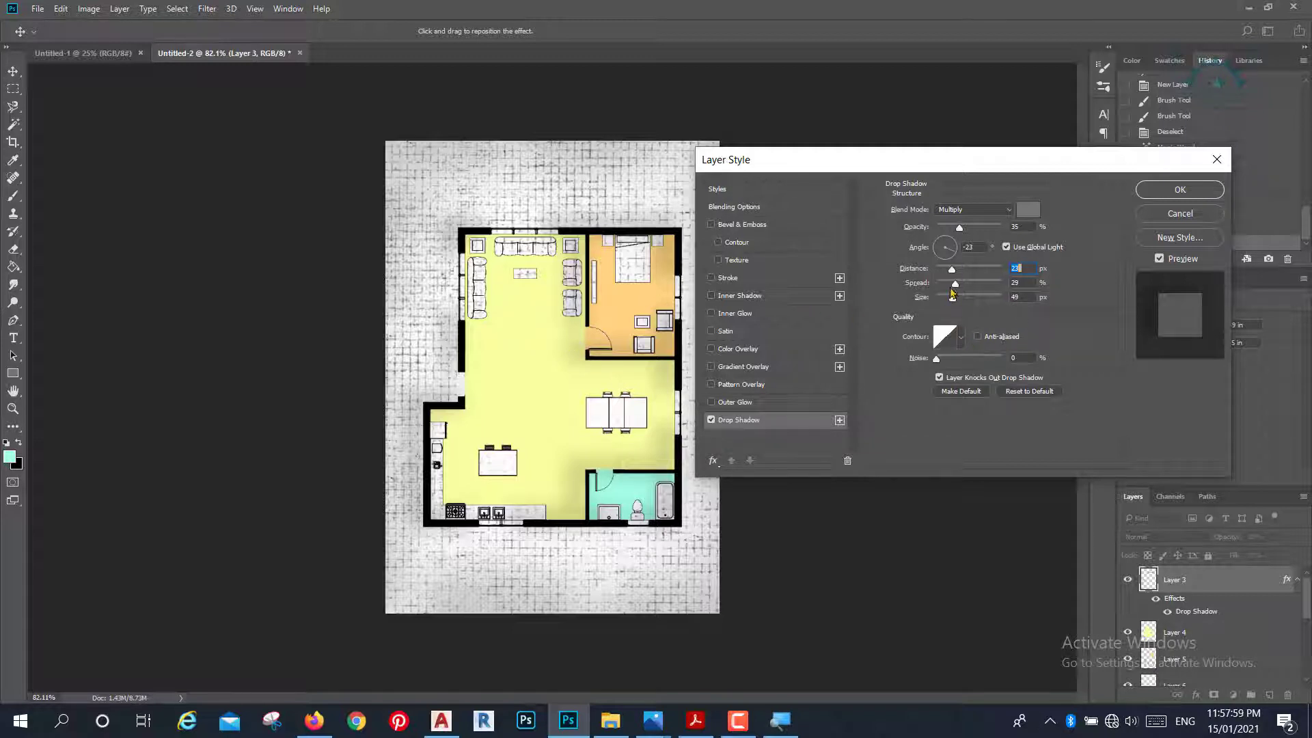
key(Tab)
drag(960, 229, 965, 233)
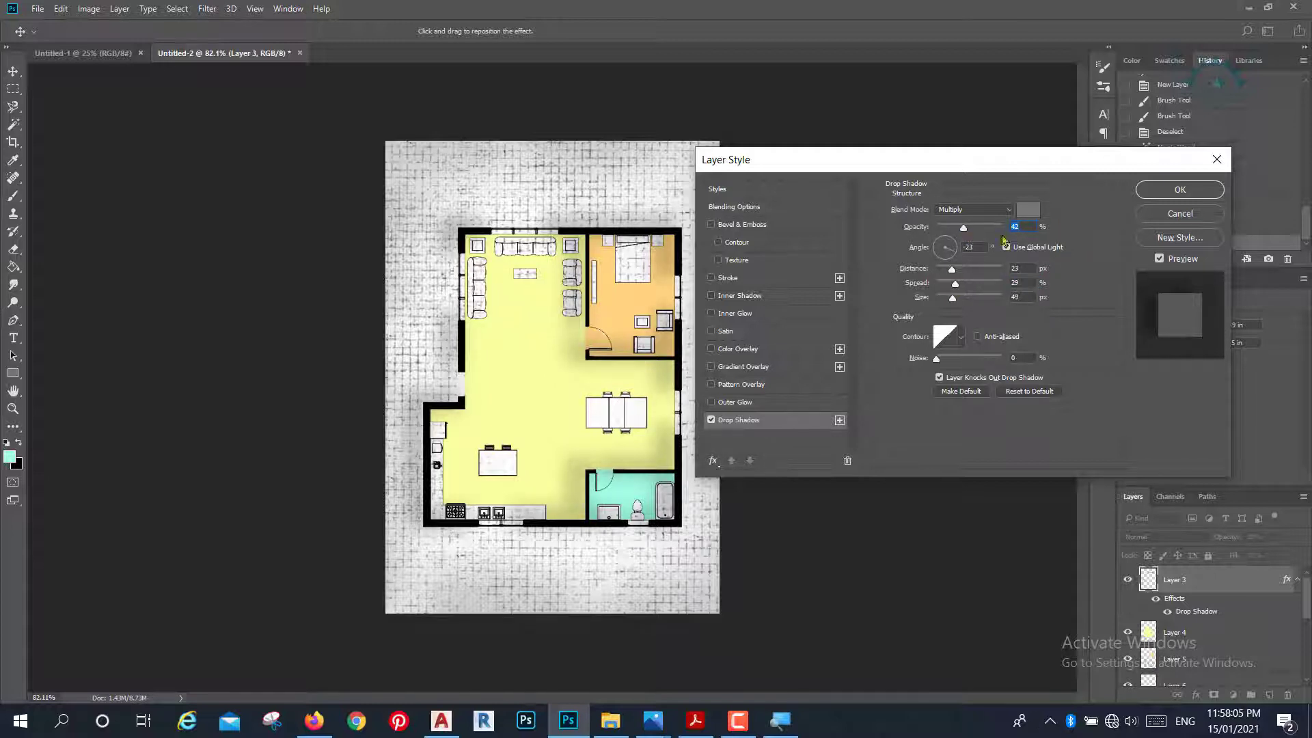
click(1170, 192)
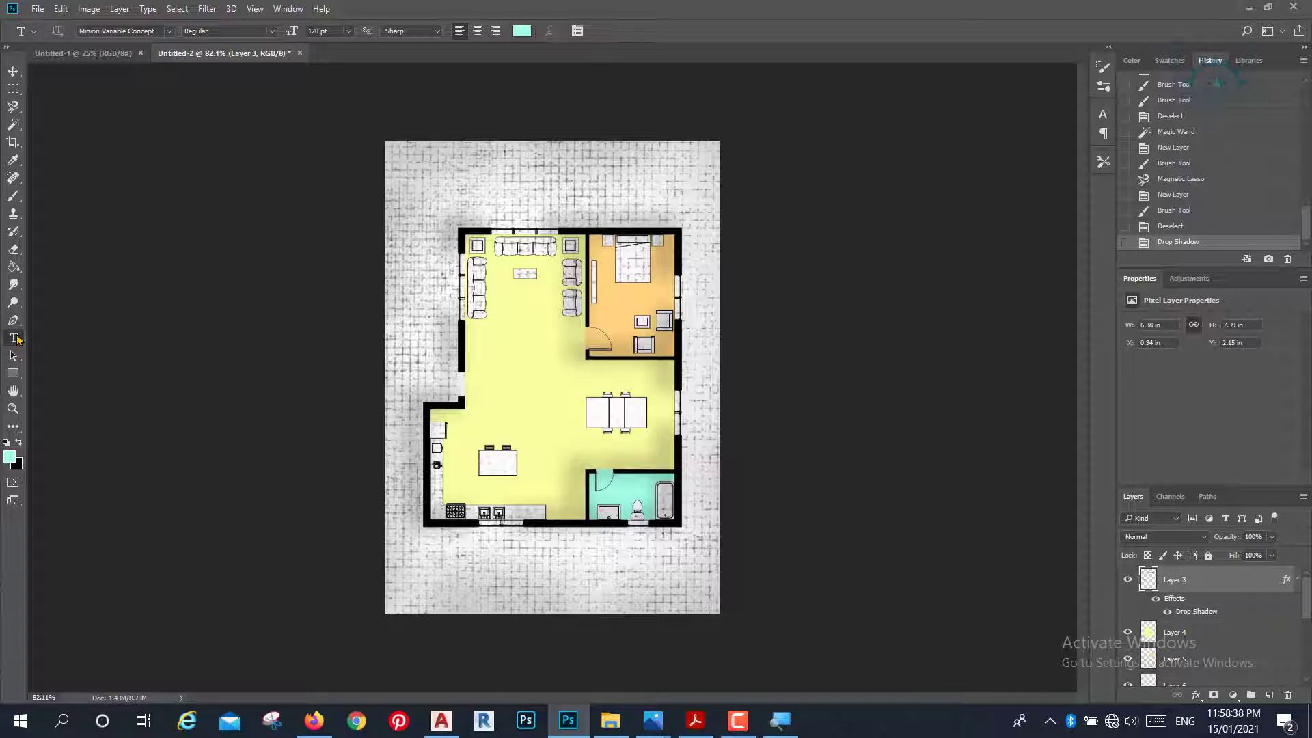
Switch to the Horizontal Type tool with Italic Outline Art as the font.
drag(20, 339, 35, 327)
click(168, 31)
scroll(231, 301, down, 5)
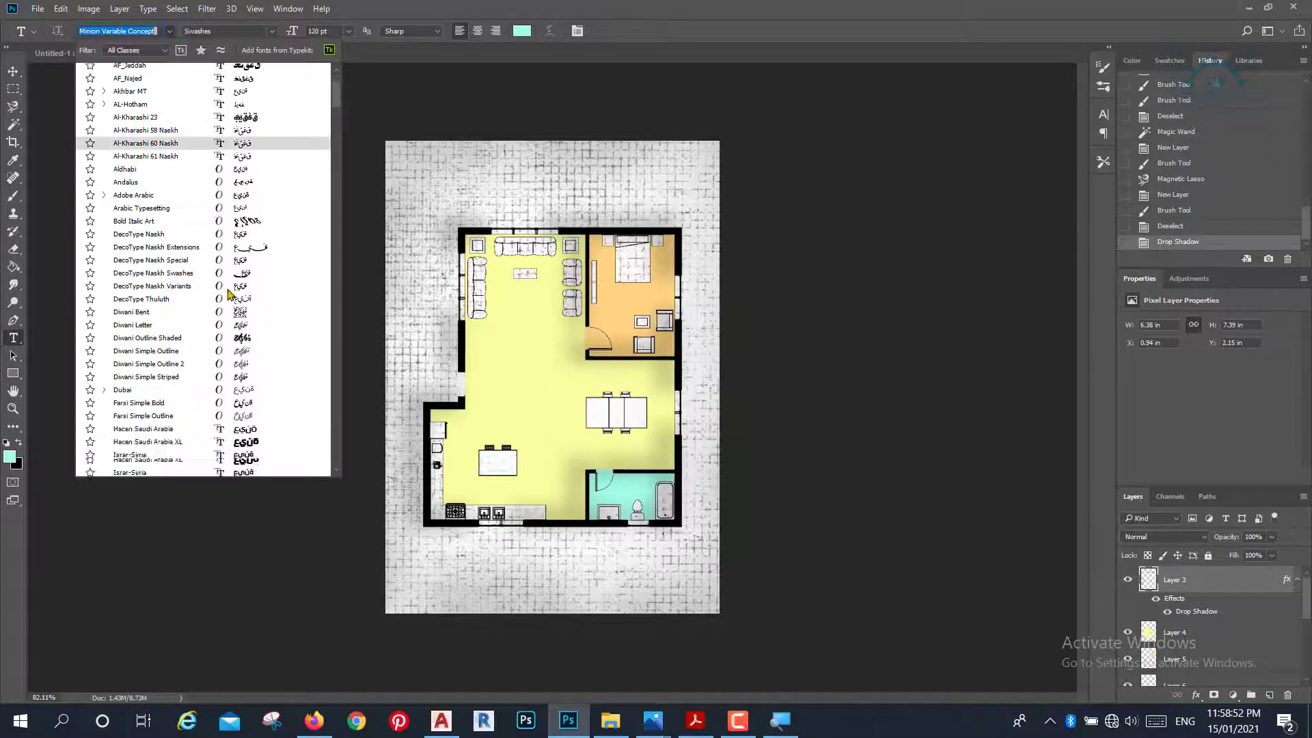
scroll(231, 301, down, 5)
scroll(231, 301, down, 3)
key(Return)
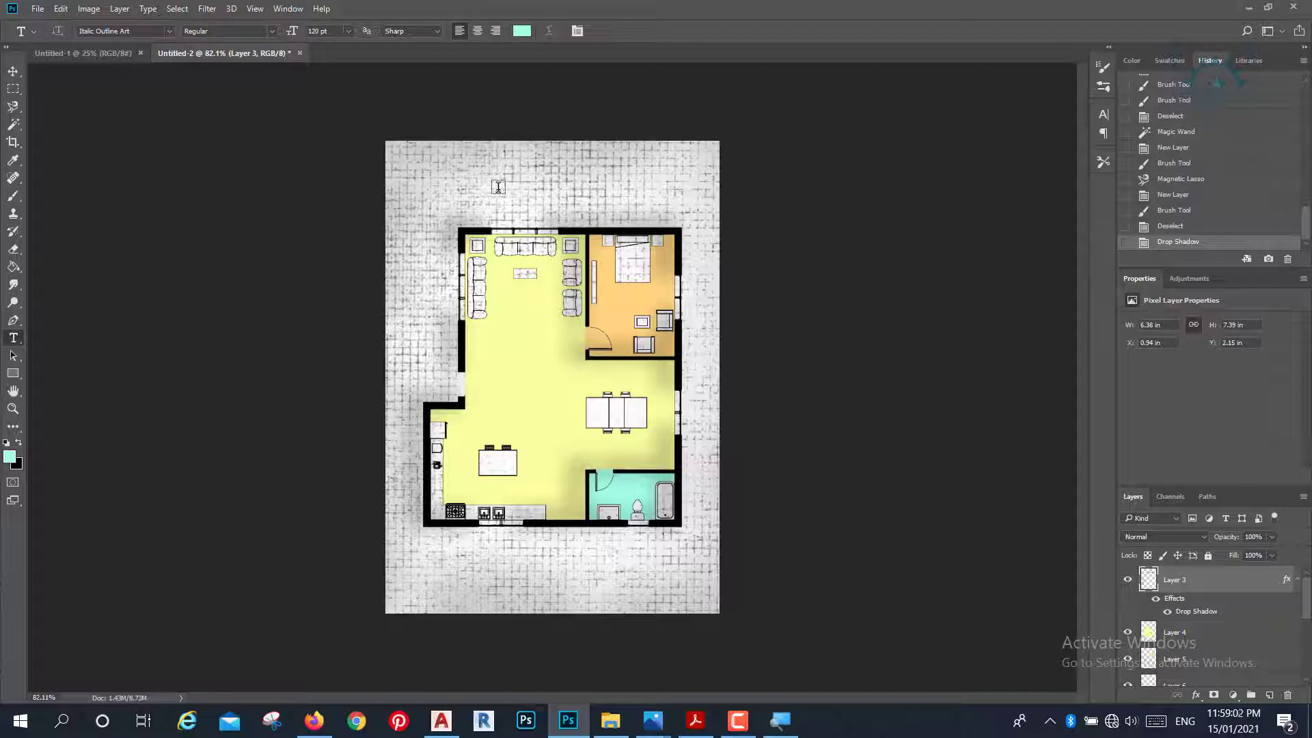
Start a text block on the canvas in black and type AZEX'21.
click(557, 206)
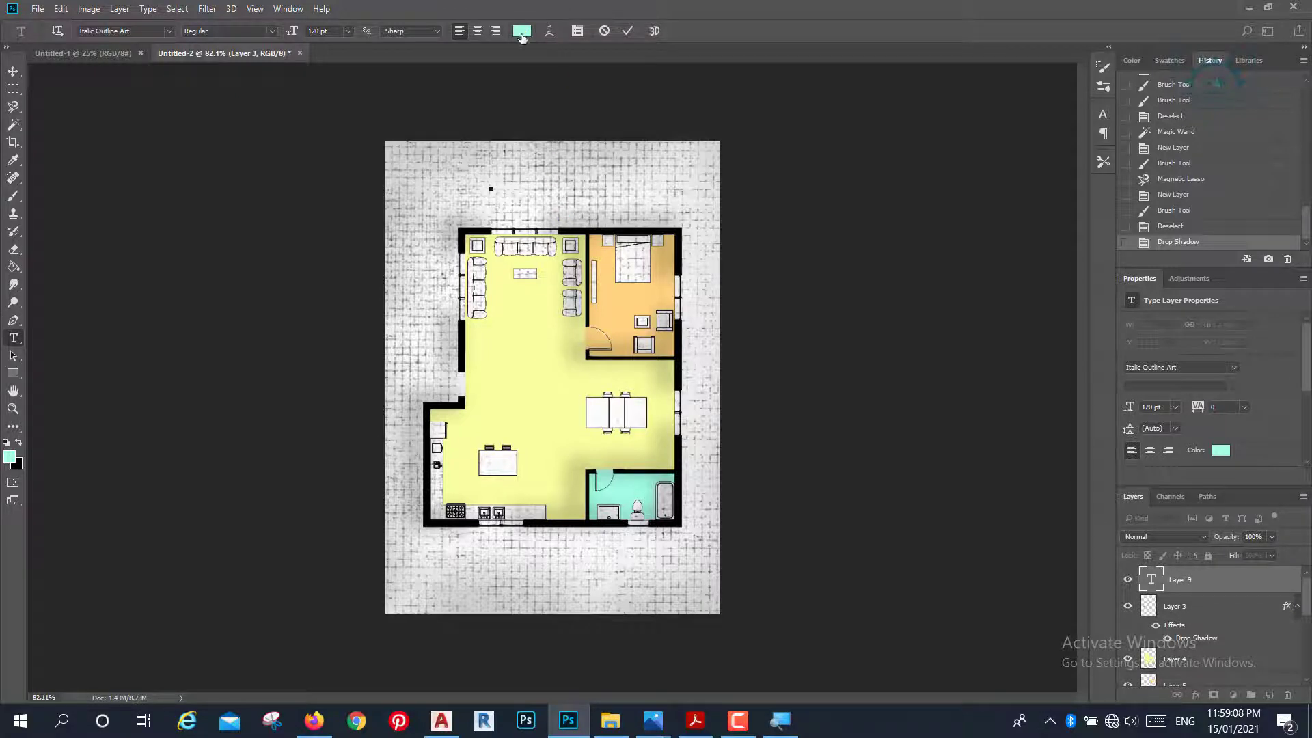
click(522, 33)
drag(486, 342, 481, 363)
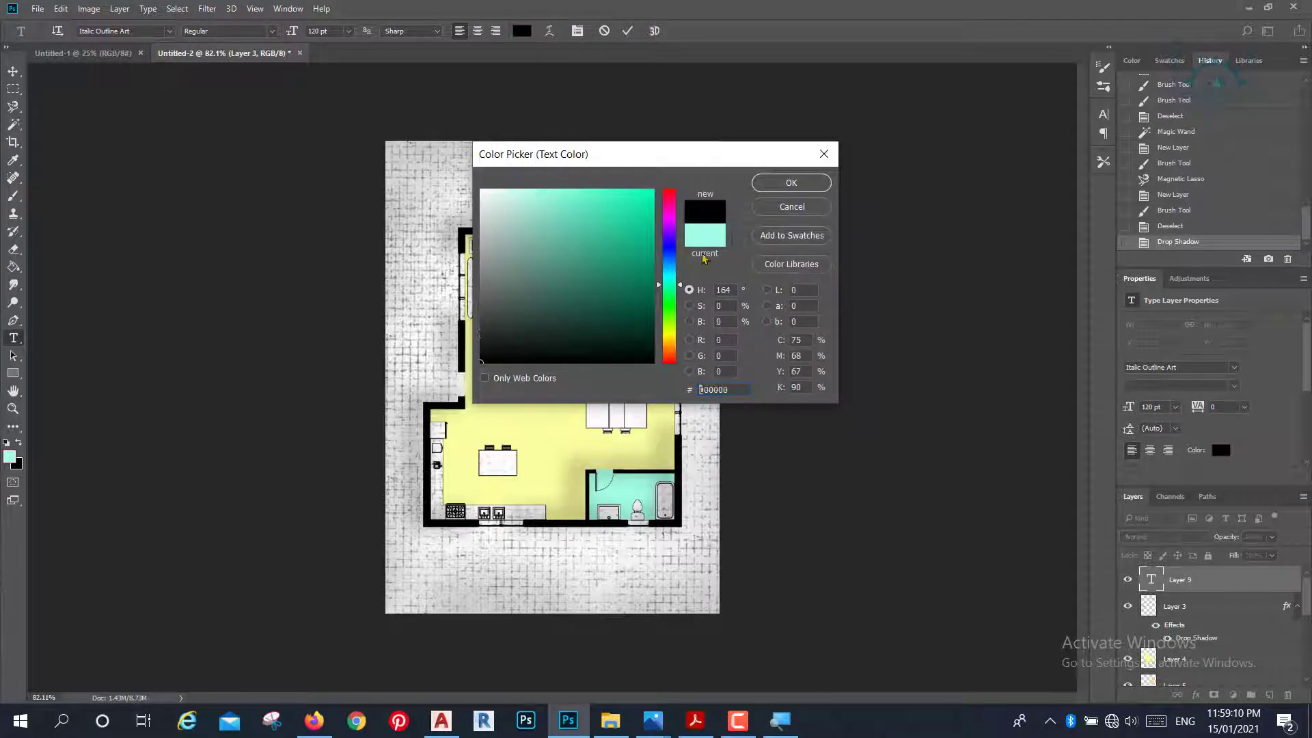
click(790, 184)
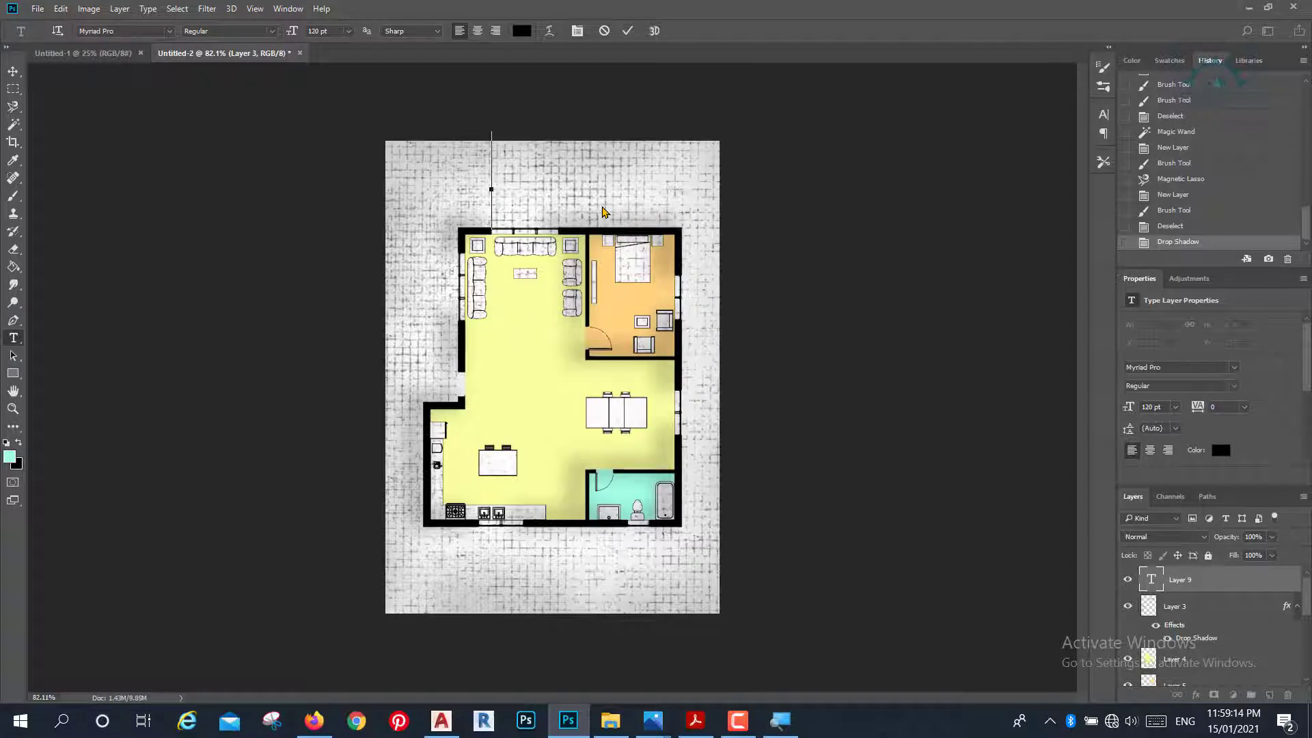
text(AZ)
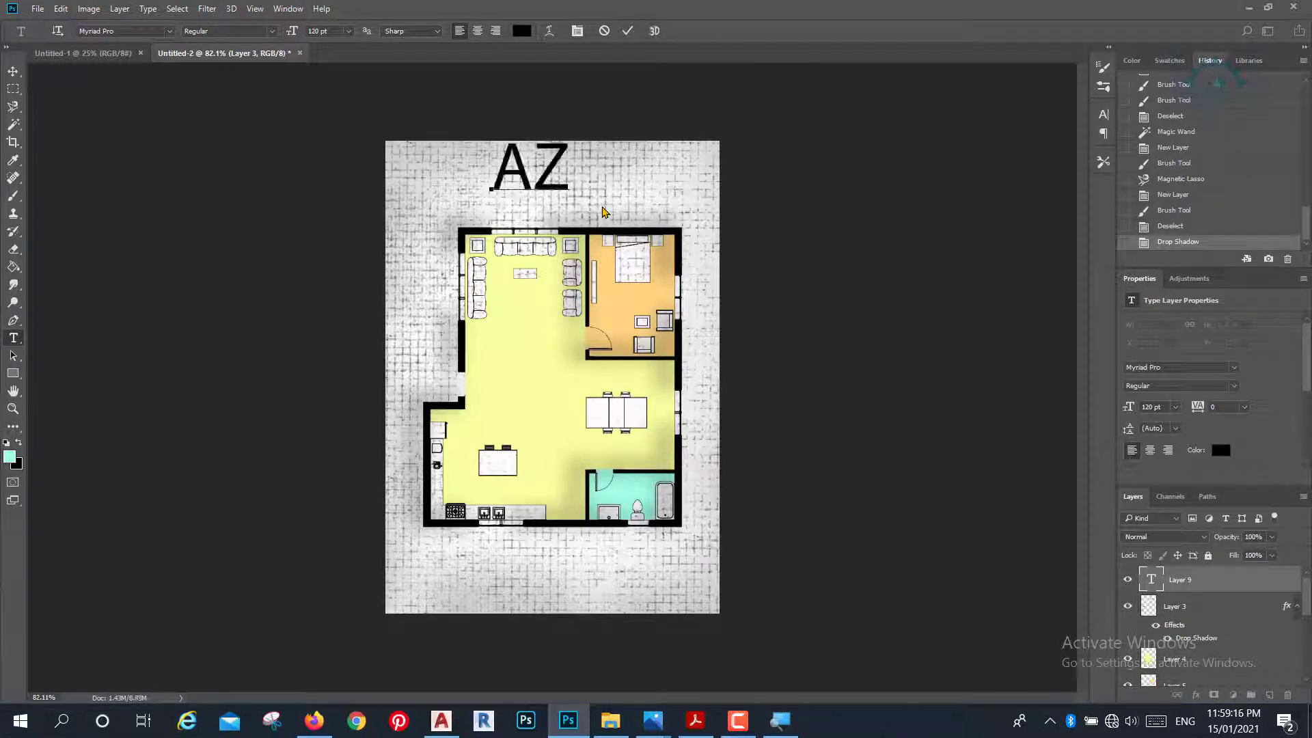
text(EX)
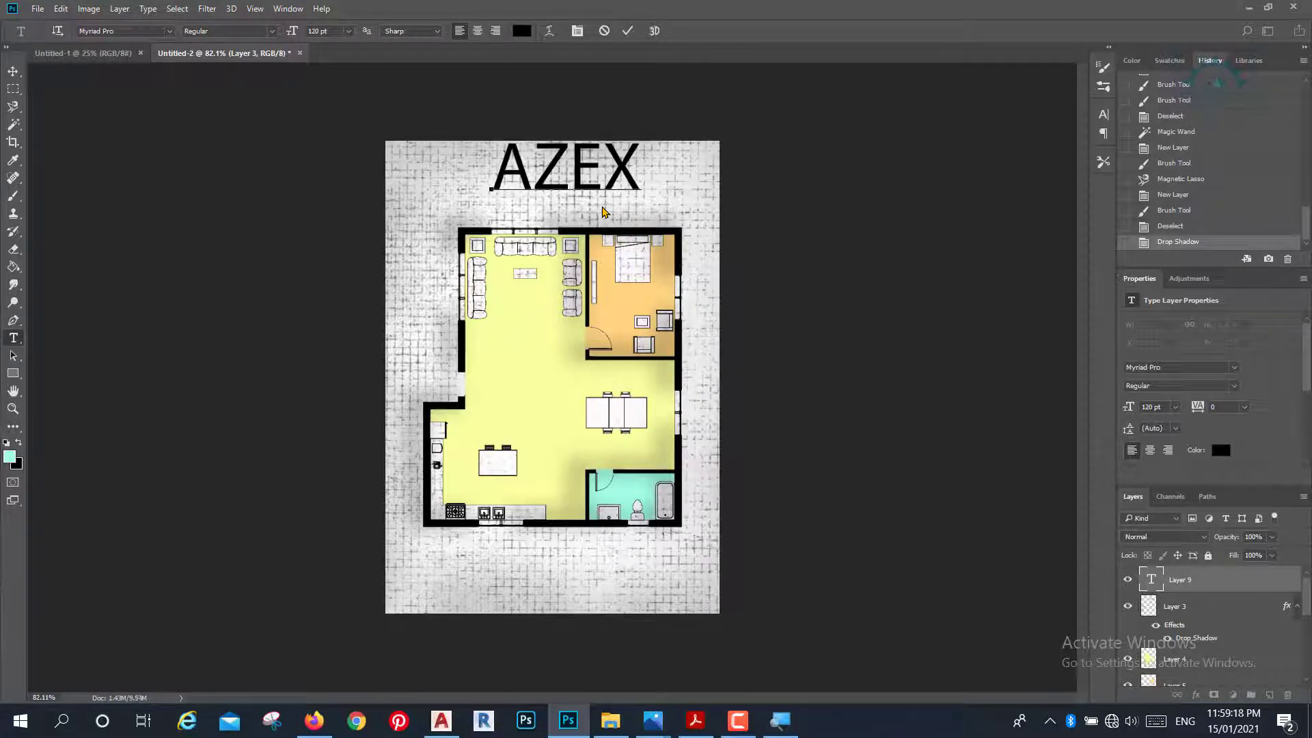
text(')
text(21)
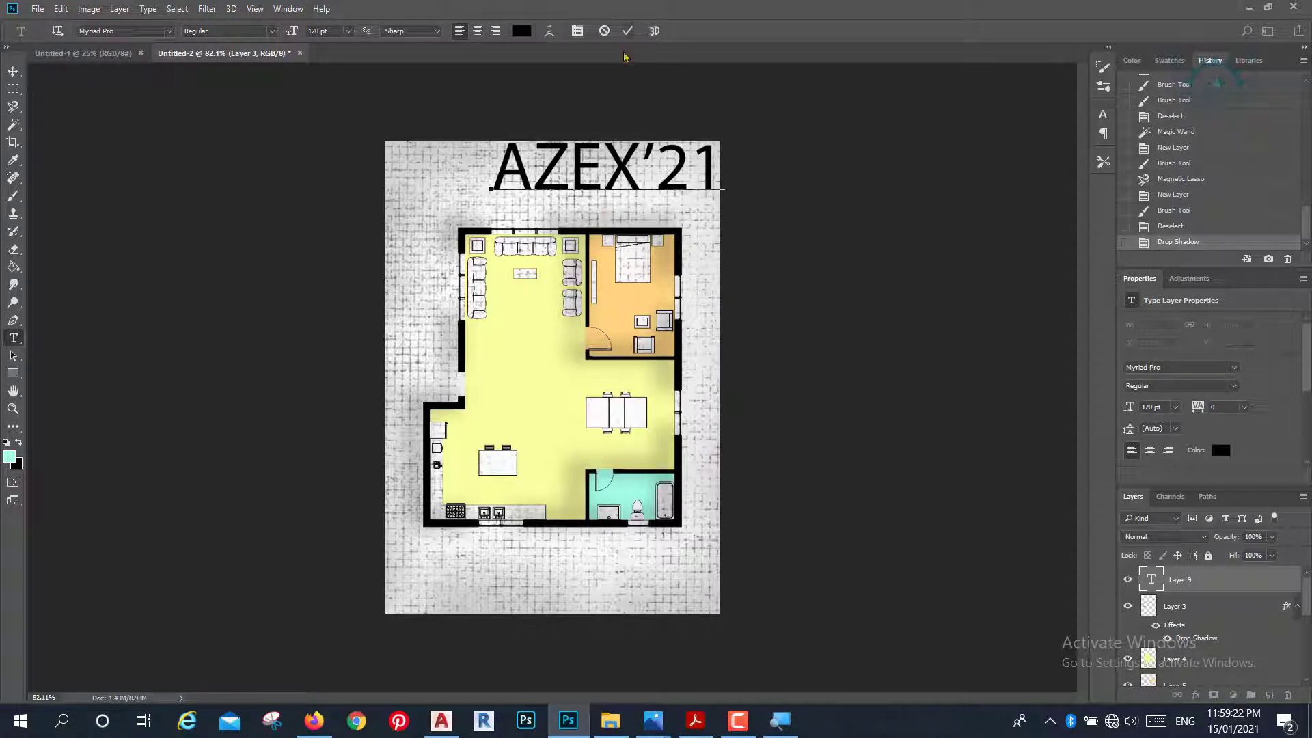
Move the AZEX'21 text below the floor plan and resize it to 60 pt.
mouse_move(740, 213)
mouse_down()
mouse_move(699, 222)
mouse_move(686, 602)
mouse_up()
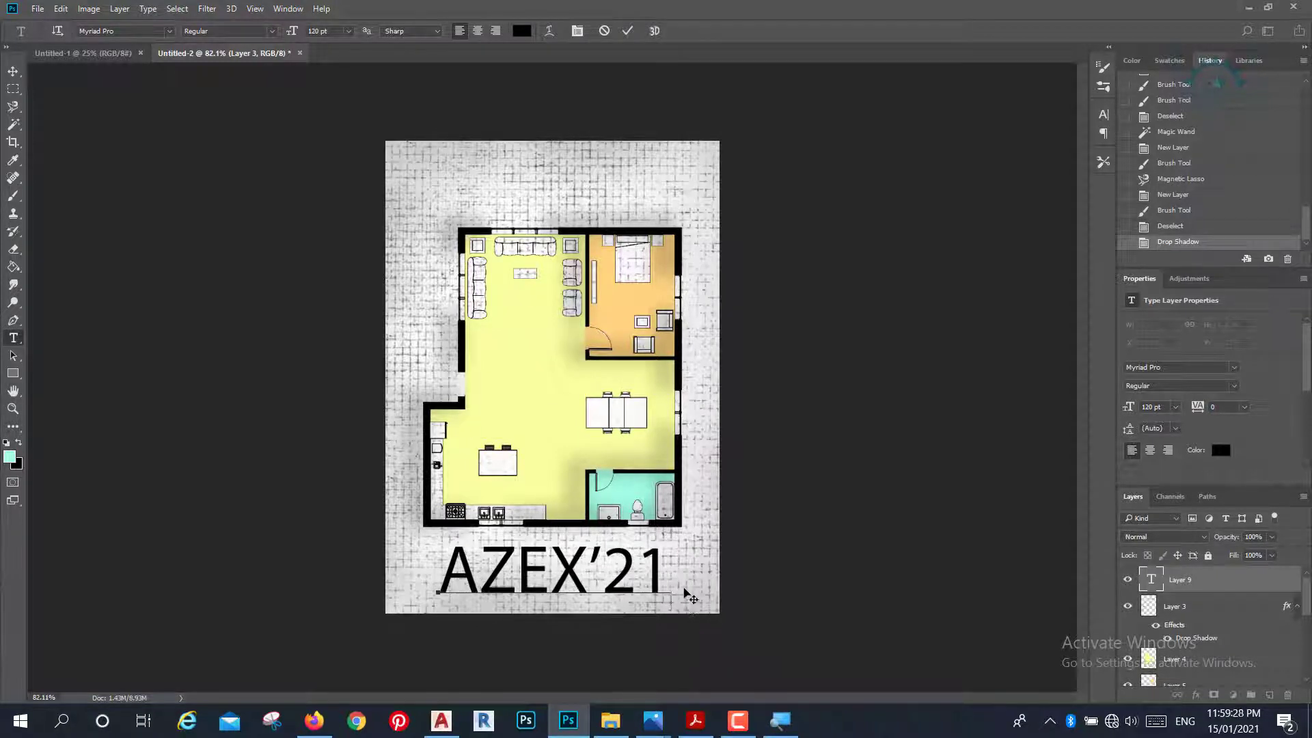
drag(630, 578, 419, 572)
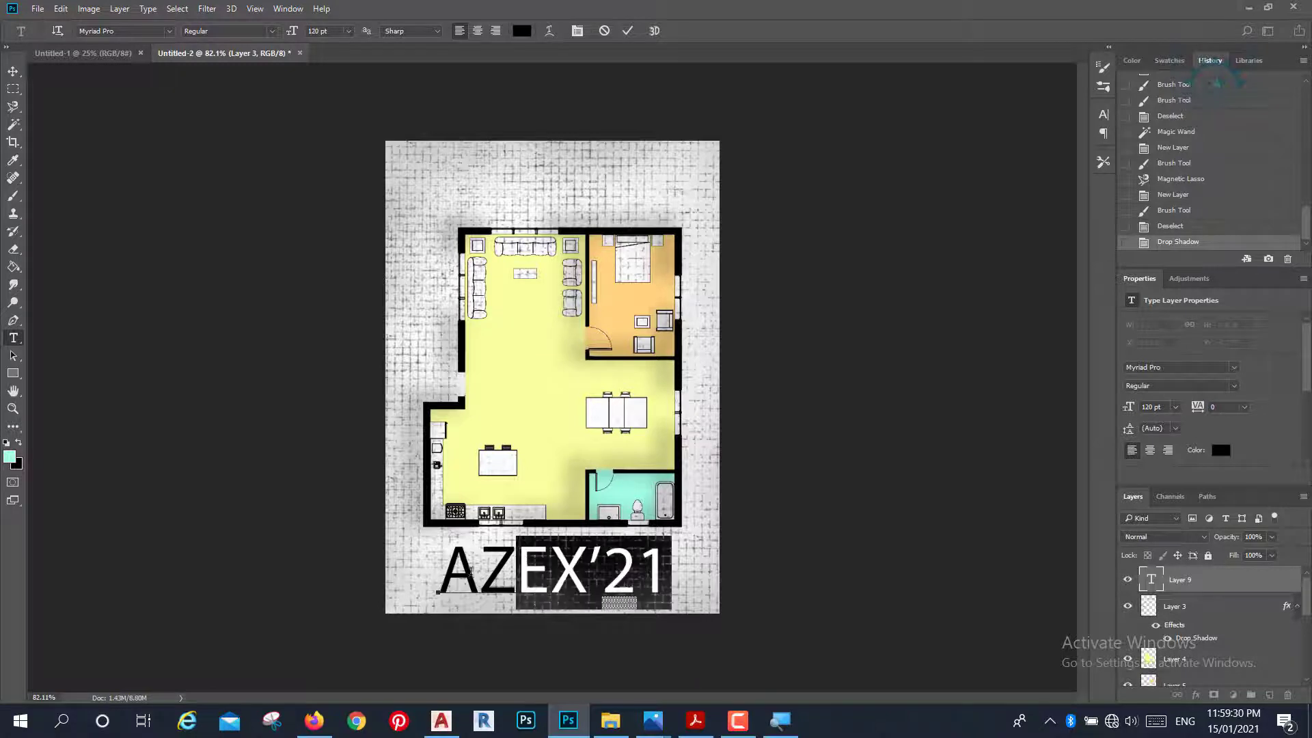
click(351, 32)
click(348, 277)
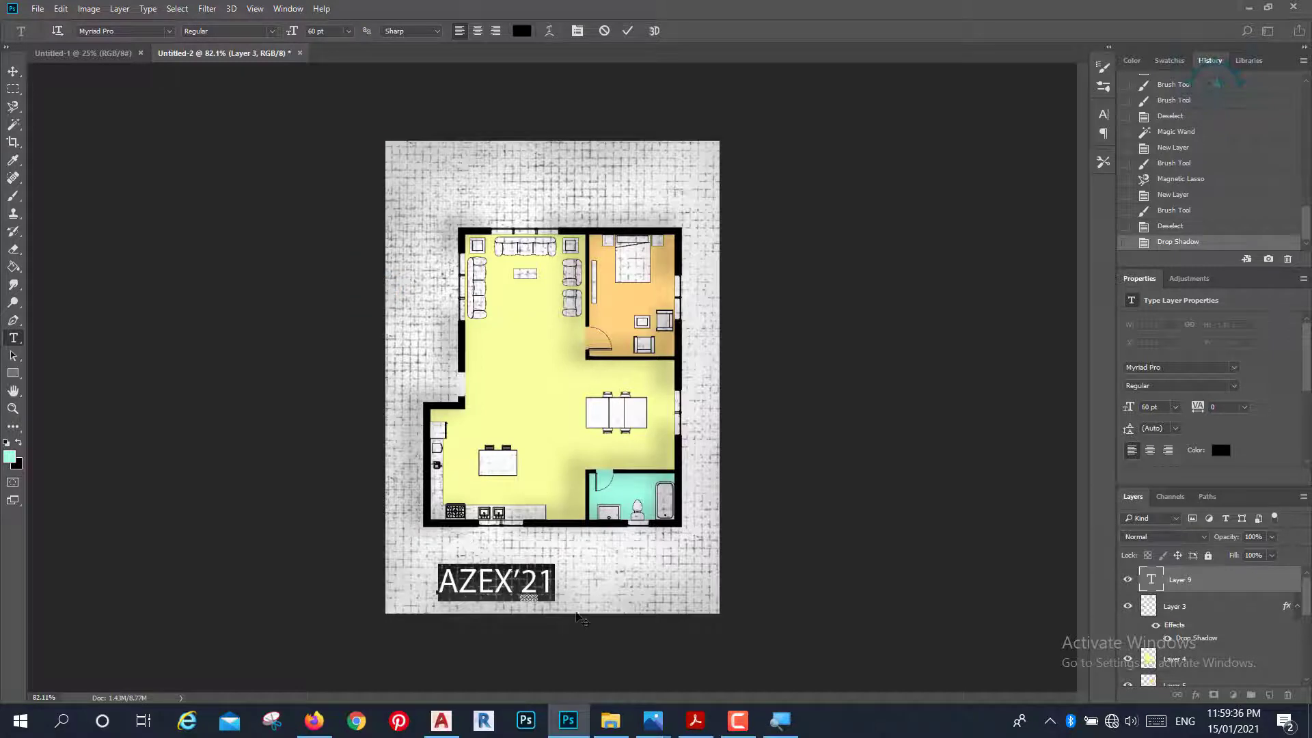
Centre AZEX'21 beneath the floor plan and set it in Microsoft Yi Baiti.
drag(559, 605, 623, 588)
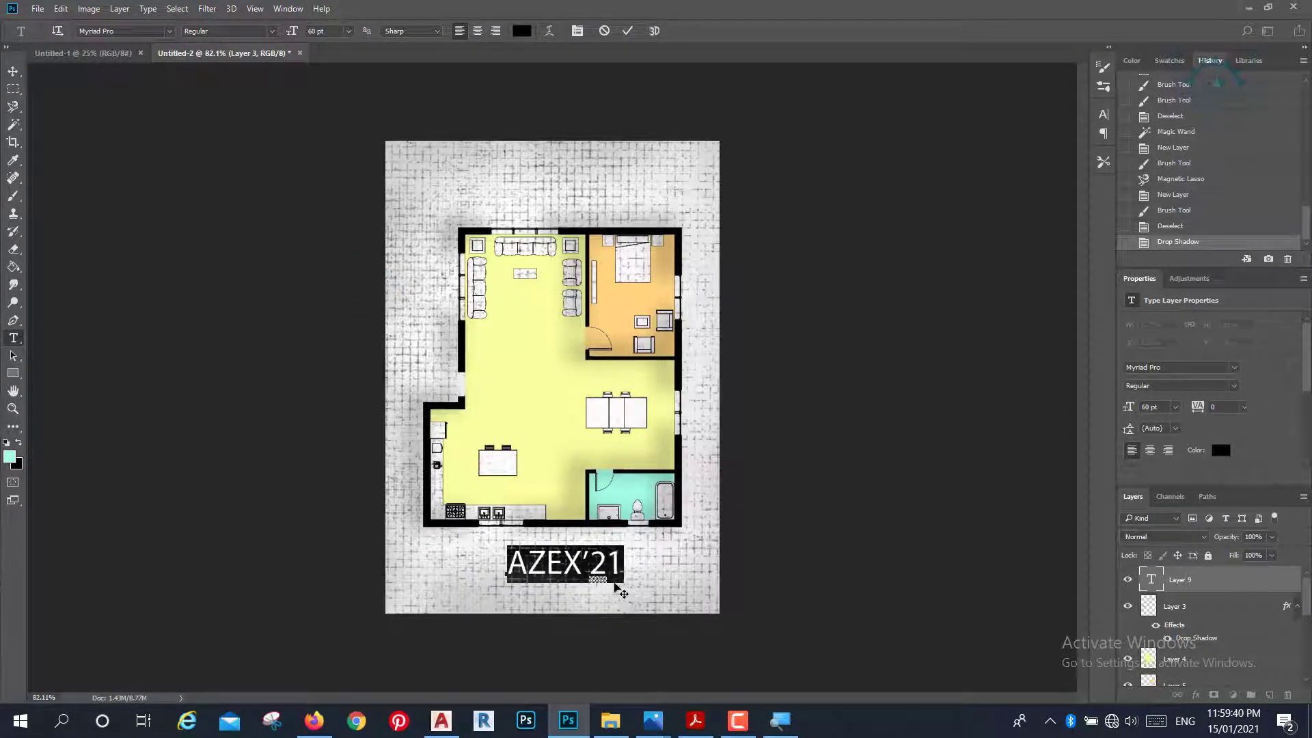
drag(620, 586, 613, 589)
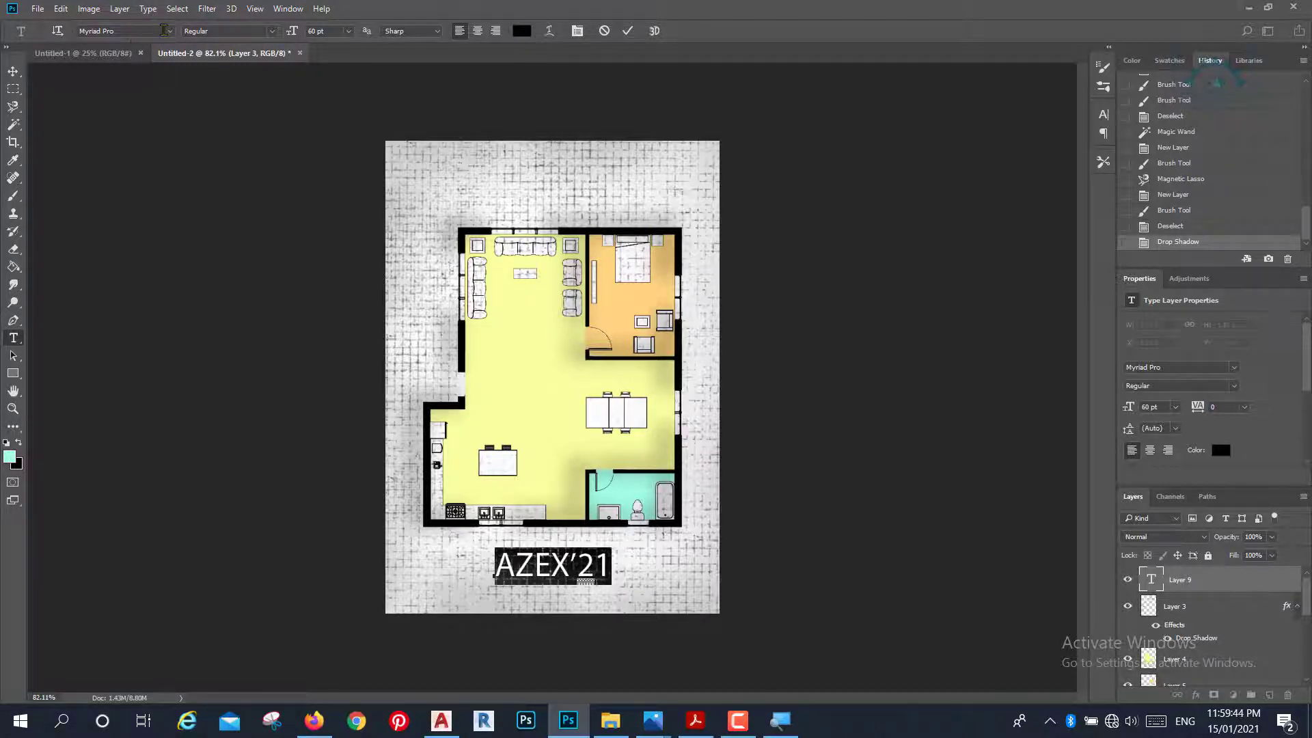
click(169, 31)
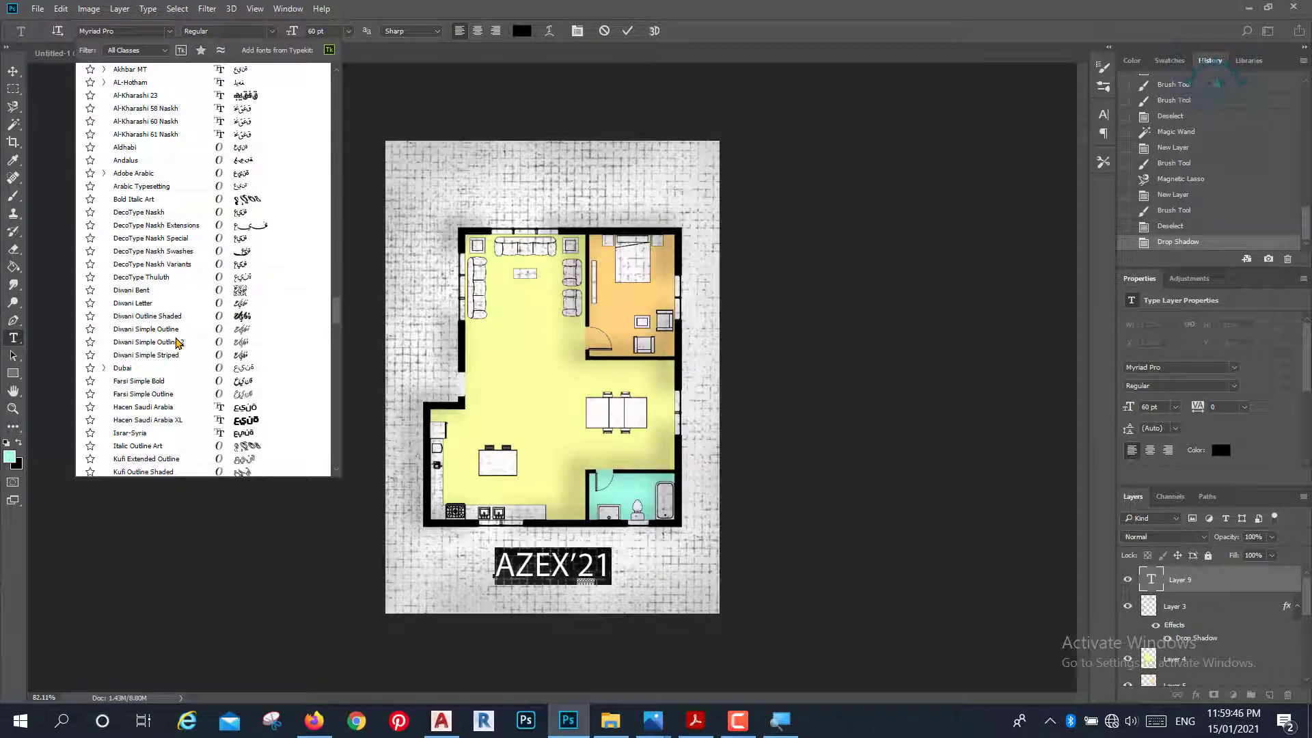
scroll(301, 287, down, 10)
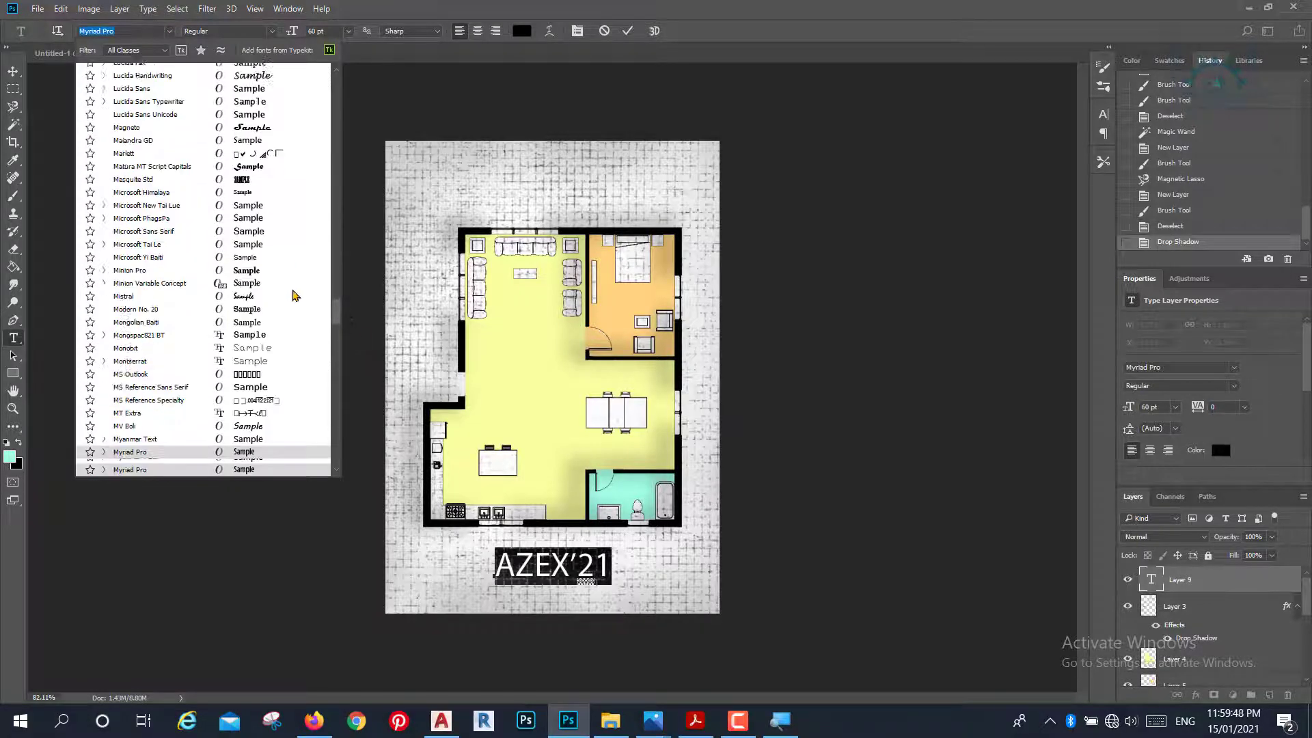
scroll(274, 294, down, 10)
scroll(253, 304, down, 10)
scroll(233, 315, down, 10)
click(233, 315)
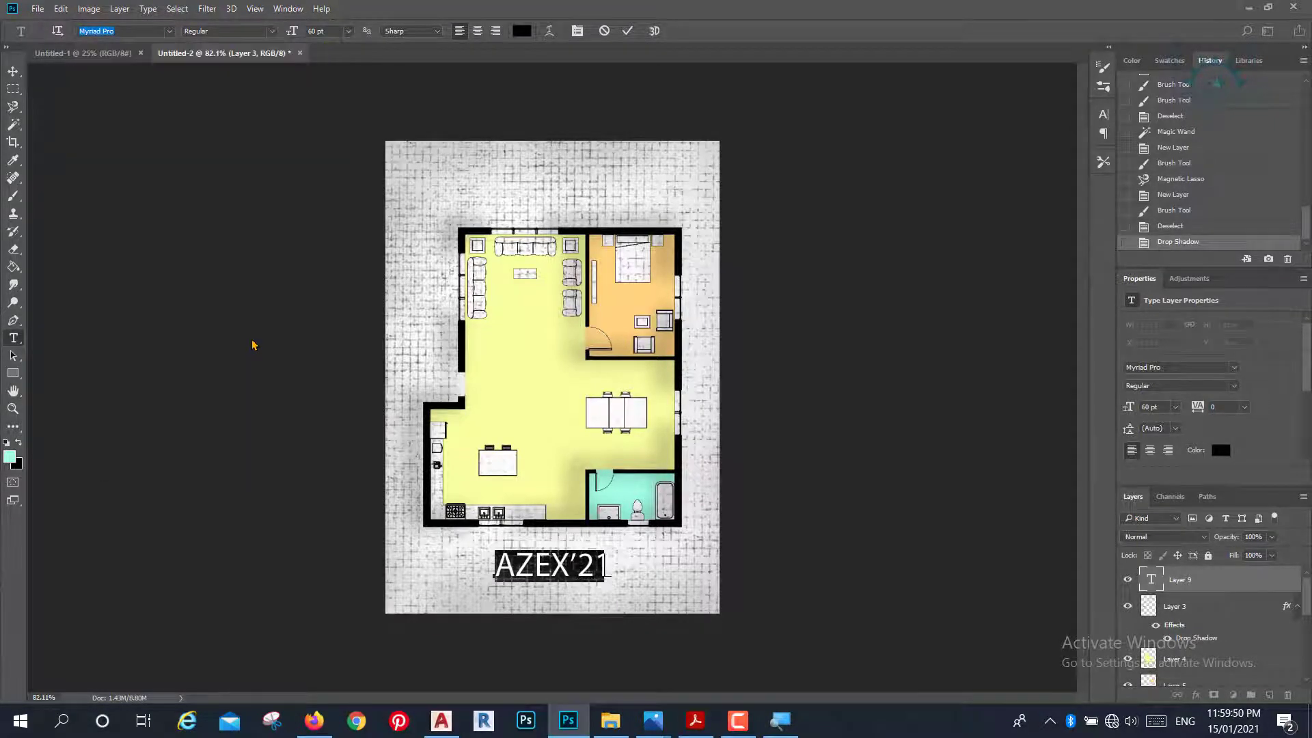
Close the font list and commit AZEX'21 as its own type layer.
click(169, 33)
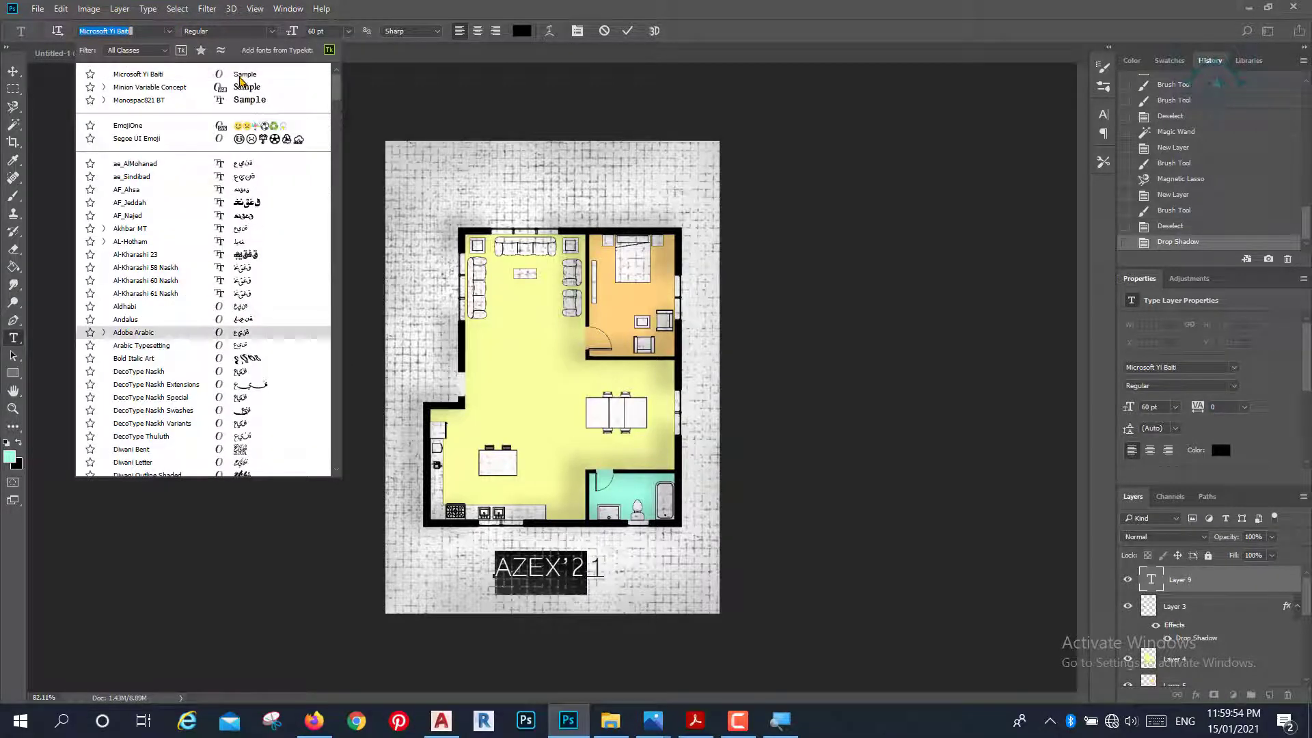
click(536, 514)
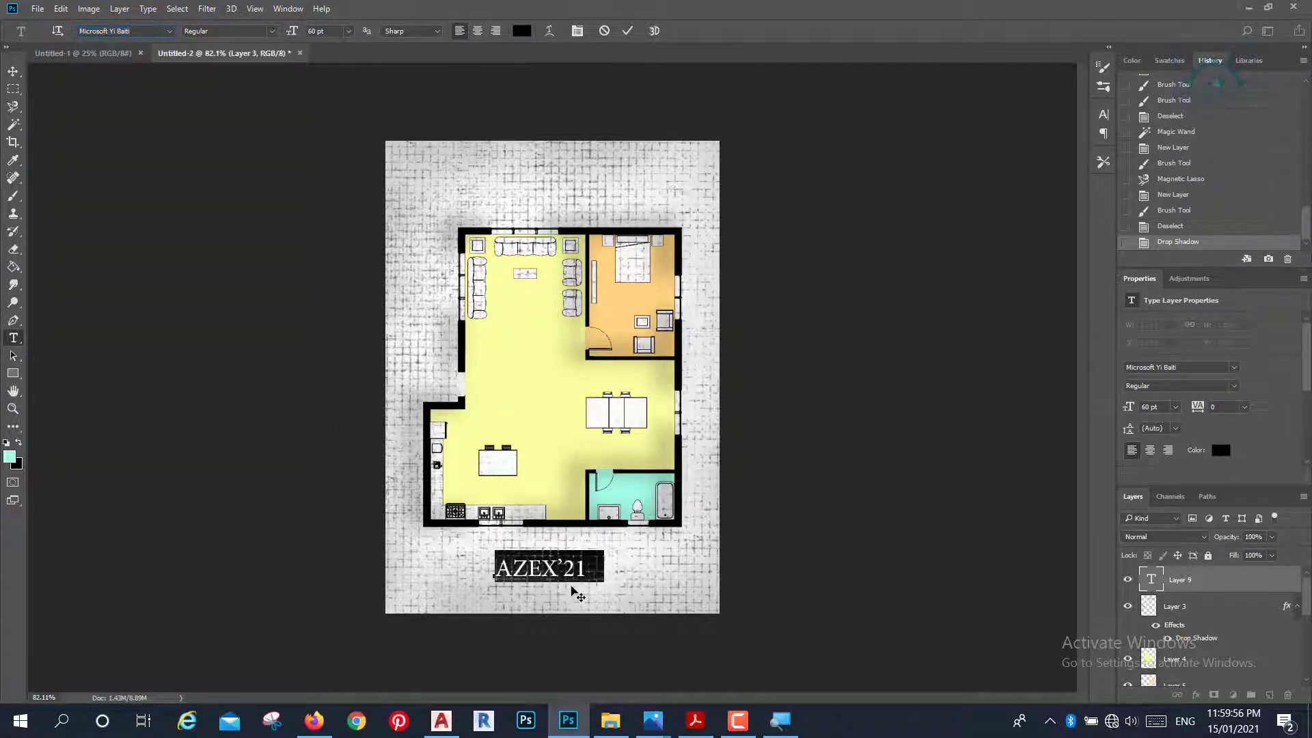
click(624, 594)
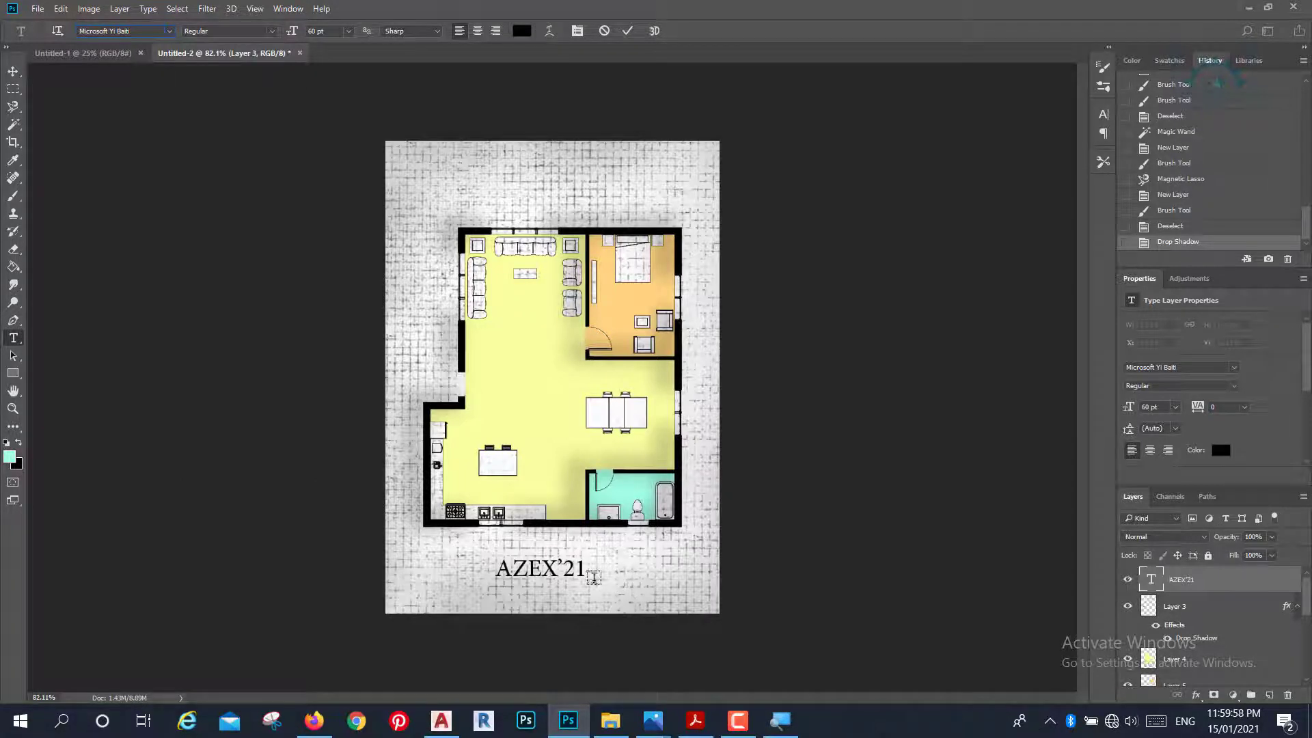
key(ctrl+Return)
Re-edit the AZEX'21 caption, shift it slightly right under the plan, and commit.
double_click(512, 561)
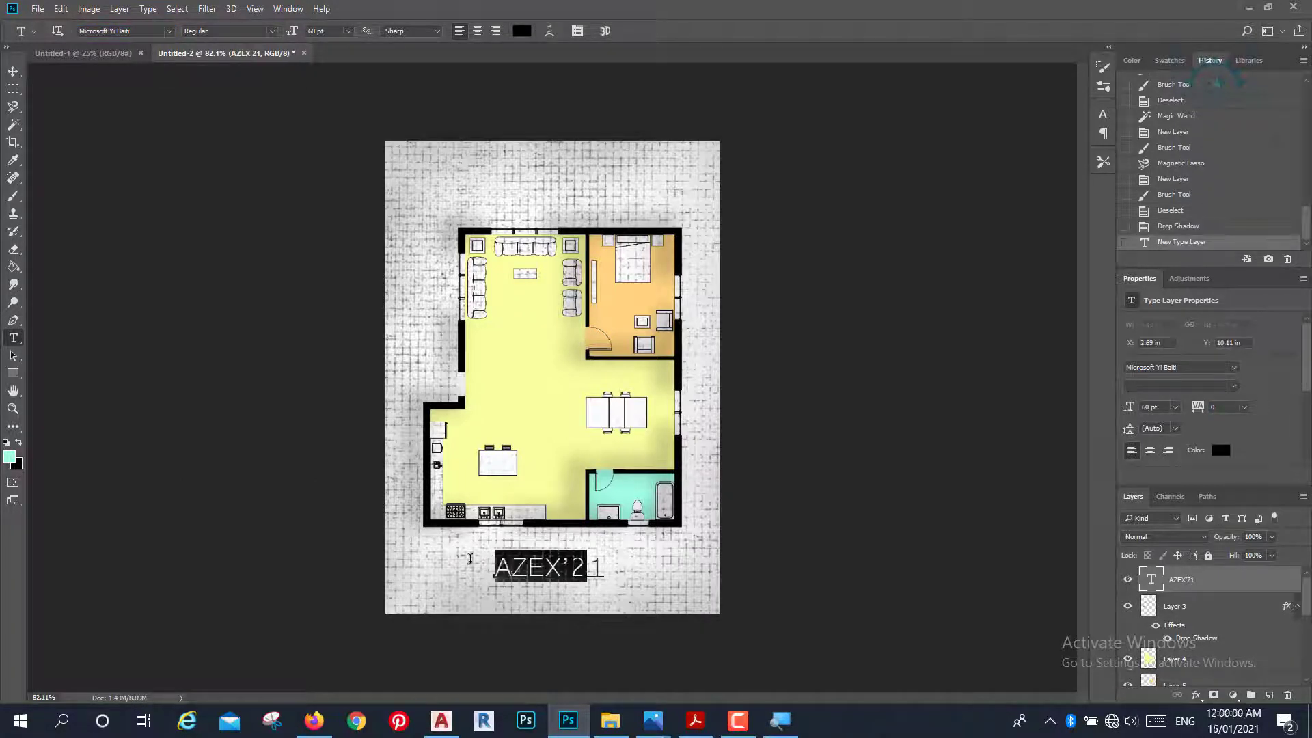
drag(603, 566, 489, 569)
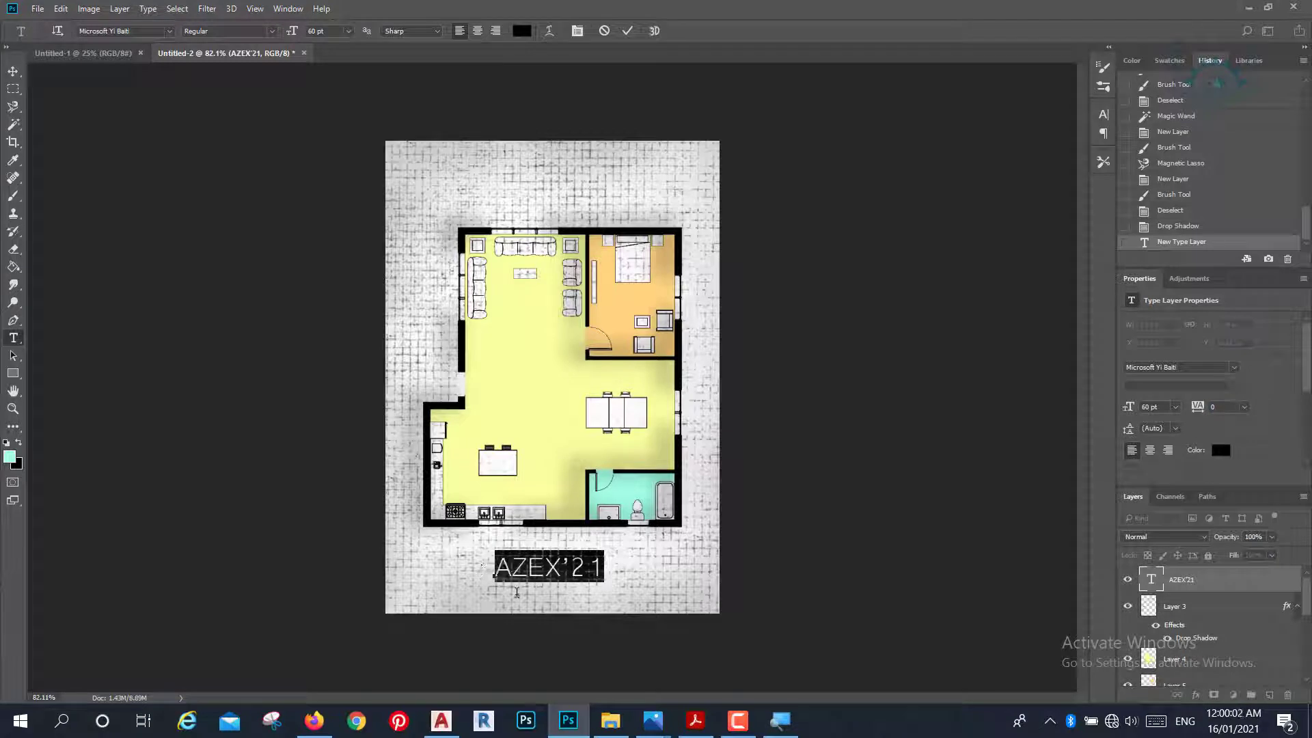
drag(615, 598, 622, 594)
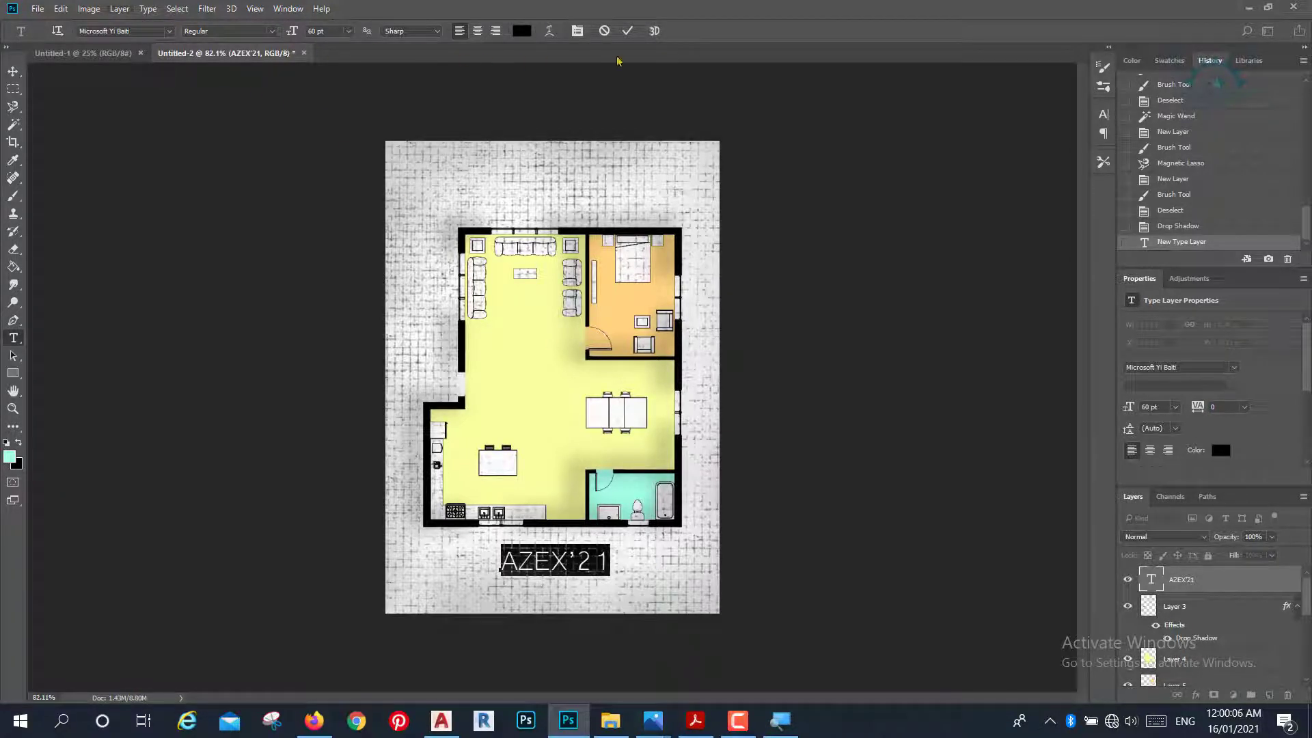
click(629, 31)
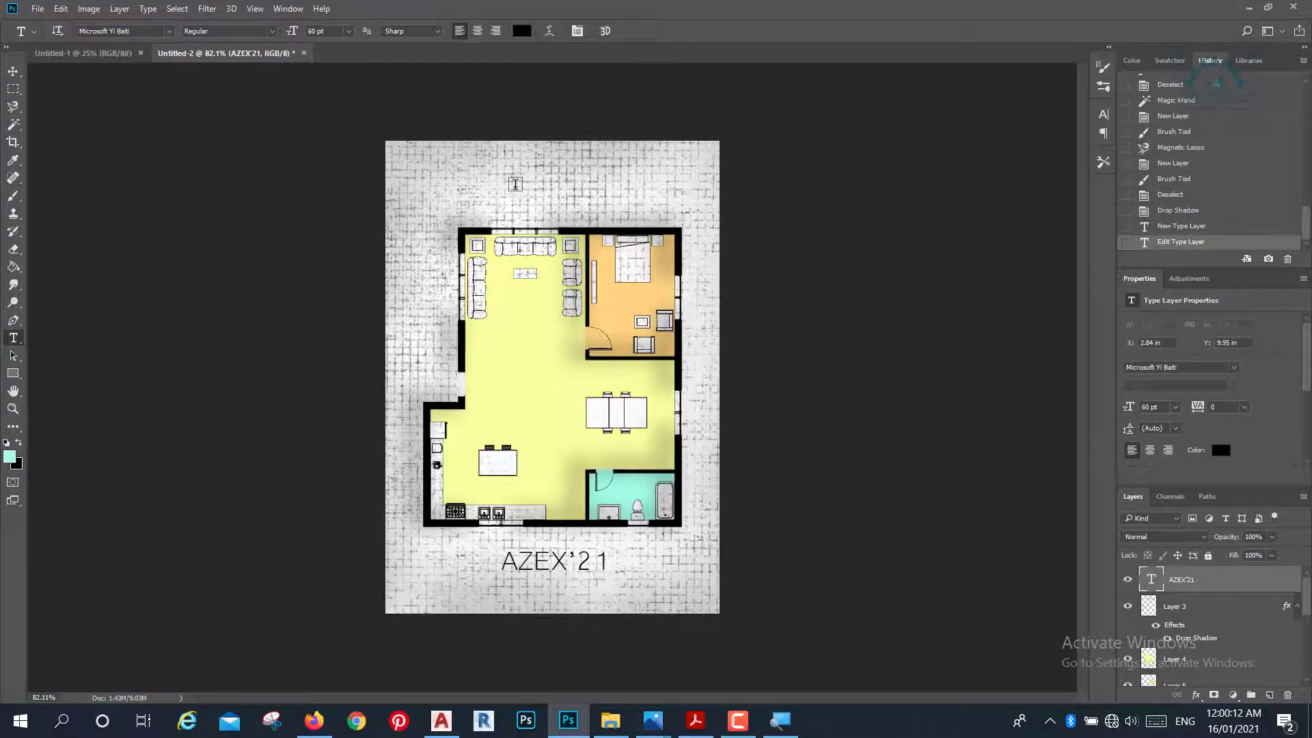
Type the Arabic title معرض الأزهر للتطبيقات الهندسية above the floor plan, fit it onto the page, and commit.
click(514, 183)
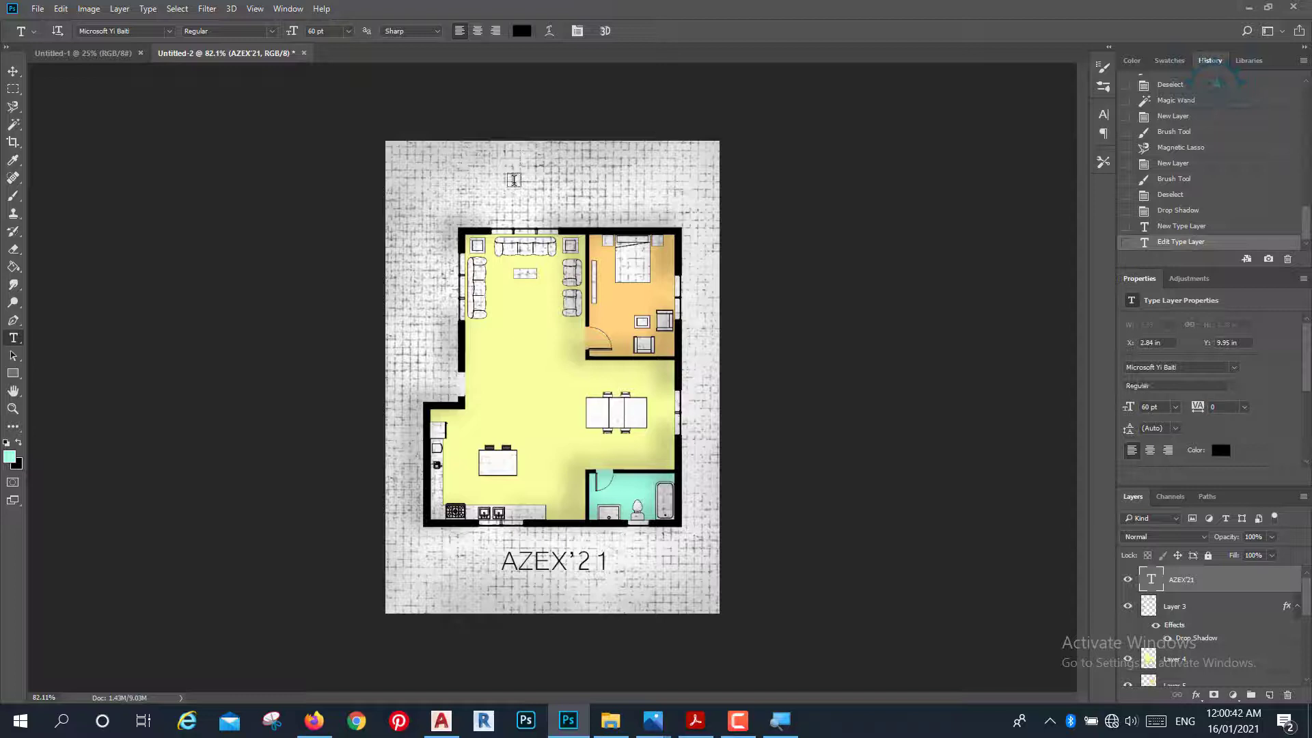
click(514, 179)
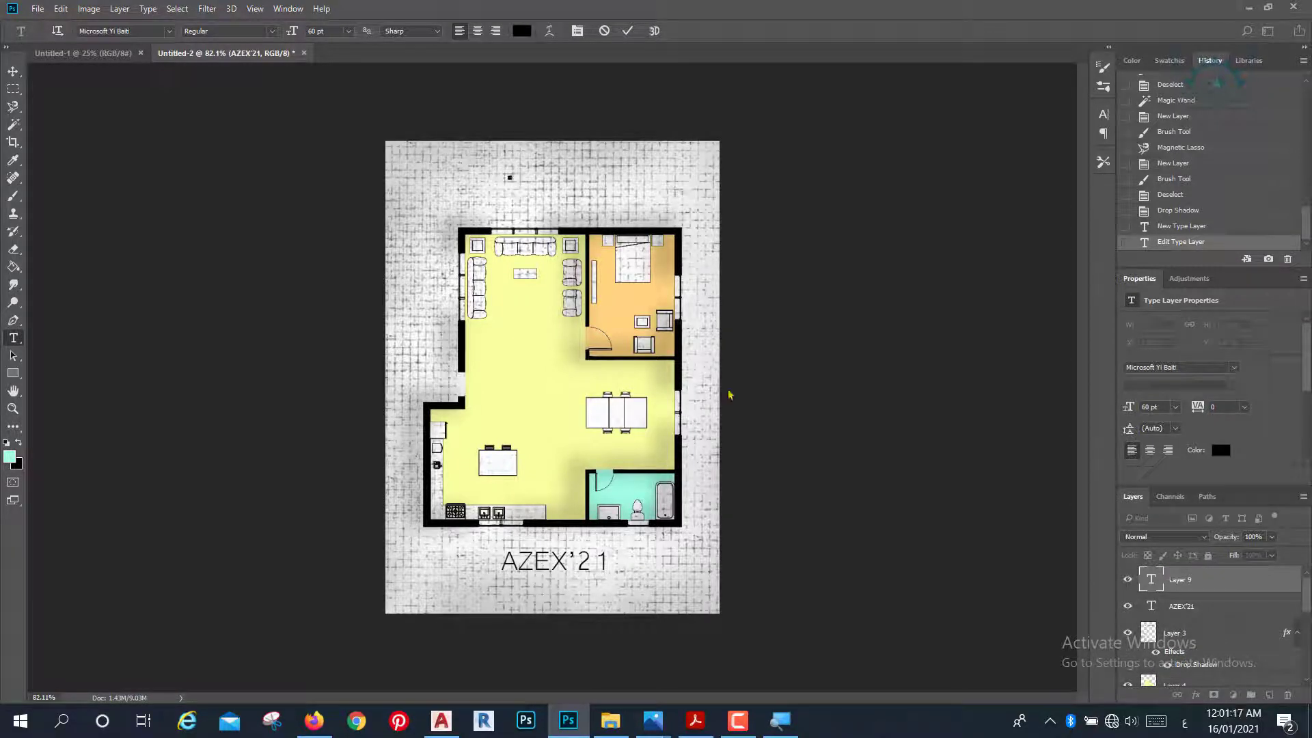
text(معر)
text(ض الأ)
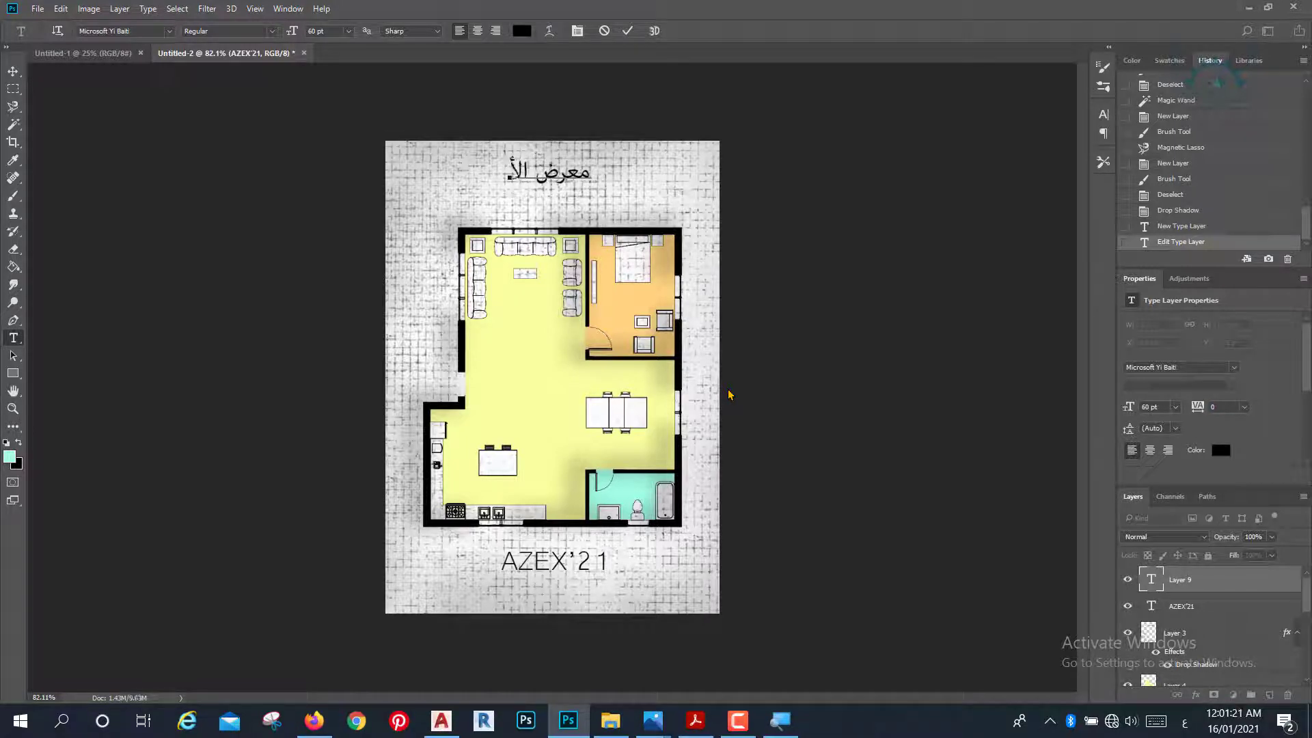
text(زهر)
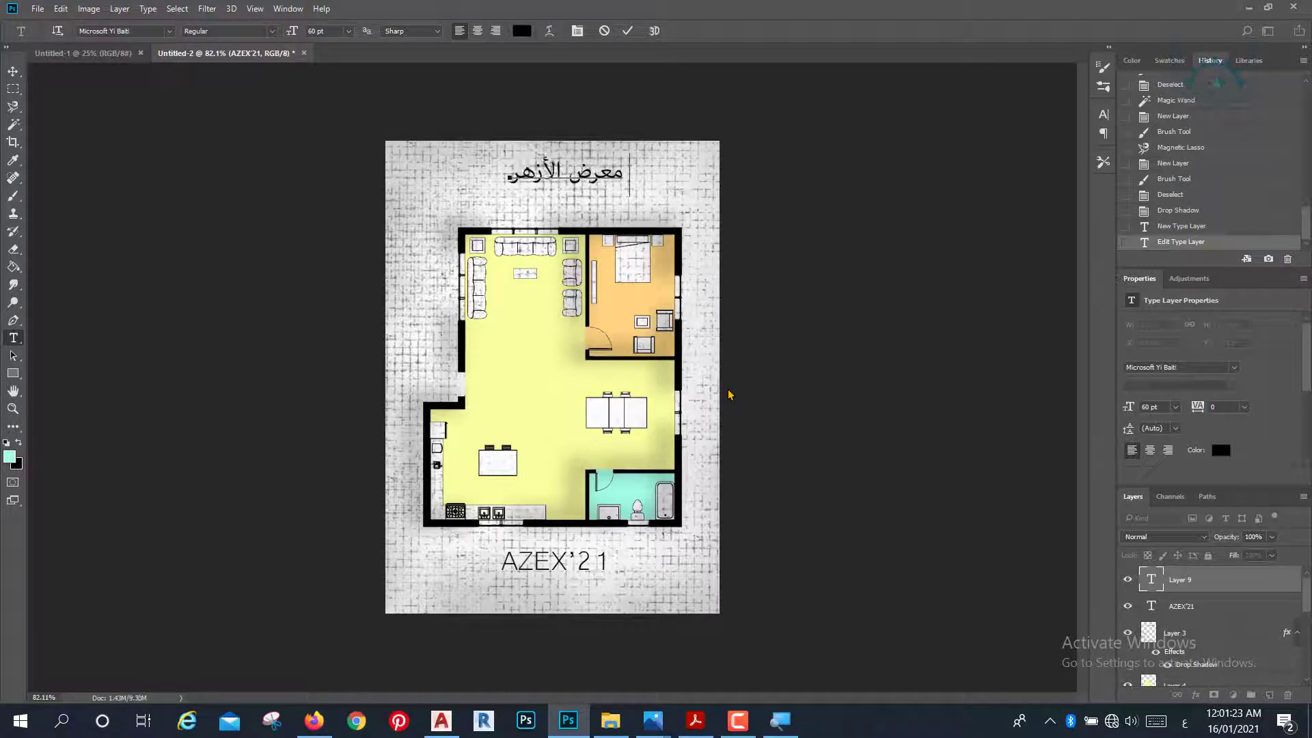
text( للتط)
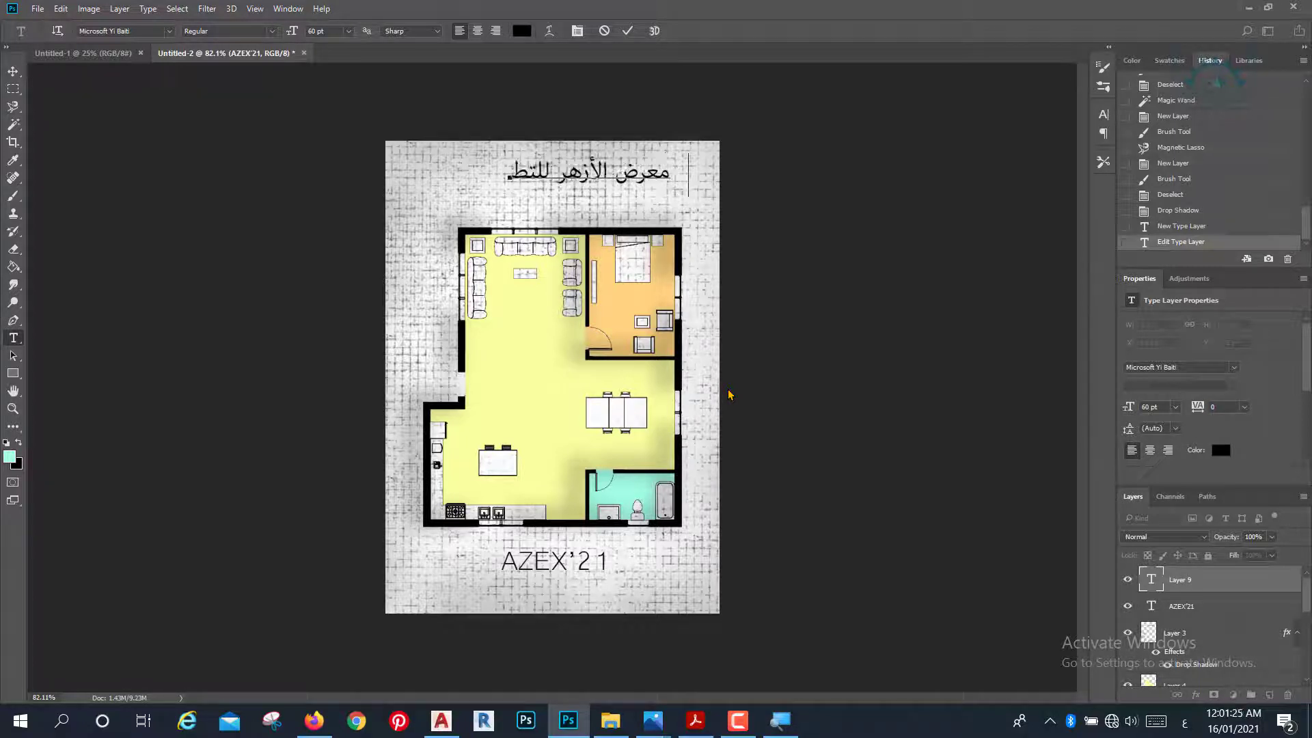
text(بيقات ال)
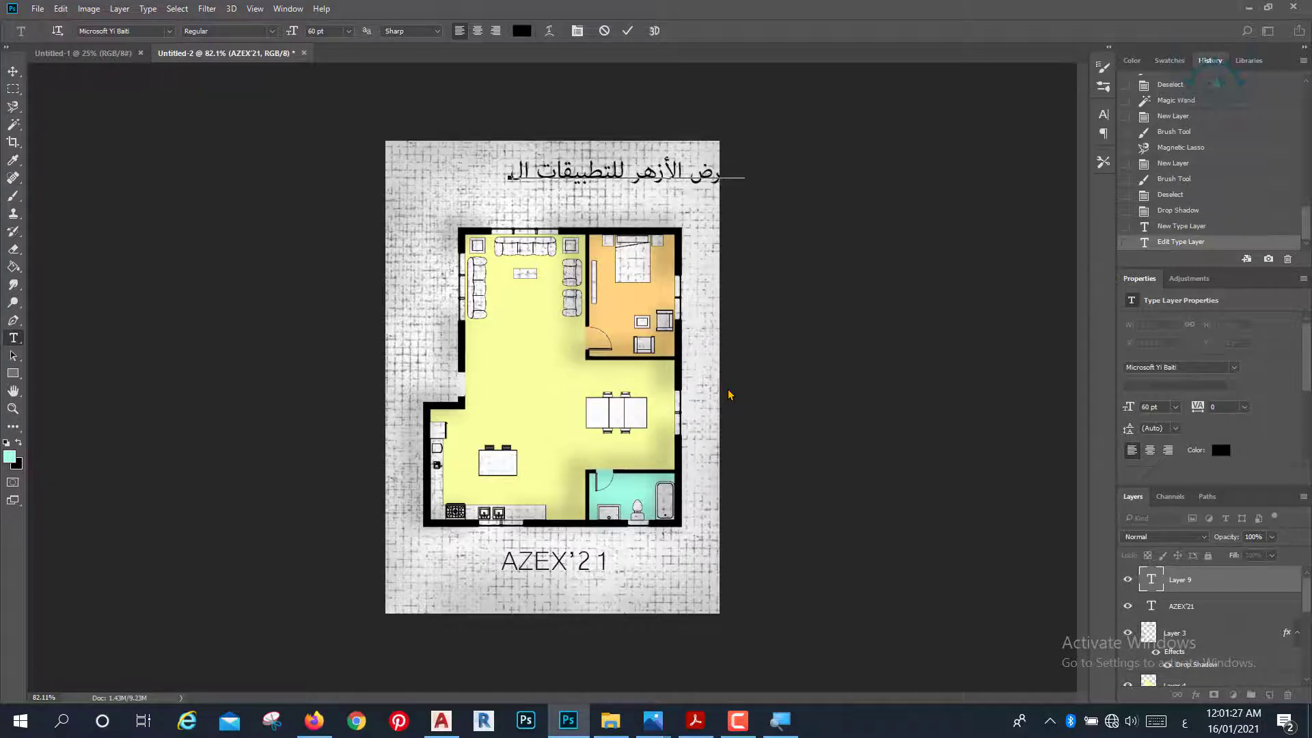
text(هندس)
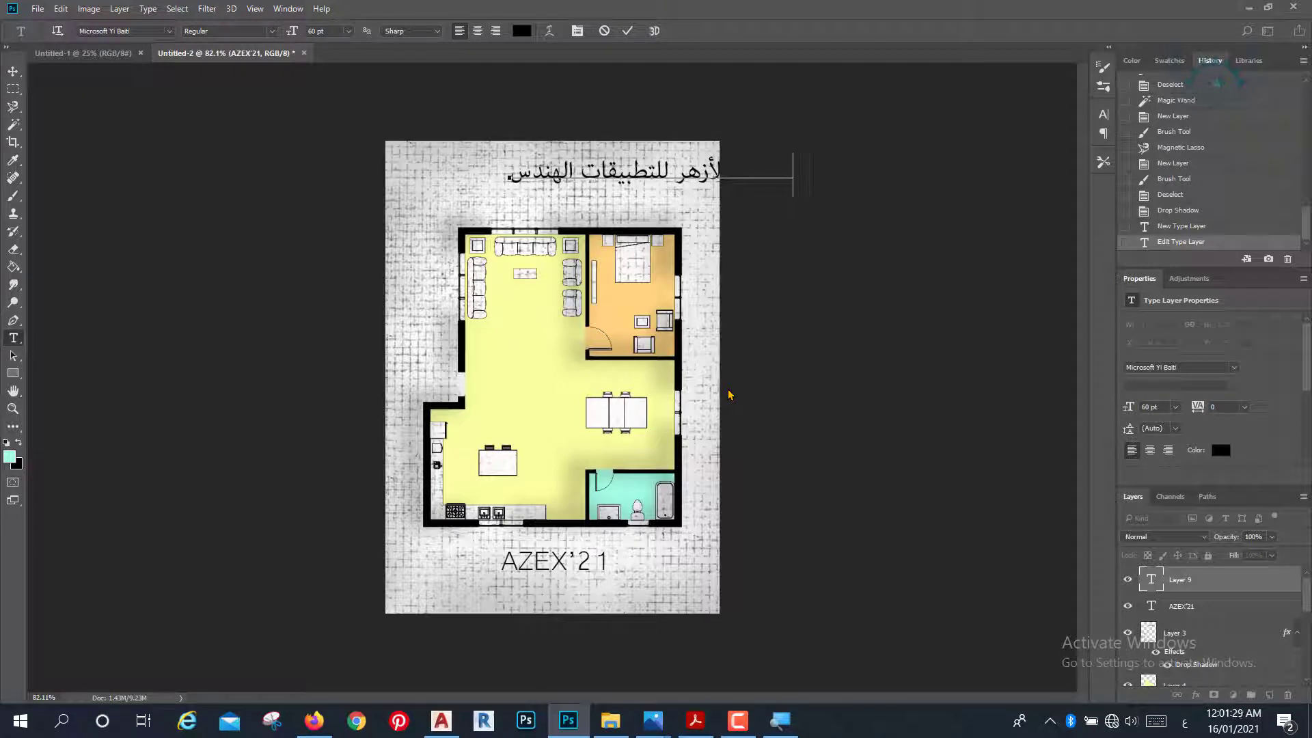
text(ية)
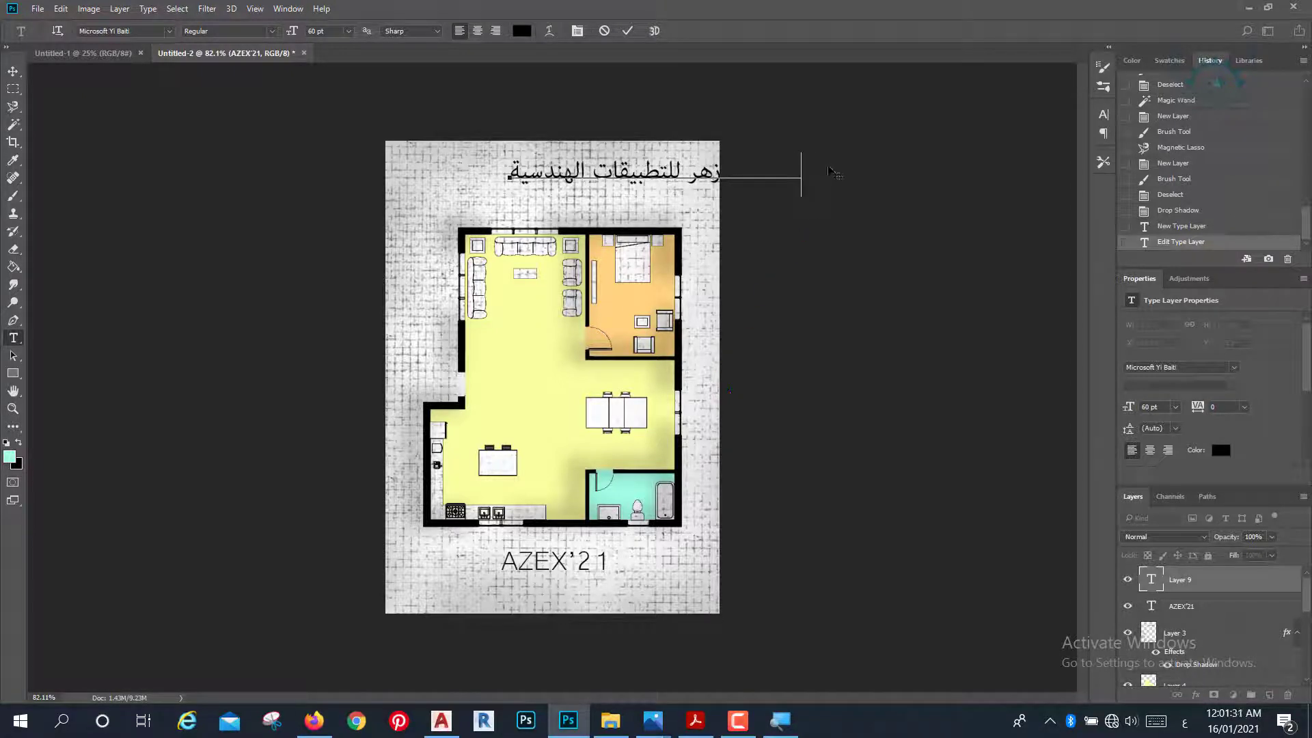
drag(835, 174, 722, 200)
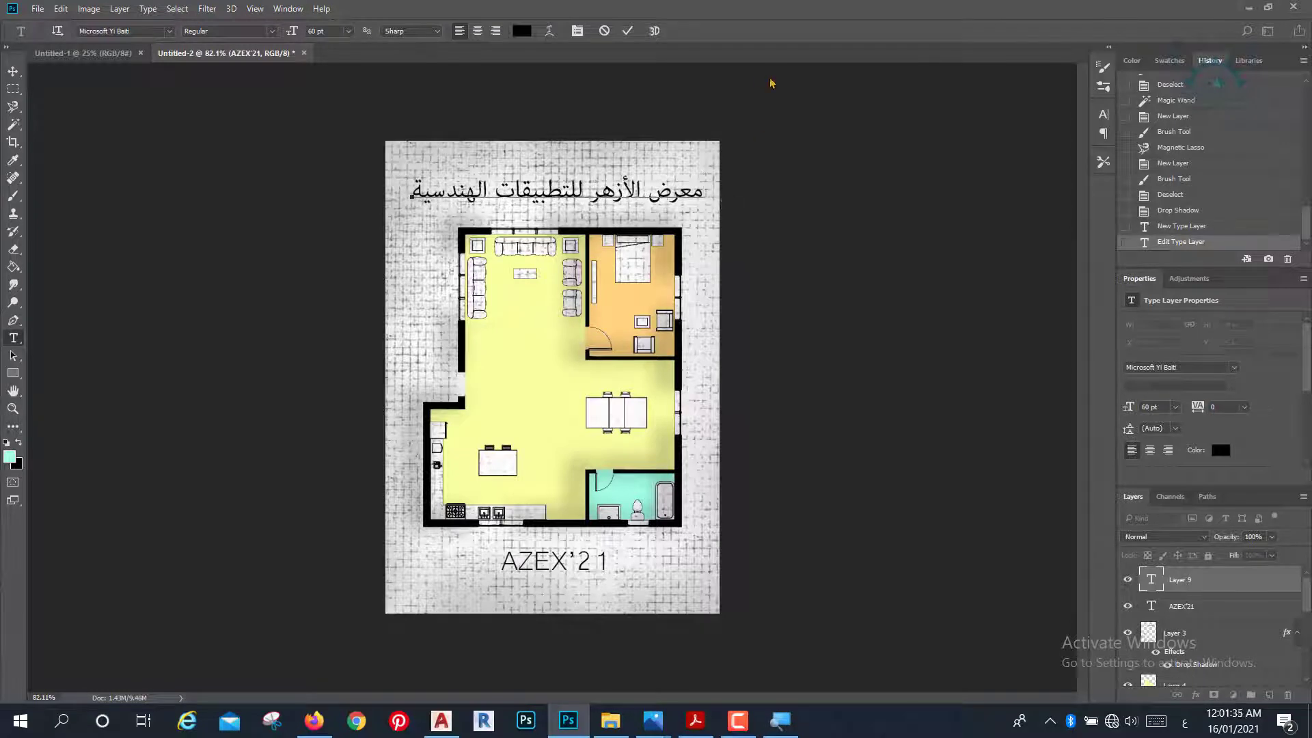
click(629, 31)
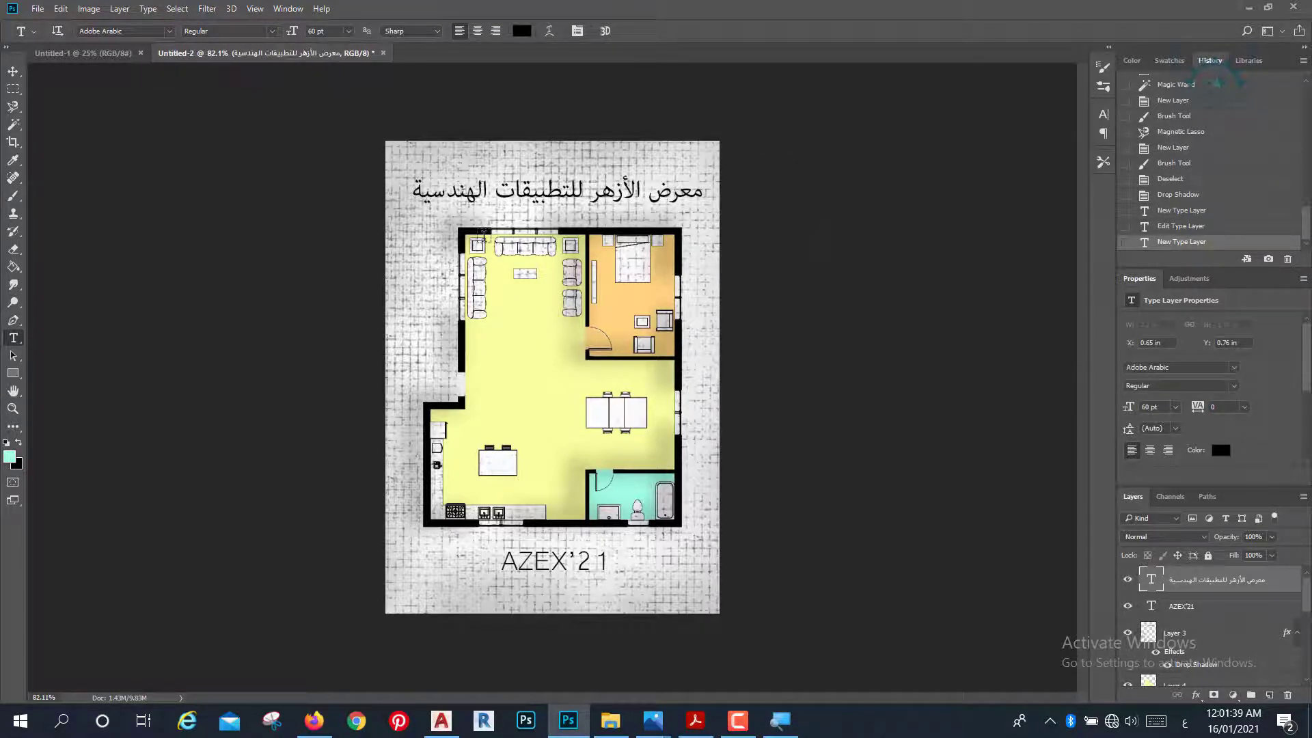
Set the Arabic title to Akhbar MT at 48 pt, centre it above the plan, and commit.
drag(417, 192, 698, 192)
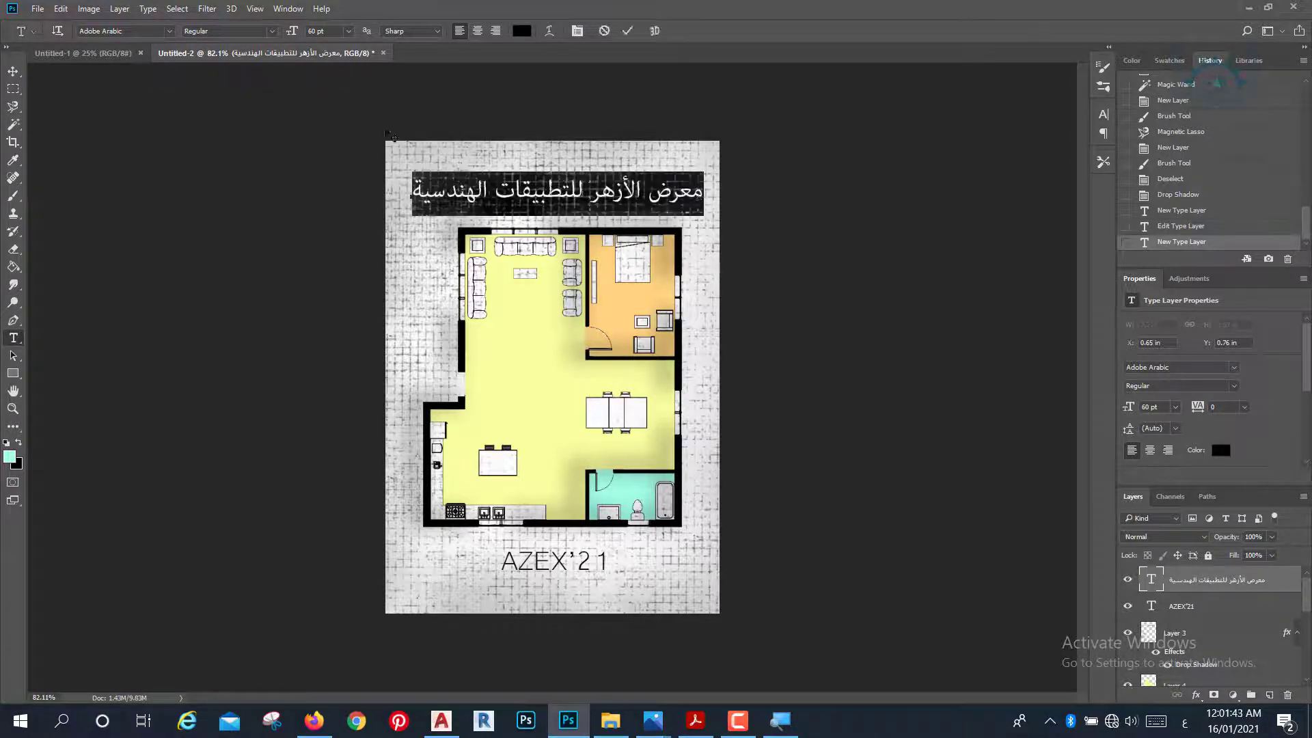
click(168, 32)
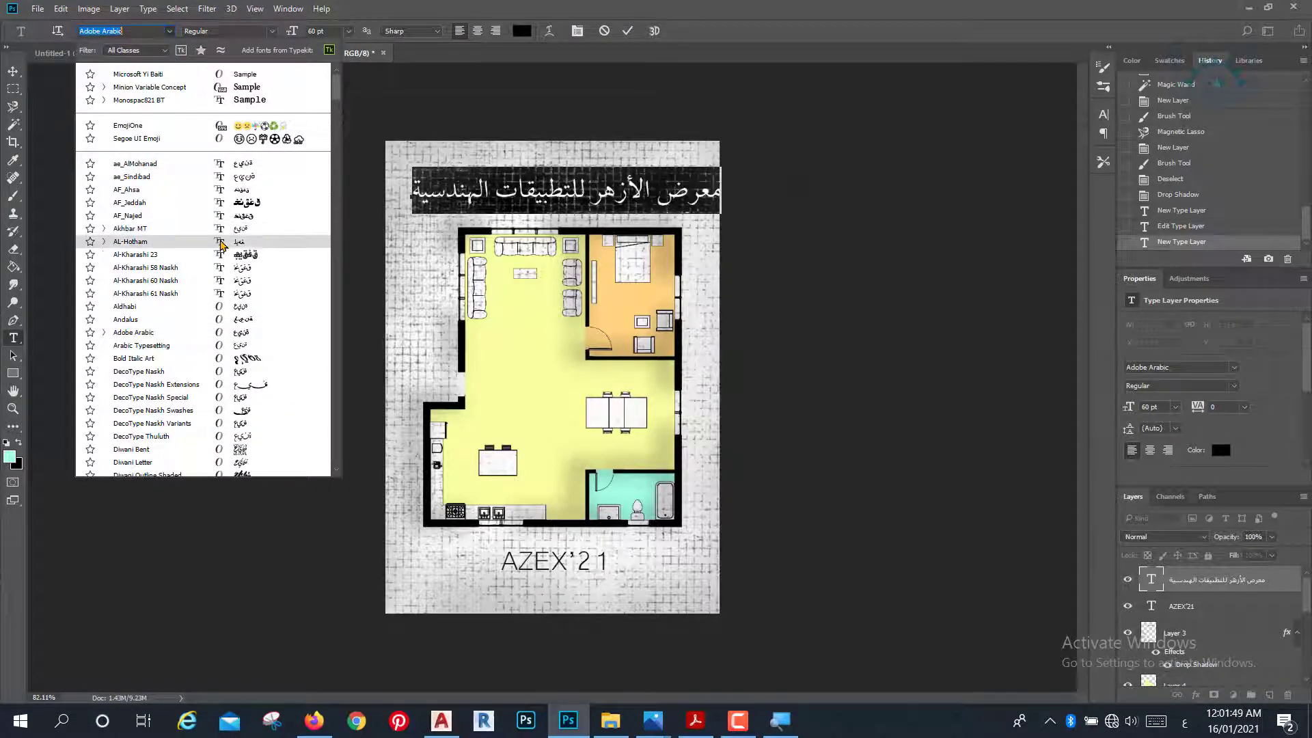
click(220, 229)
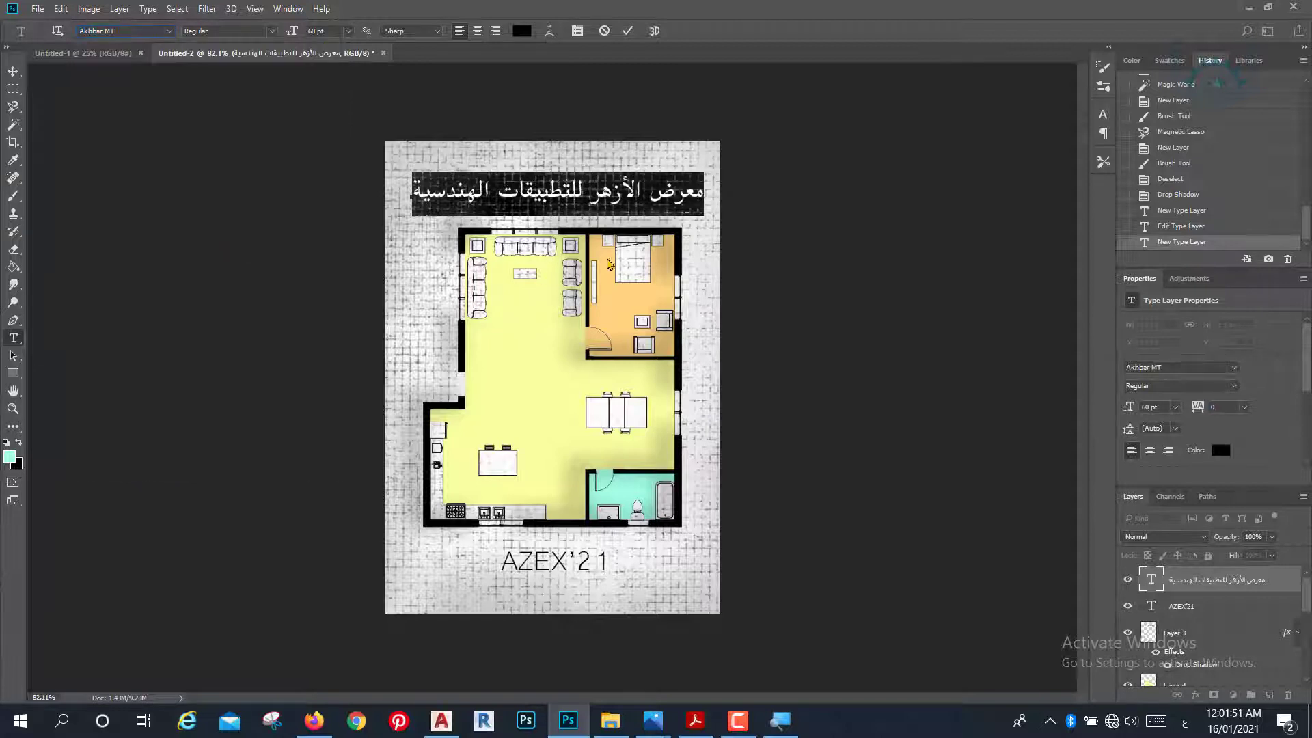
click(347, 32)
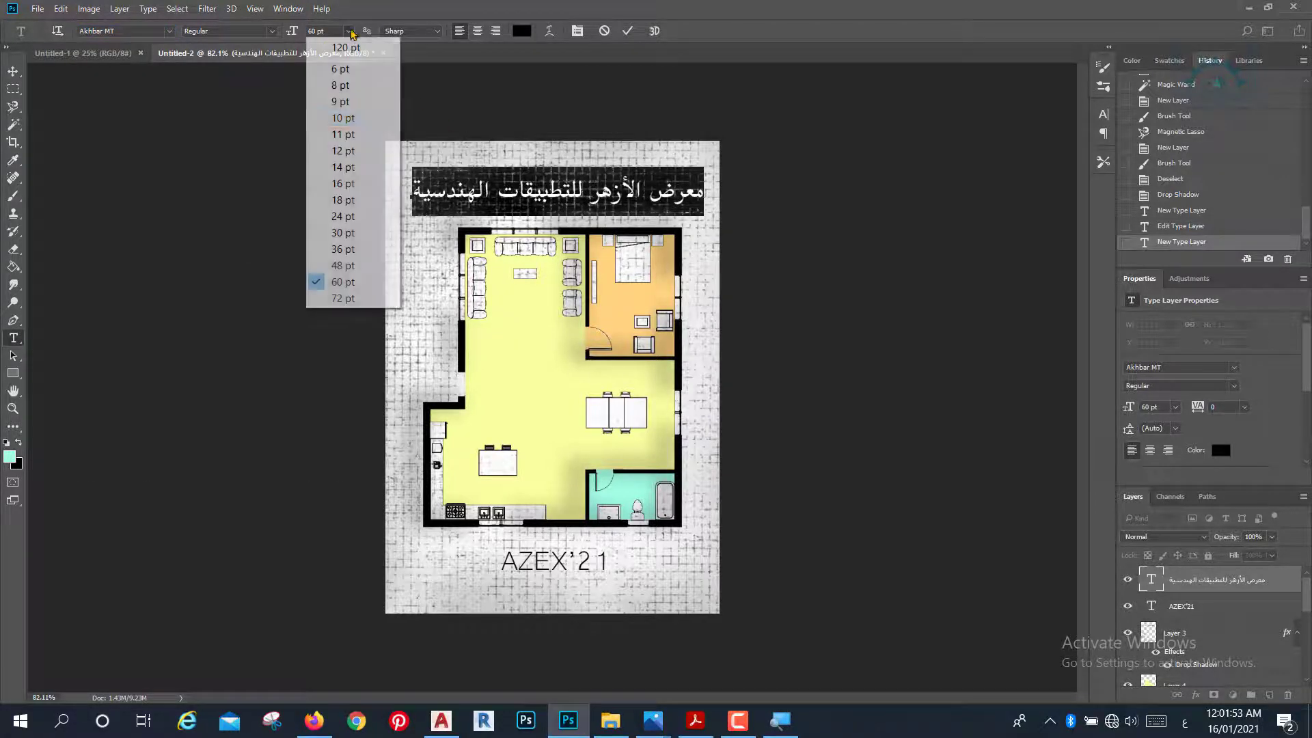
click(362, 266)
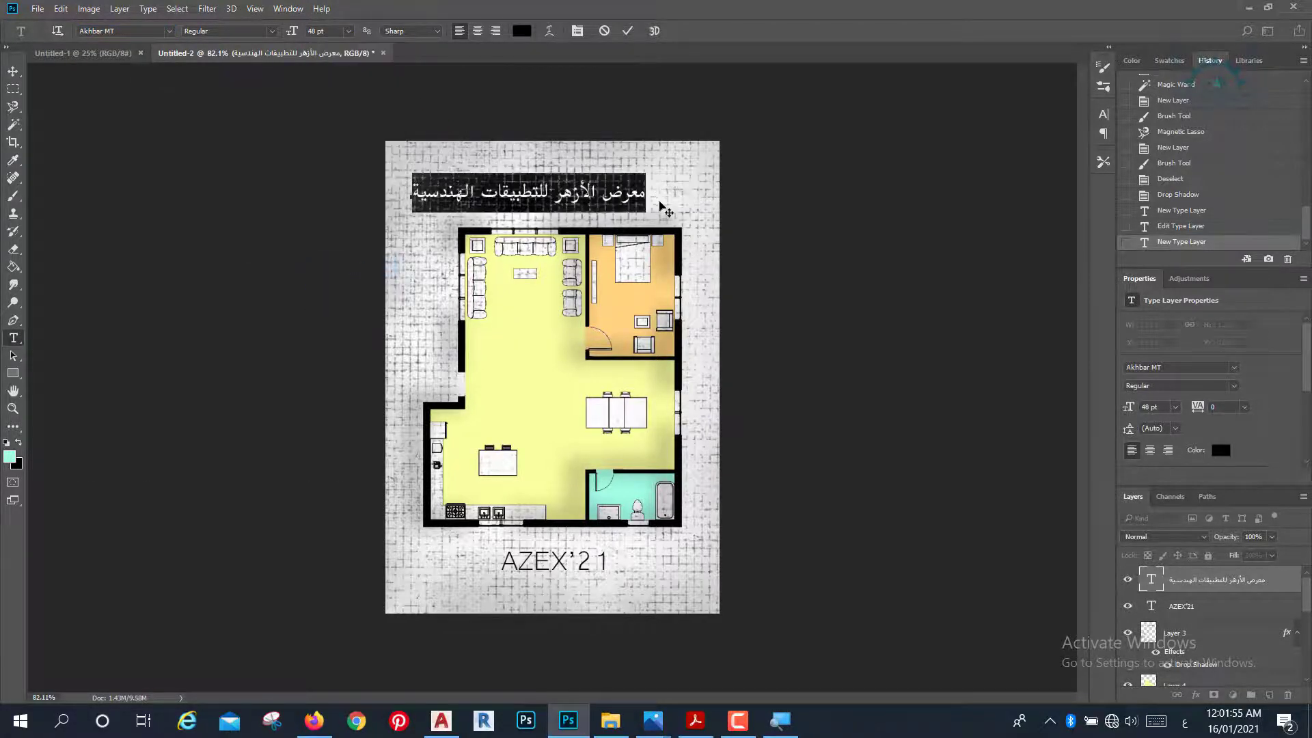
drag(661, 205, 685, 190)
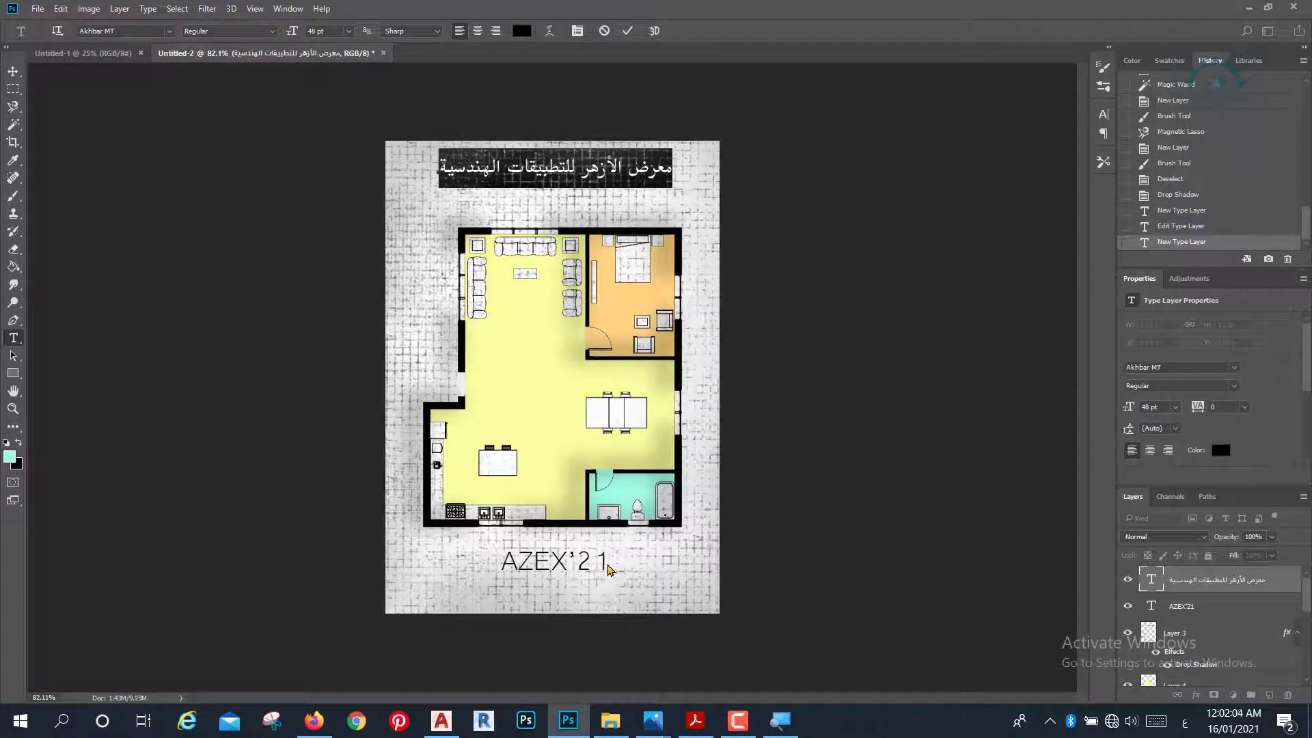
click(626, 31)
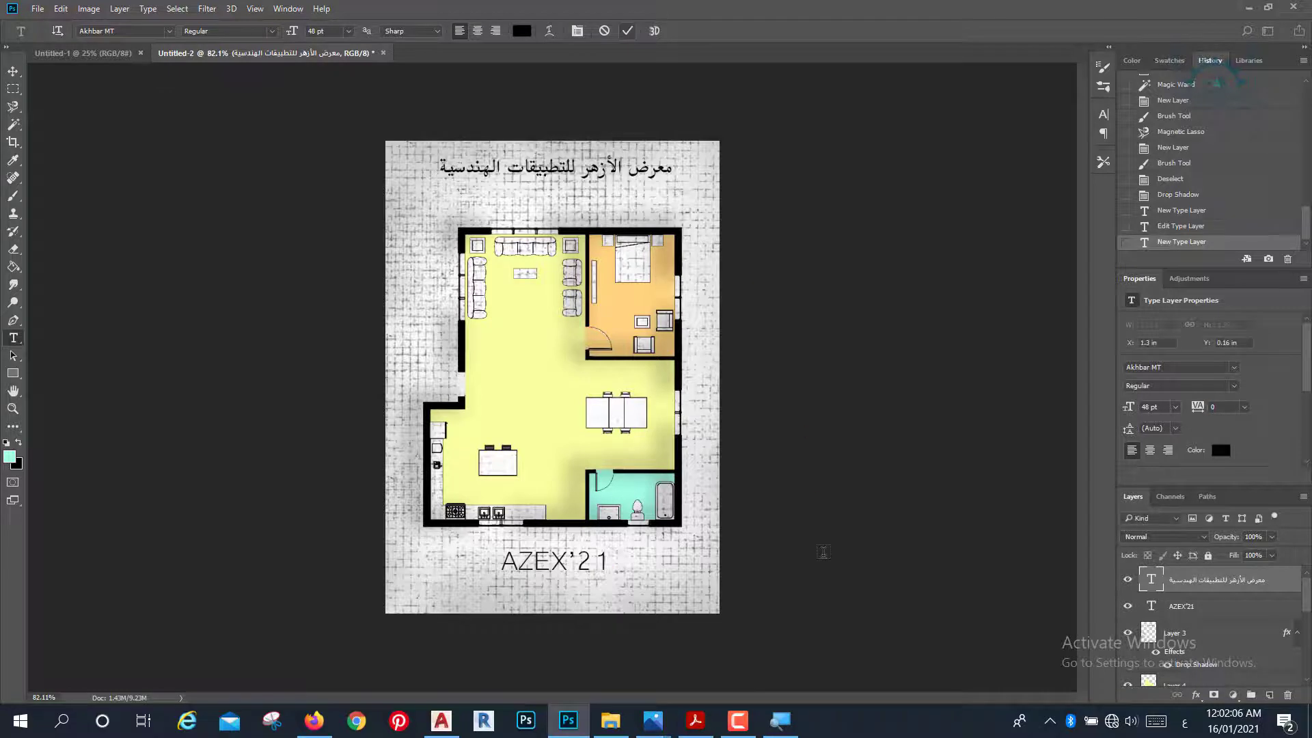
Discard the stray text box and drag the AZEX'21 layer up, centred just below the Arabic title.
click(1170, 608)
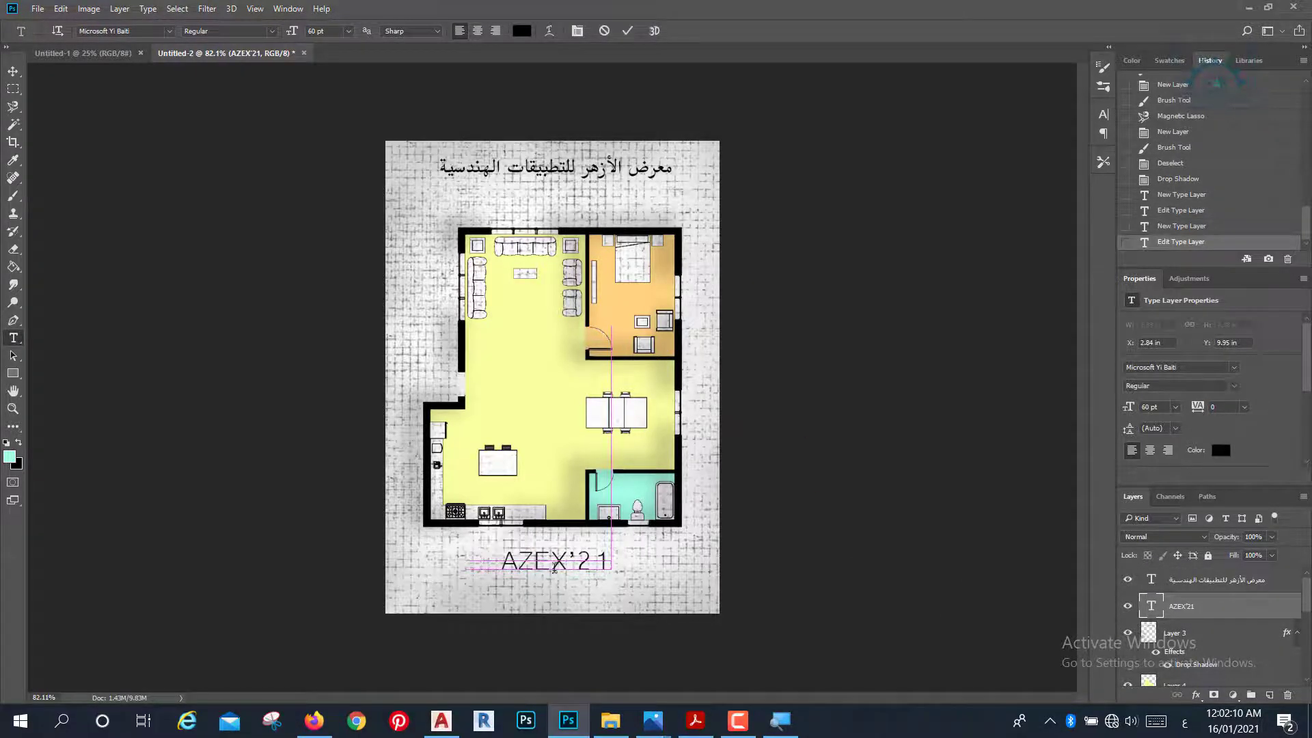
drag(465, 559, 613, 571)
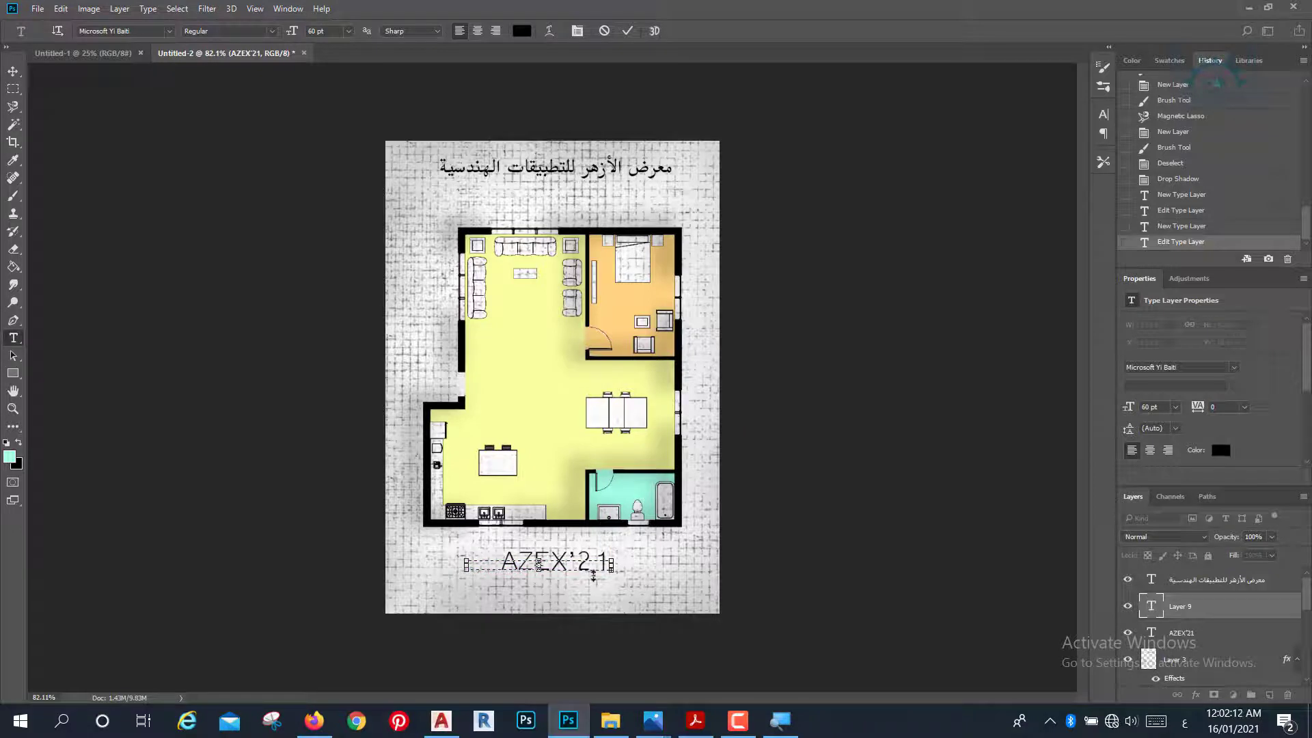
key(Escape)
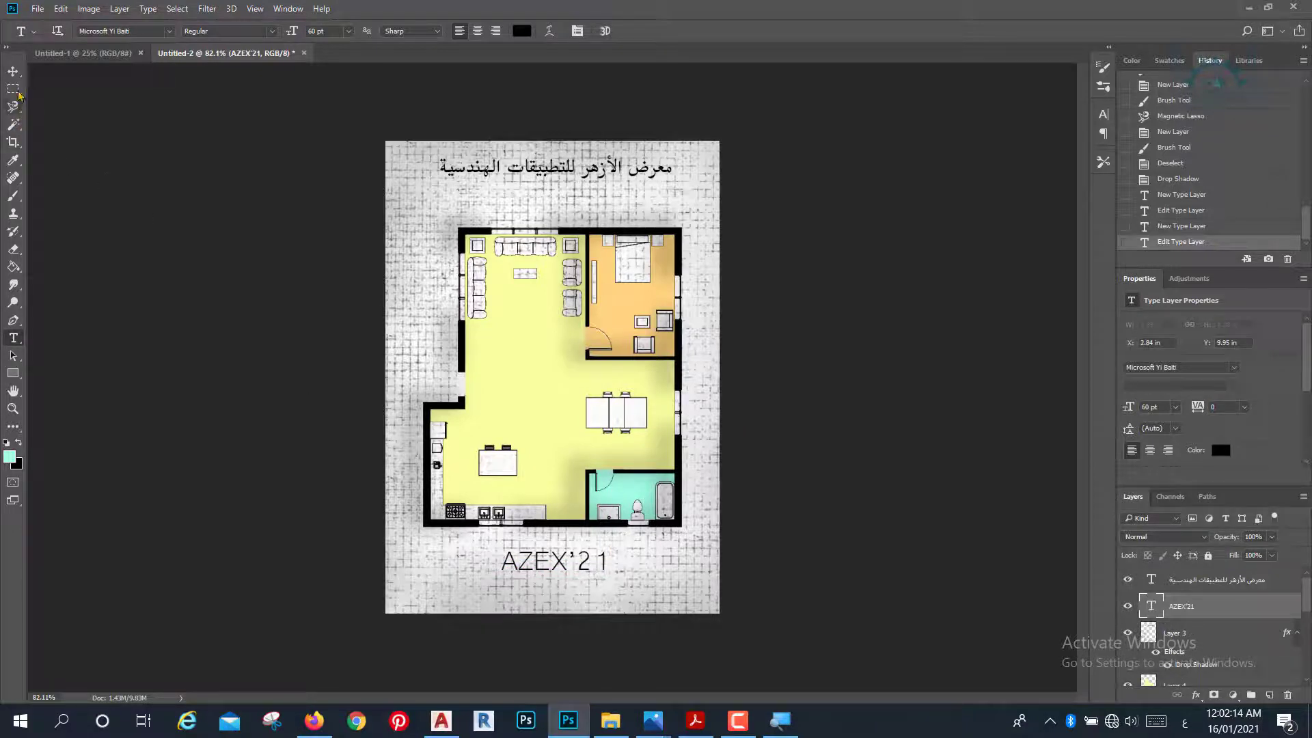
click(13, 71)
drag(584, 568, 585, 198)
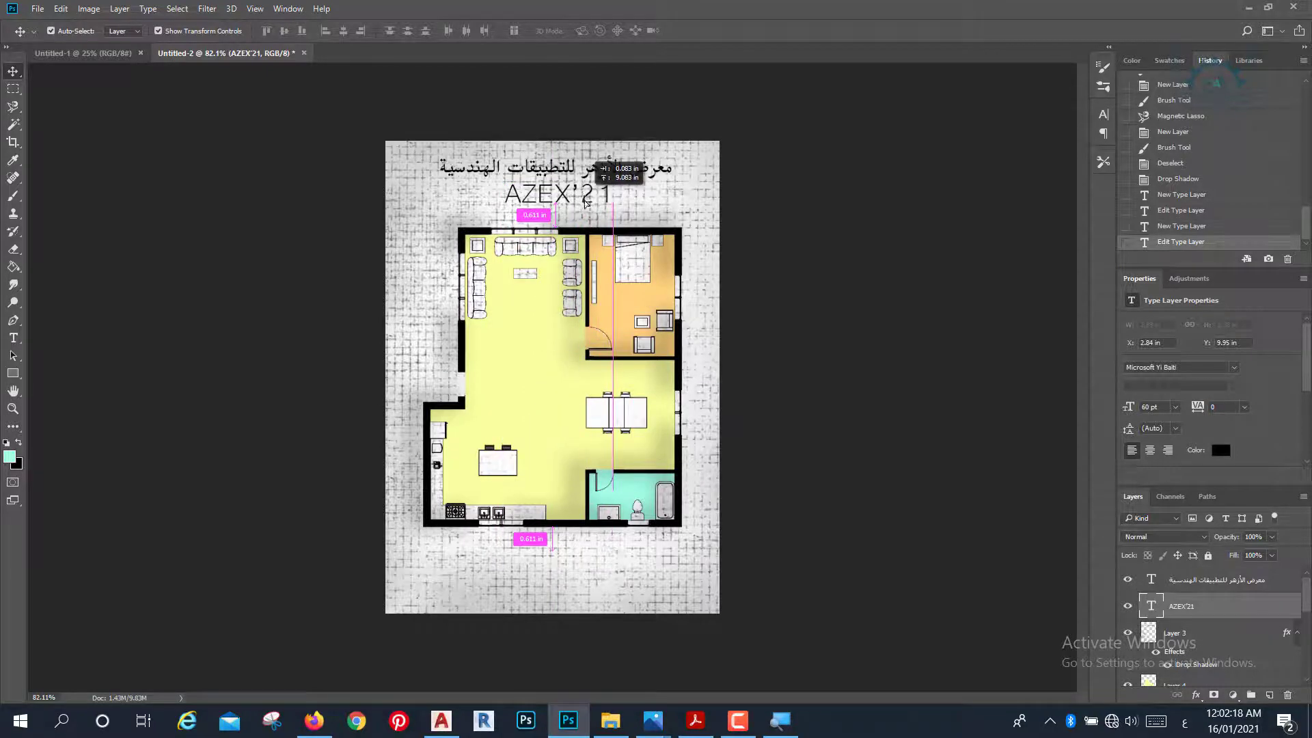
drag(586, 198, 586, 206)
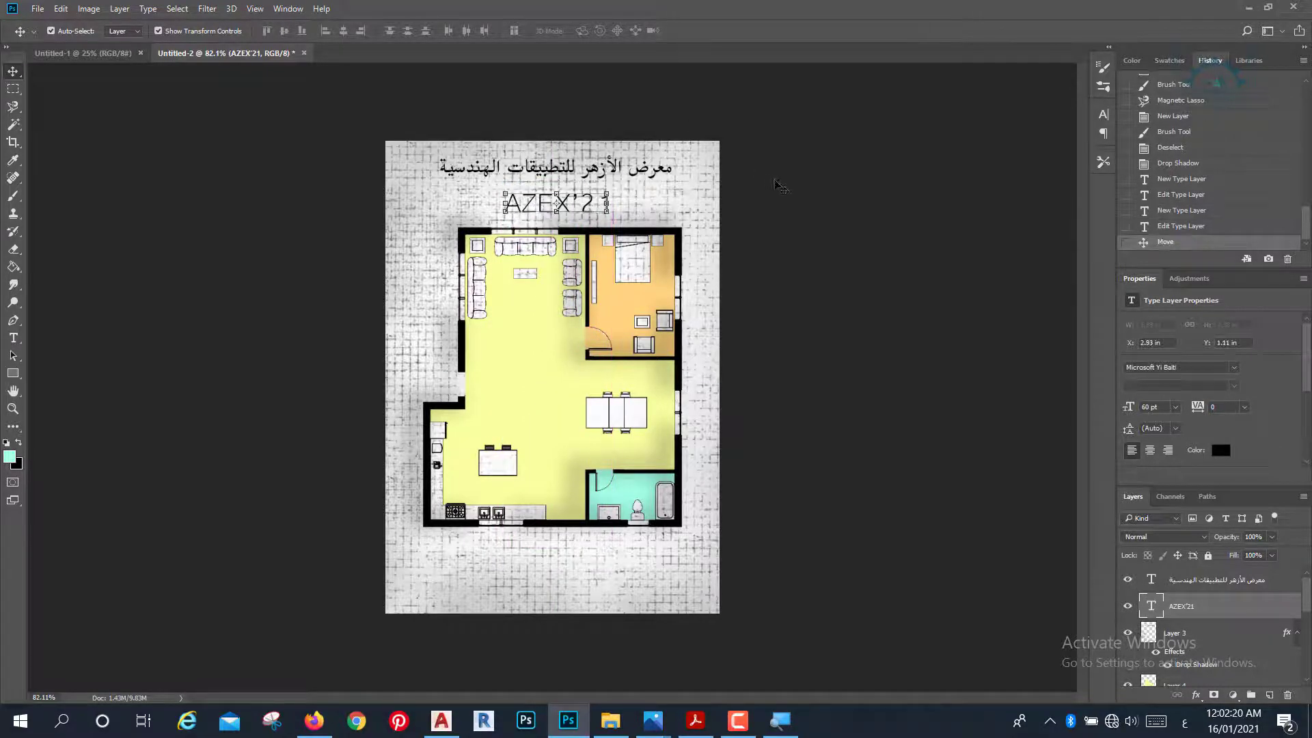
click(781, 186)
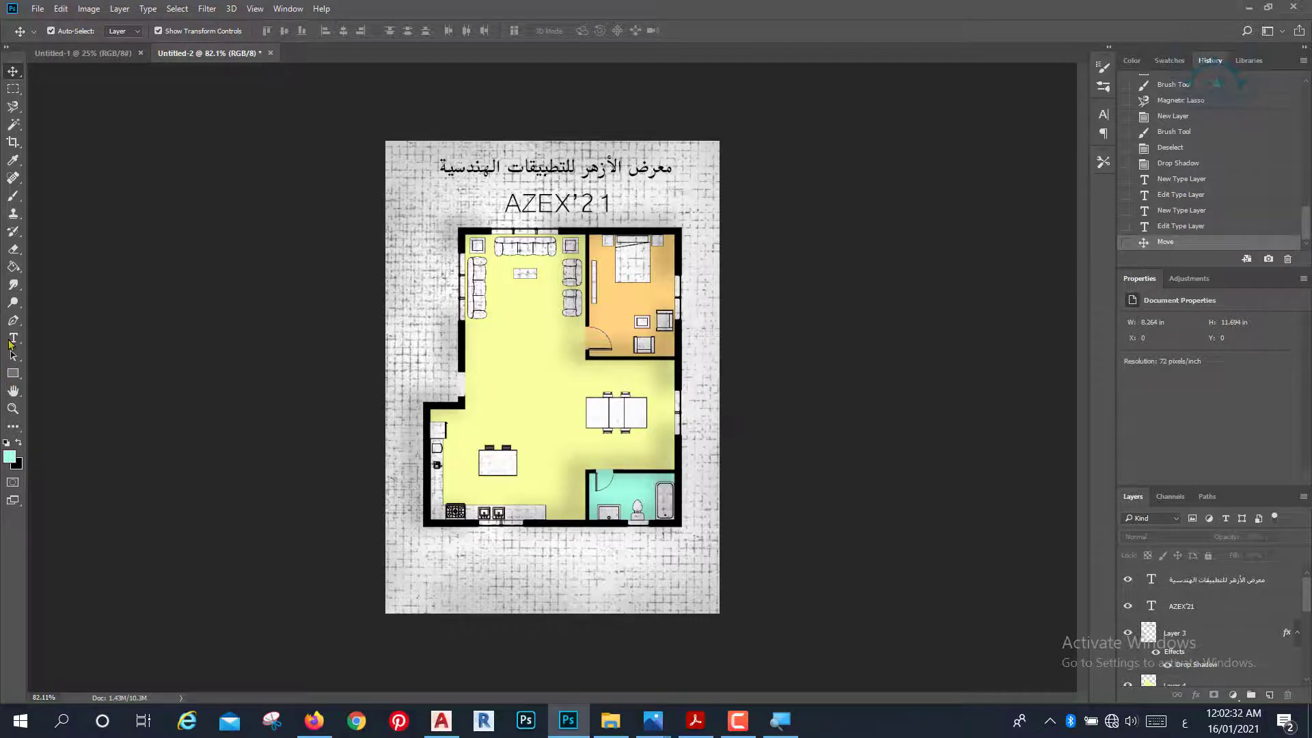
click(13, 338)
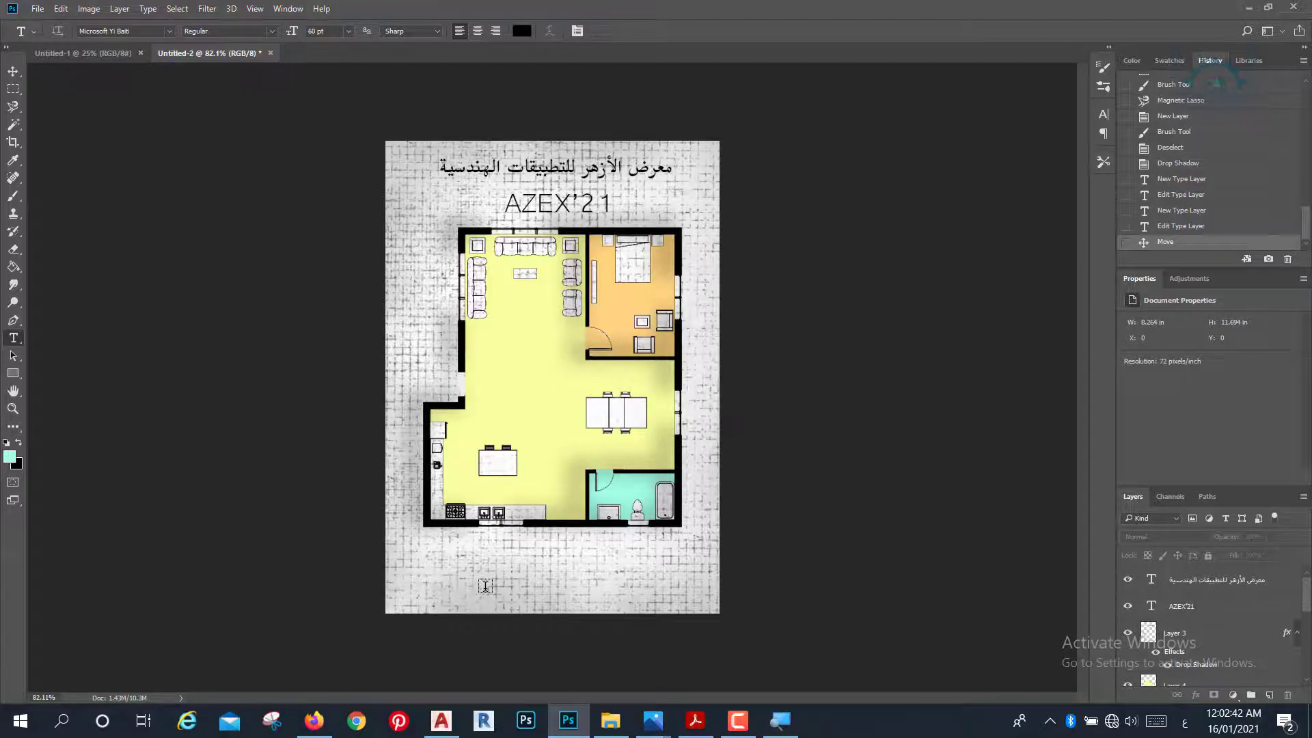
click(68, 9)
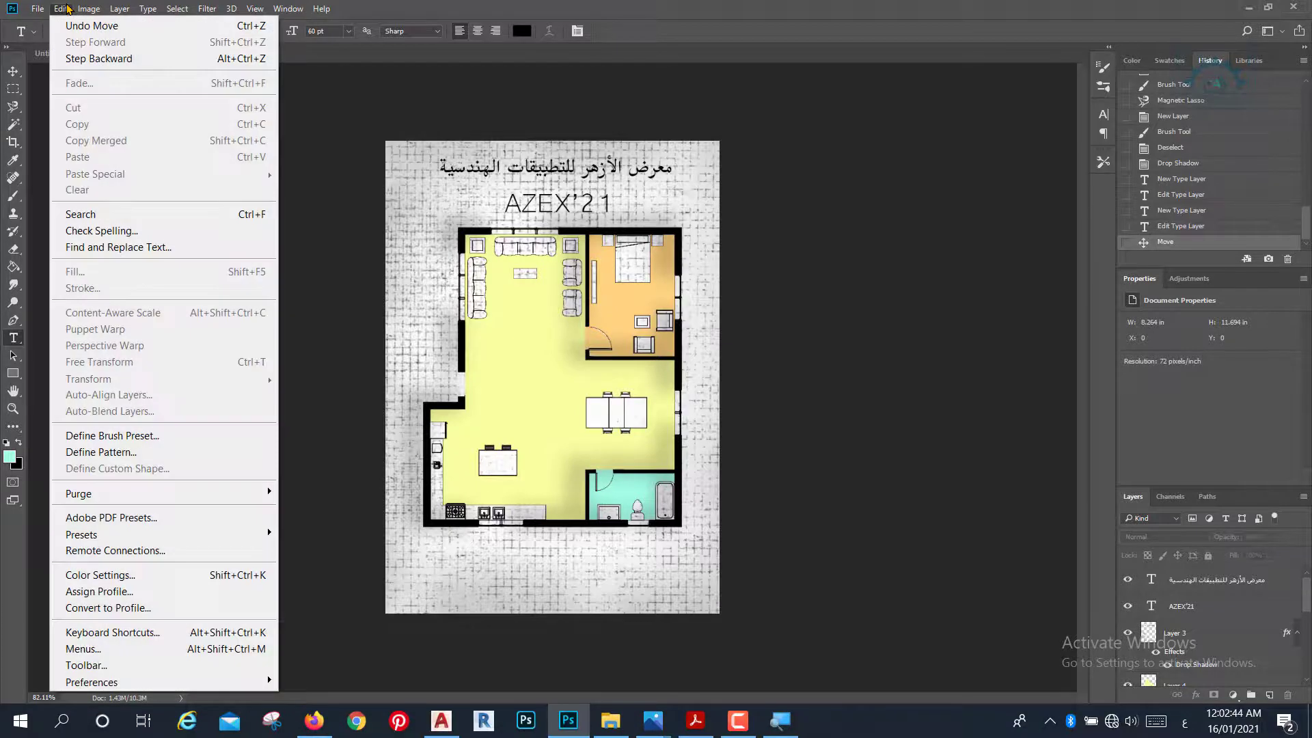
mouse_move(123, 682)
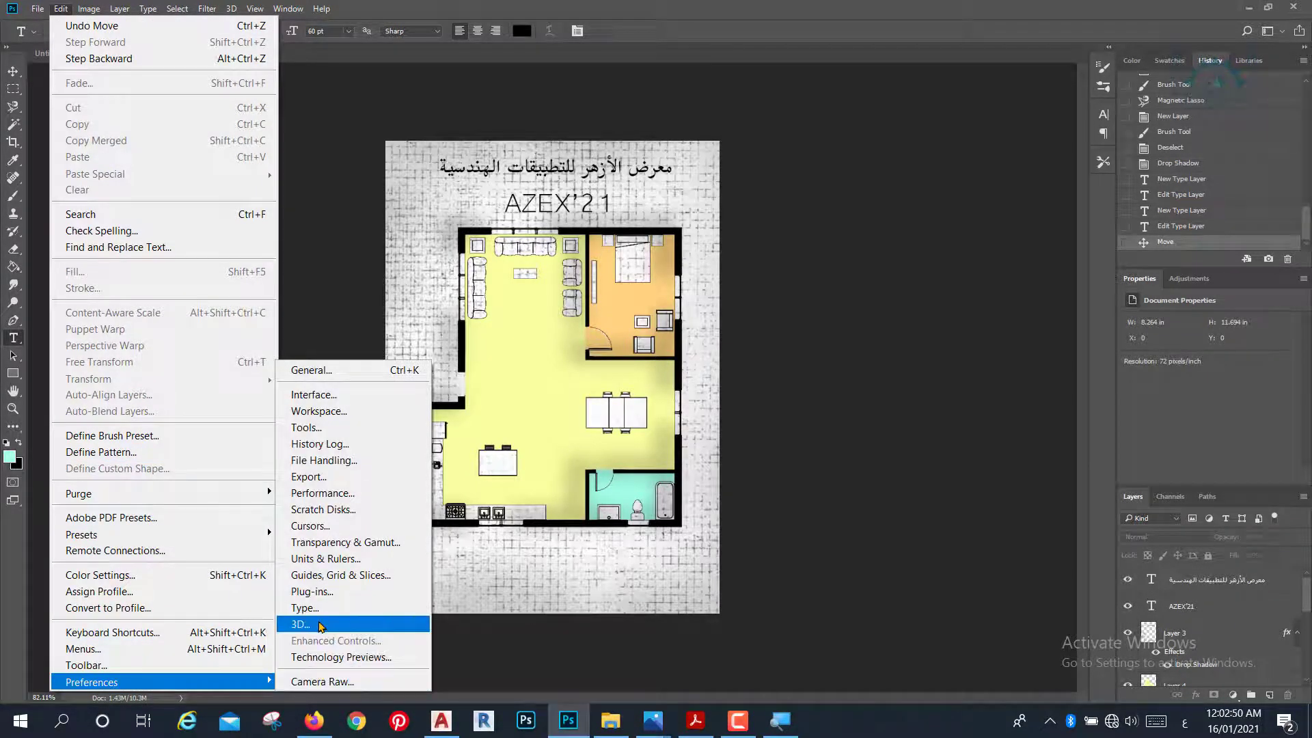
key(Escape)
key(Escape)
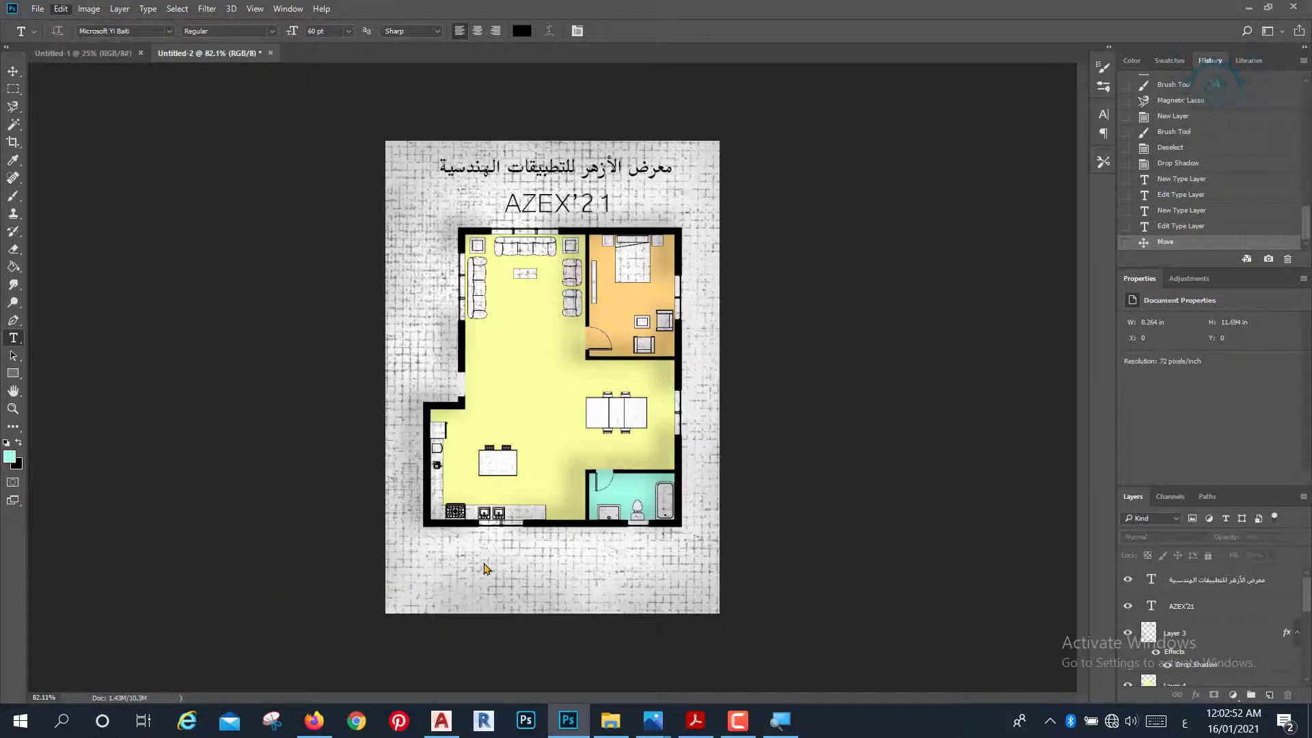
key(ctrl+k)
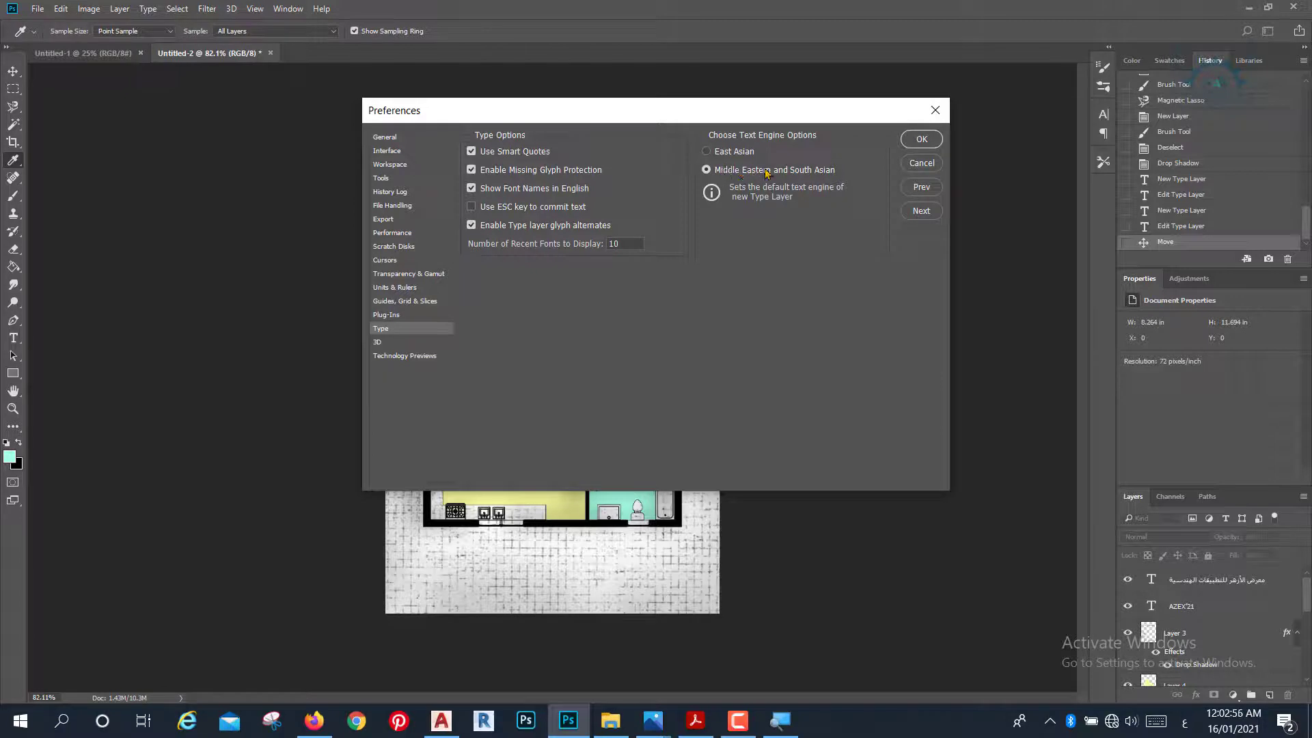
click(716, 153)
click(707, 171)
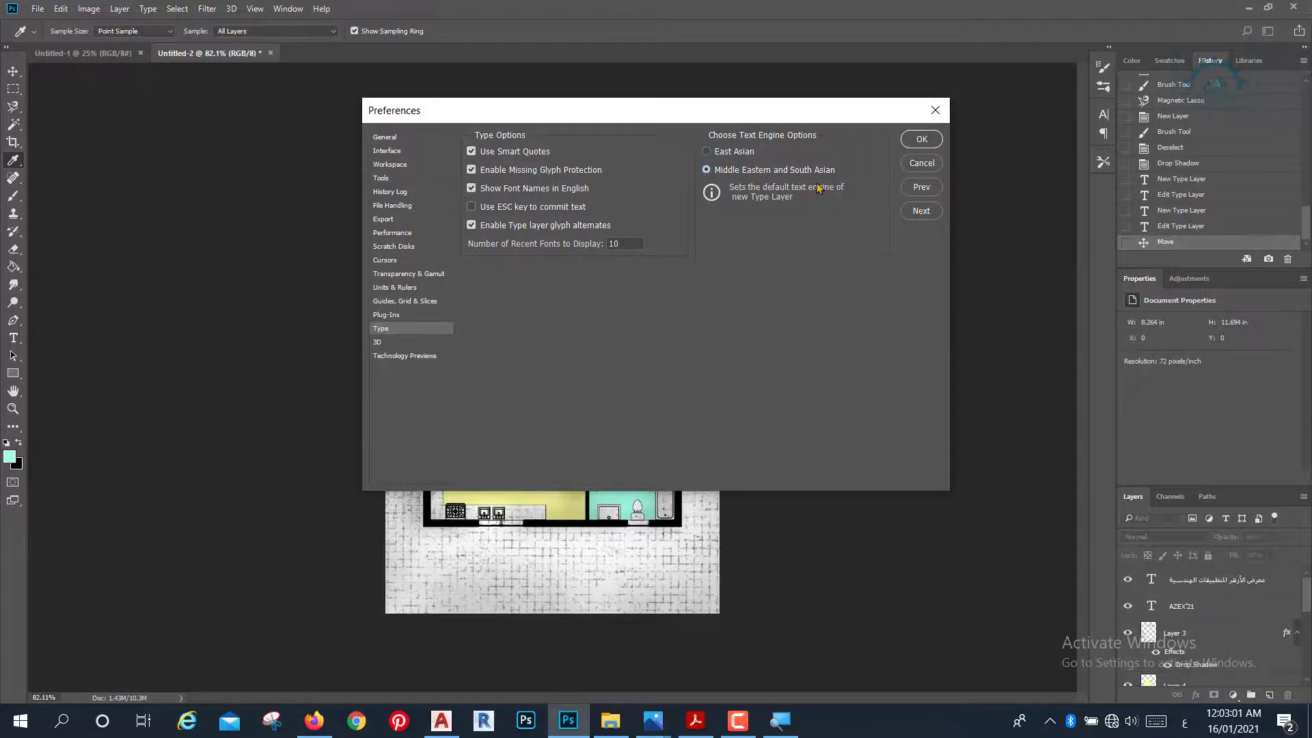
click(939, 142)
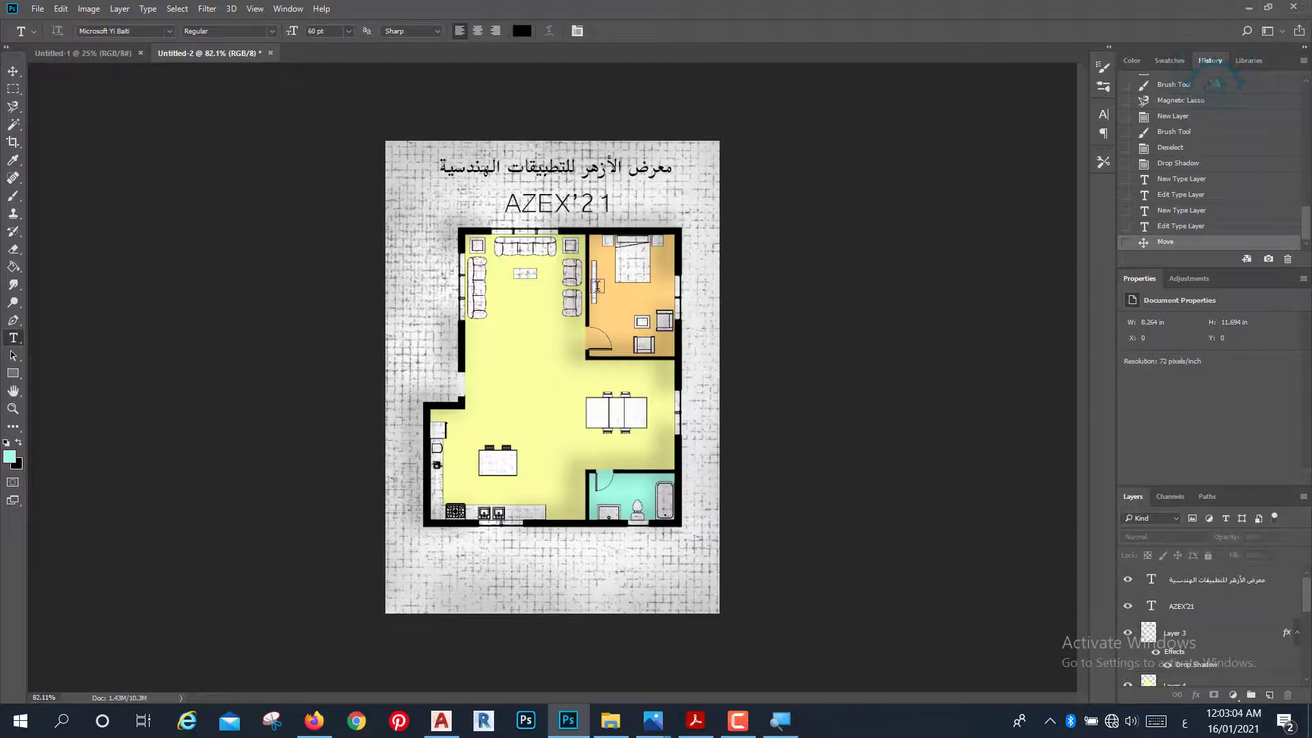